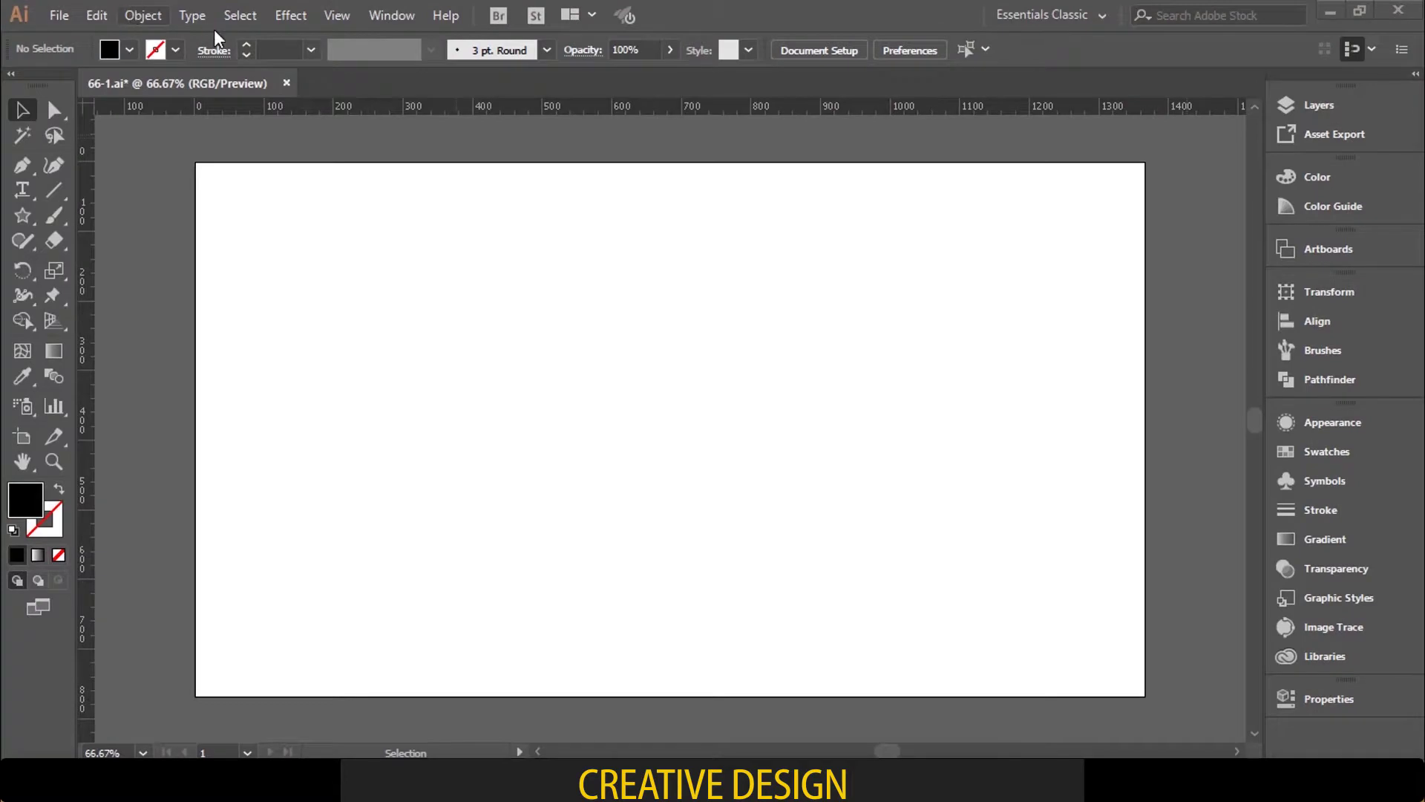
Step: Set the fill colour to bright blue, hex 28AAF9
click(131, 51)
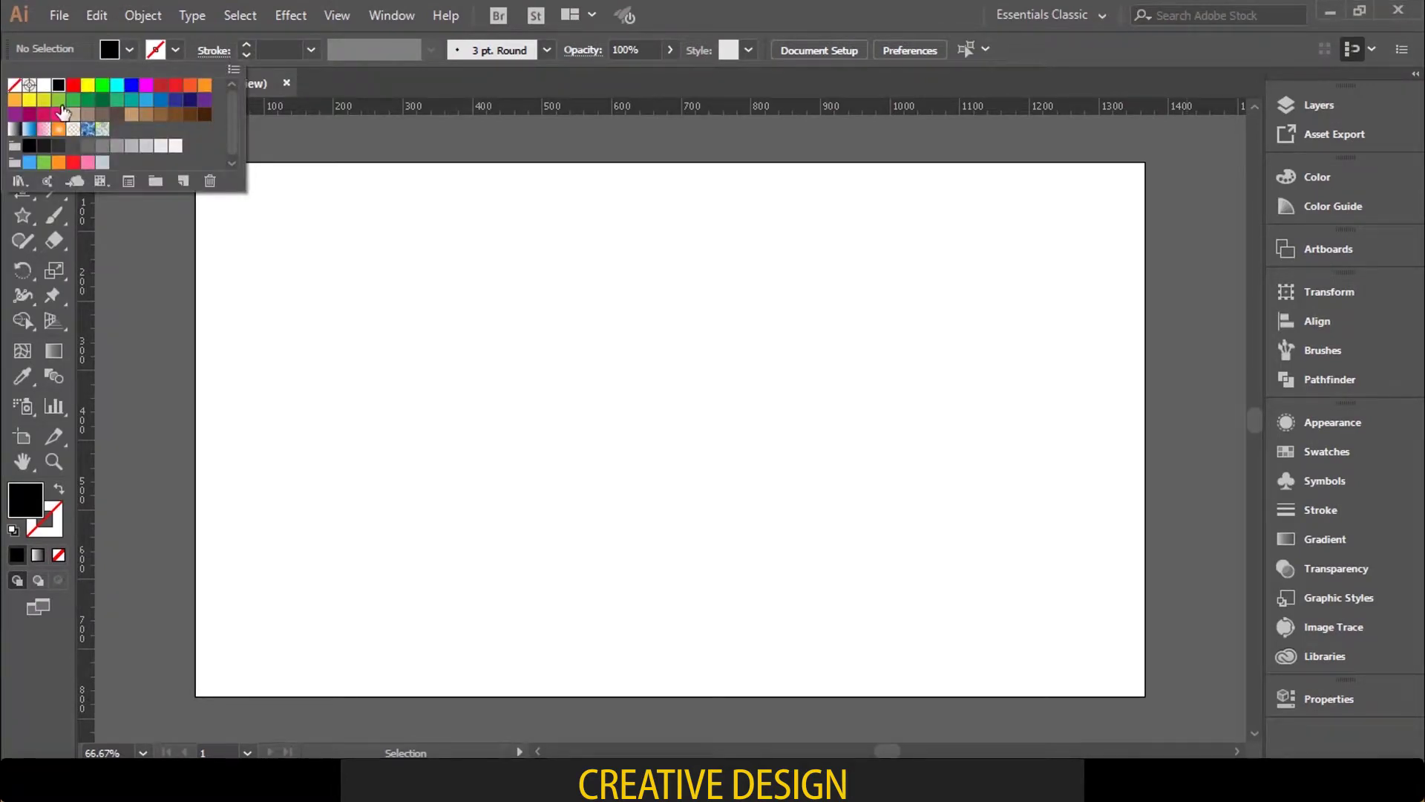
double_click(25, 506)
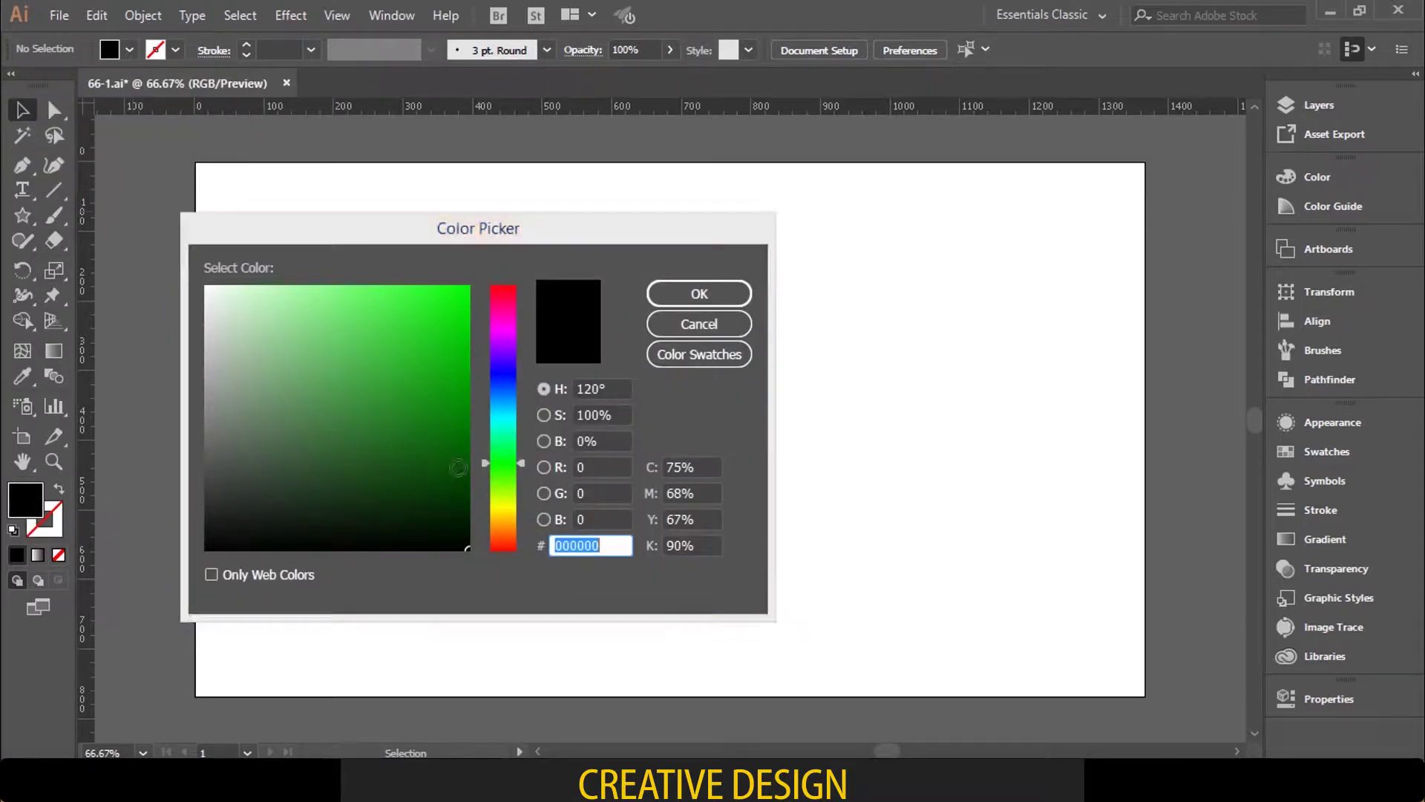
drag(520, 463, 510, 395)
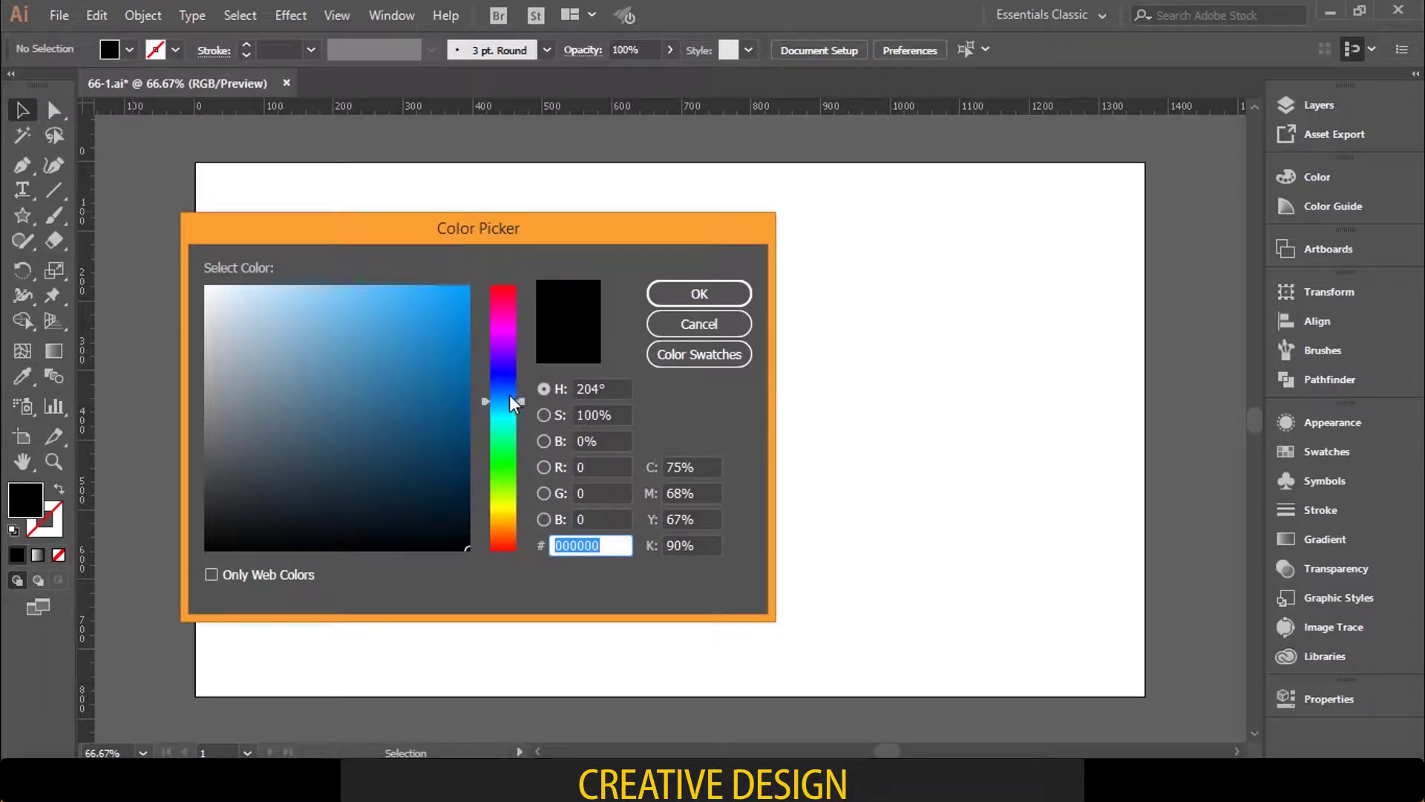
click(436, 297)
drag(435, 297, 430, 290)
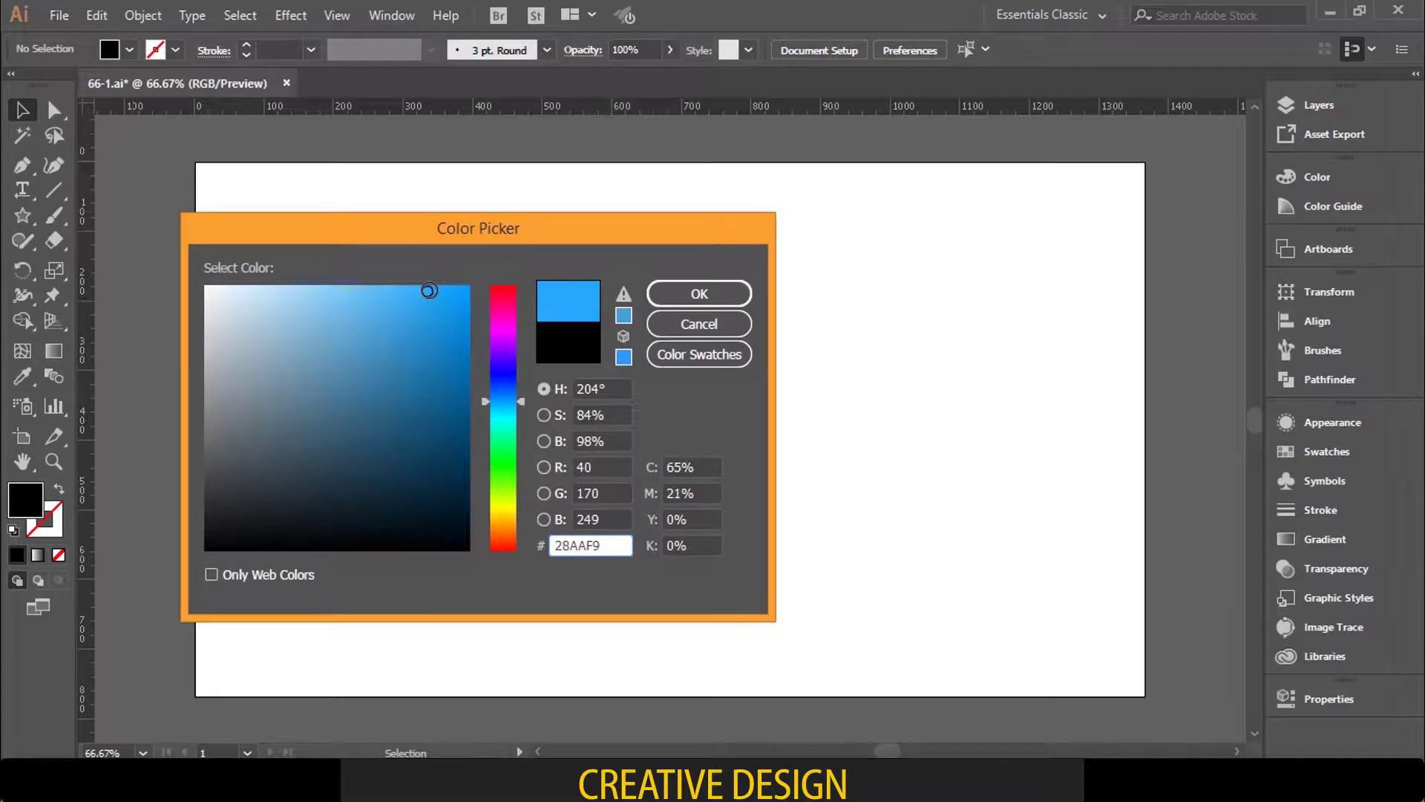
click(676, 292)
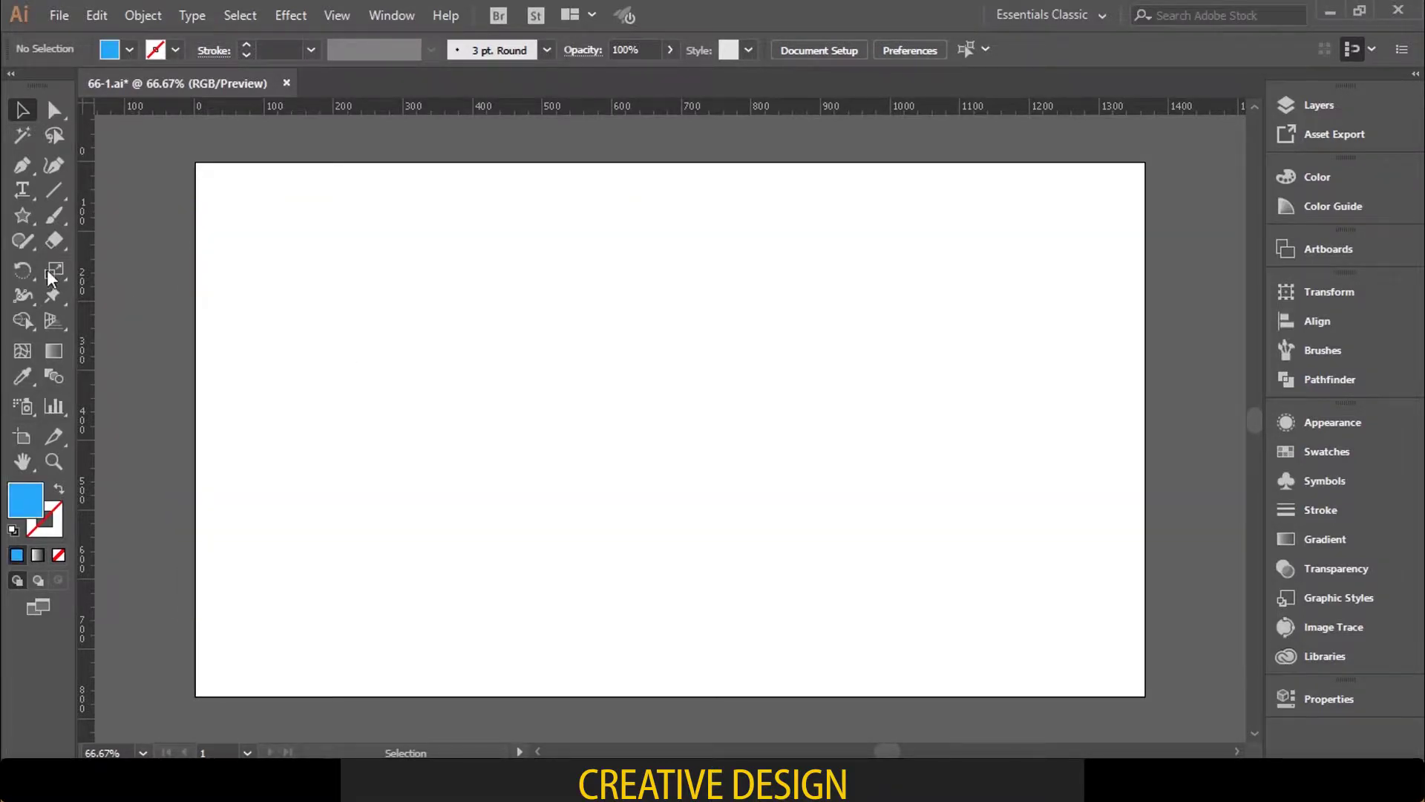
Step: Create a 300 × 300 px square on the artboard with the Rectangle tool
drag(29, 220, 82, 216)
click(658, 389)
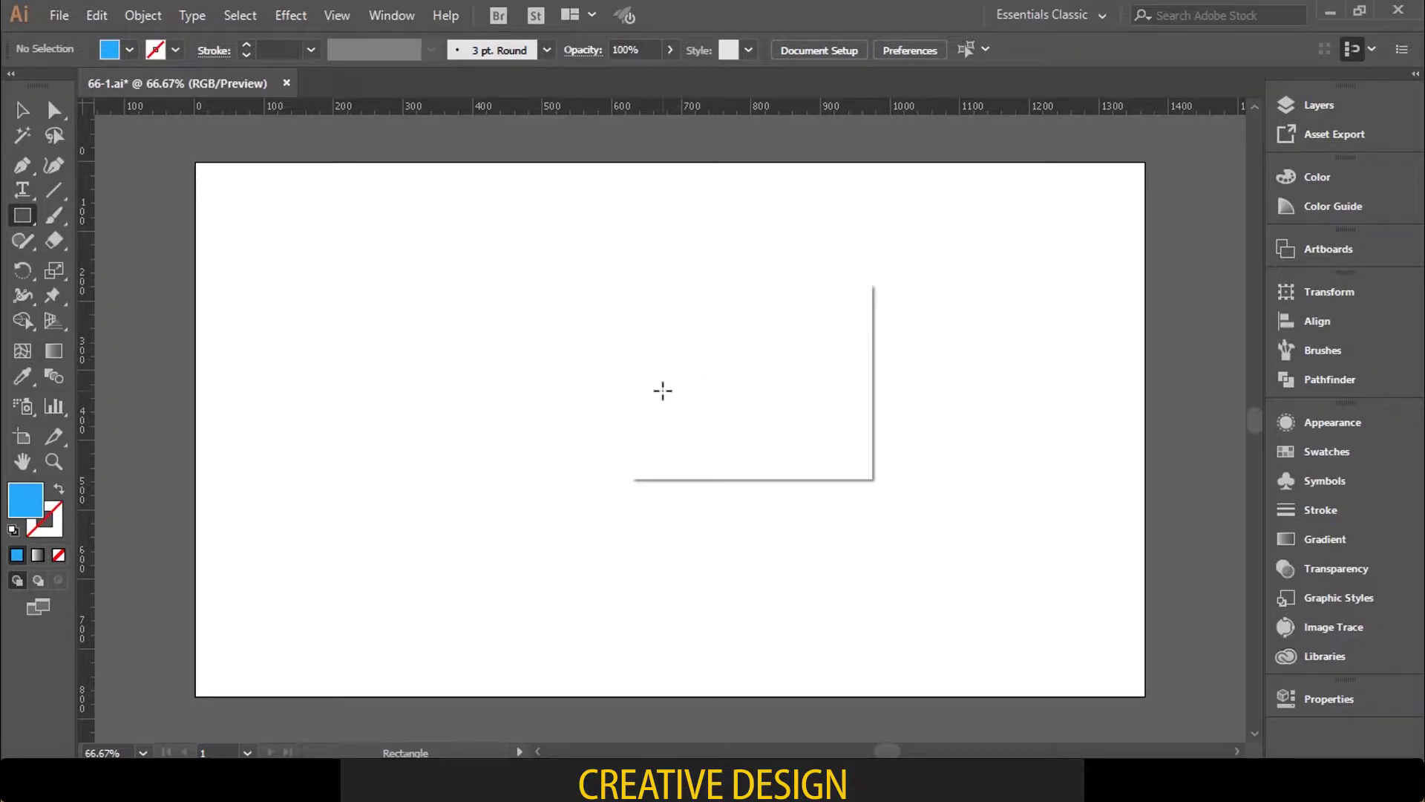
text(300)
key(Tab)
text(300)
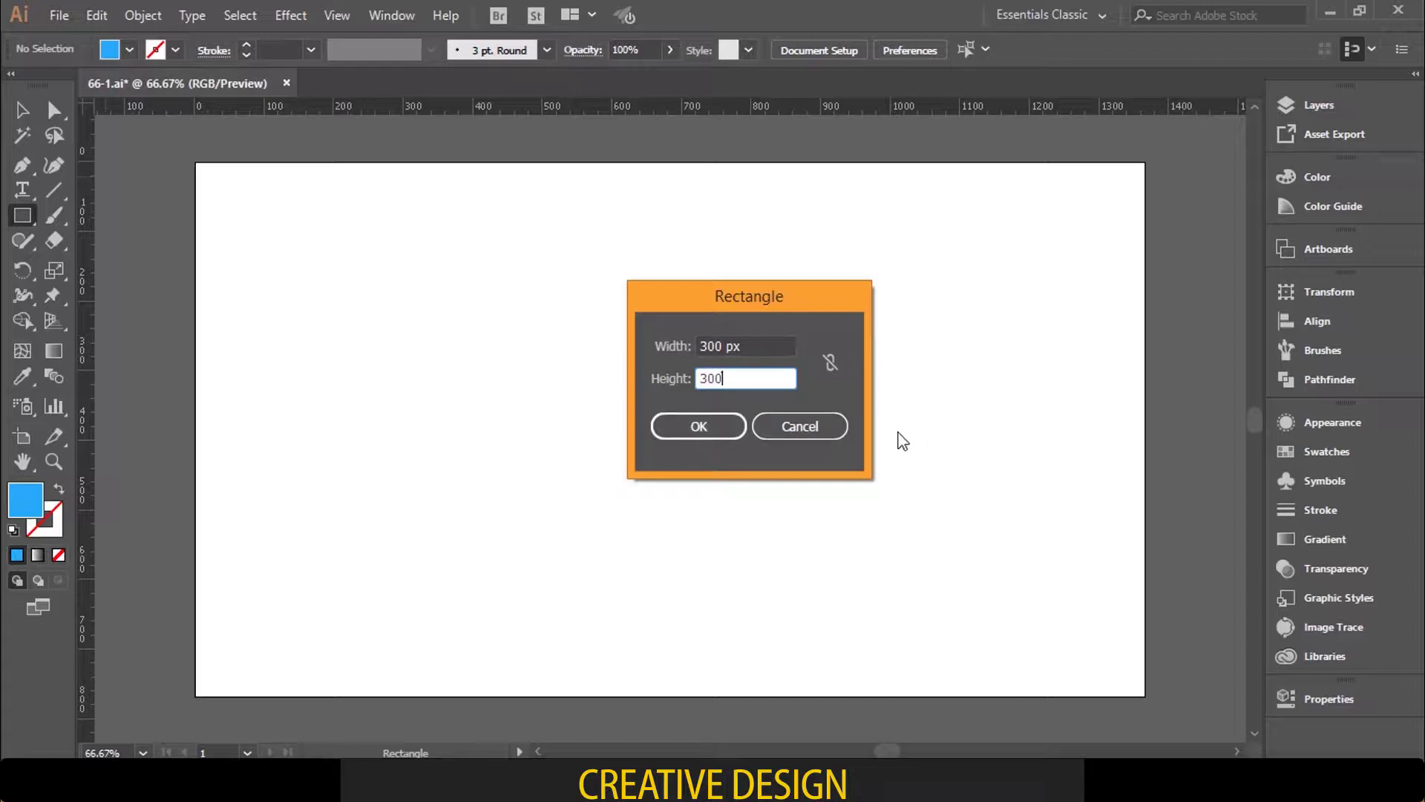
click(714, 429)
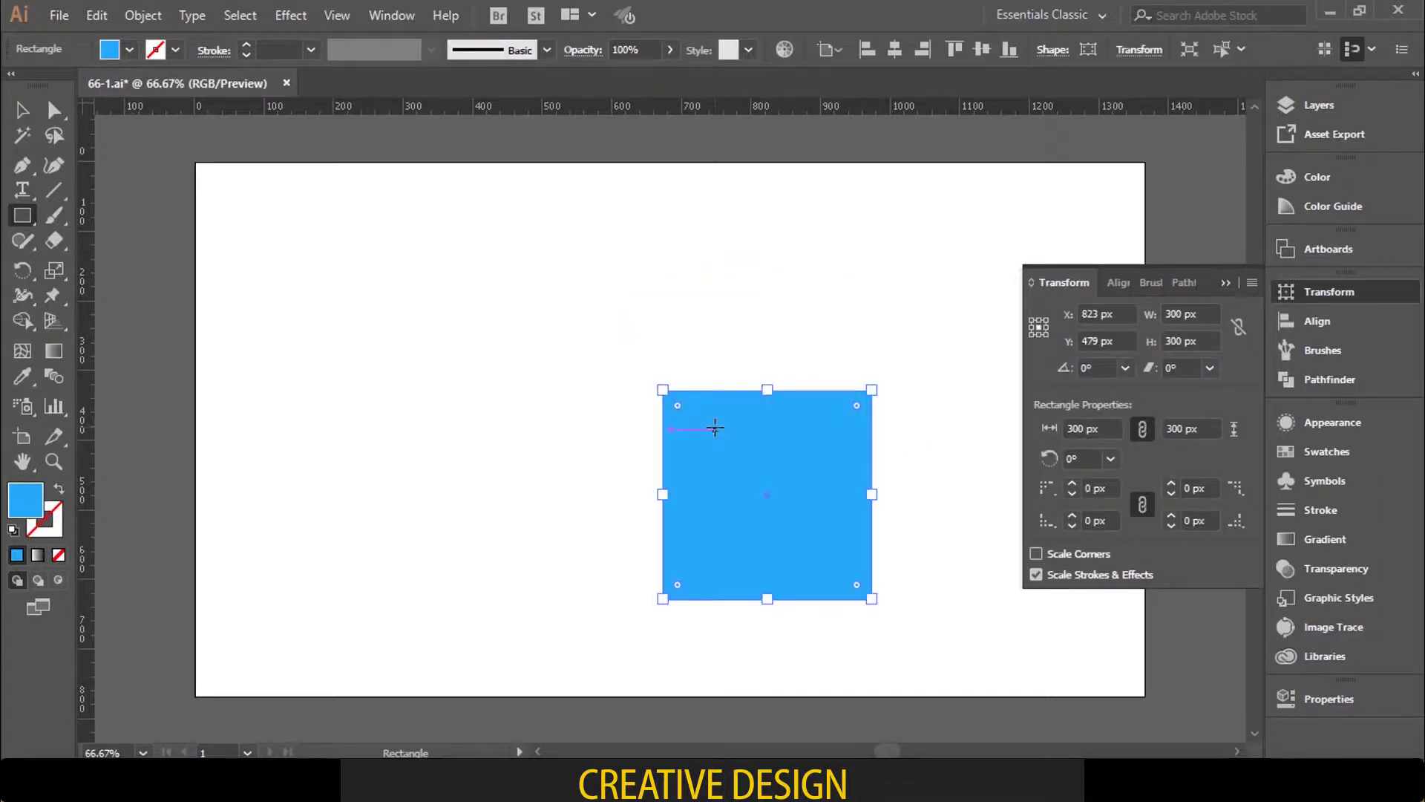
key(ctrl+equal)
key(ctrl+equal)
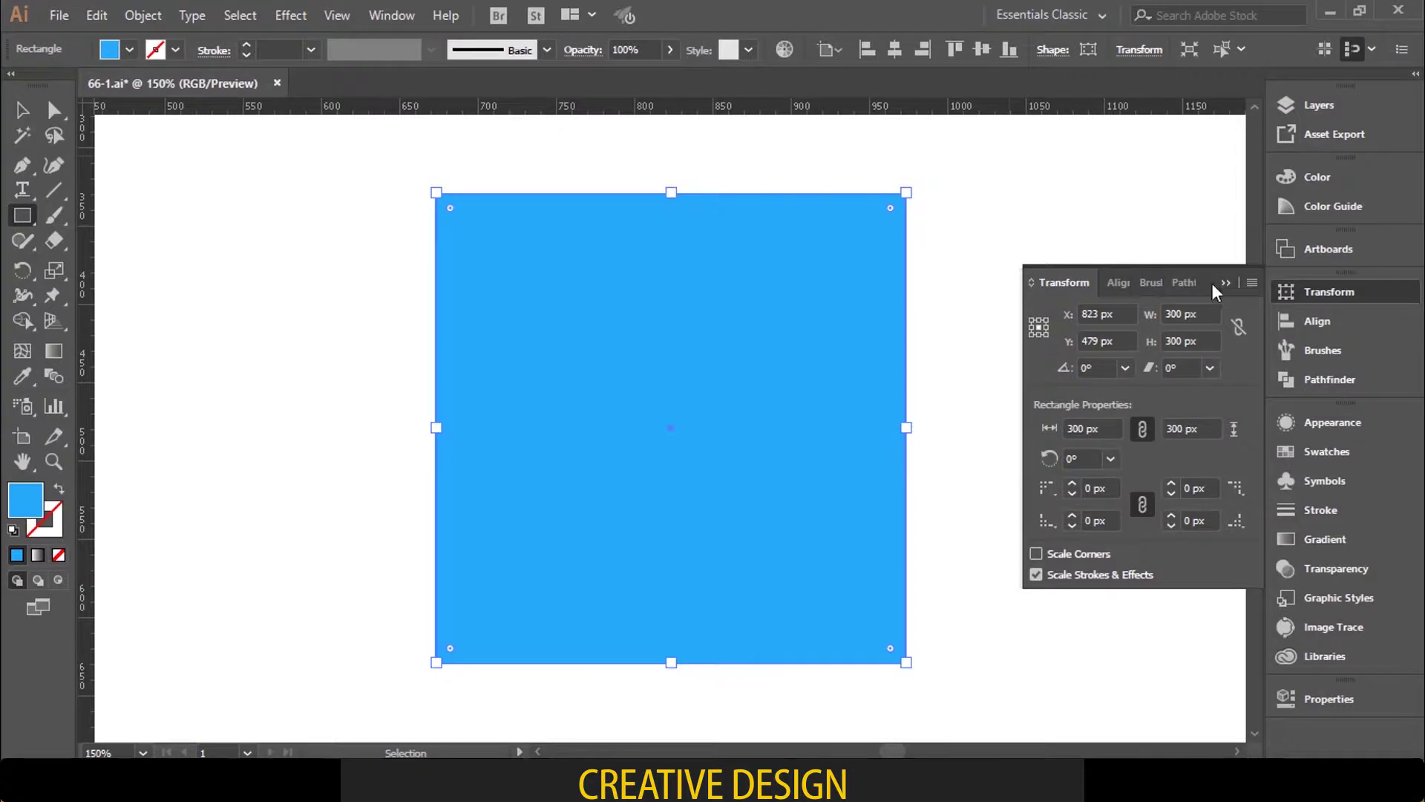
click(1226, 287)
Step: Split the blue square into a grid of 3 rows and 3 columns without gutters, leaving nothing selected
key(space)
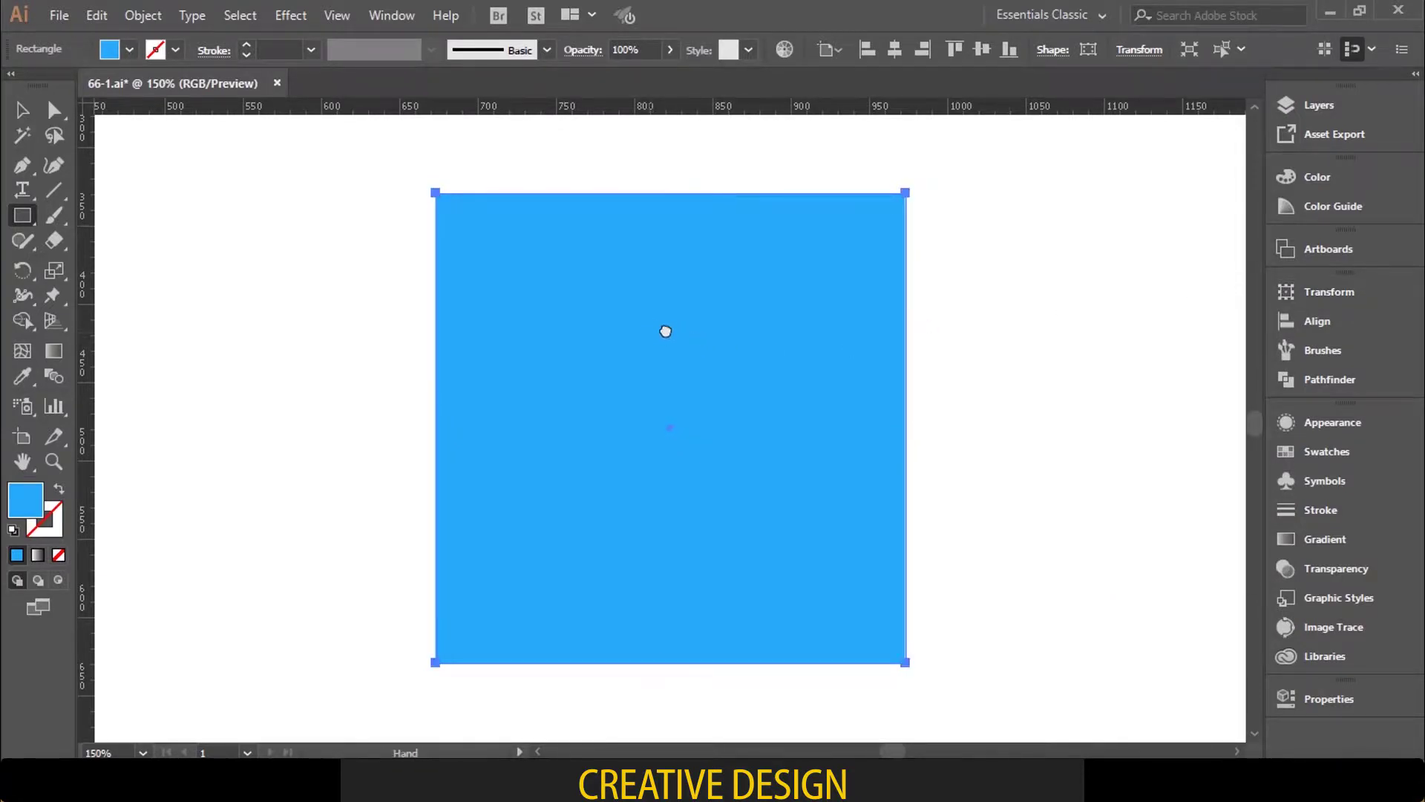
drag(659, 331, 824, 331)
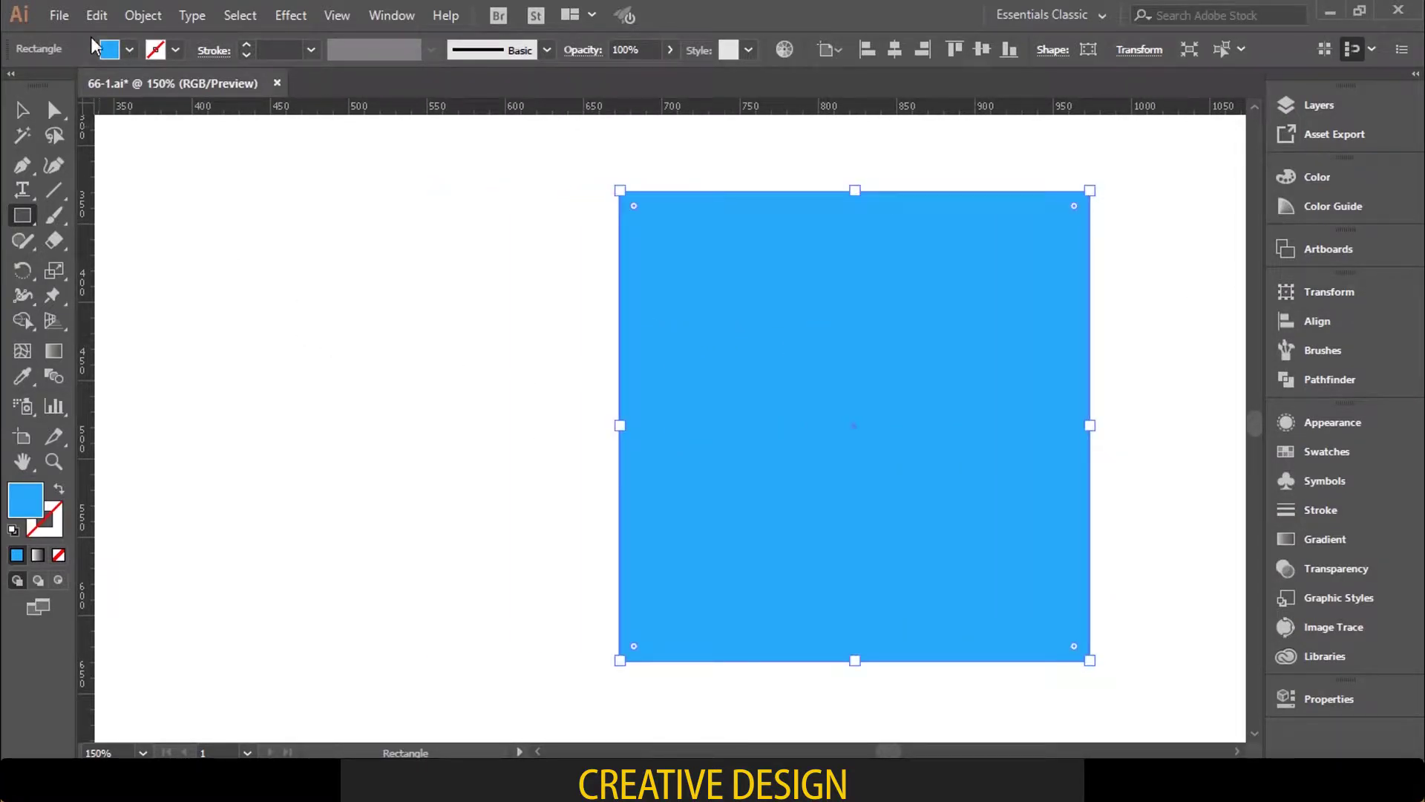
click(143, 16)
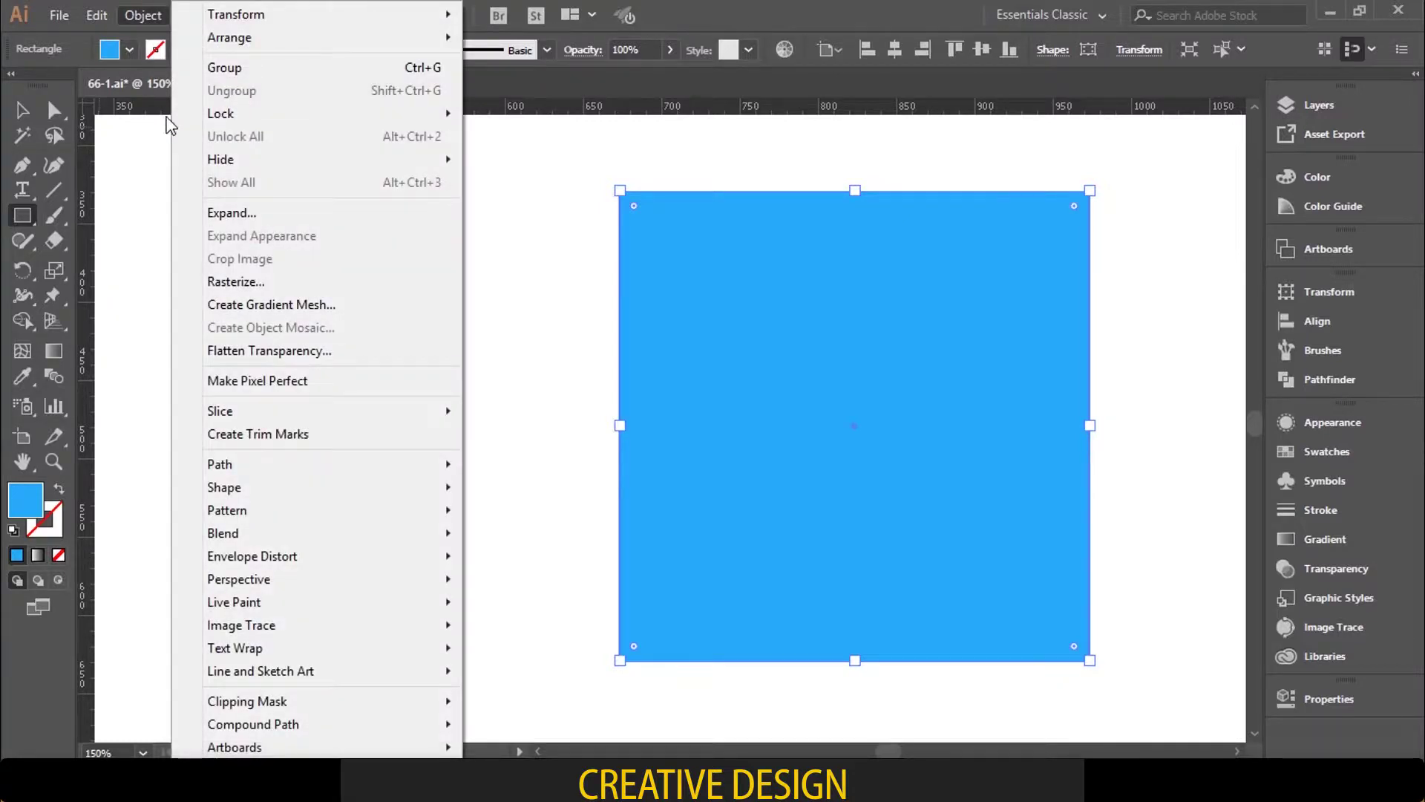
mouse_move(267, 467)
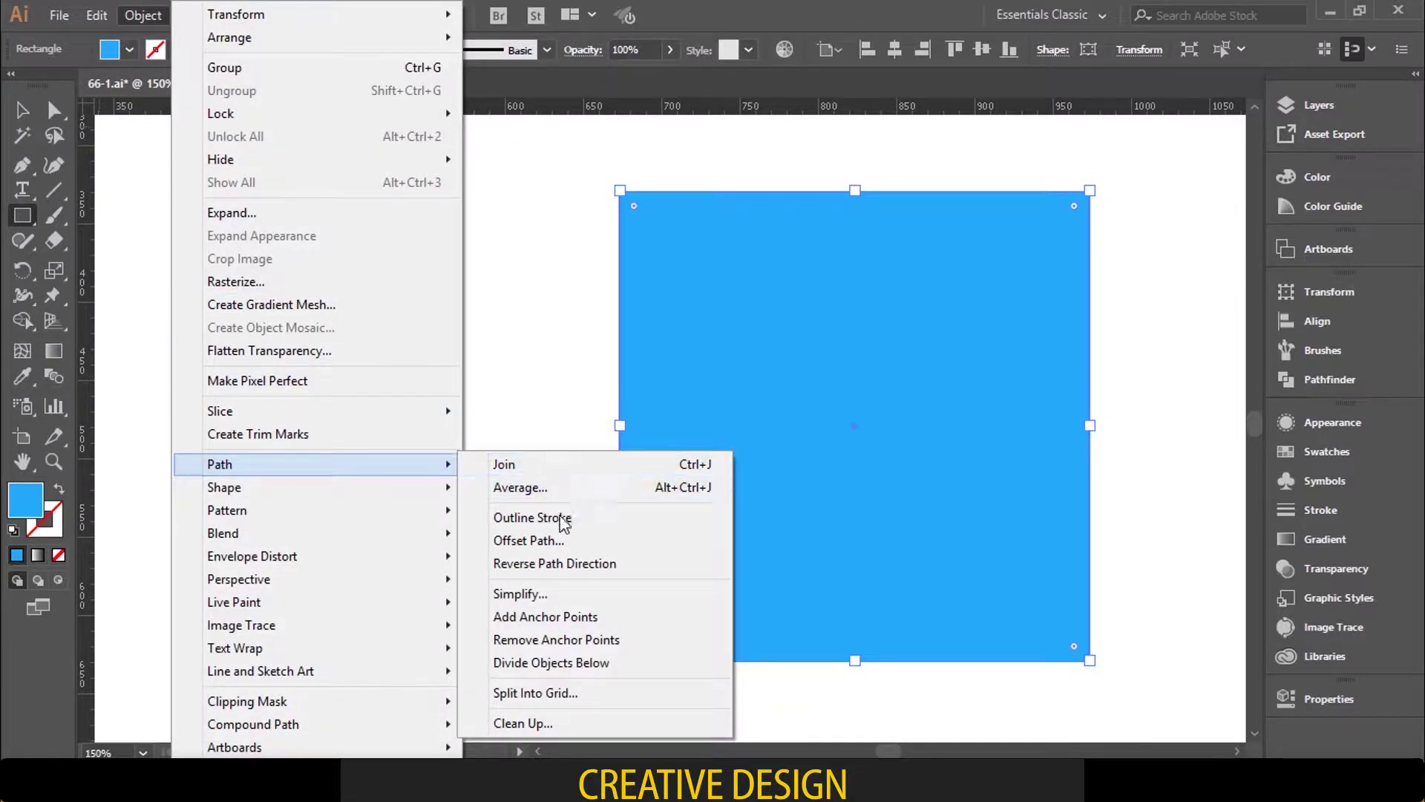
click(550, 690)
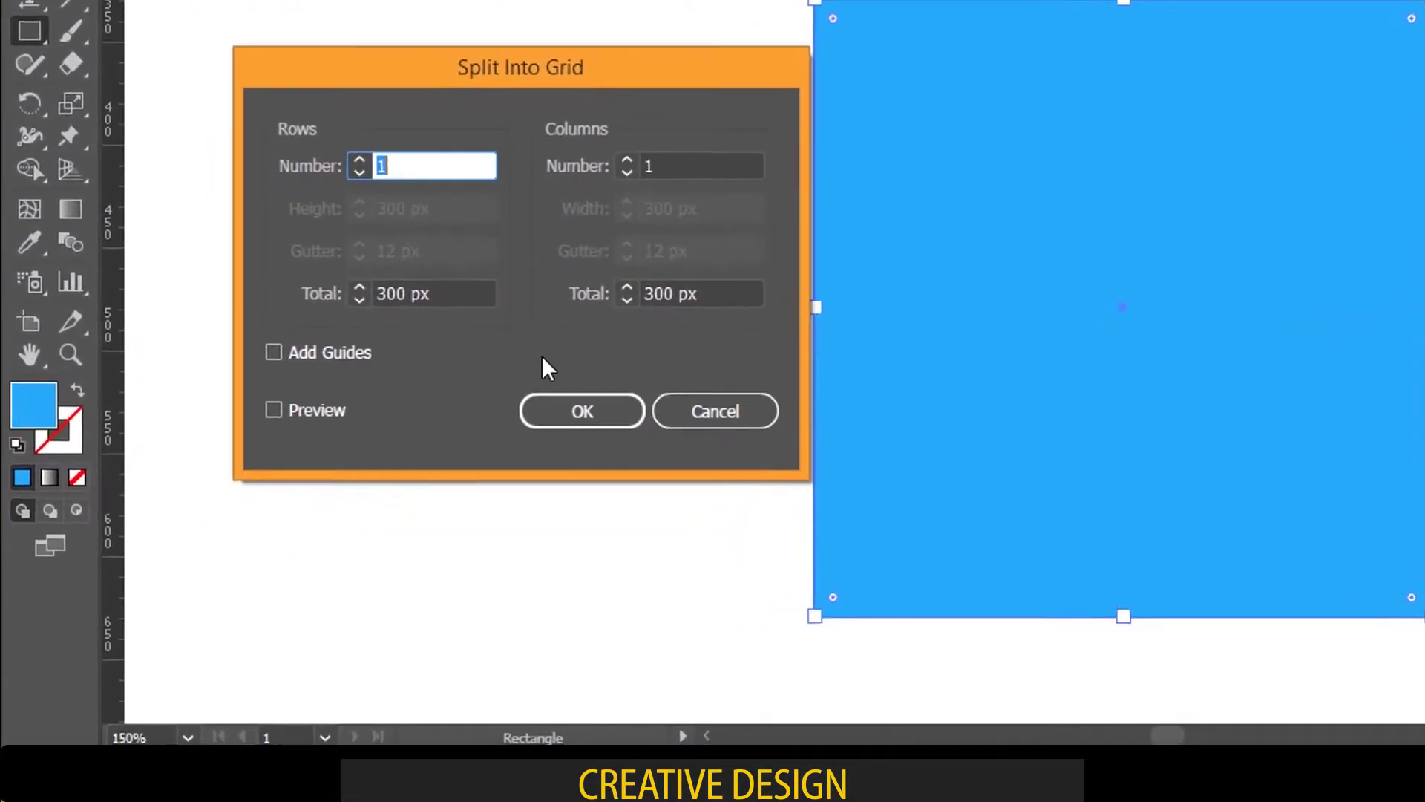
click(281, 291)
click(368, 141)
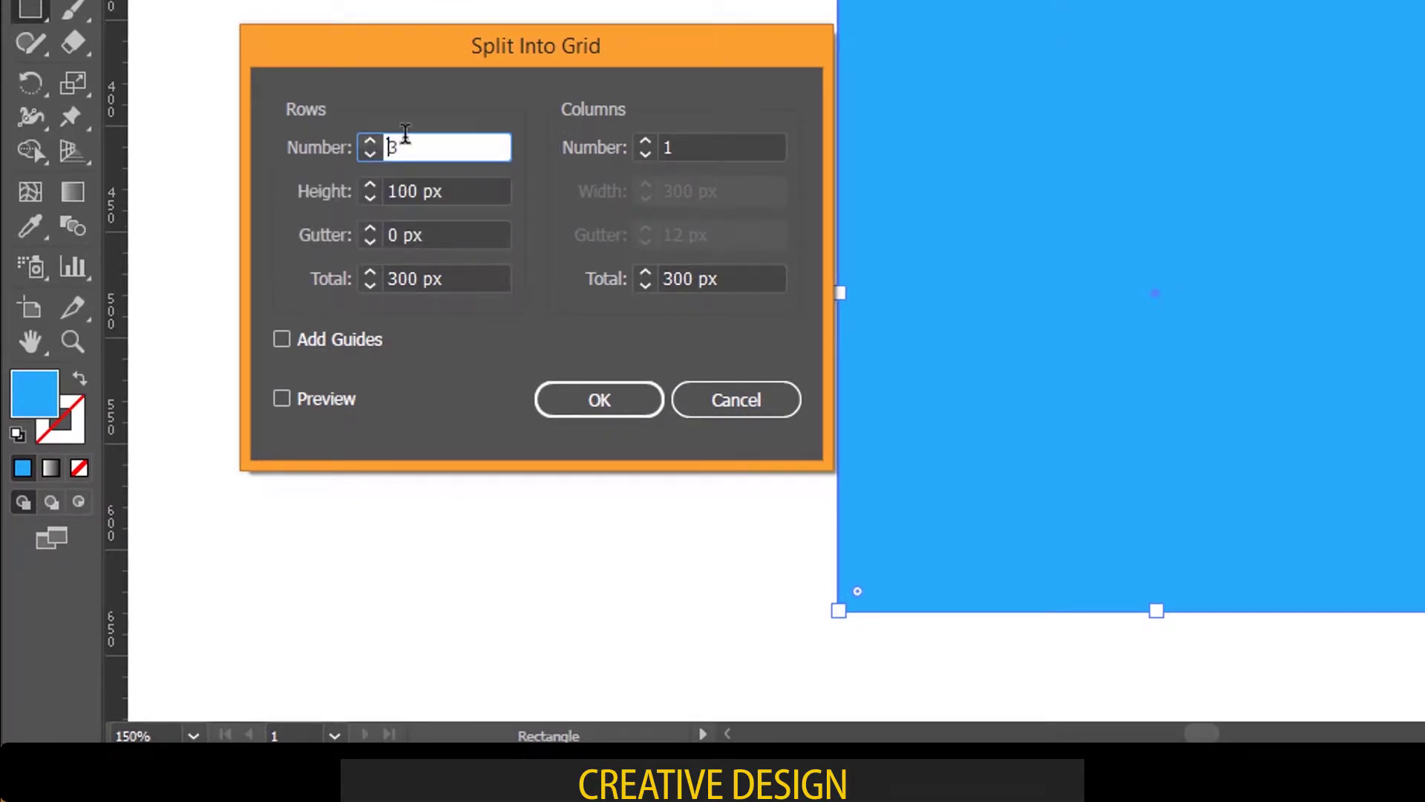
click(648, 141)
click(647, 141)
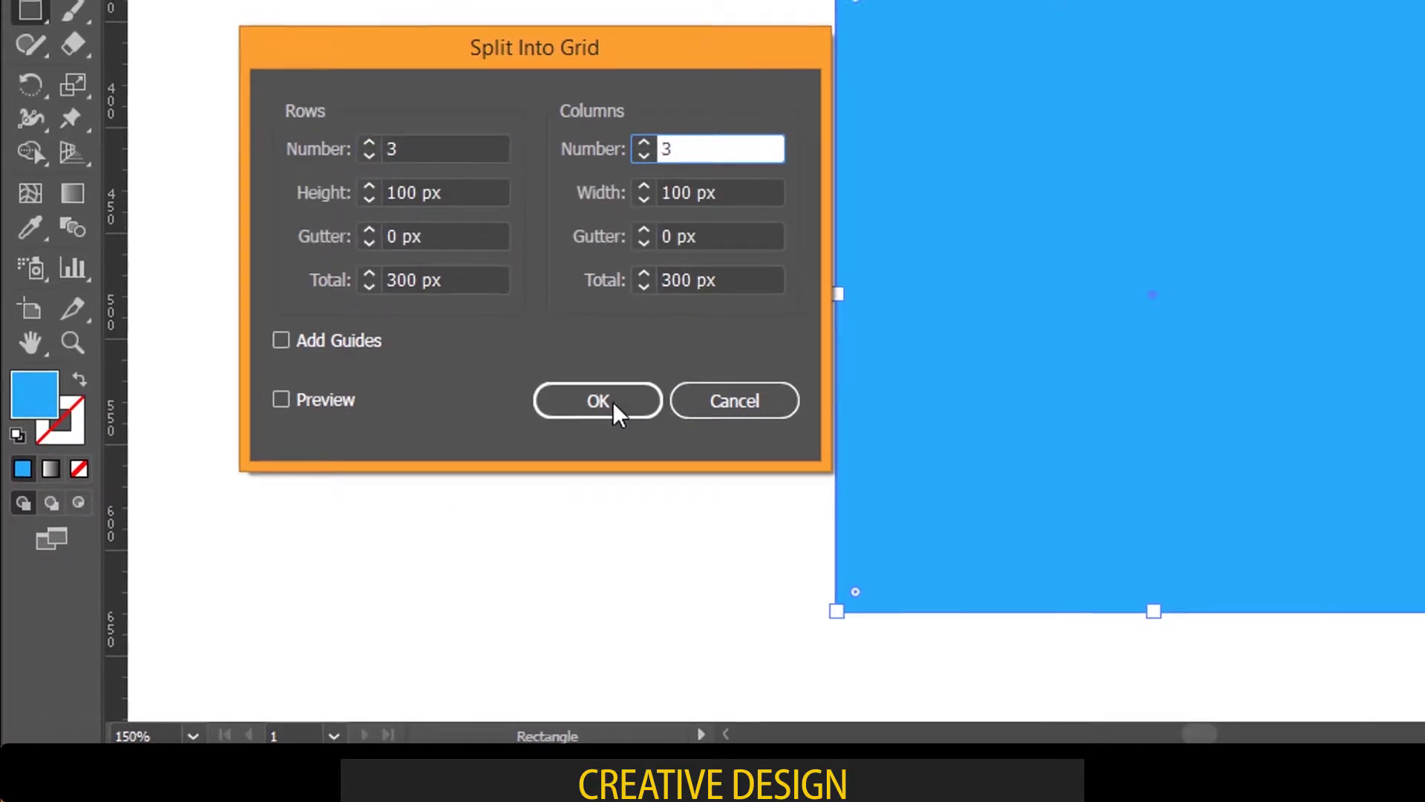
click(613, 405)
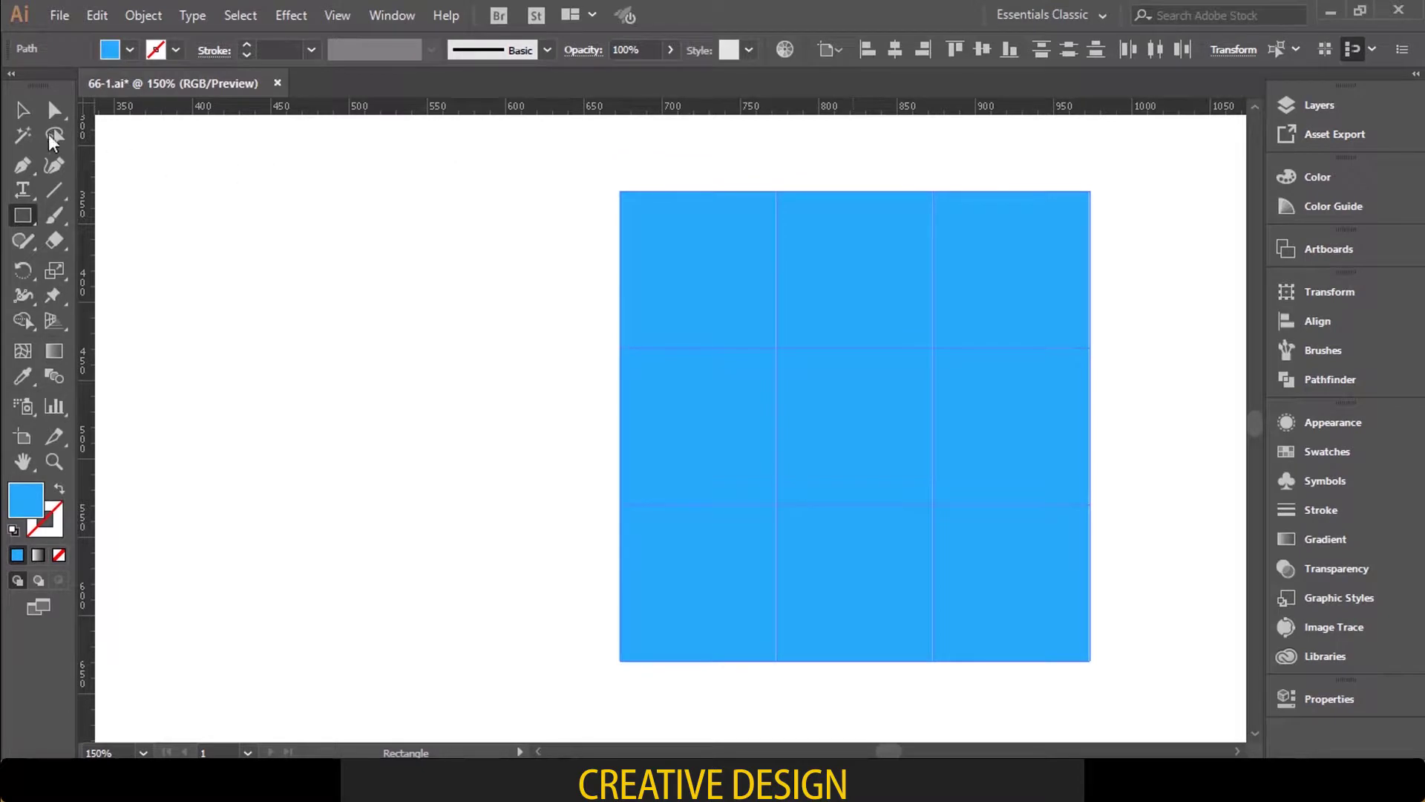
click(21, 111)
click(373, 296)
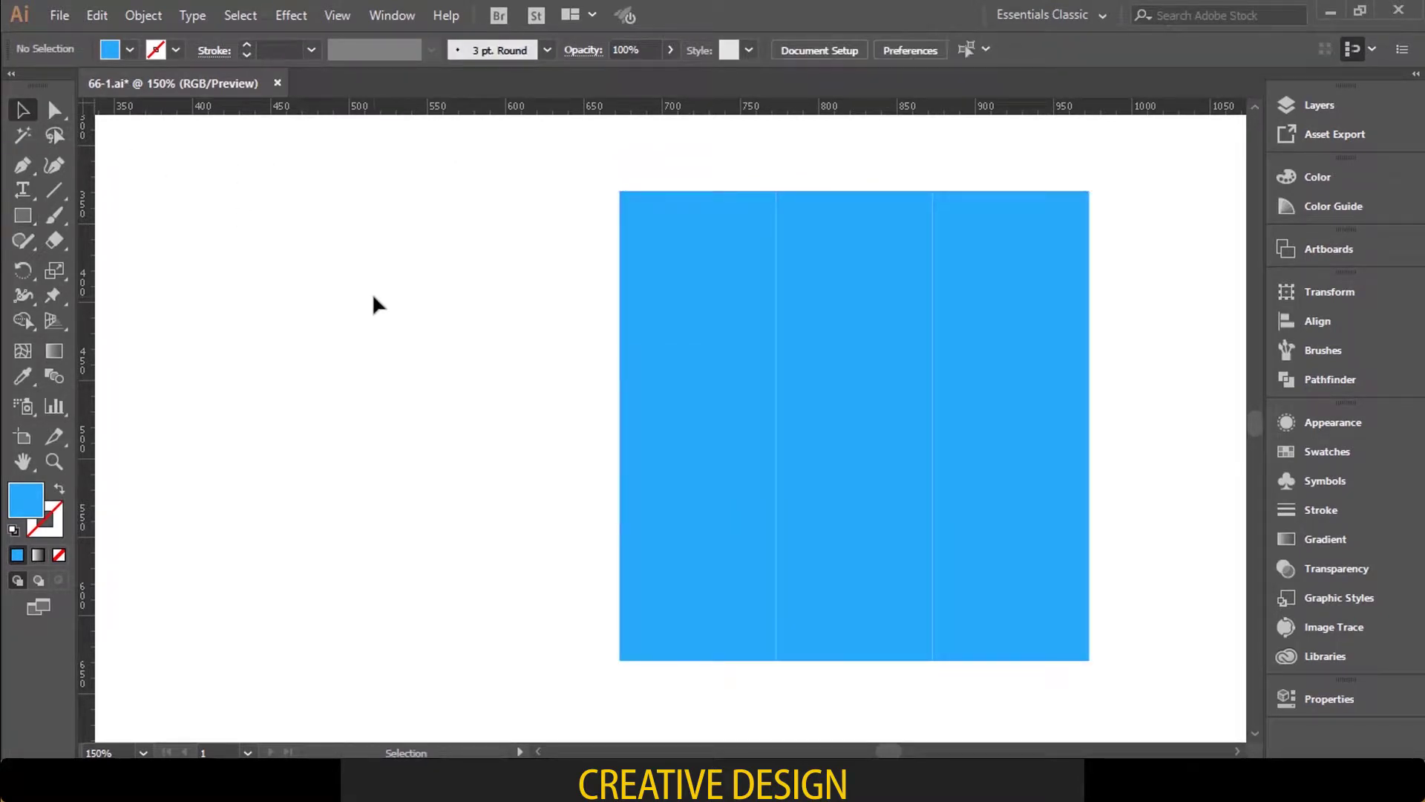
Step: Delete the upper-middle, centre and upper-right squares of the grid to leave an uneven U shape
click(891, 269)
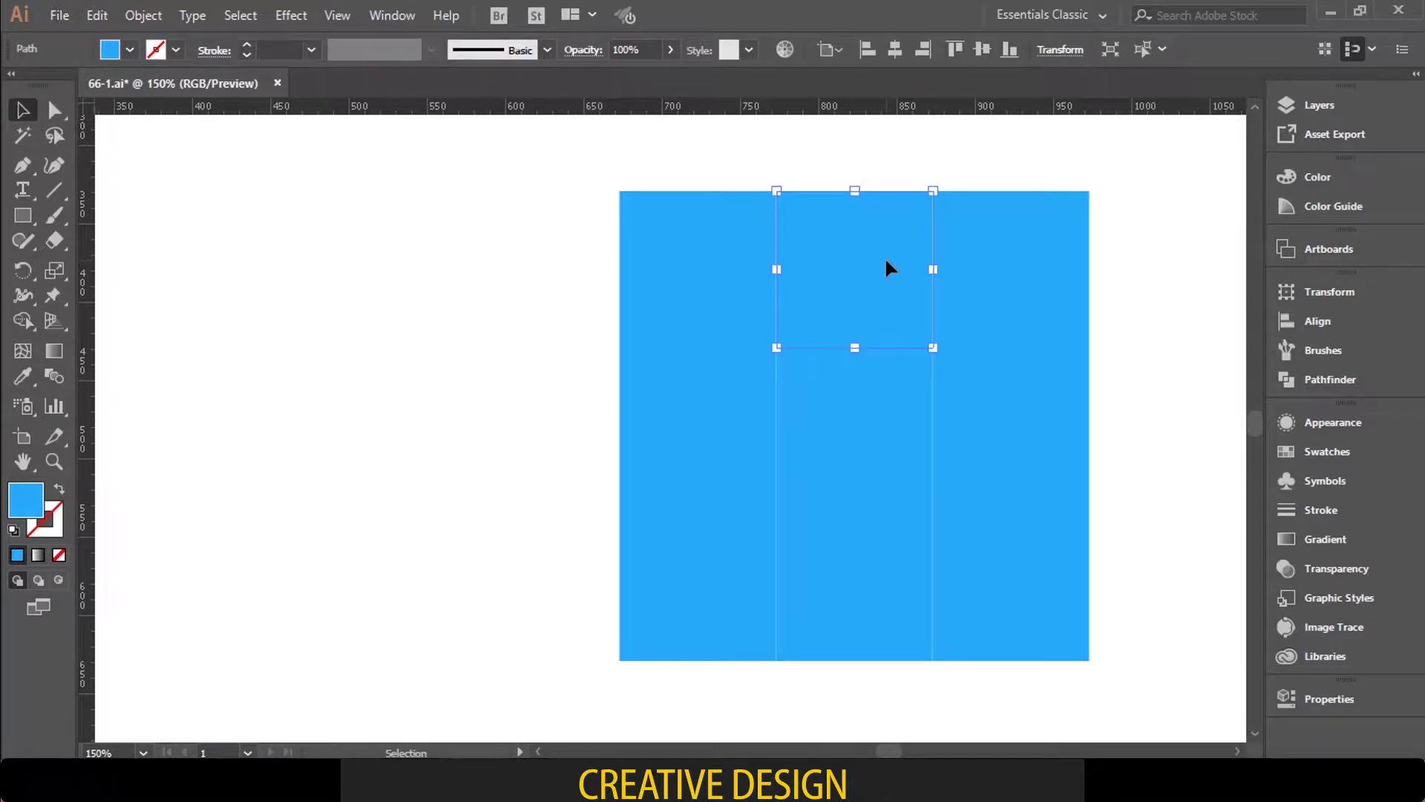
key(Delete)
click(879, 391)
key(Delete)
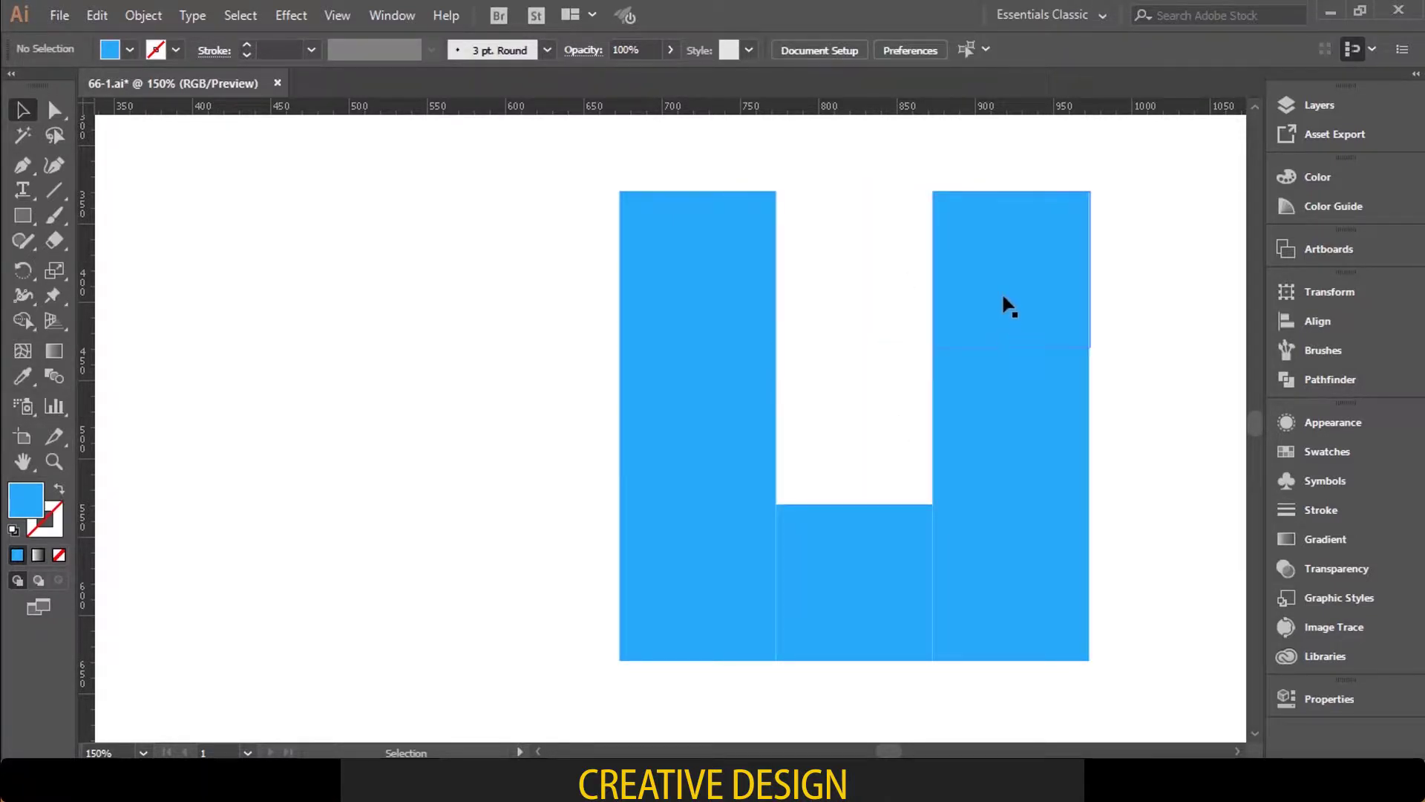
click(1009, 305)
key(Delete)
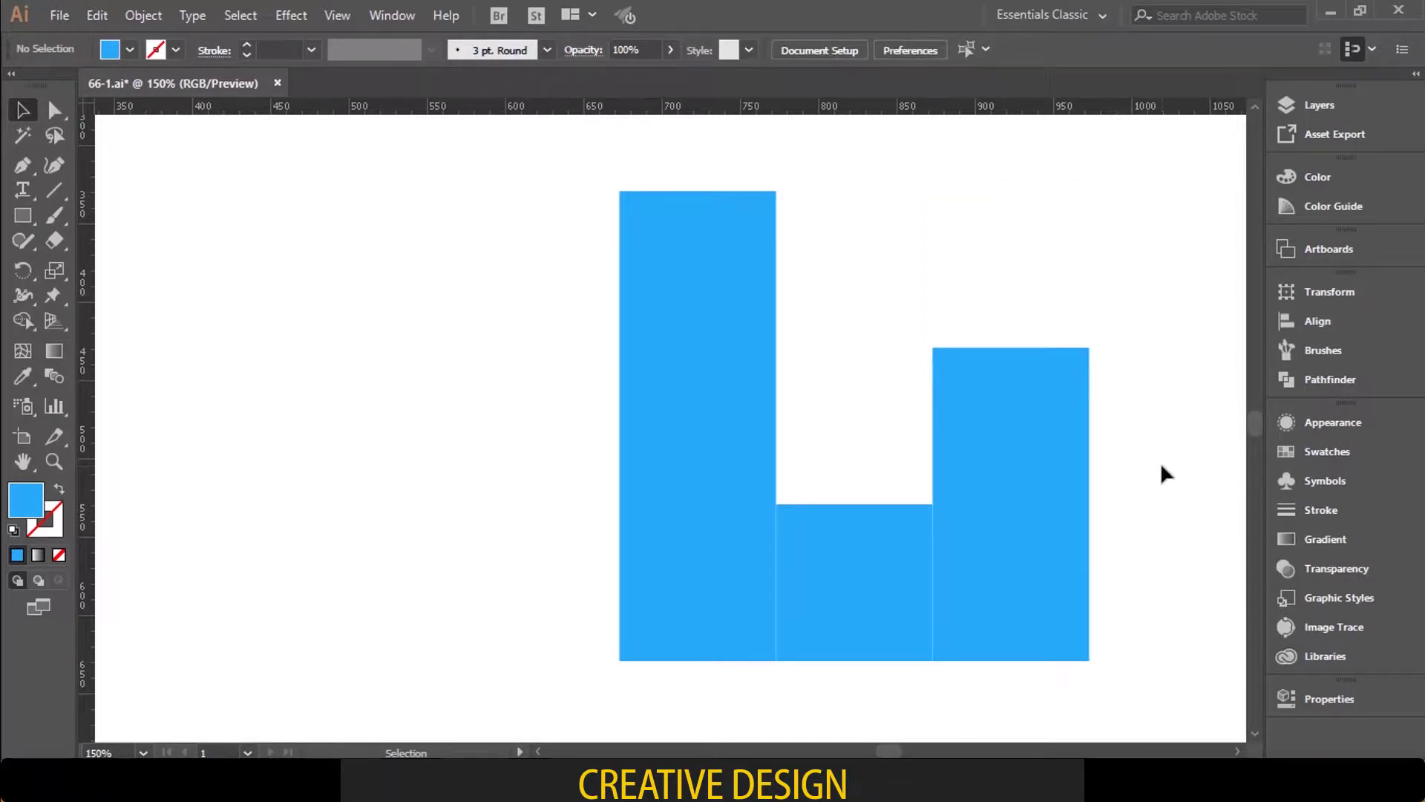
Step: Duplicate the bottom row of three squares and place the copy just below the original shape
scroll(1139, 548, down, 3)
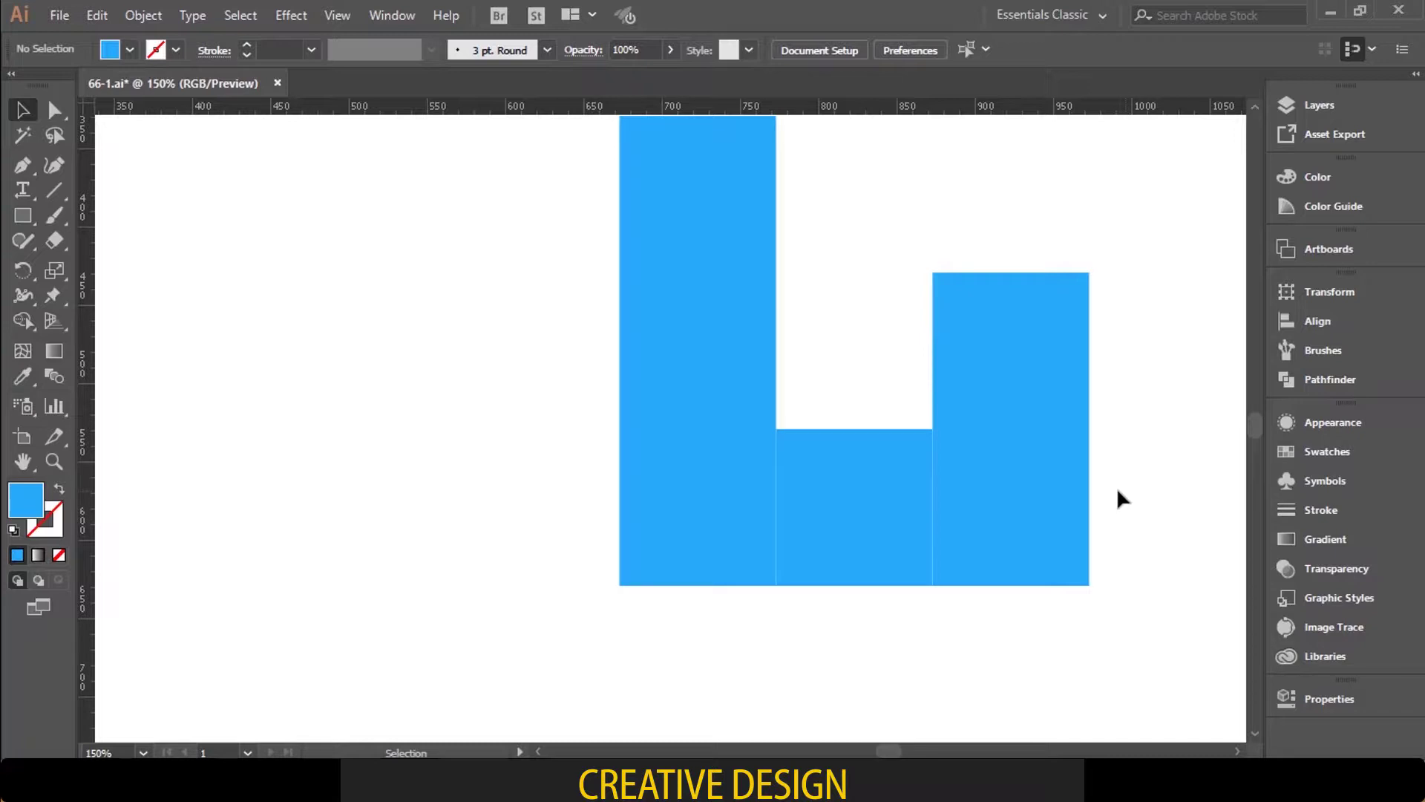
scroll(1117, 487, down, 3)
key(ctrl+plus)
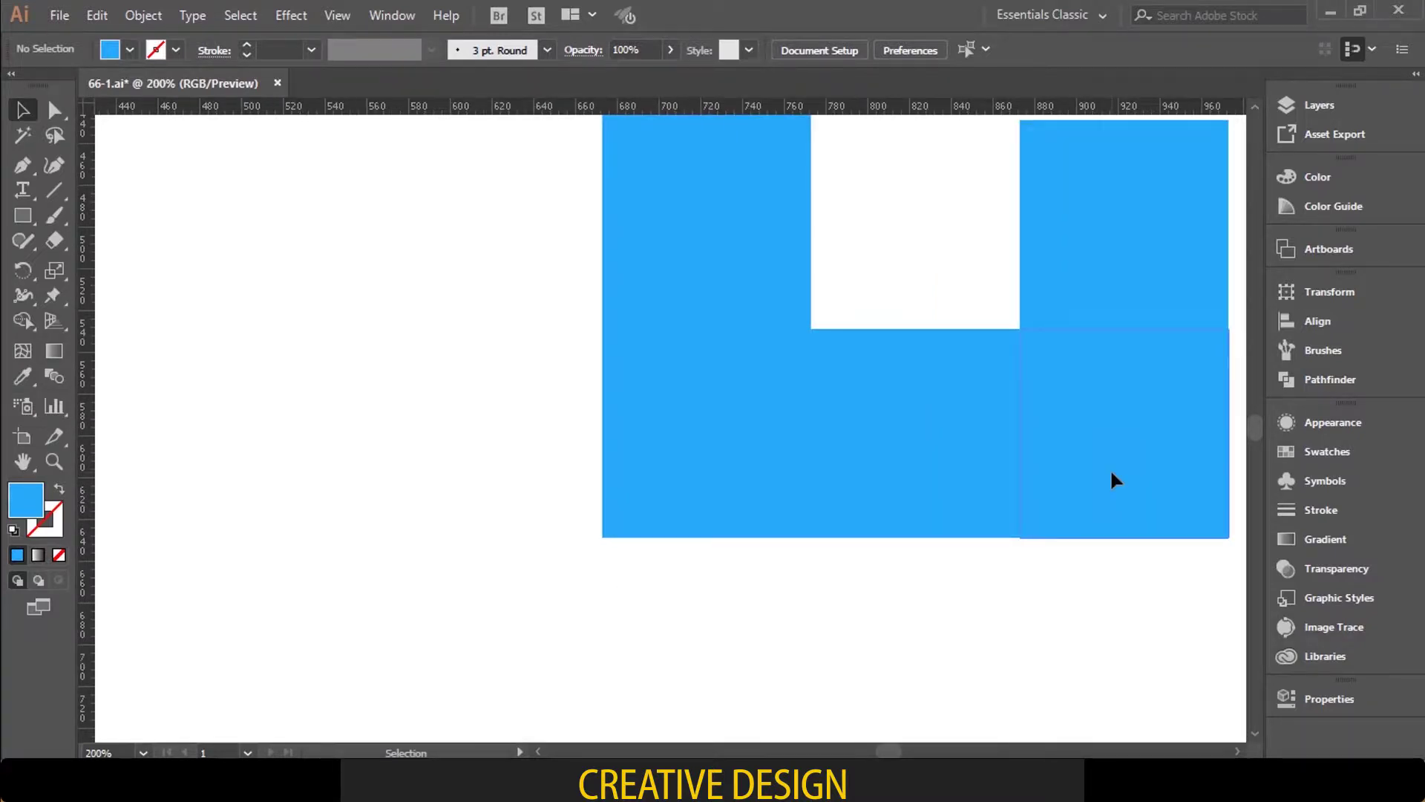
scroll(1091, 475, right, 3)
drag(1132, 415, 438, 549)
scroll(616, 533, down, 3)
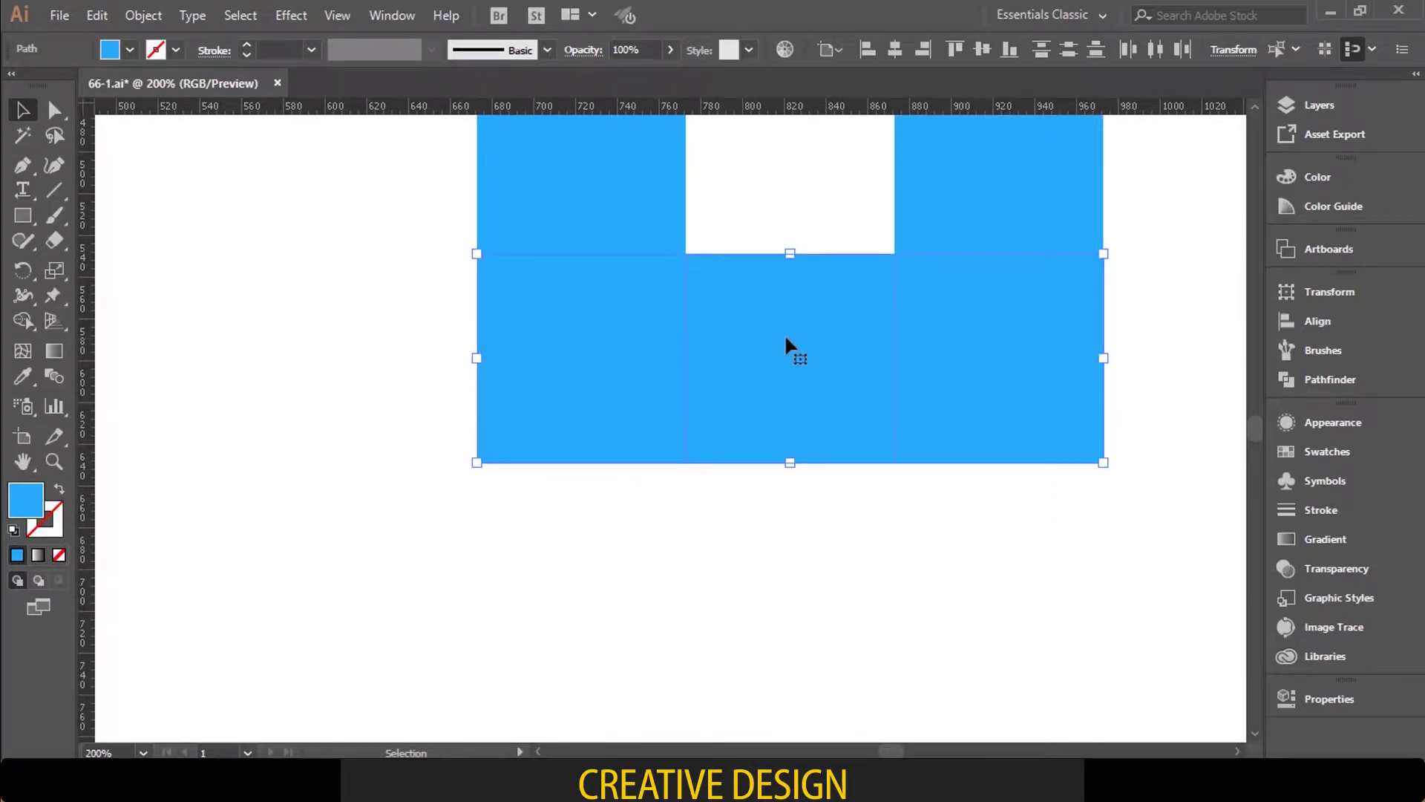
drag(783, 383, 817, 582)
Step: Merge the six squares of the U shape into one path with Pathfinder Unite
key(a)
key(ctrl+minus)
key(ctrl+minus)
scroll(941, 468, up, 2)
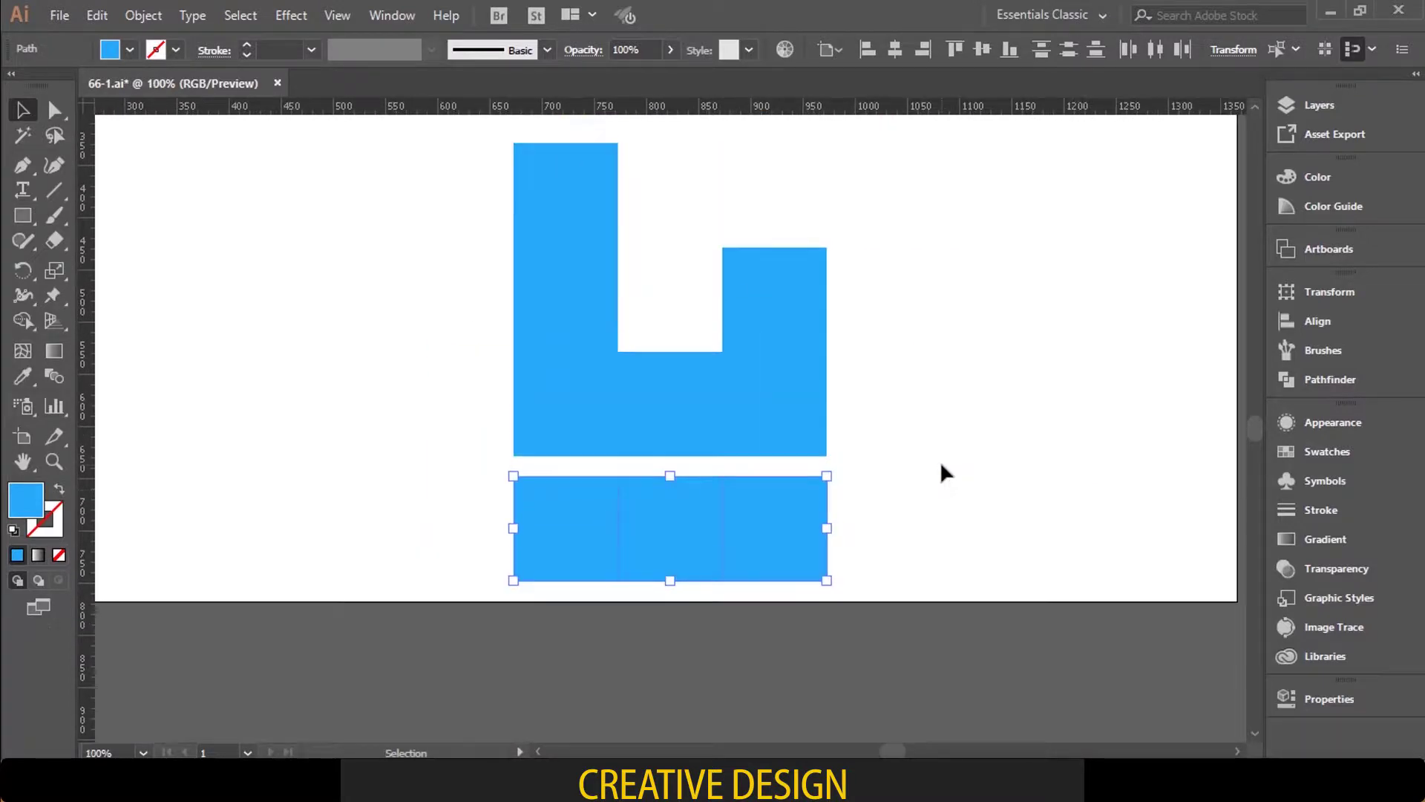
scroll(937, 467, left, 2)
drag(1040, 238, 604, 445)
key(ctrl+plus)
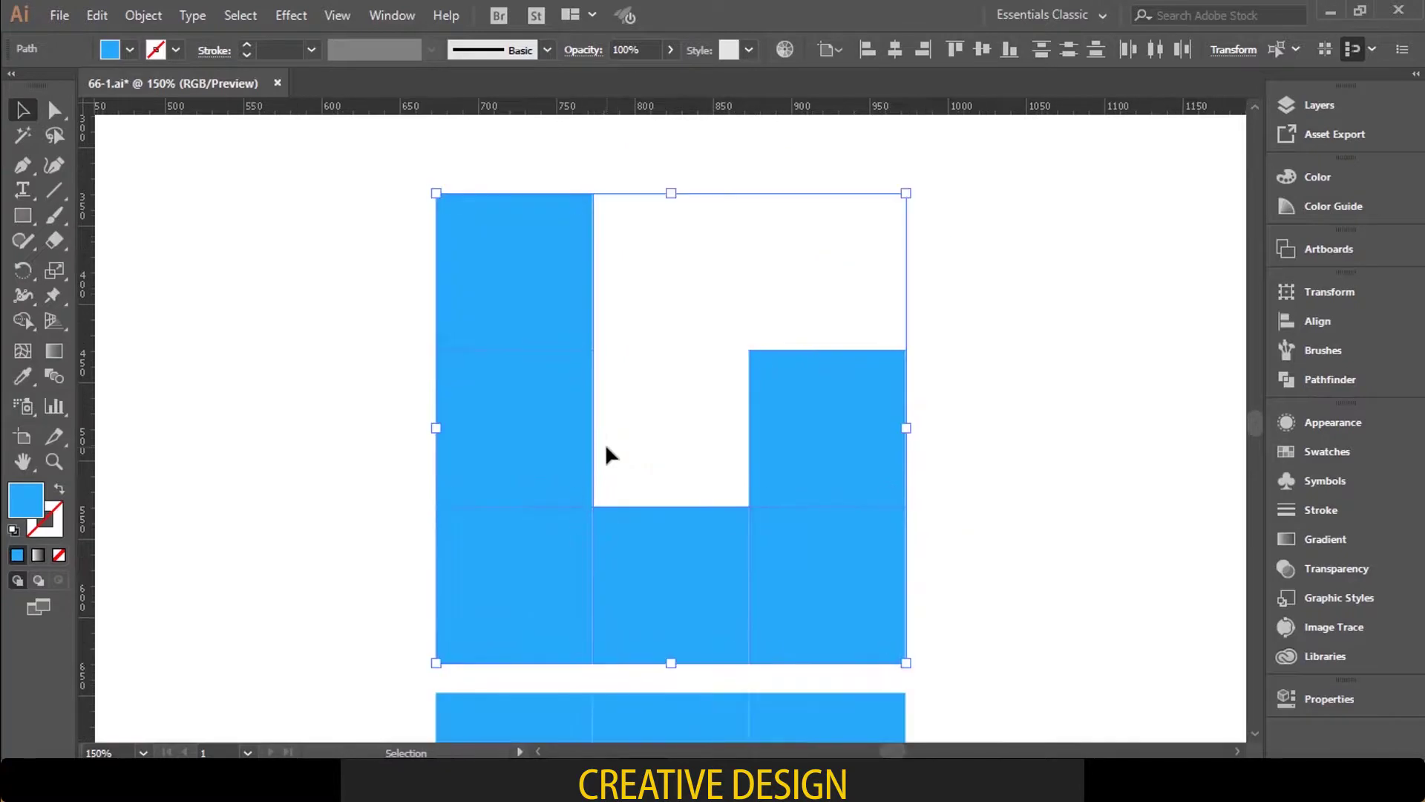
click(1330, 380)
click(1043, 335)
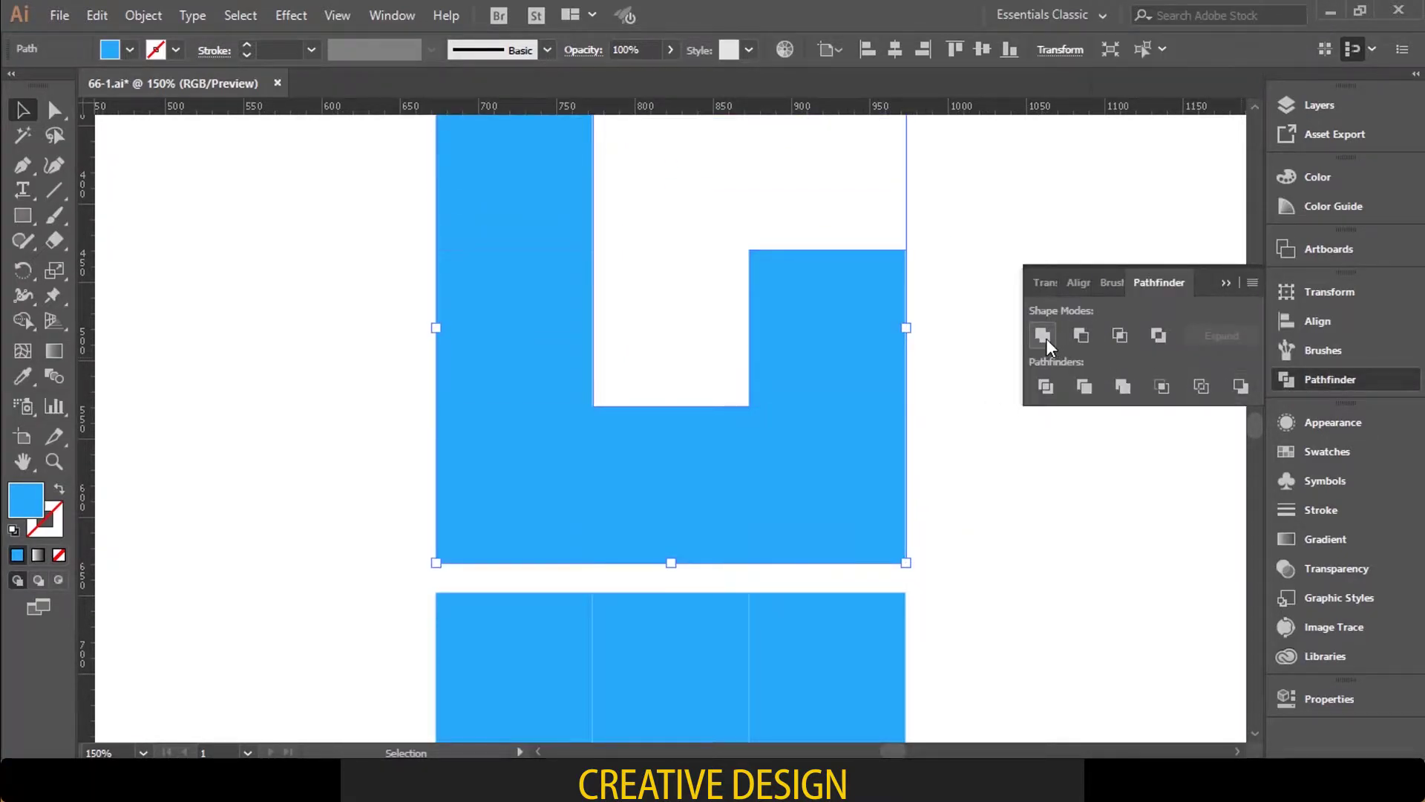
click(993, 348)
Step: Unite the duplicated row of three squares into a single rectangle
scroll(967, 513, down, 3)
drag(970, 525, 533, 628)
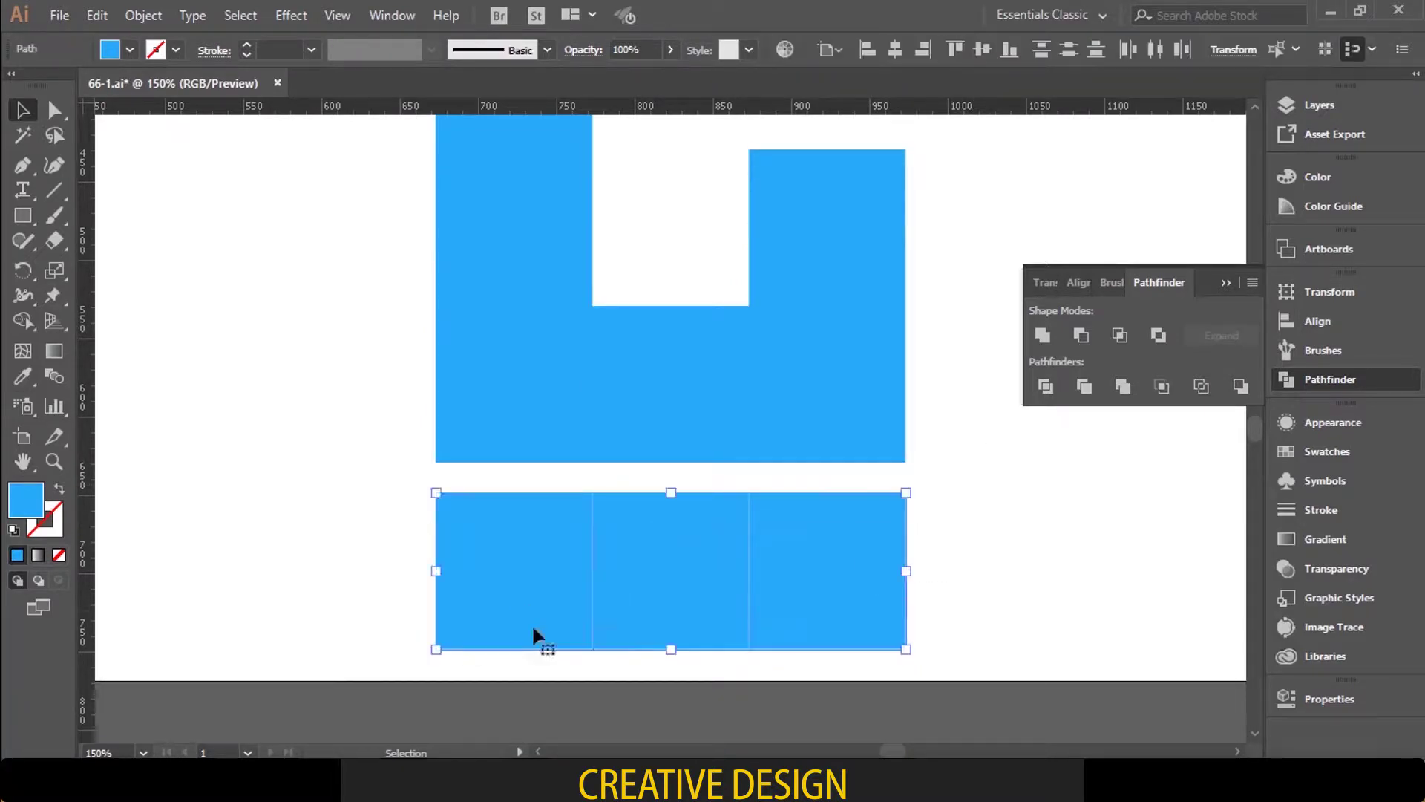
click(1040, 341)
click(1217, 283)
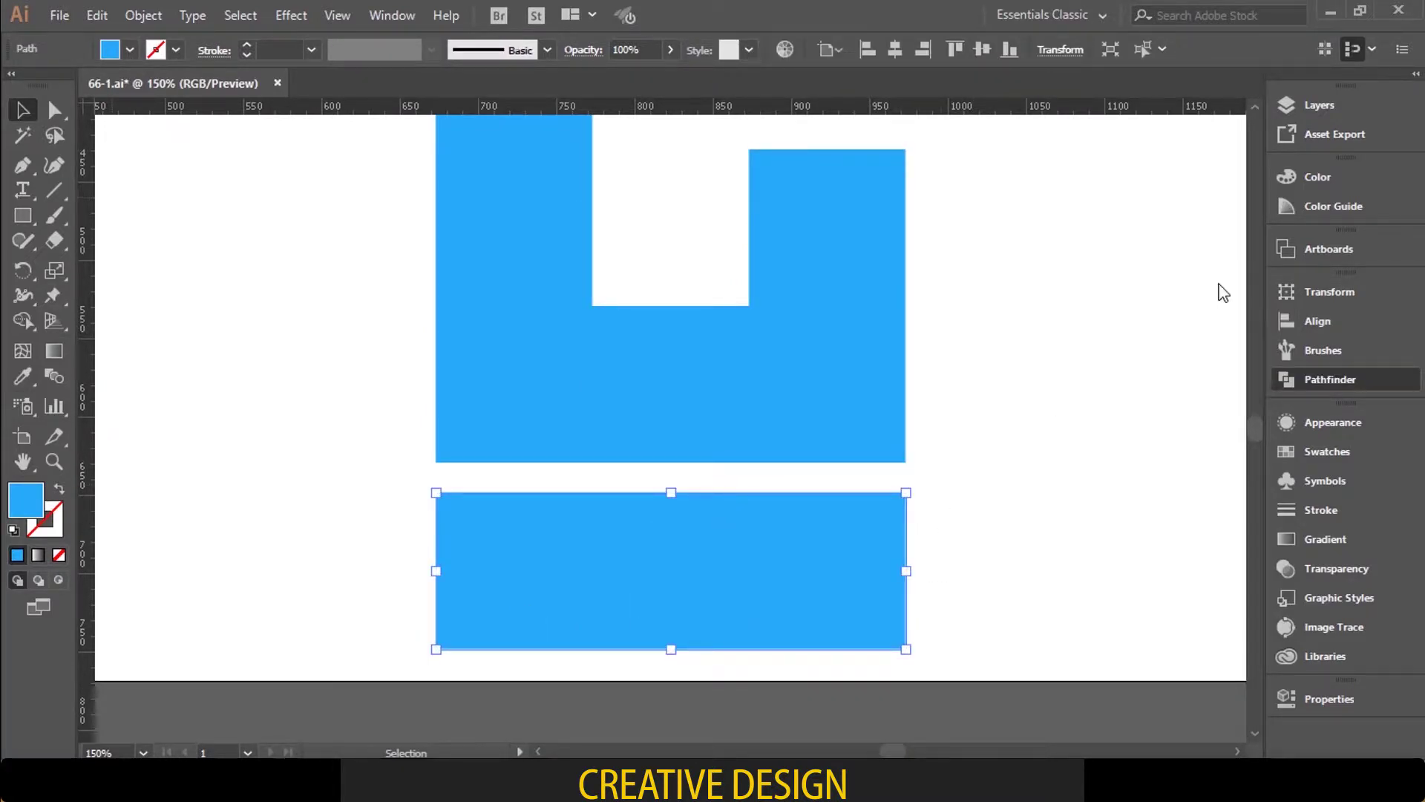
Step: Rearrange the two pieces so the U shape sits near the artboard's centre with the rectangle to its right
key(a)
key(ctrl+minus)
key(ctrl+minus)
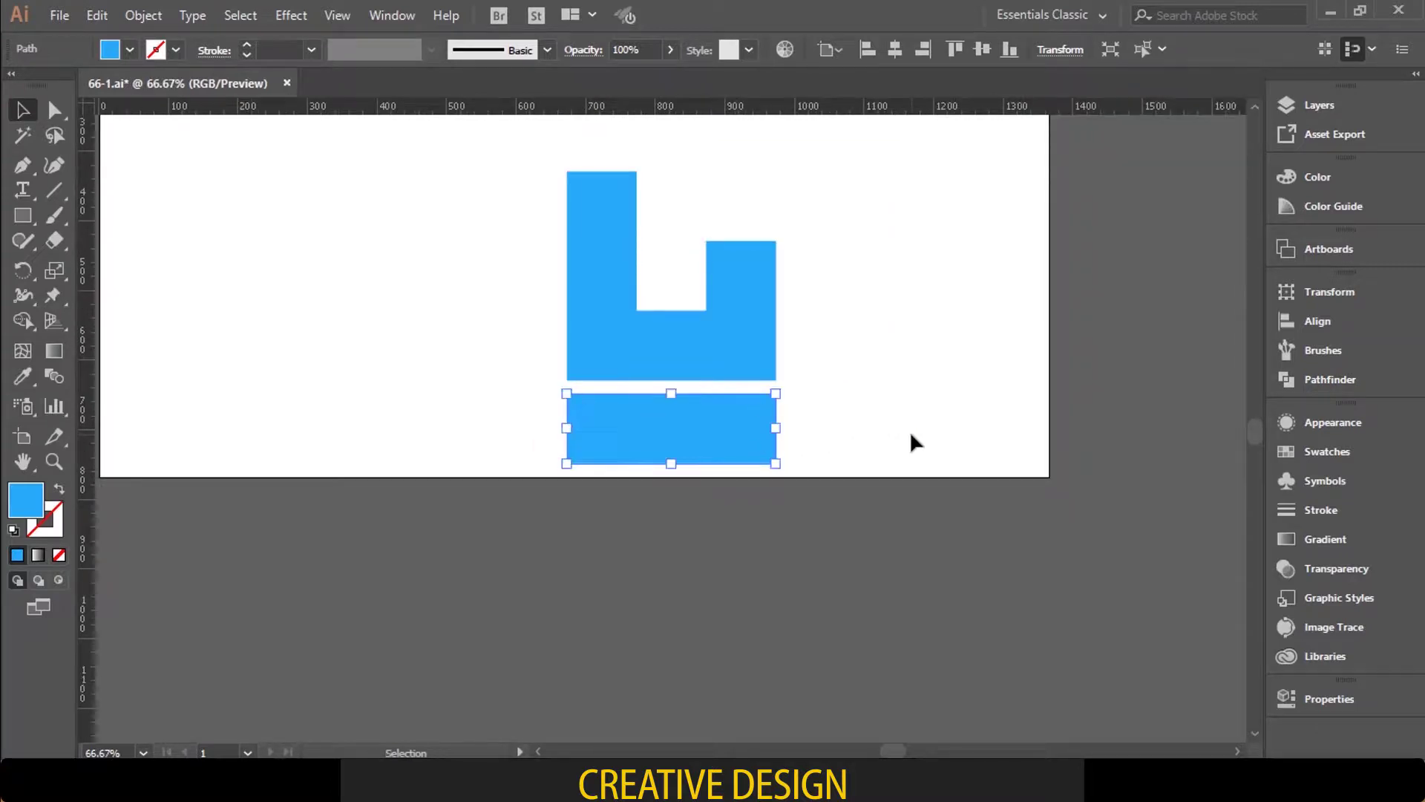
key(v)
drag(643, 444, 479, 392)
drag(636, 584, 870, 410)
key(a)
key(ctrl+plus)
scroll(571, 548, left, 3)
scroll(572, 548, left, 3)
key(v)
drag(521, 479, 662, 479)
click(784, 596)
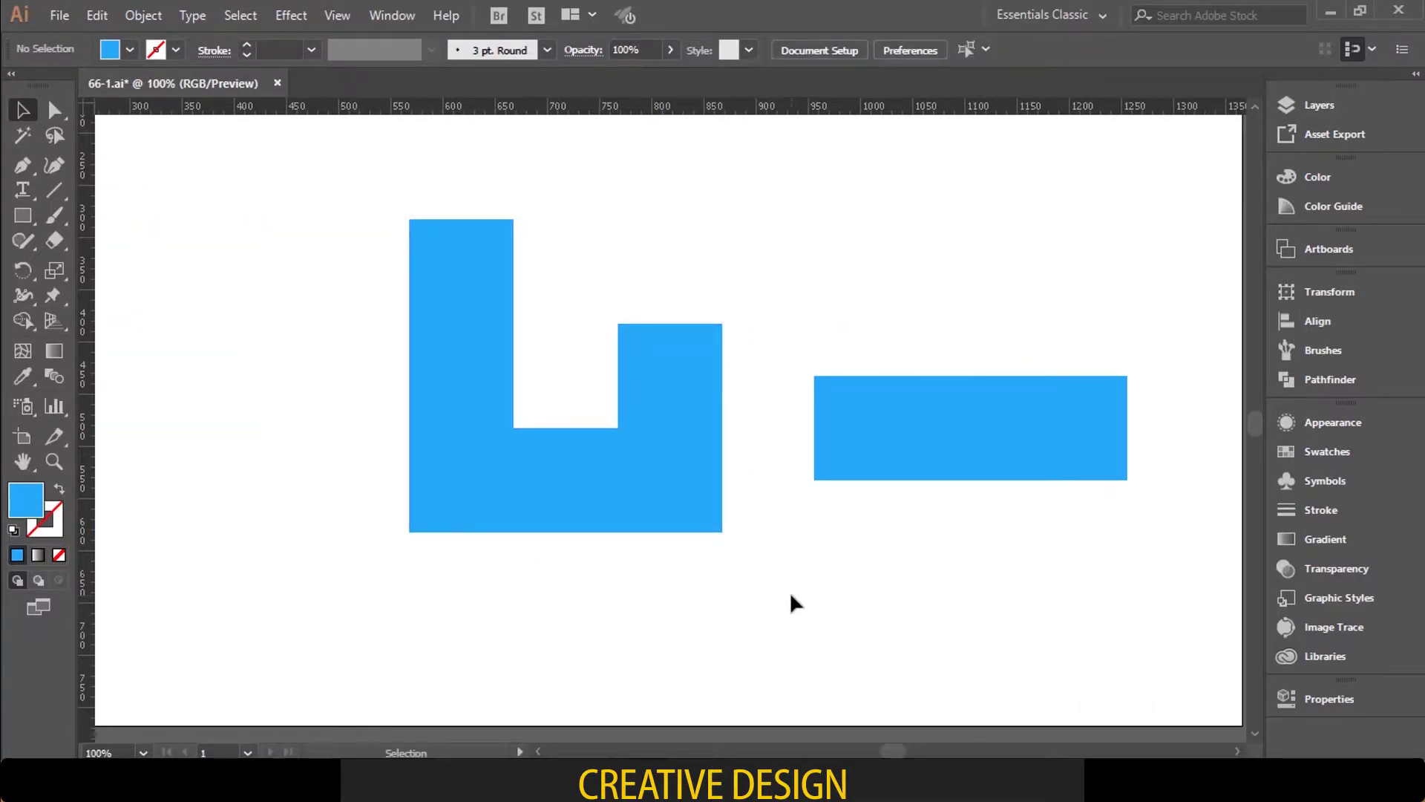
key(ctrl+plus)
key(ctrl+minus)
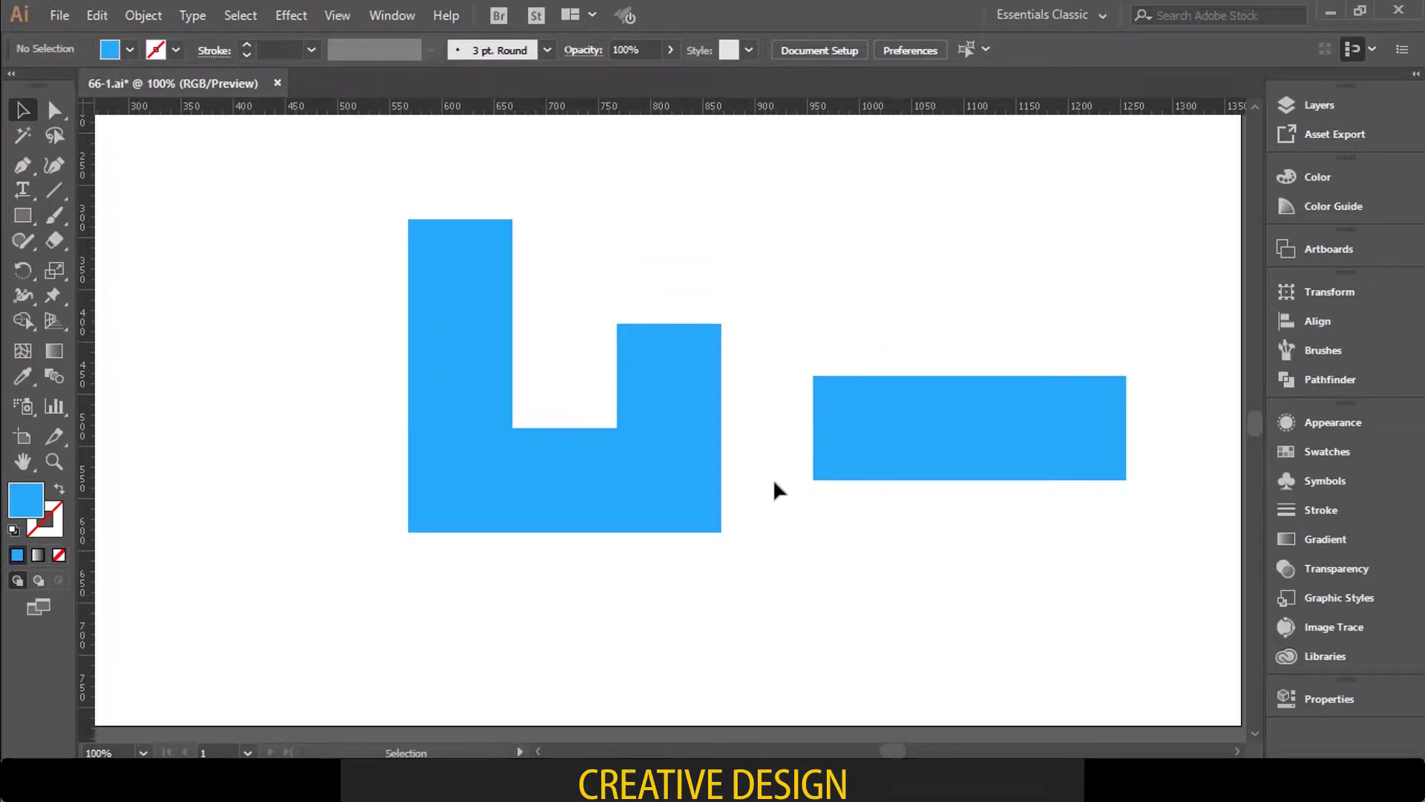
Step: Start a 3D Extrude & Bevel effect on the U shape and preview it in the Isometric Right position
click(660, 468)
key(a)
key(v)
key(ctrl+minus)
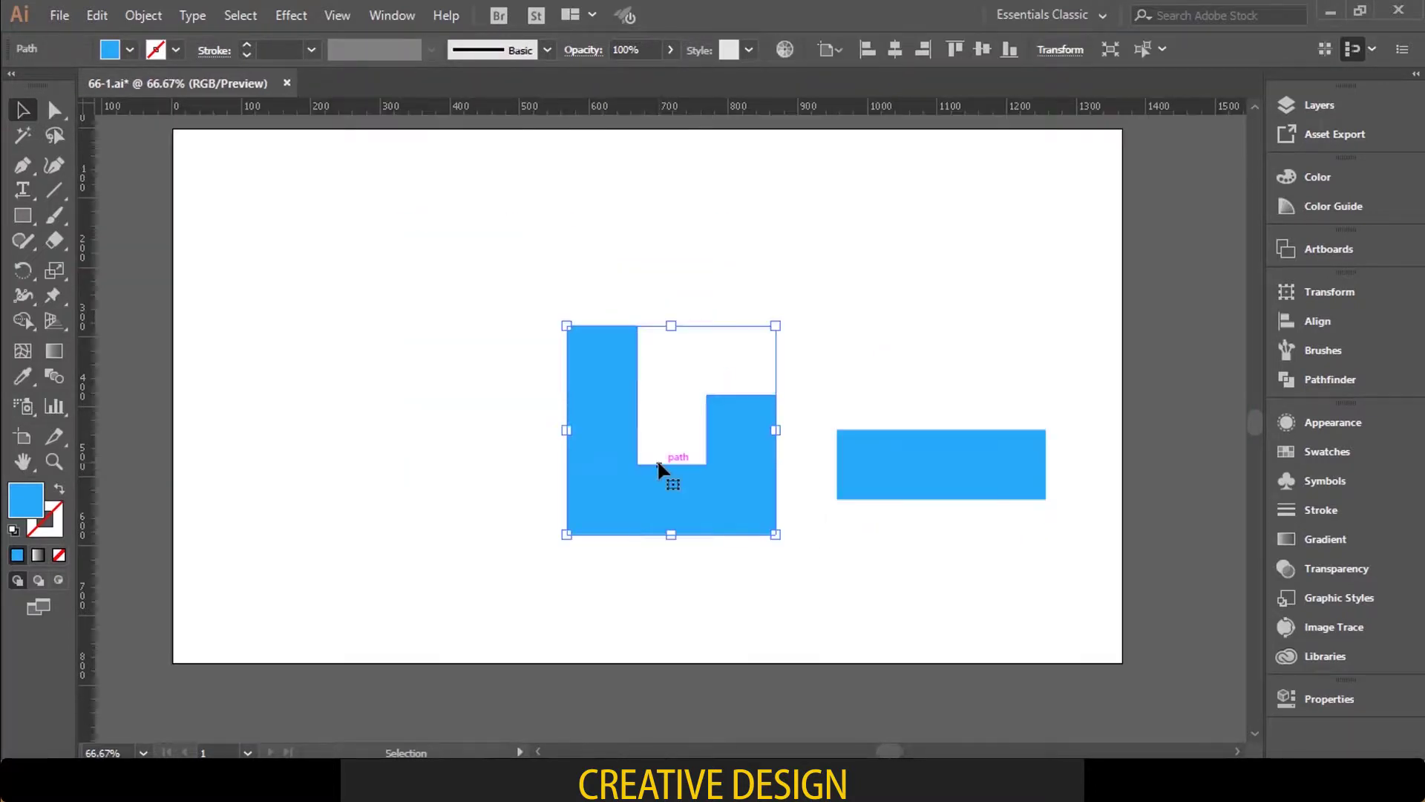
click(867, 360)
click(725, 484)
click(289, 16)
mouse_move(415, 151)
mouse_move(487, 135)
click(595, 136)
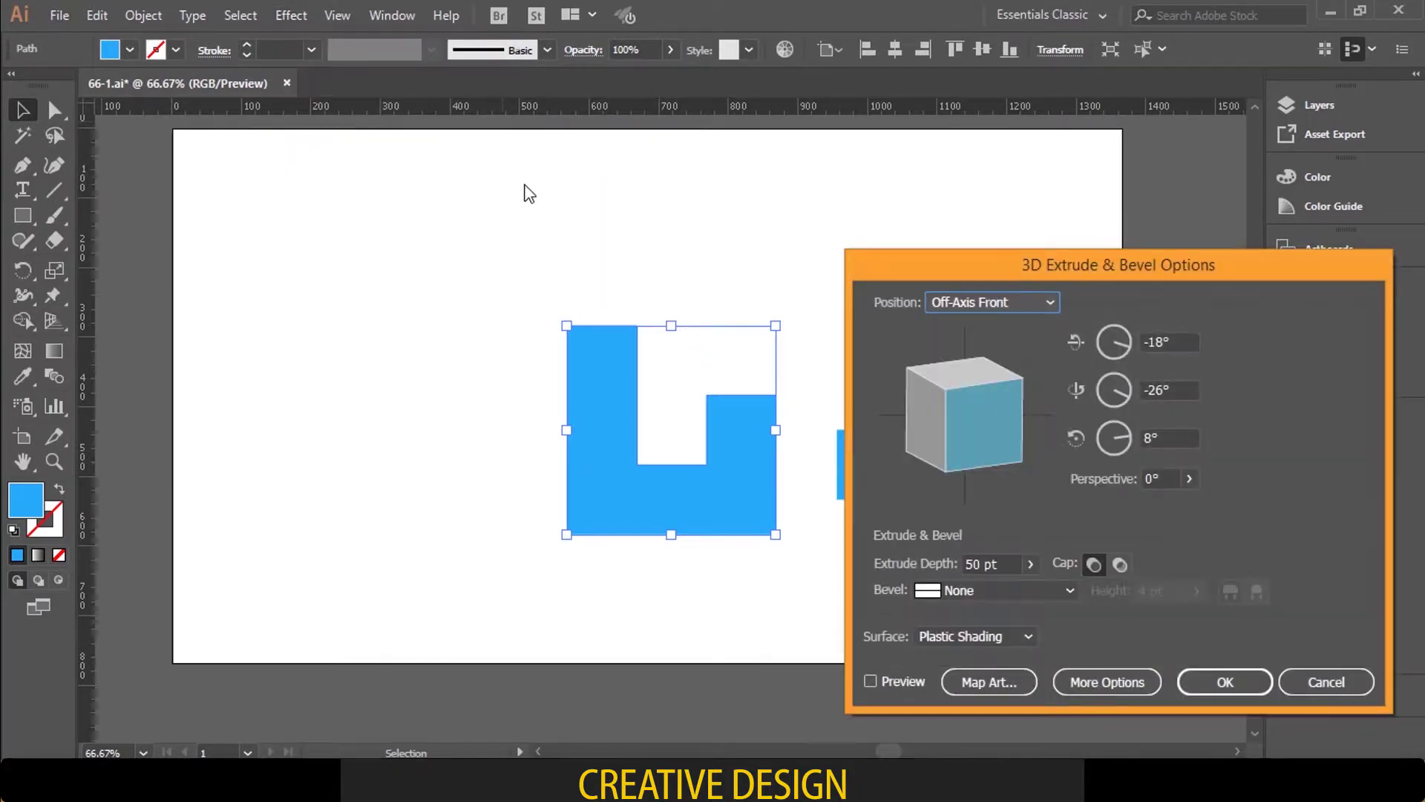
drag(1089, 269, 1089, 170)
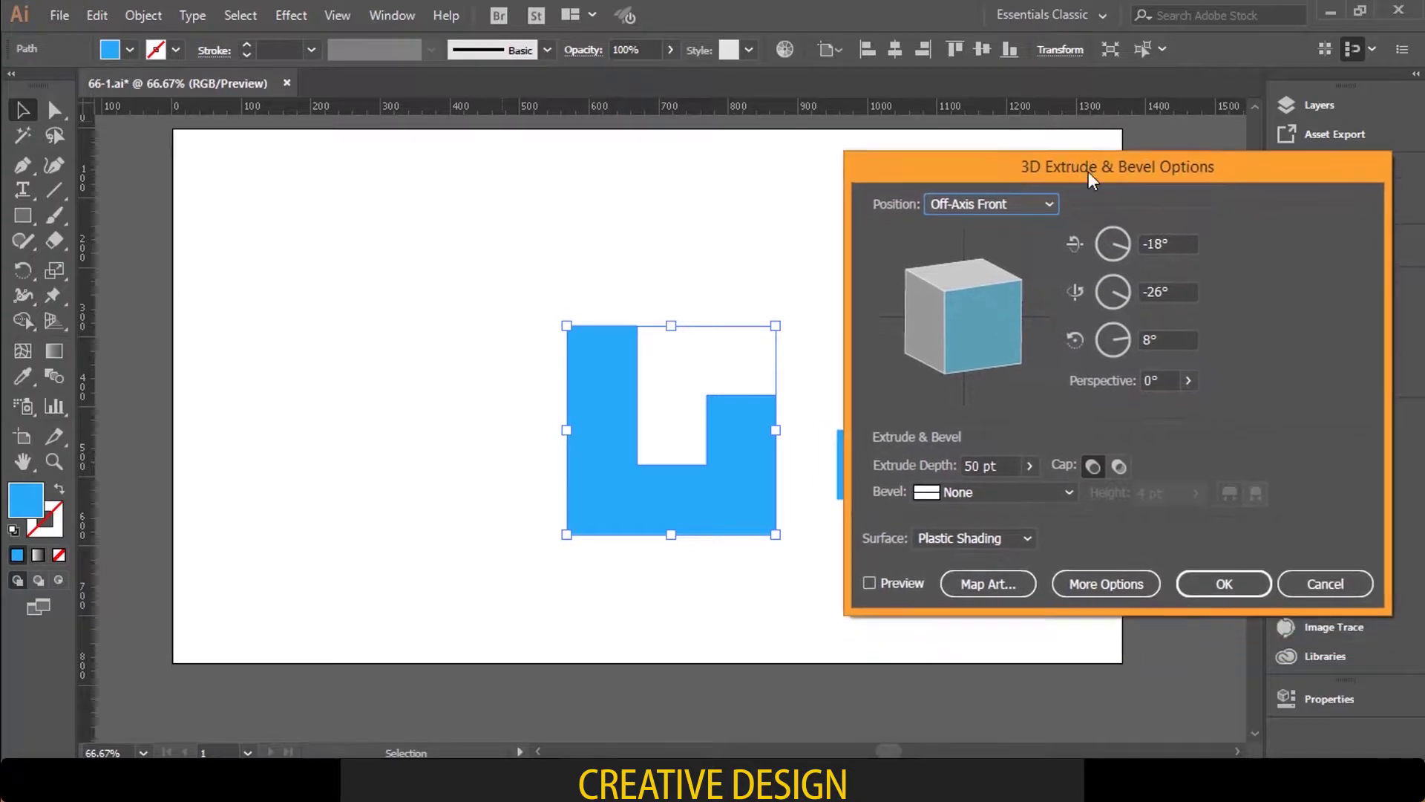
click(1022, 207)
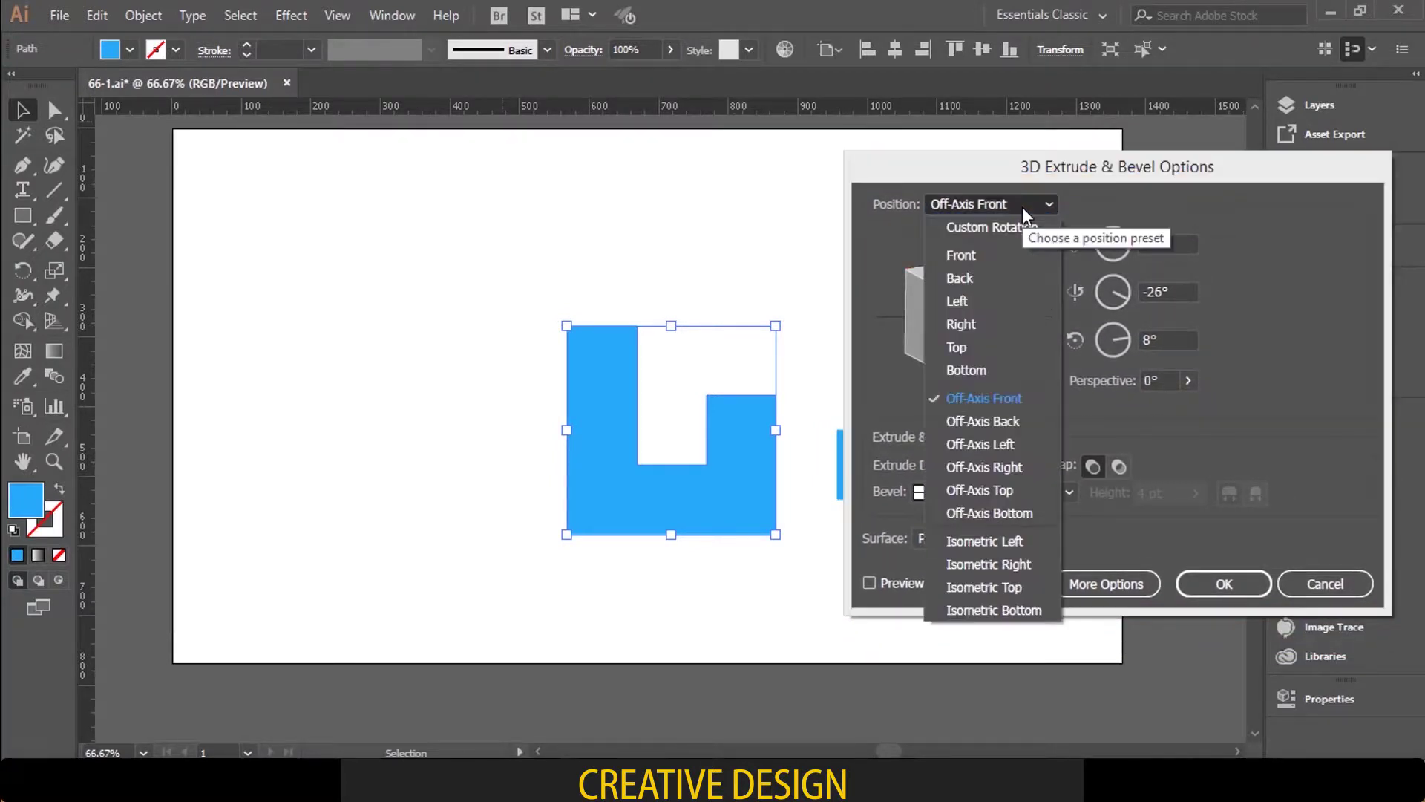
click(991, 563)
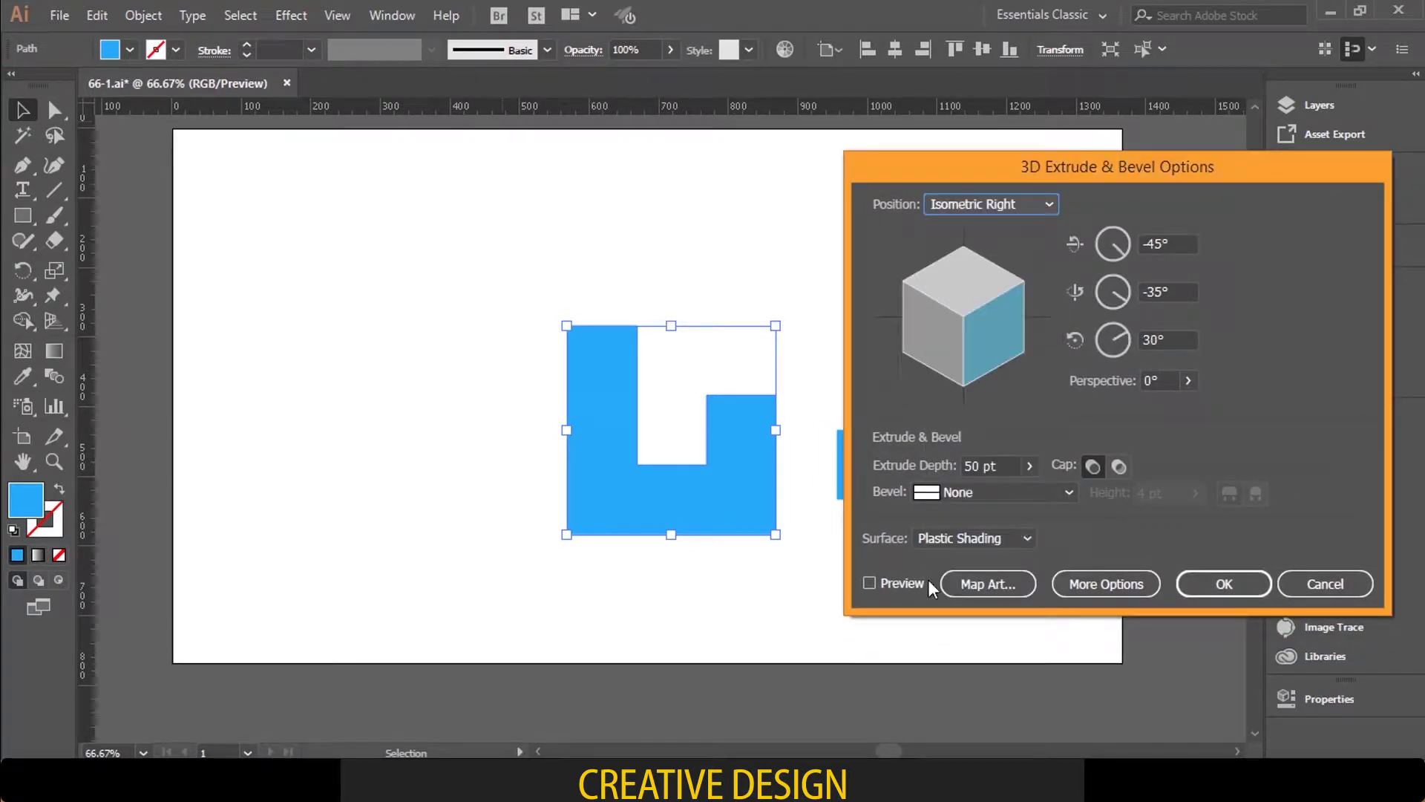
click(869, 583)
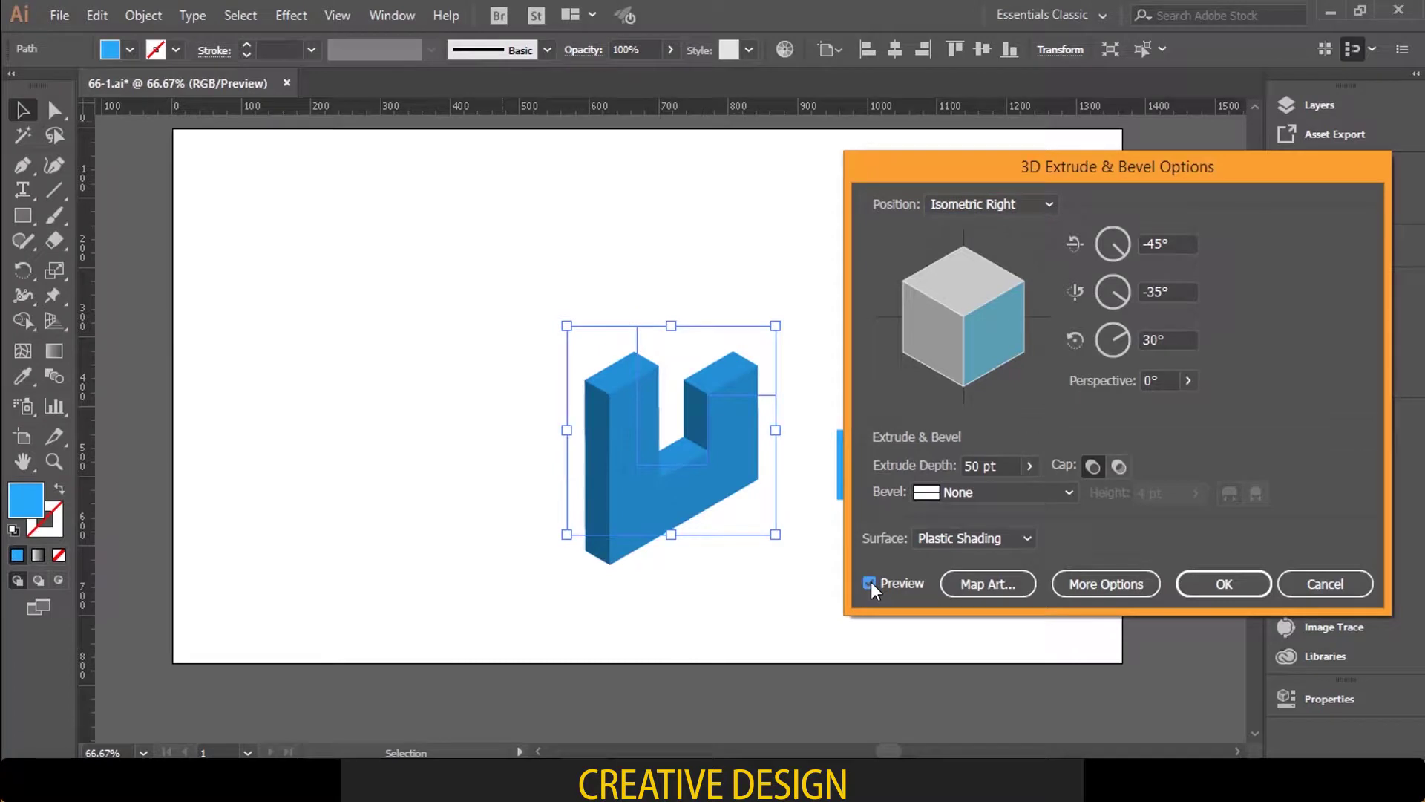
Step: Change the U shape's extrusion to the Isometric Top position with a 100 pt depth and apply it
click(1035, 202)
click(1012, 585)
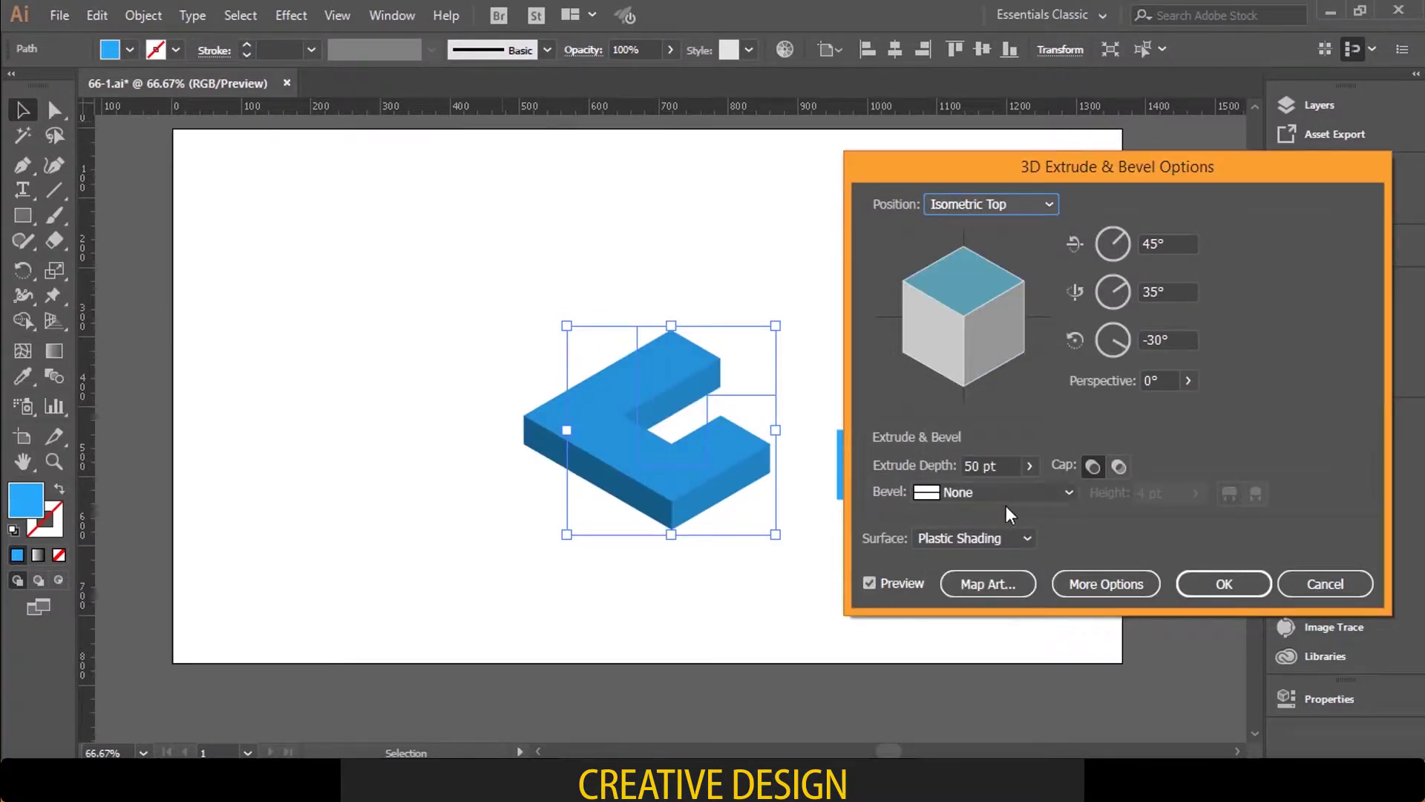
click(988, 466)
text(100)
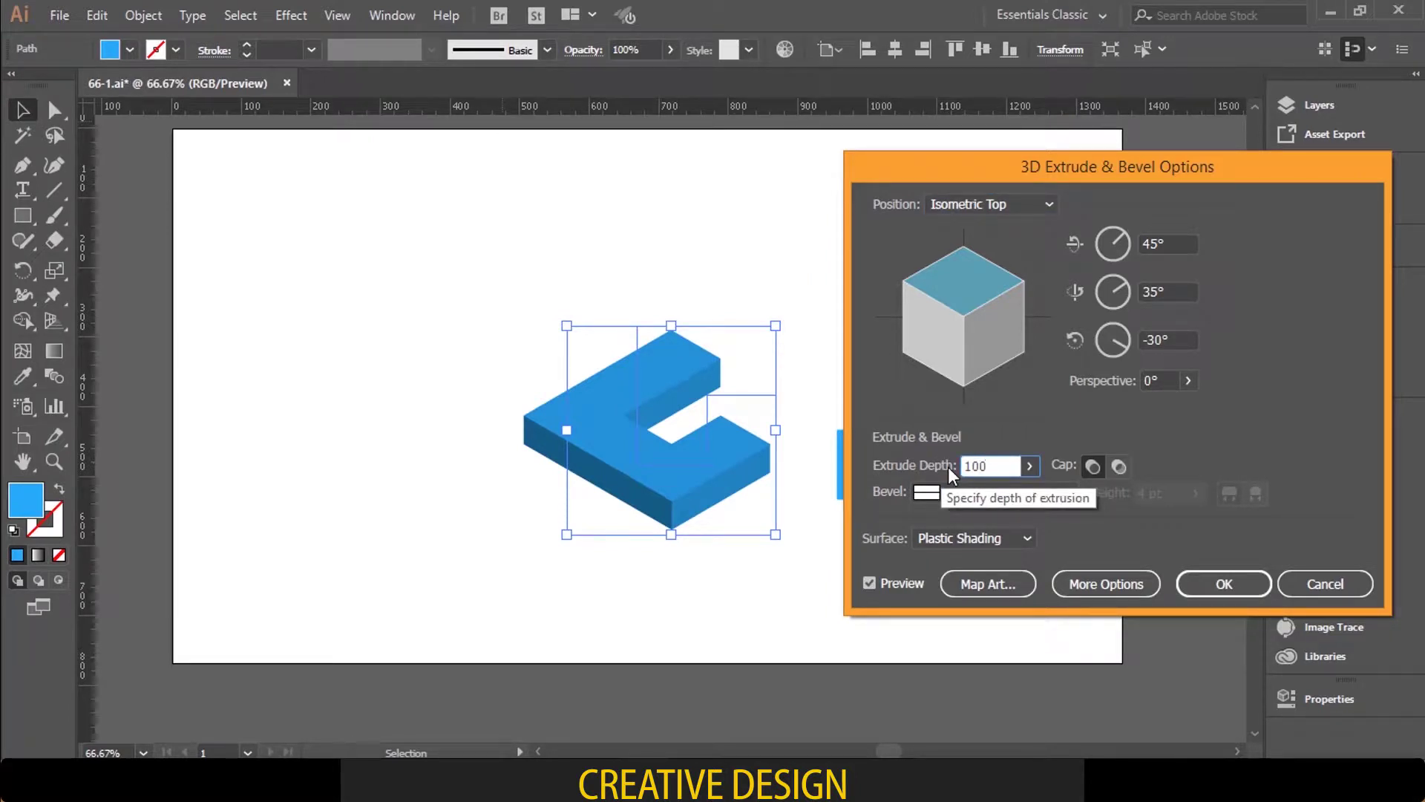
key(Tab)
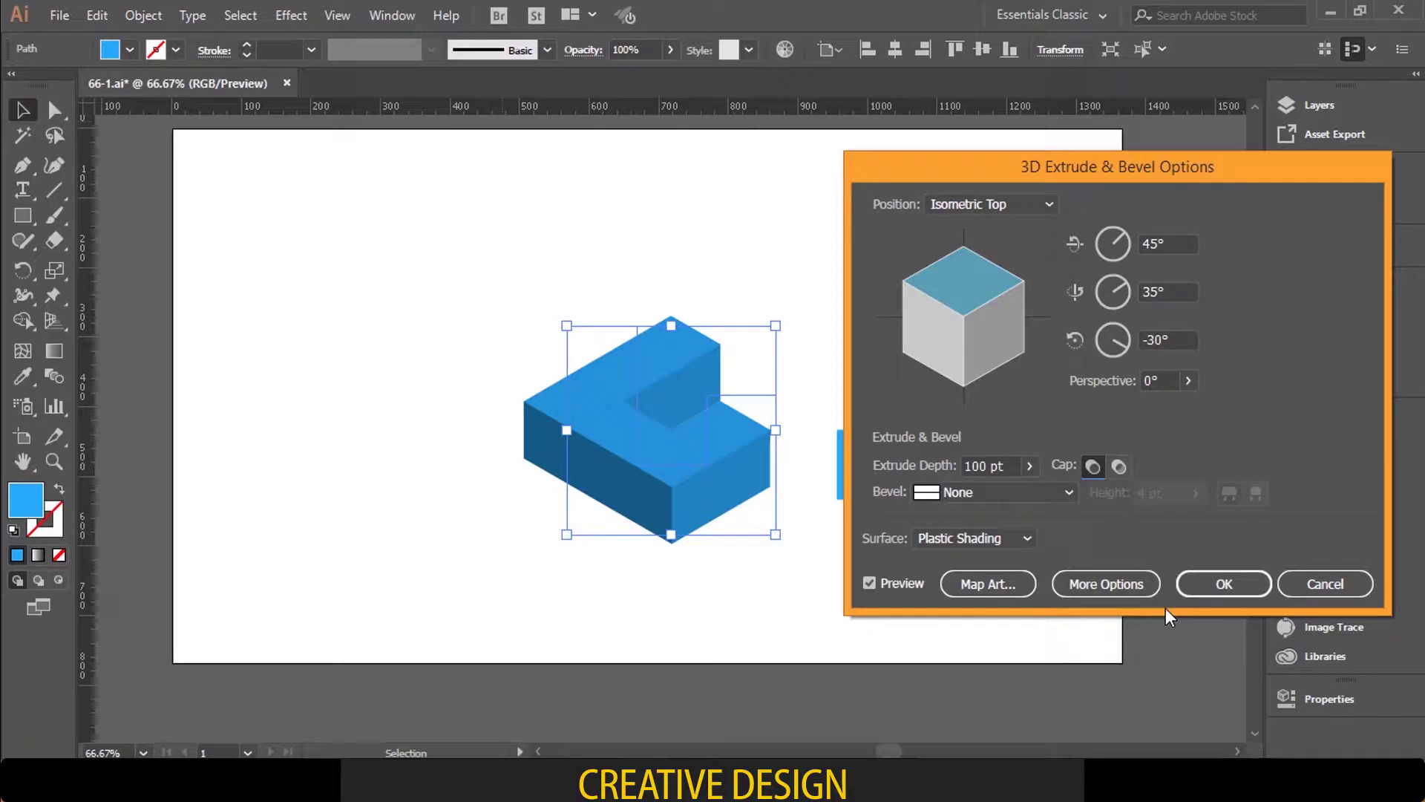
click(1219, 587)
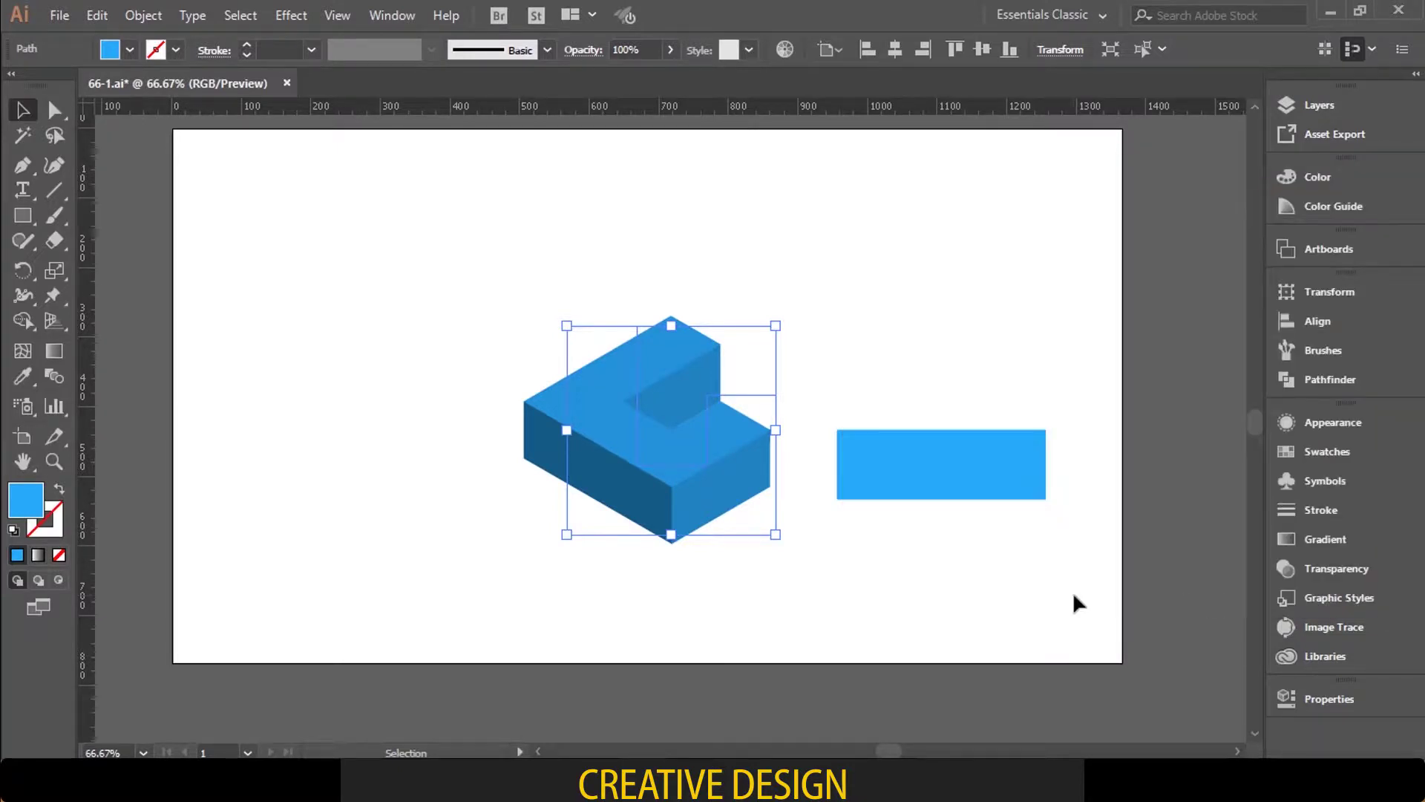
click(1071, 591)
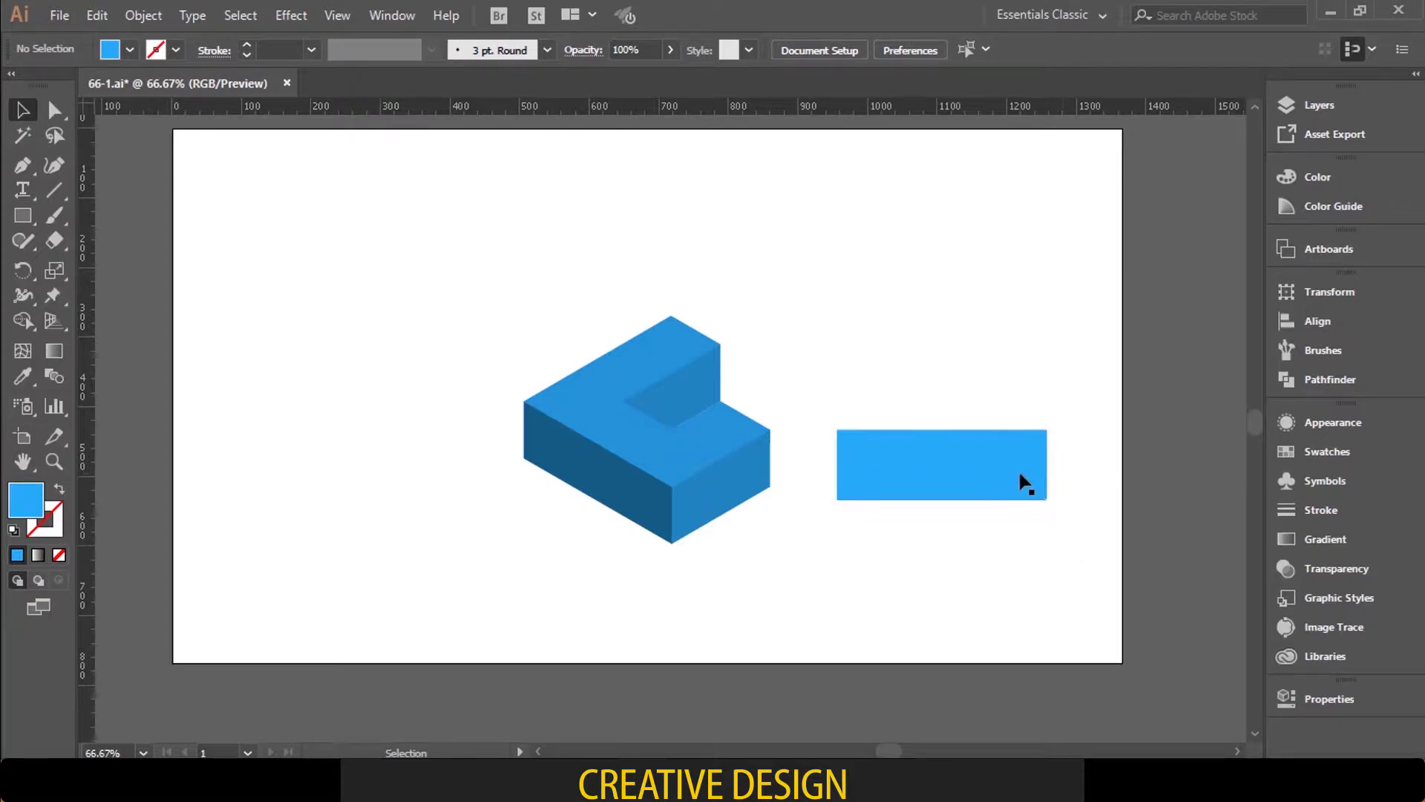
Step: Rotate the flat blue rectangle 90° so it stands upright beside the extruded U shape
click(1004, 448)
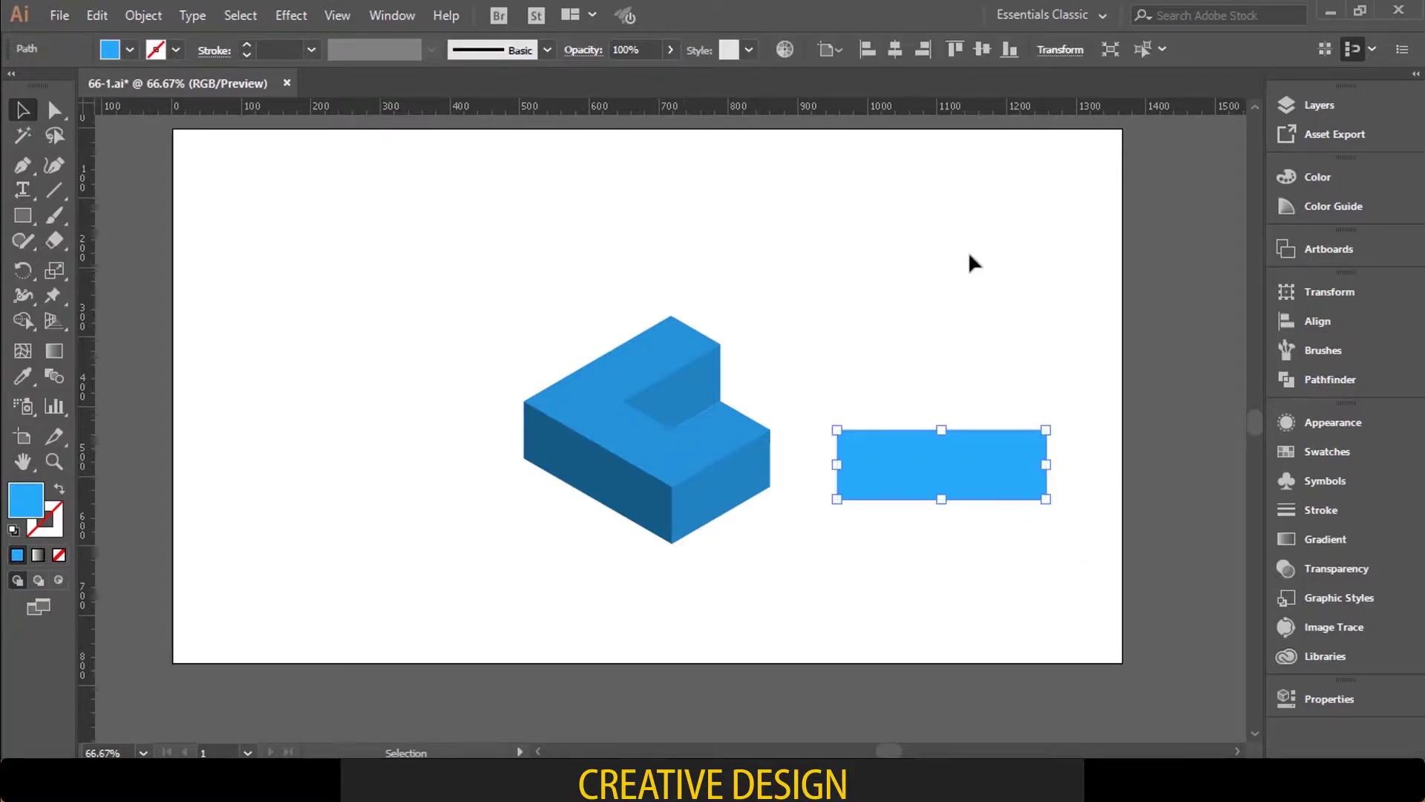
drag(1059, 418, 989, 552)
click(995, 558)
click(962, 465)
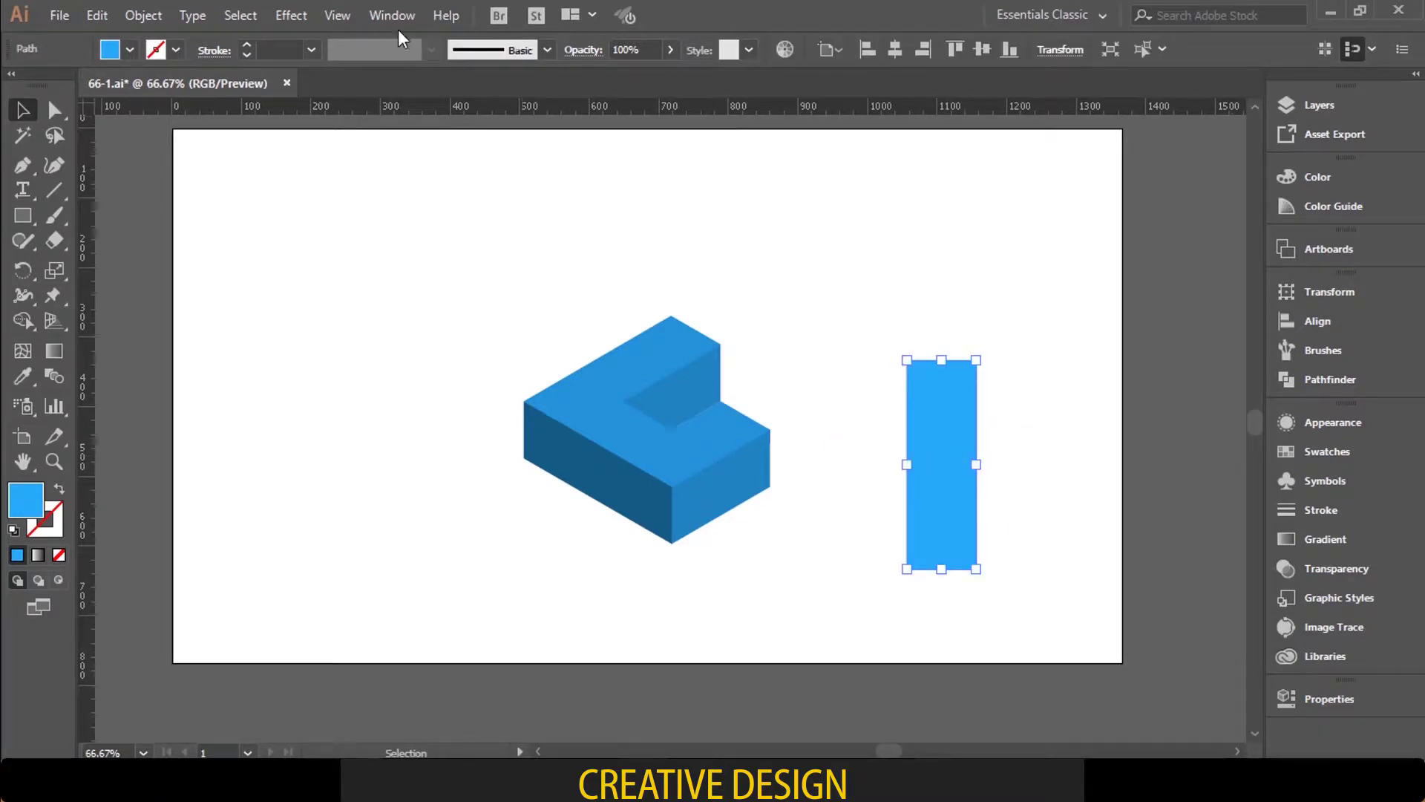
Step: Start a 3D Extrude & Bevel effect on the upright rectangle with the Isometric Right position and preview enabled
click(305, 16)
mouse_move(354, 133)
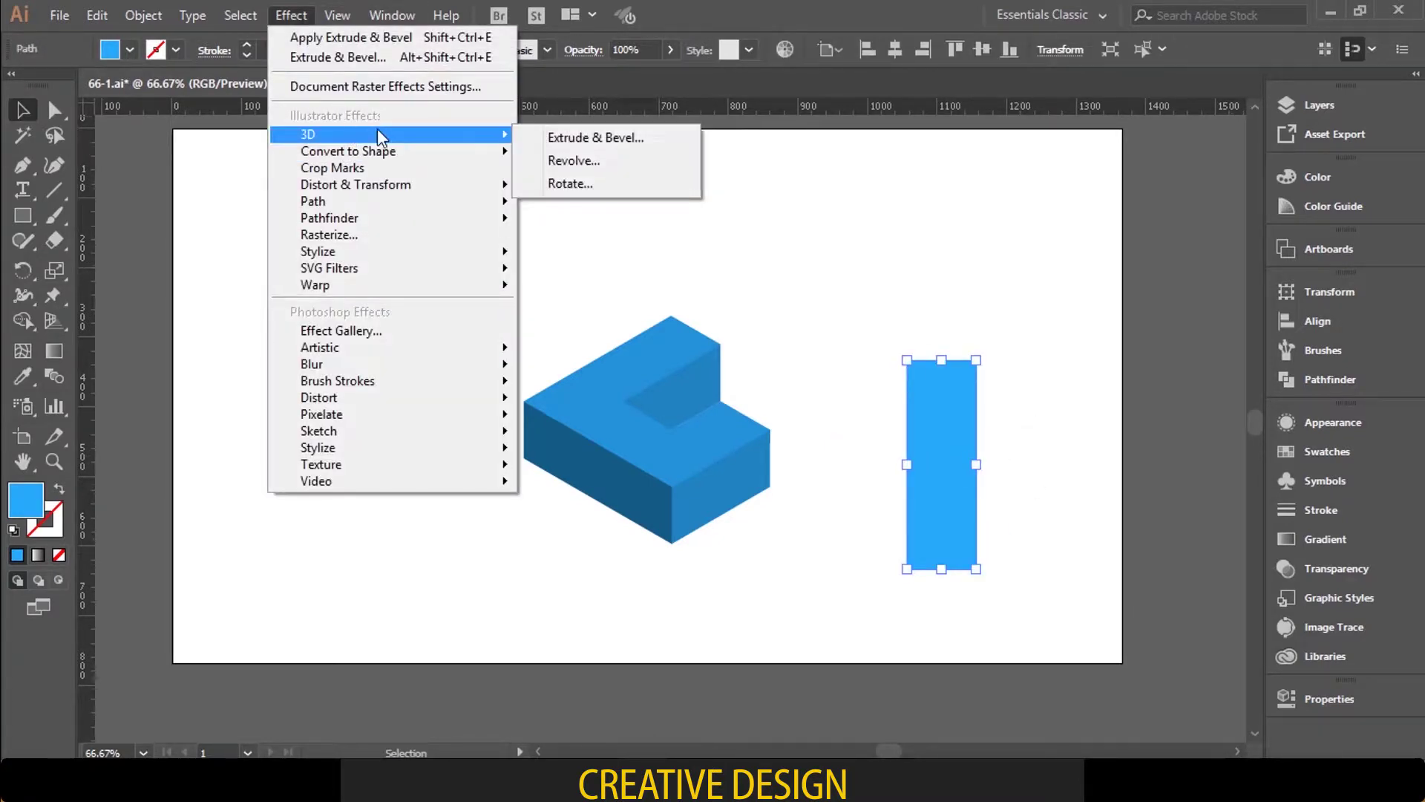
click(611, 138)
click(1011, 202)
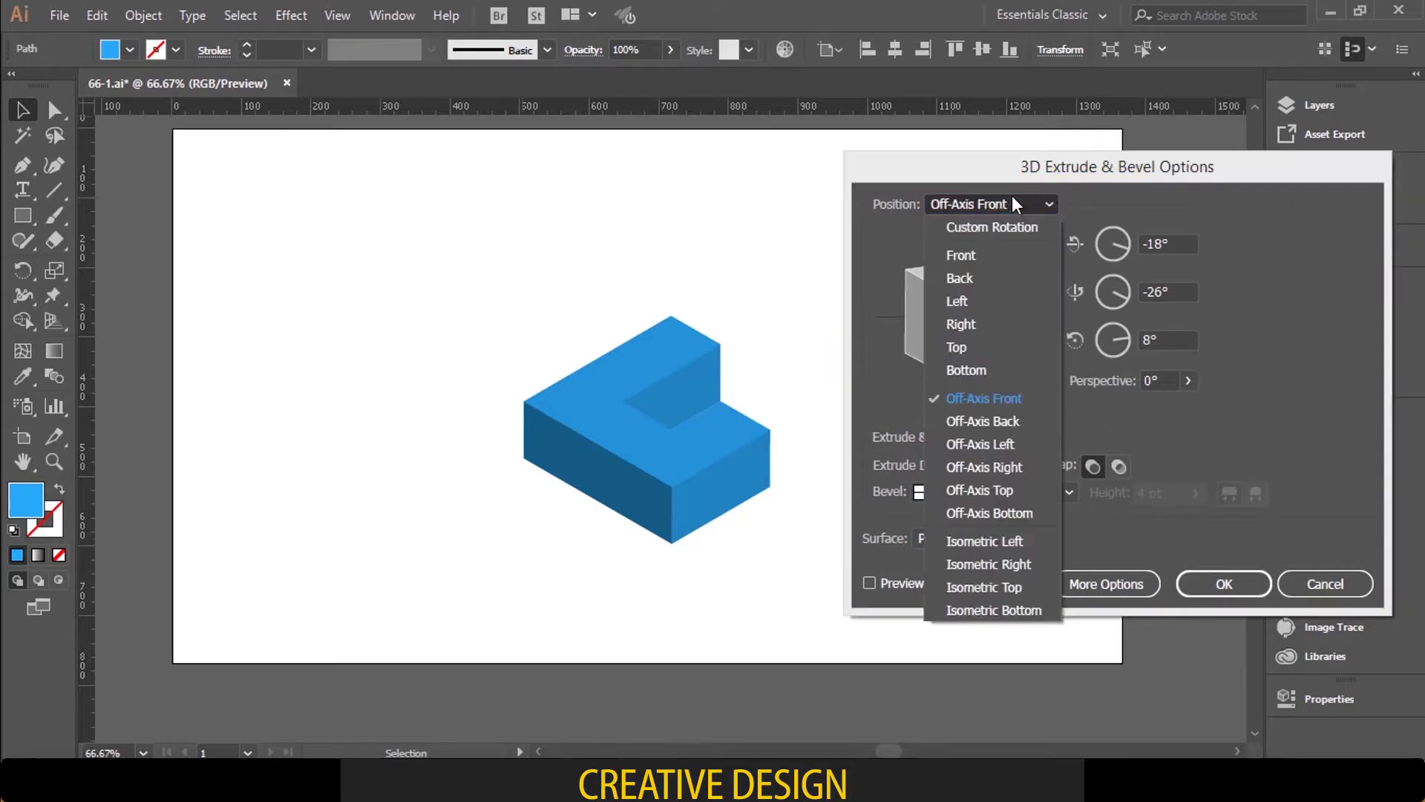
click(1009, 565)
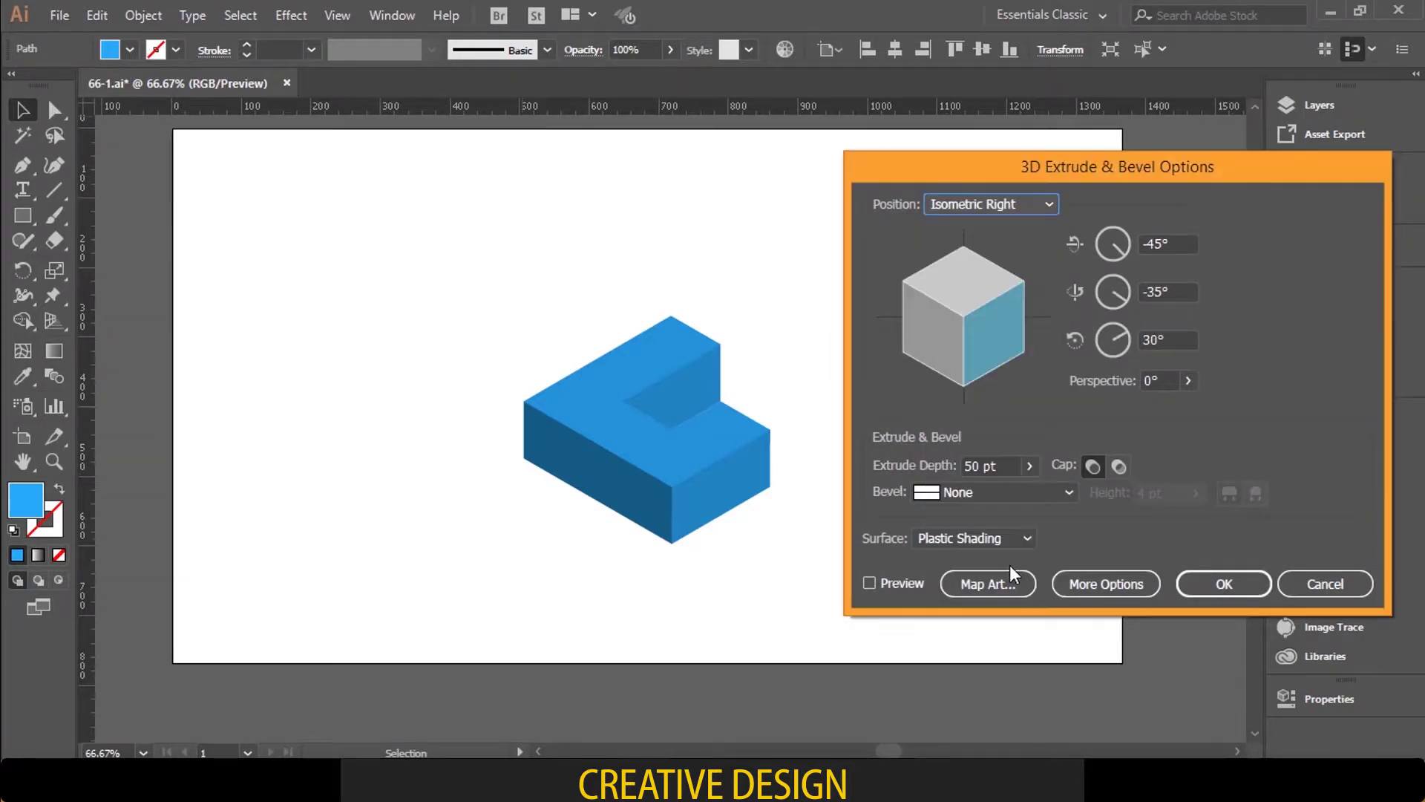
drag(1078, 177, 421, 175)
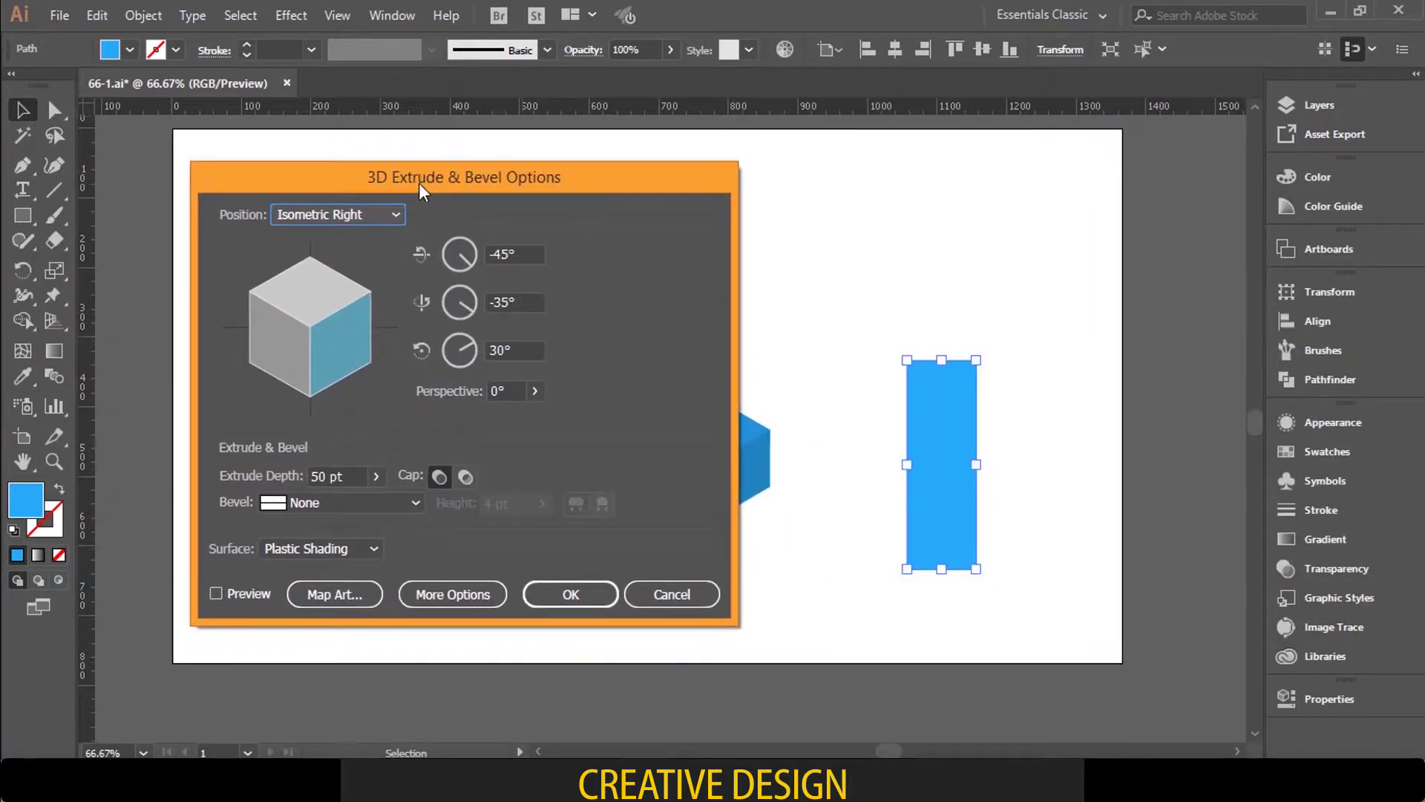
click(215, 593)
Step: Set the rectangle's extrude depth to 100 pt and apply the effect
click(321, 477)
double_click(321, 478)
text(100)
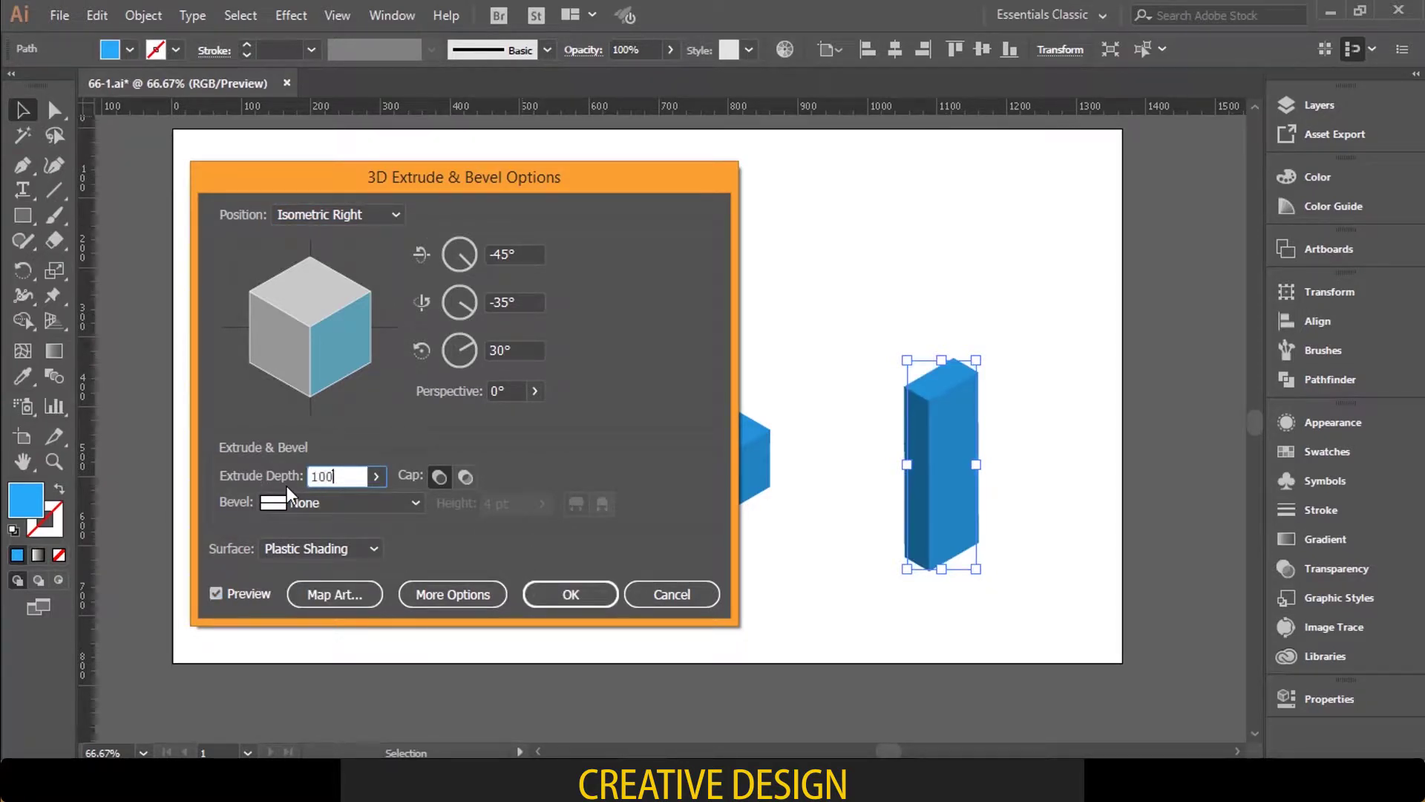
key(Tab)
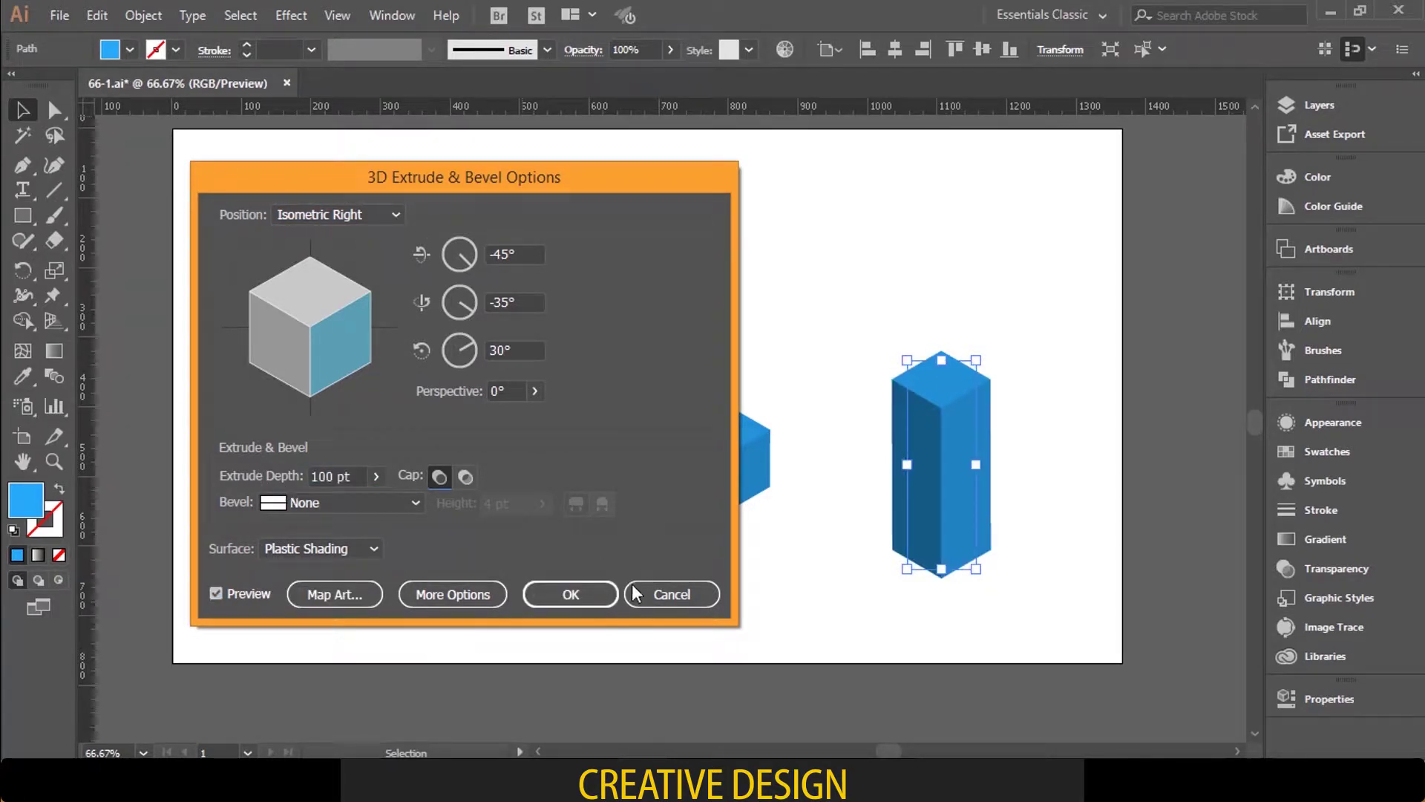
click(578, 596)
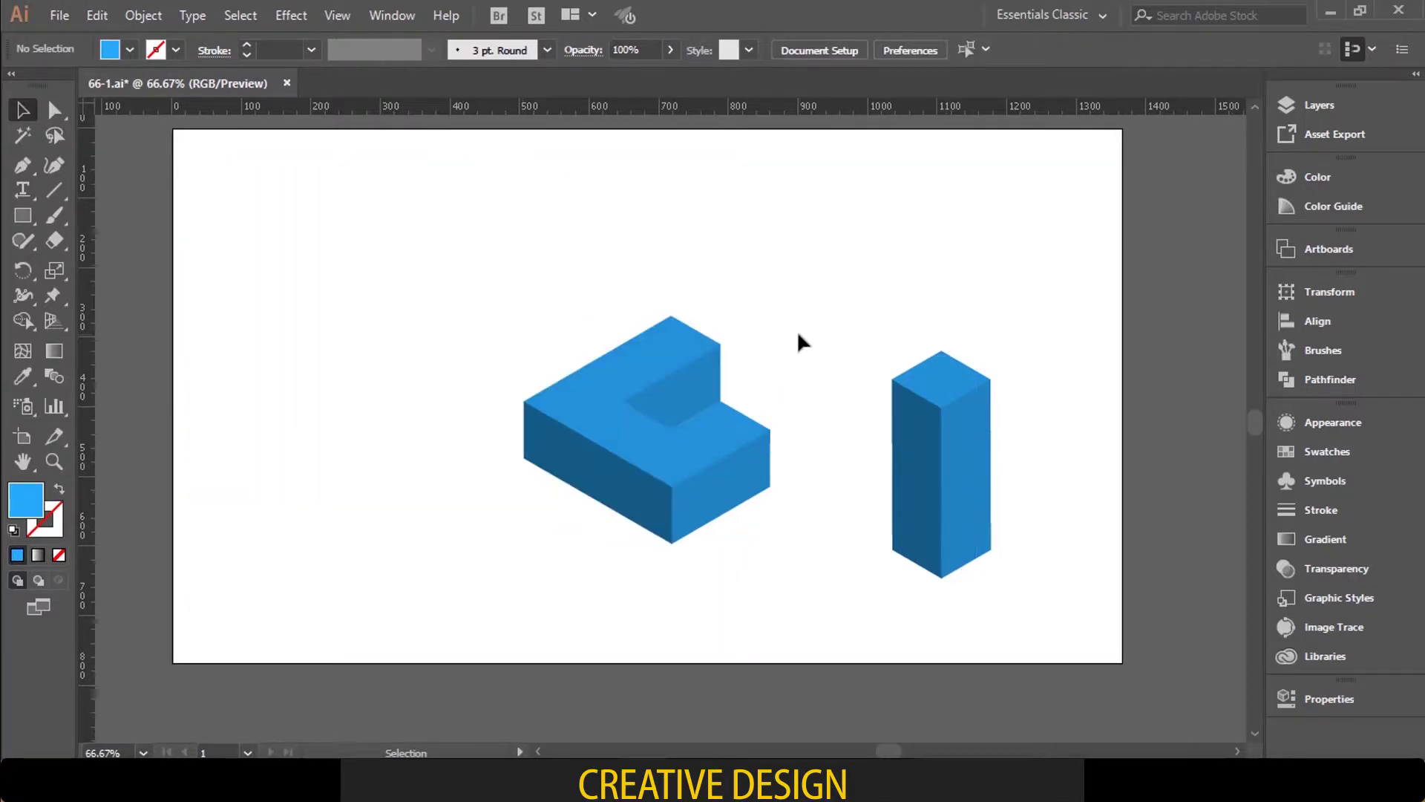
Step: Expand the appearance of both extruded blocks
key(ctrl+1)
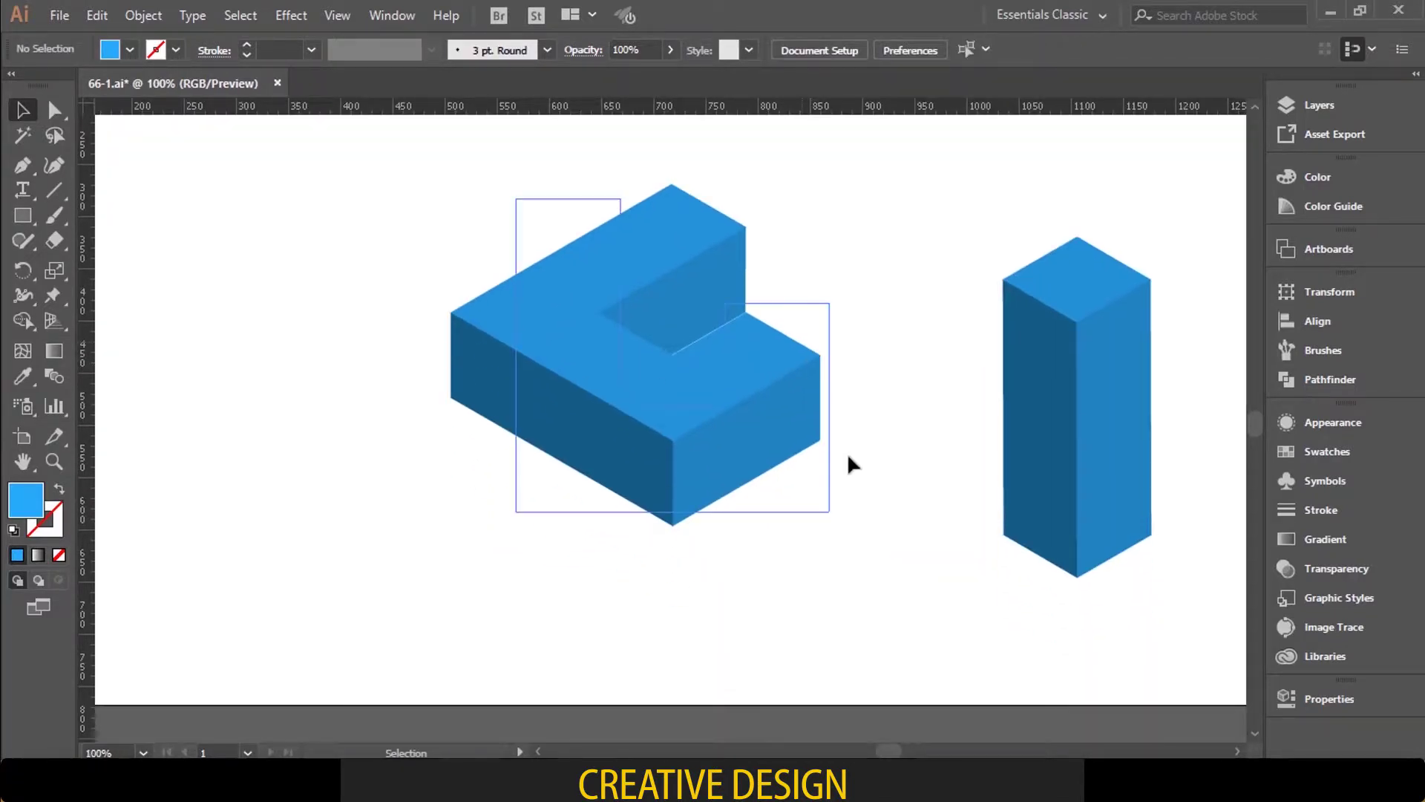
key(ctrl+minus)
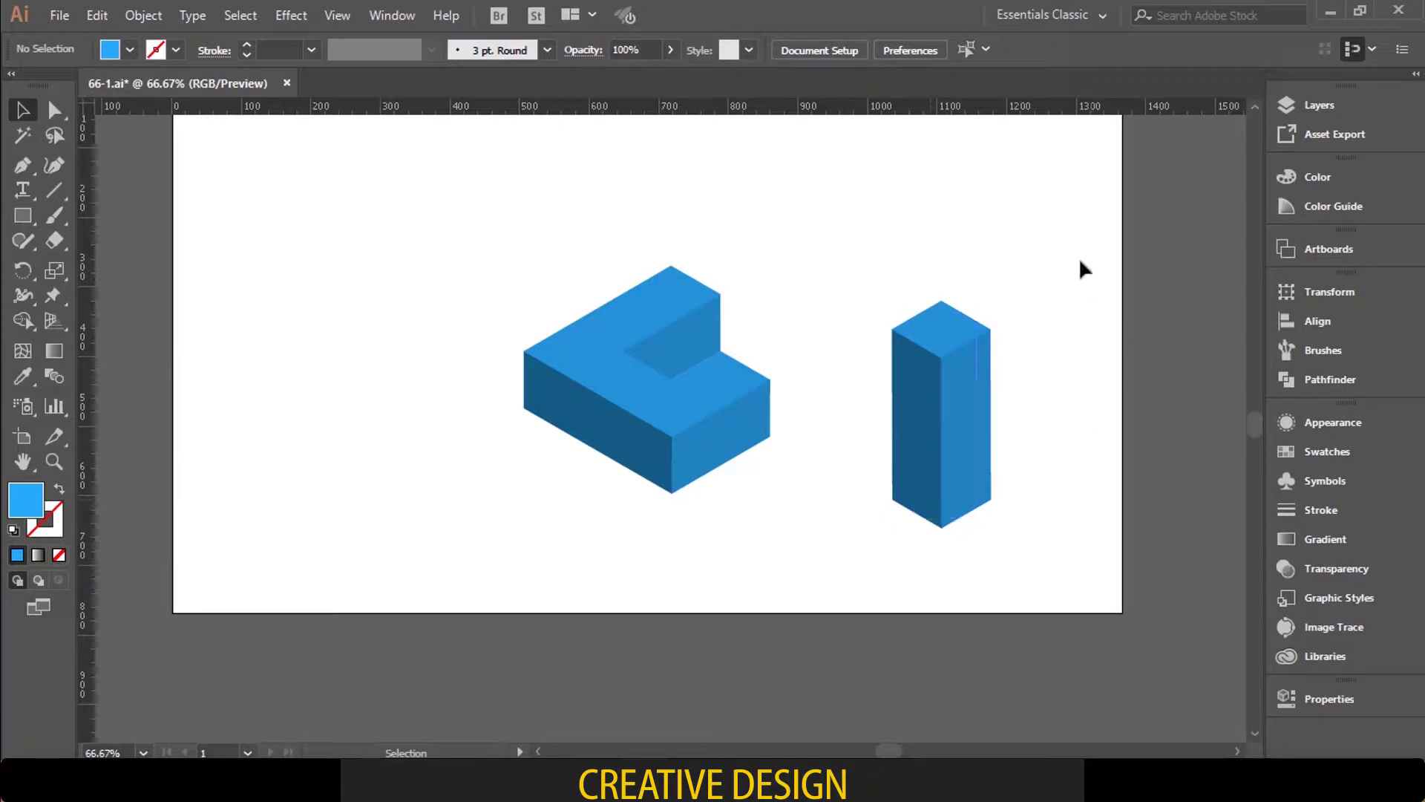
drag(1079, 242, 481, 568)
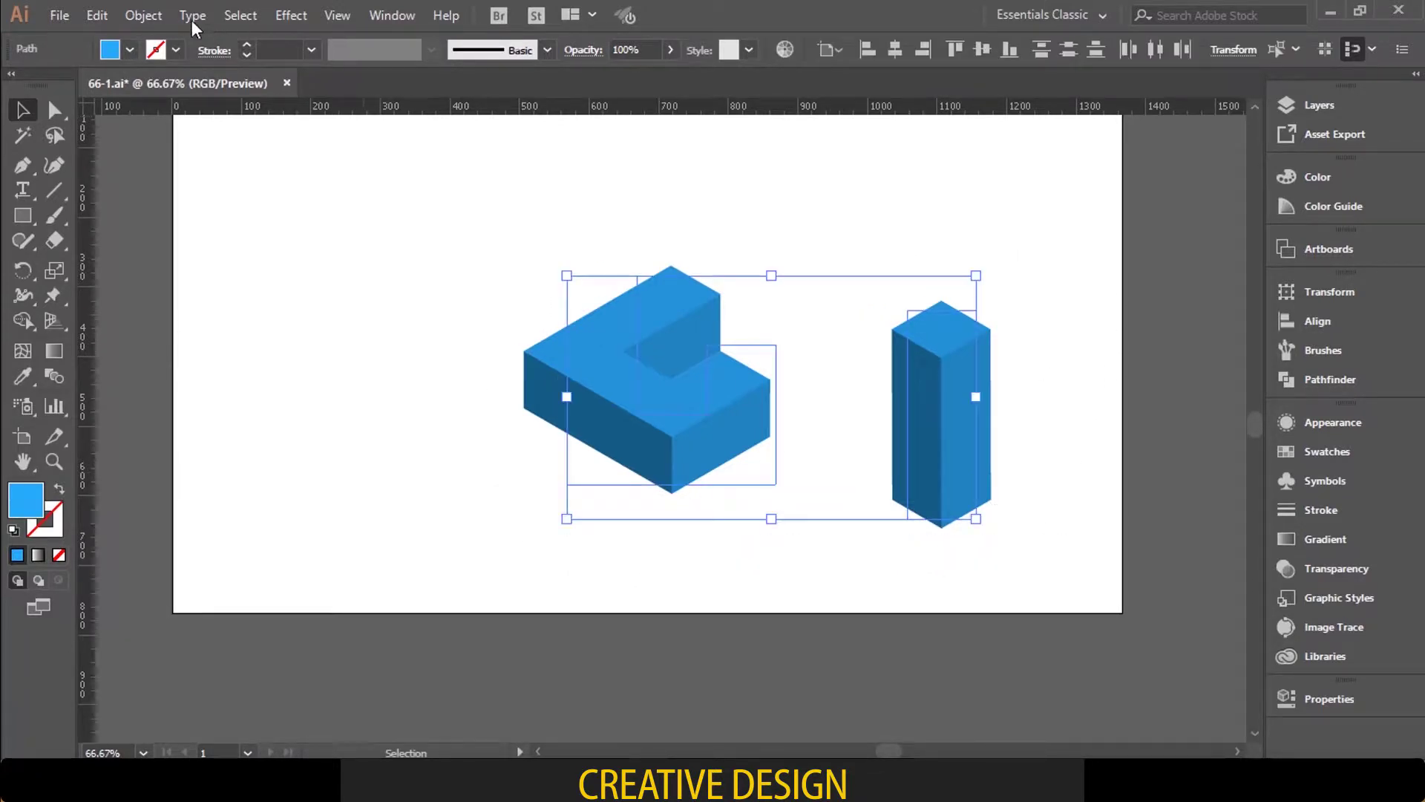
click(143, 14)
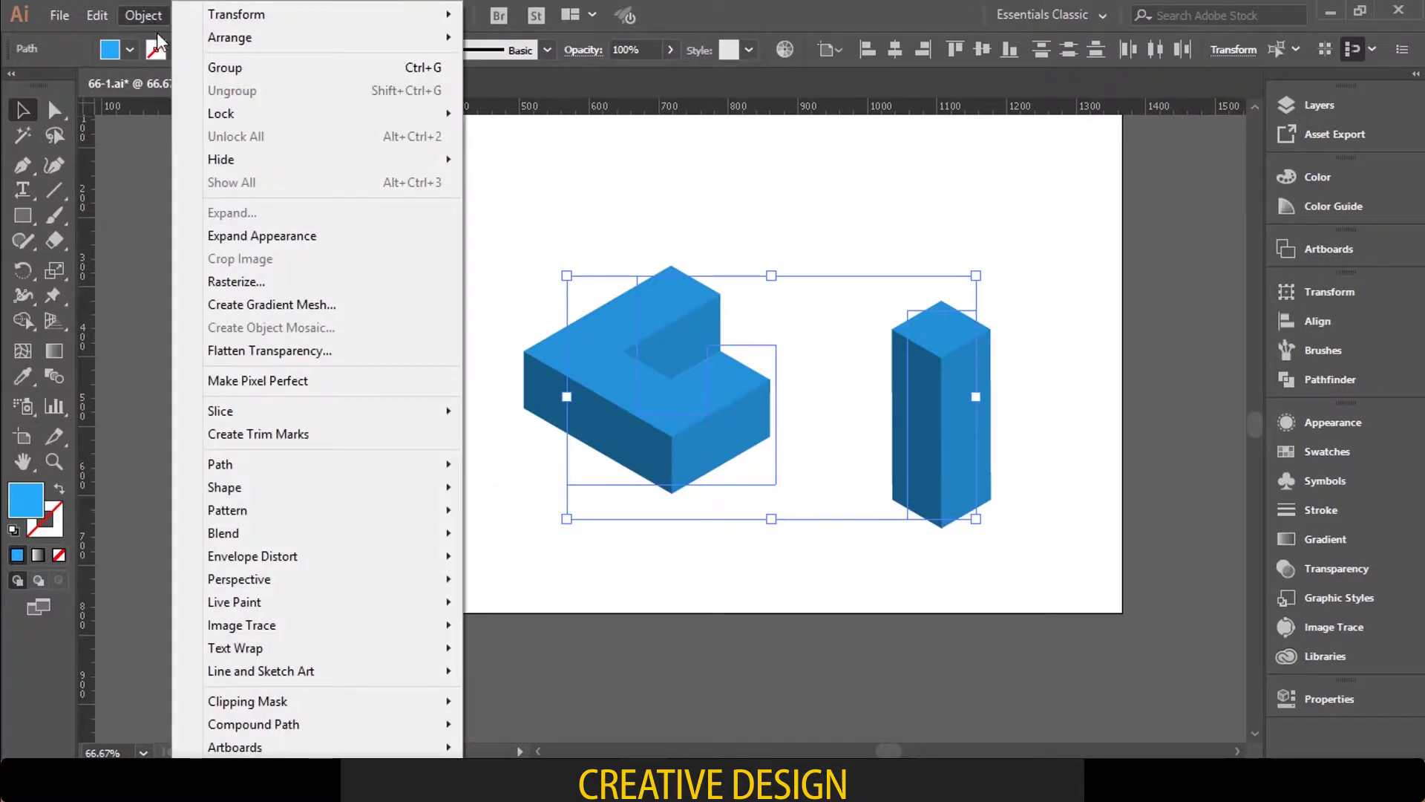
click(253, 236)
click(729, 227)
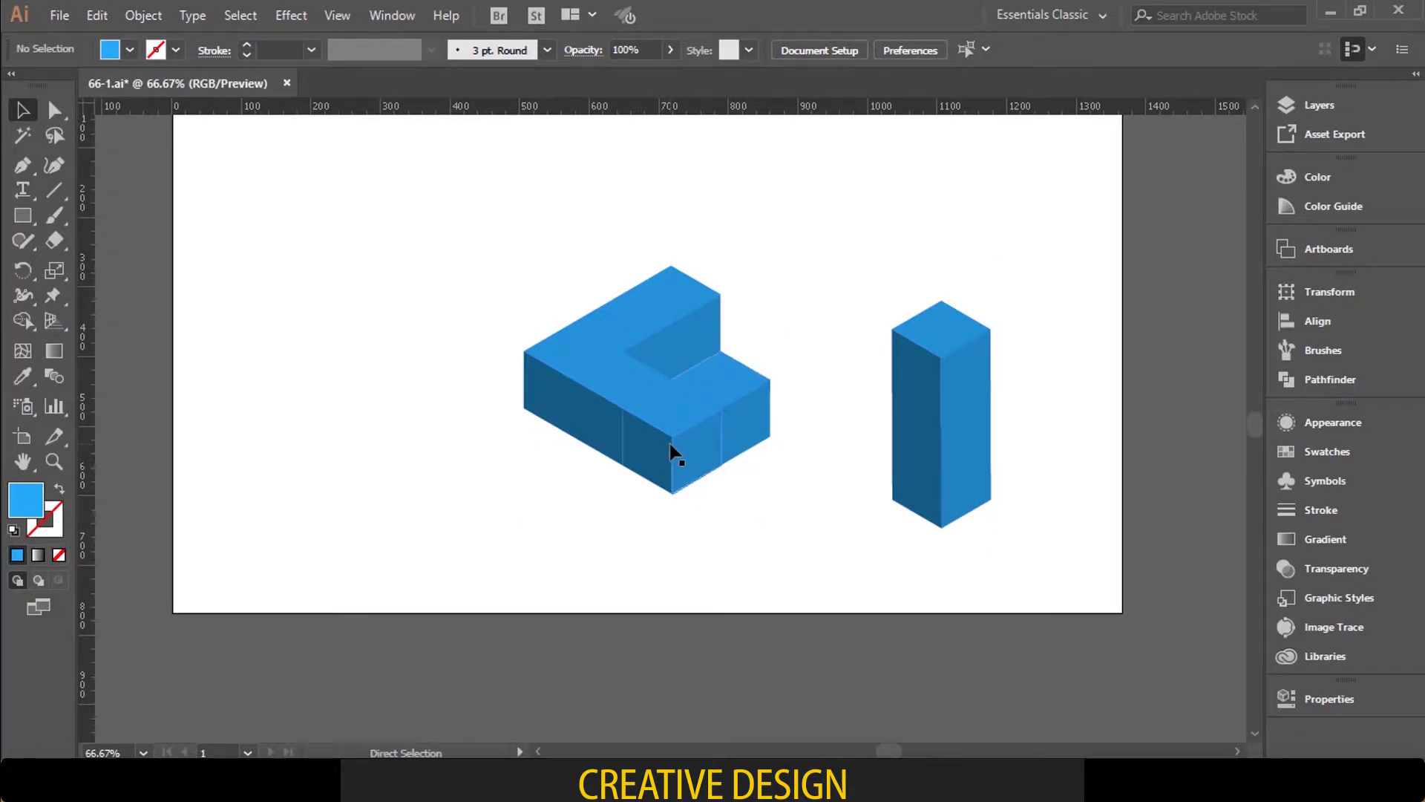
Step: Rotate the expanded U block about 30° counterclockwise so its long front edge lies horizontal
key(ctrl+plus)
click(748, 529)
scroll(748, 528, down, 1)
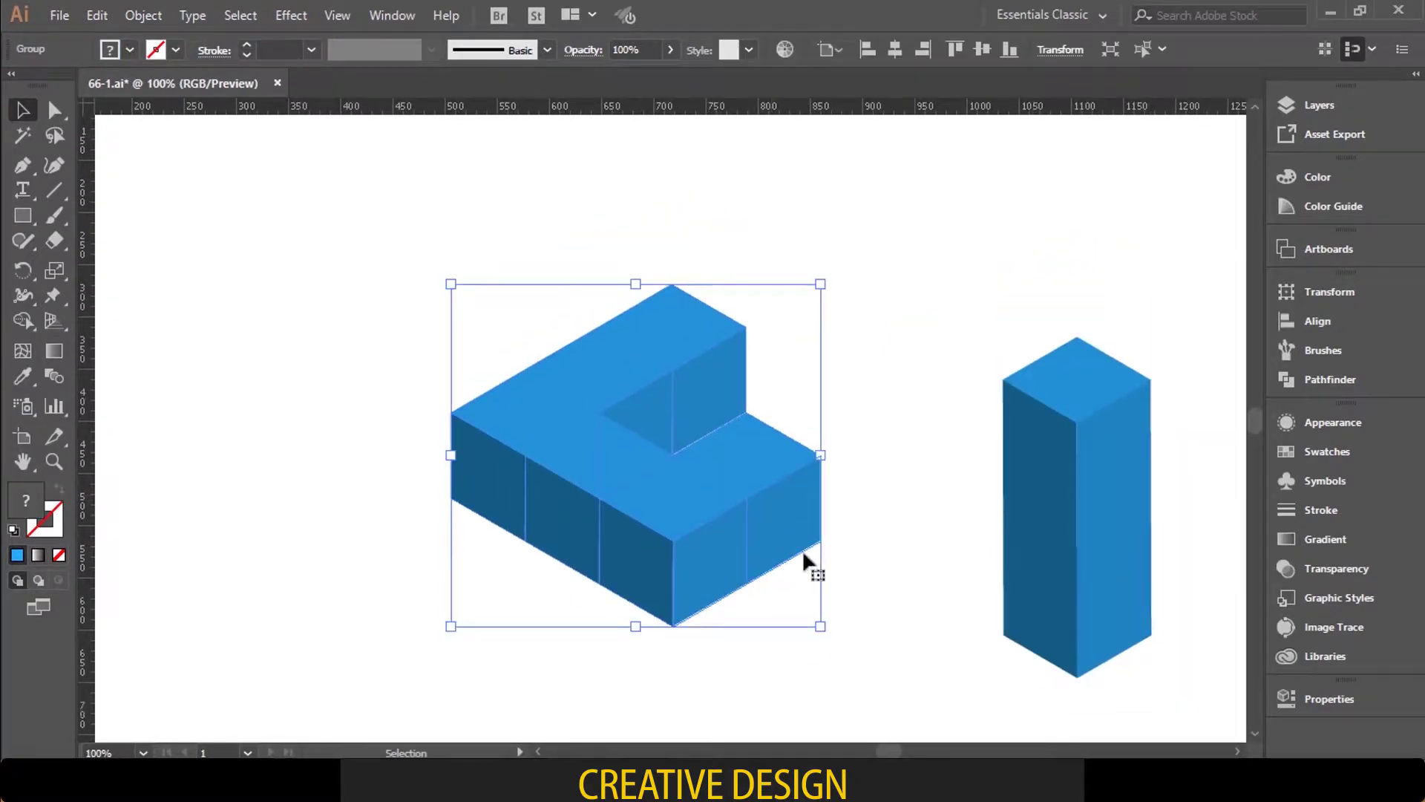
drag(833, 629, 890, 503)
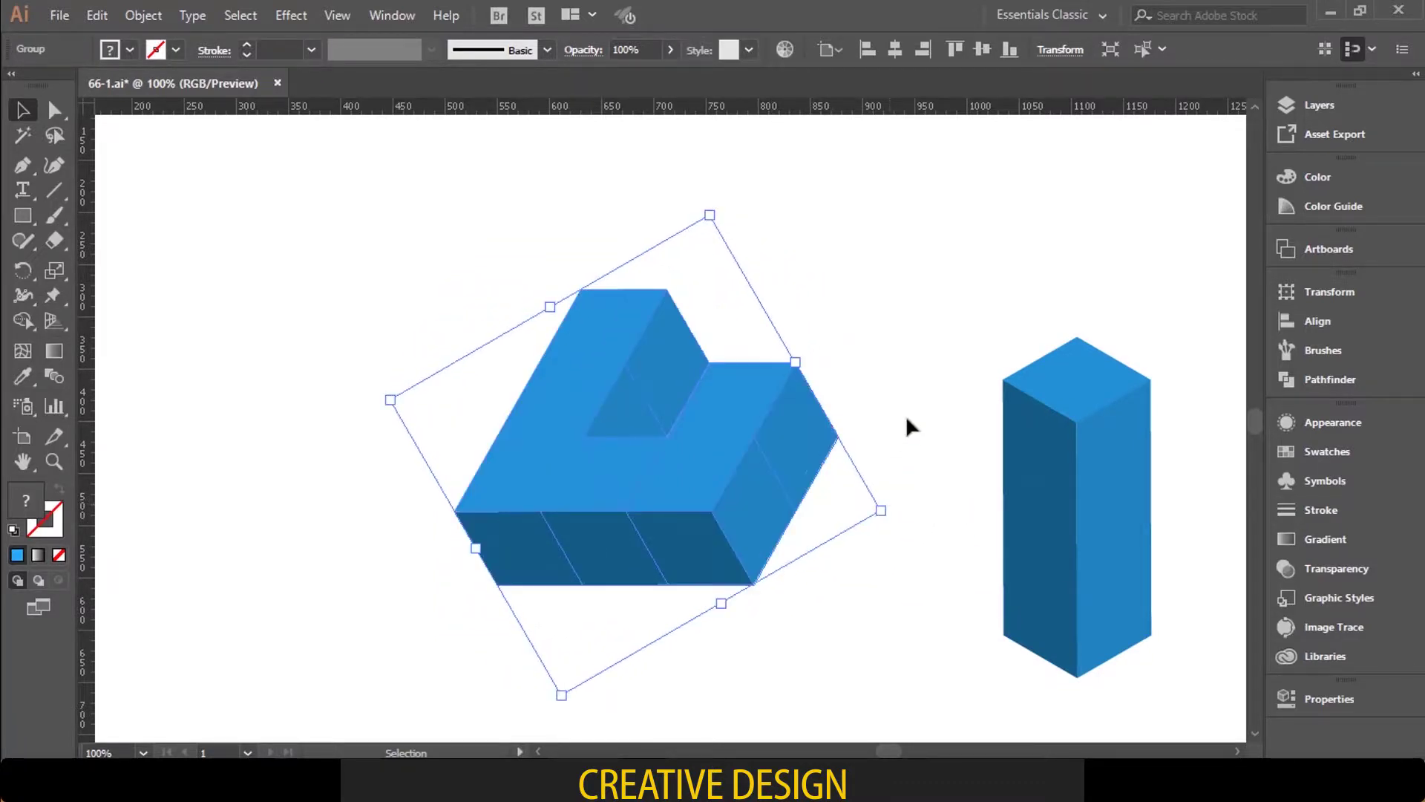
click(936, 363)
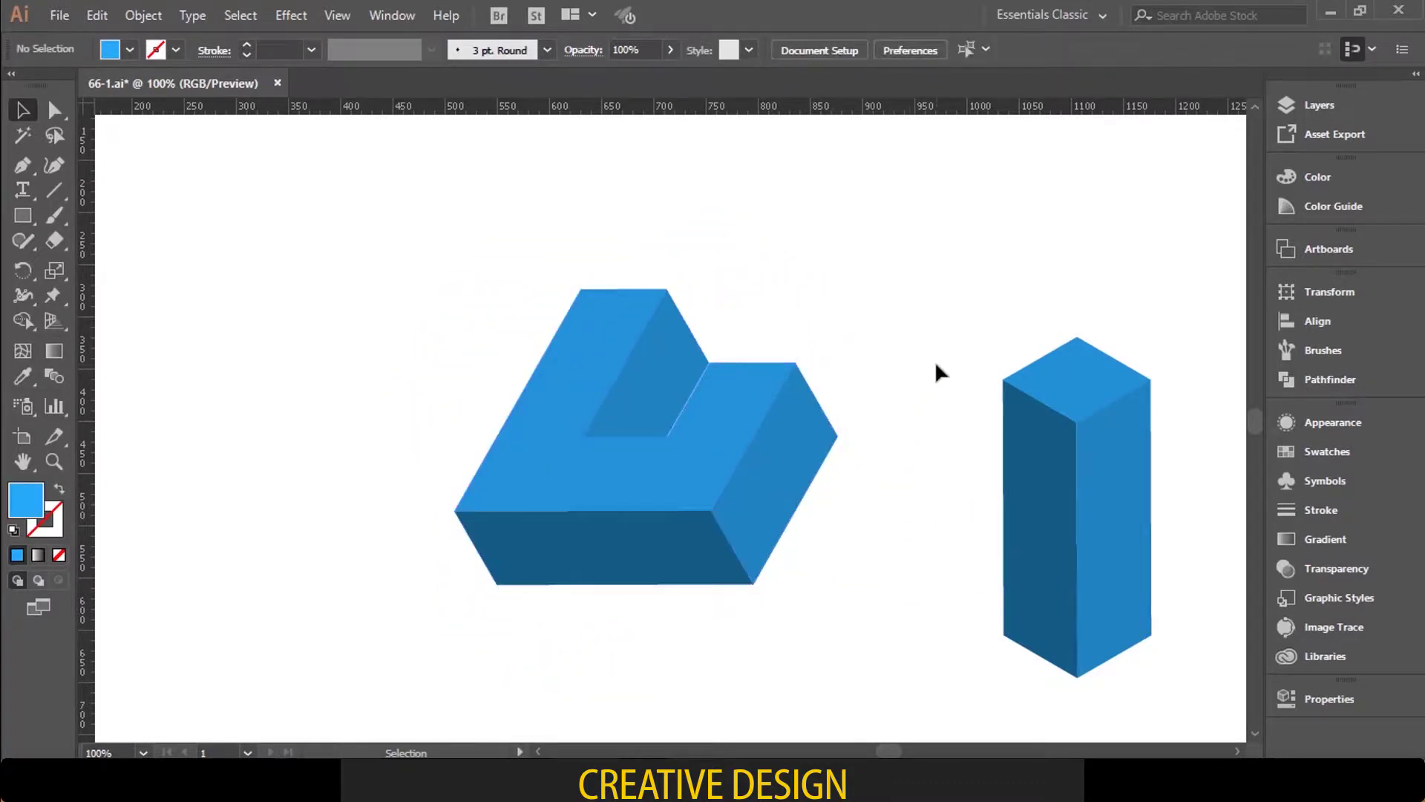
Step: Rotate the tall block about 27° counterclockwise and place it leaning over the U block's short arm
click(1080, 501)
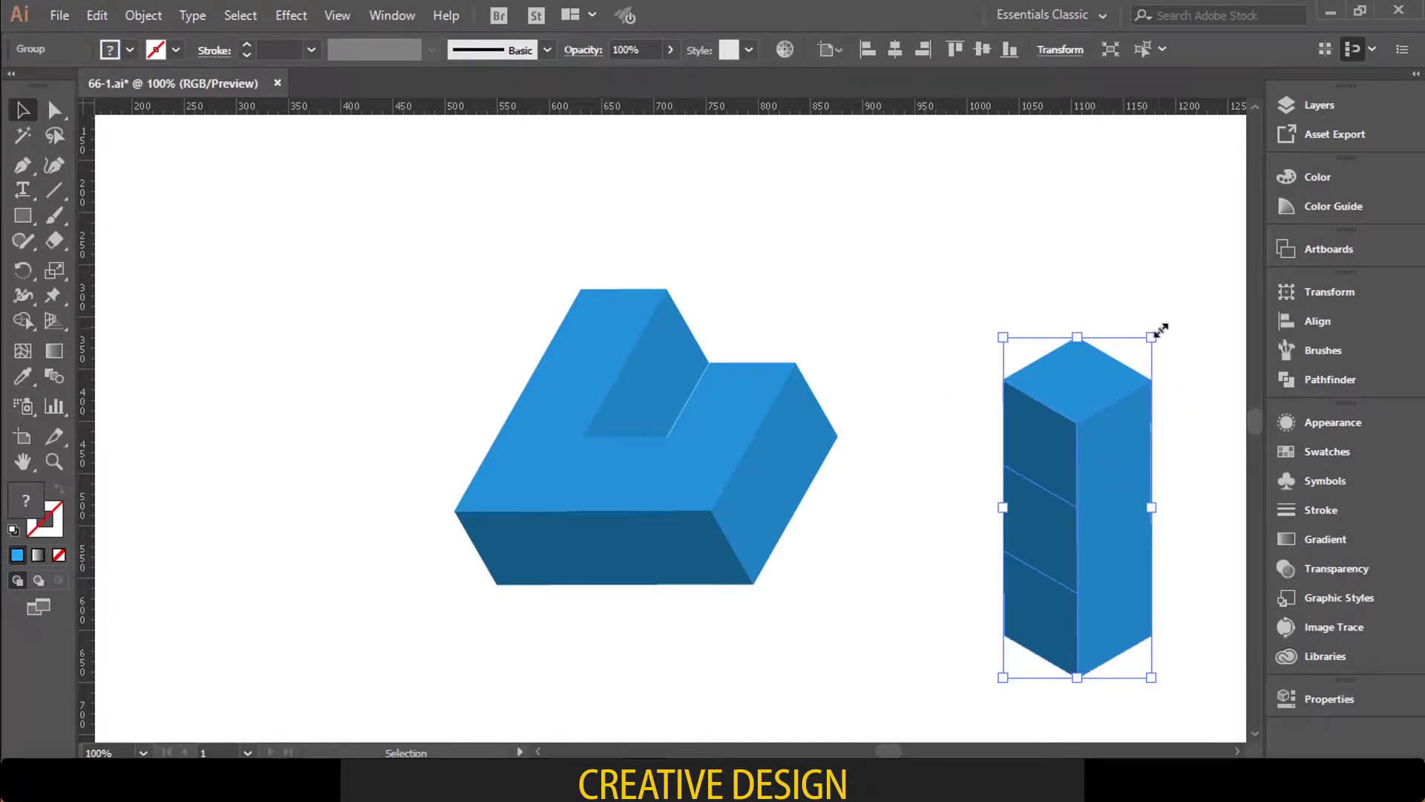
drag(1159, 322, 987, 351)
drag(1116, 508, 777, 319)
drag(934, 346, 914, 448)
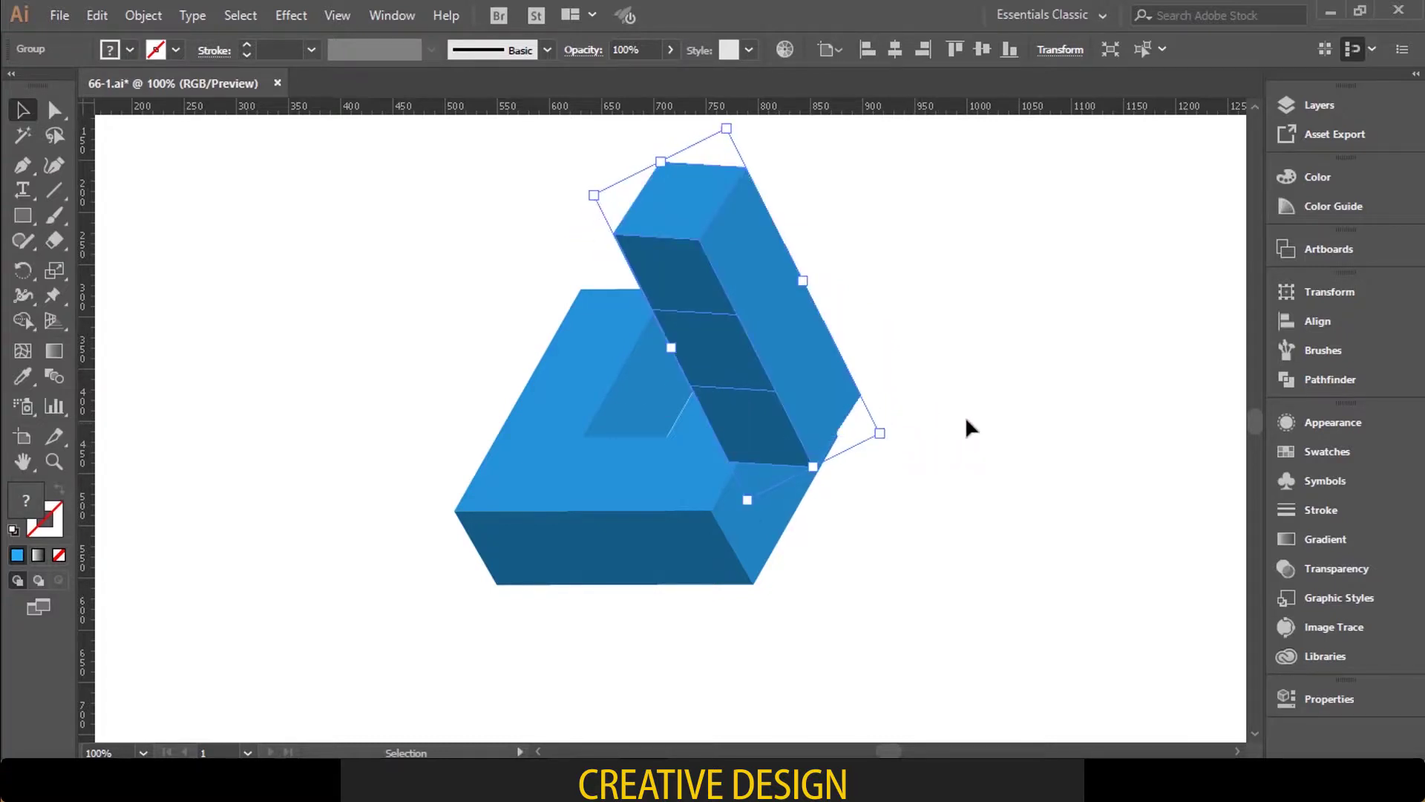
click(965, 416)
key(ctrl+plus)
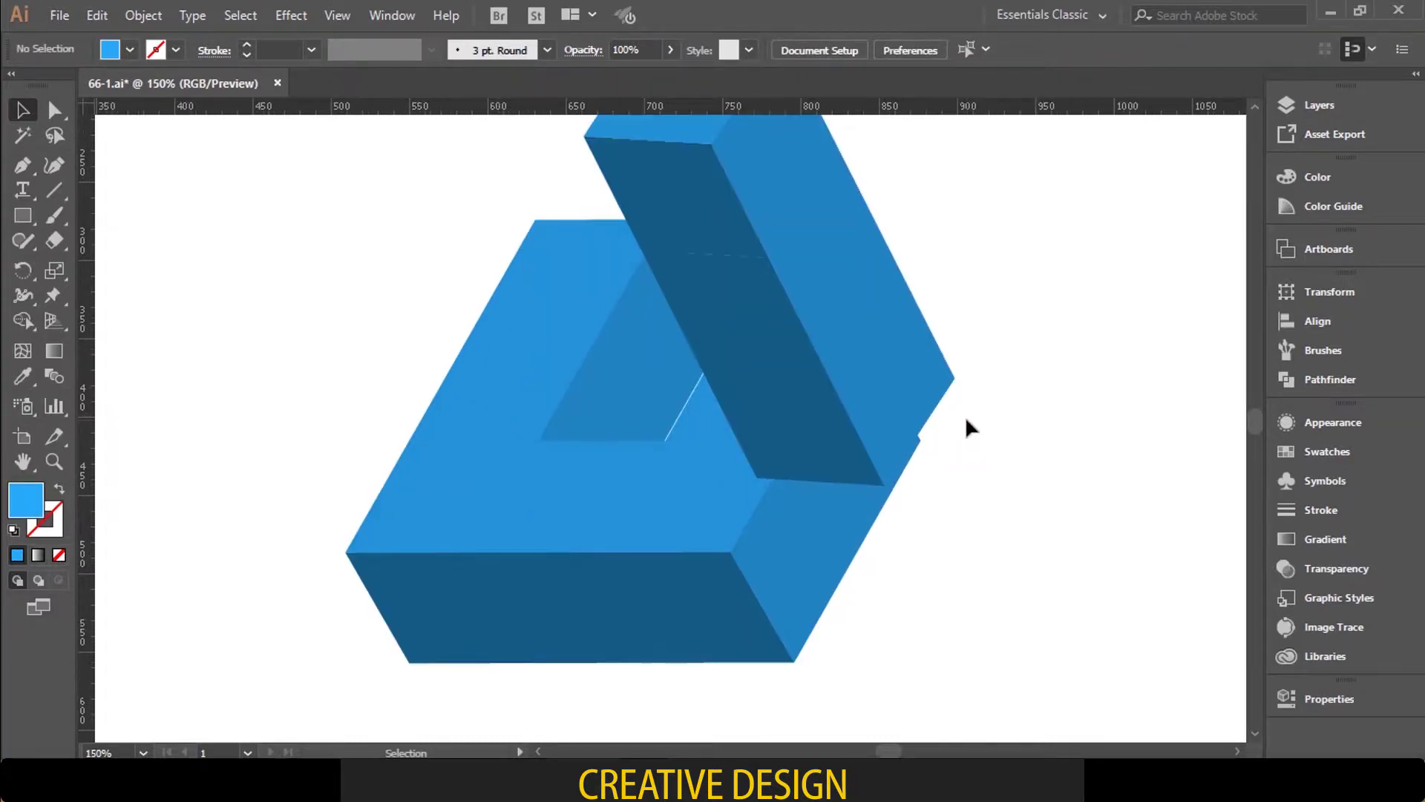
key(ctrl+minus)
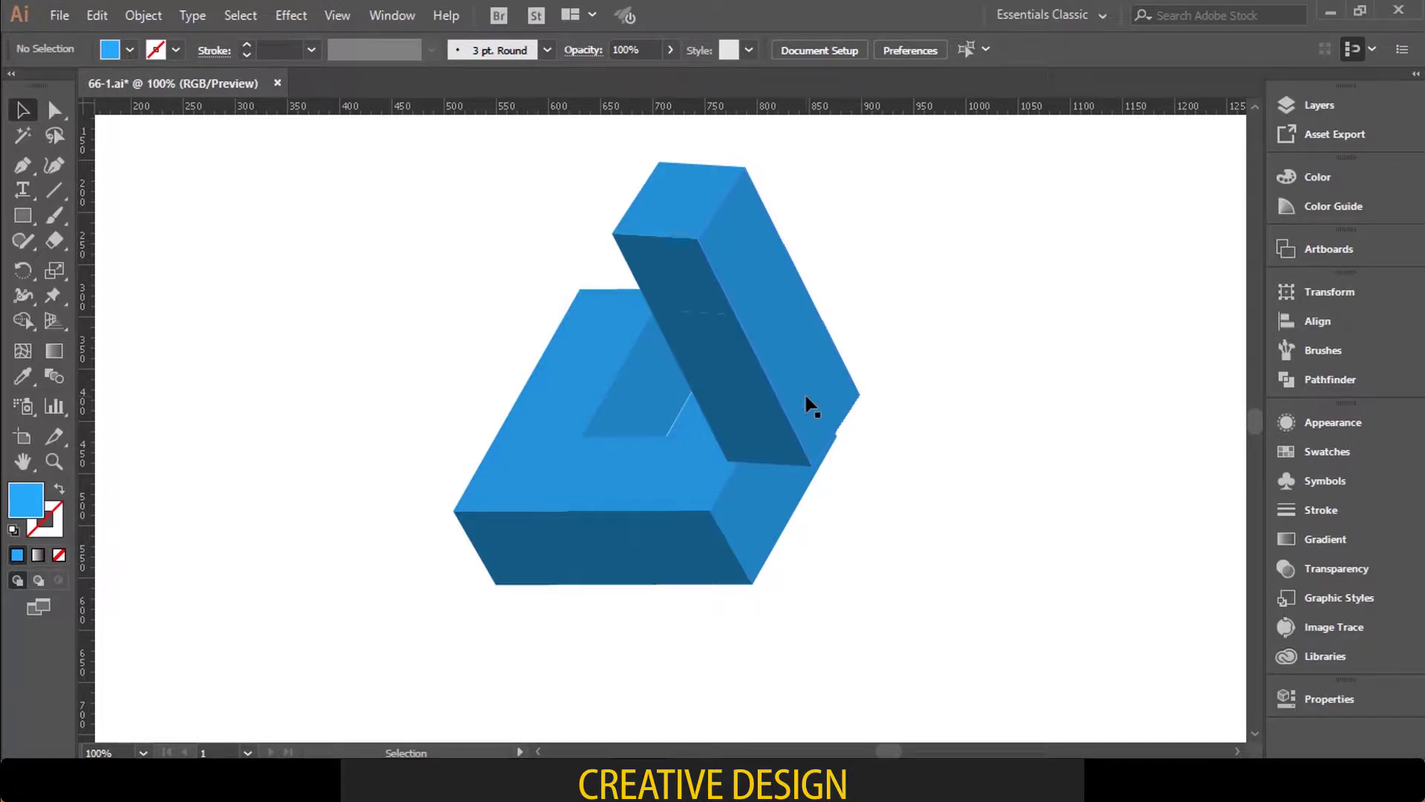
Step: Move the tall block slightly down and inward so its lower outer corner lies on the U block's slanted outer edge
drag(804, 398, 805, 408)
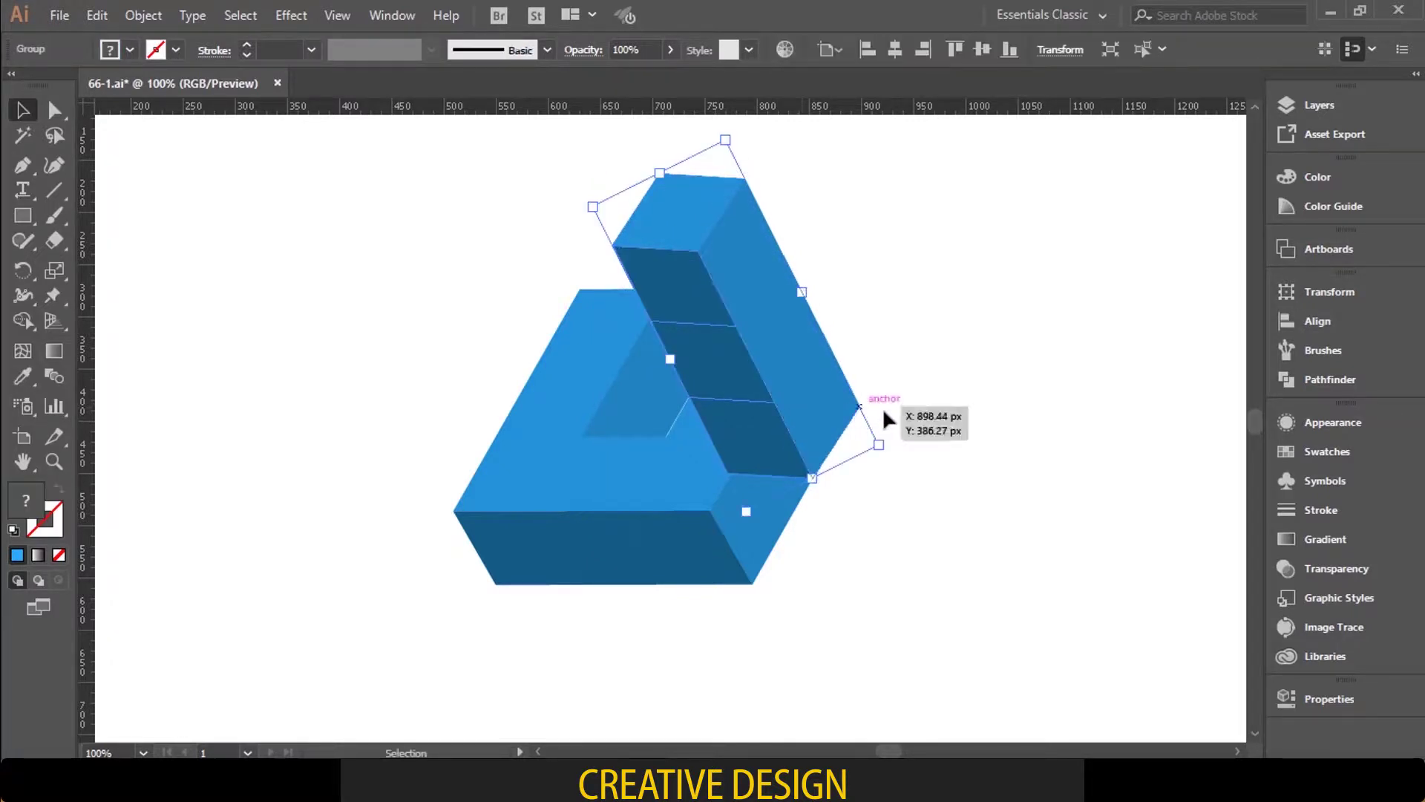
click(916, 439)
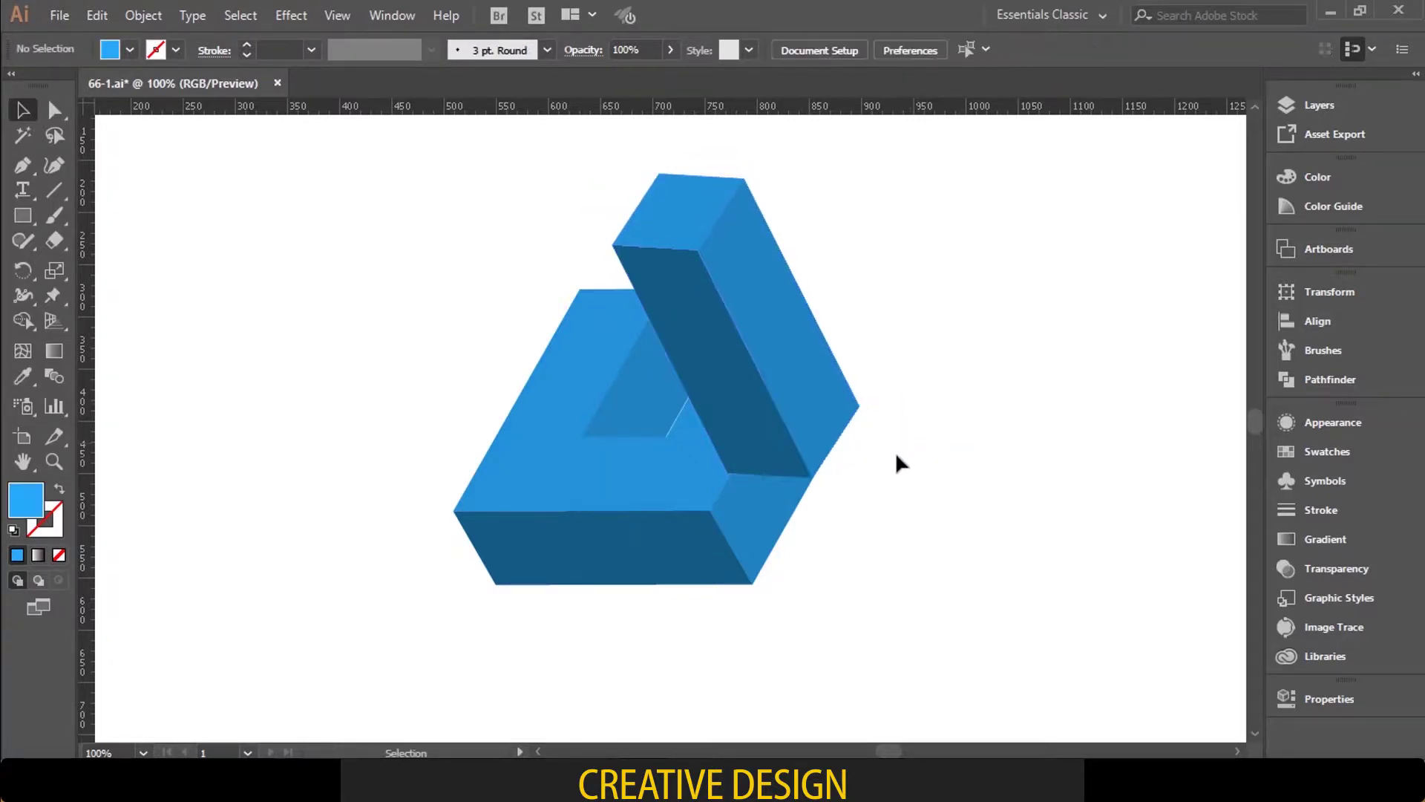
click(825, 410)
drag(800, 386, 790, 397)
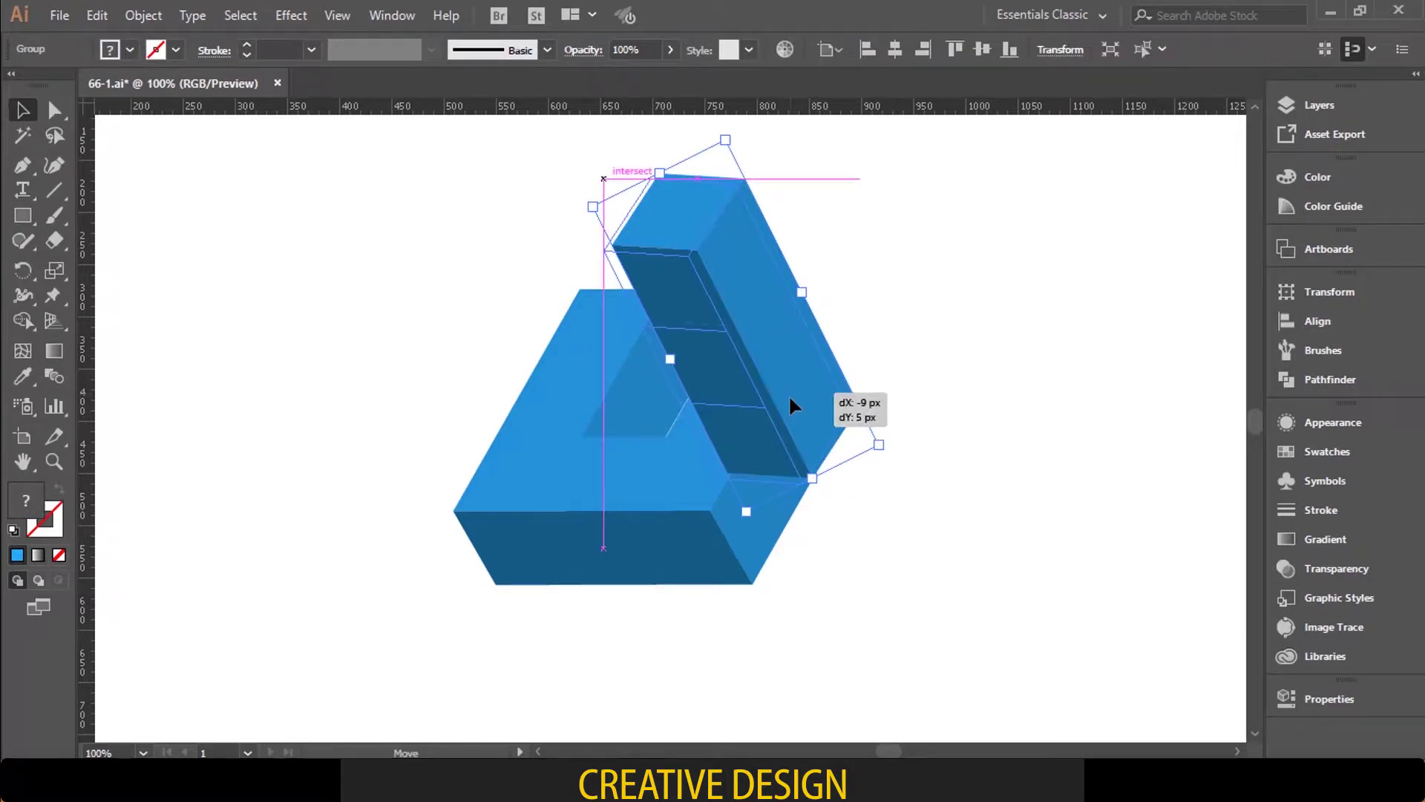
click(867, 386)
drag(930, 382, 593, 558)
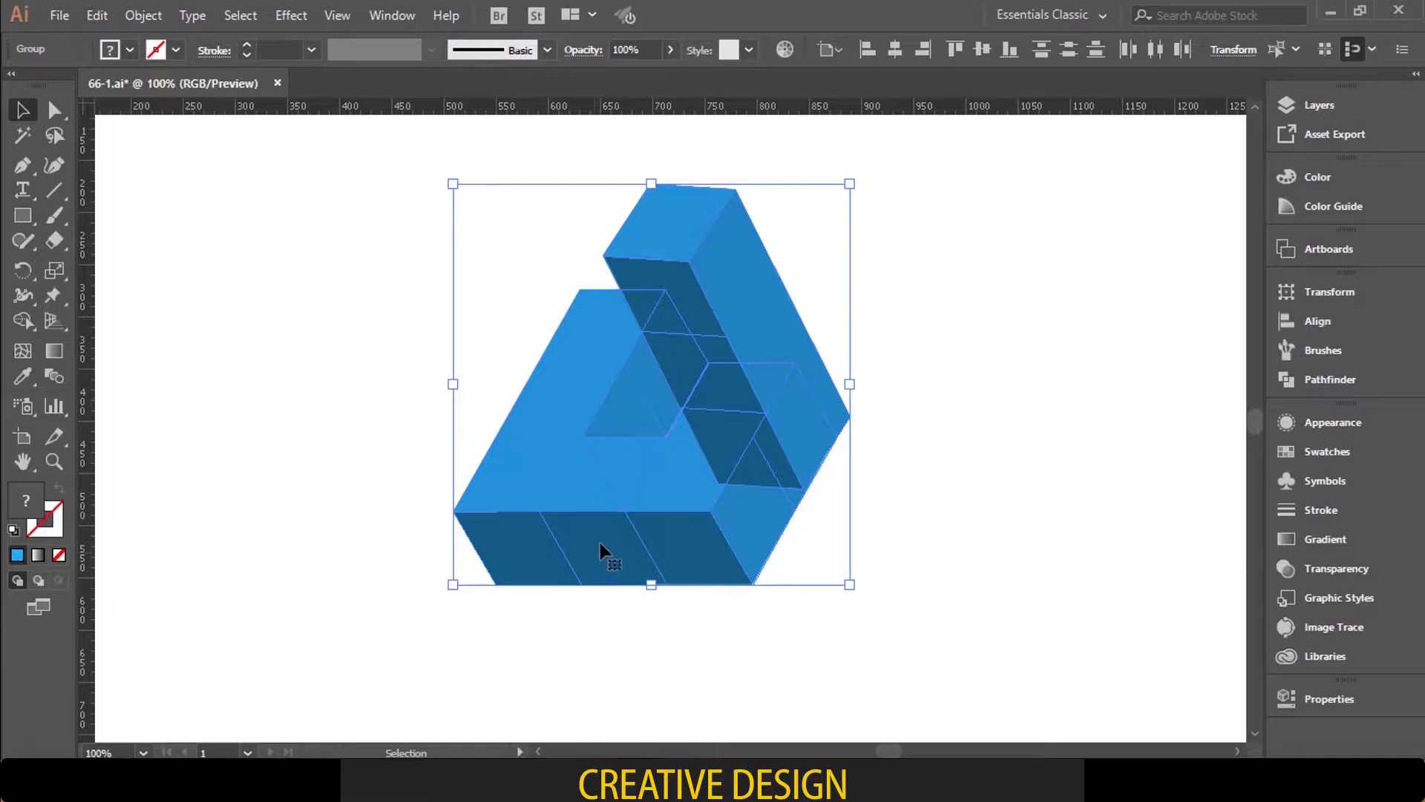
click(906, 372)
Step: Rotate the tall block about 3° counterclockwise to level its short edges, and reseat its lower corner on the U block's slanted outer edge
key(ctrl+plus)
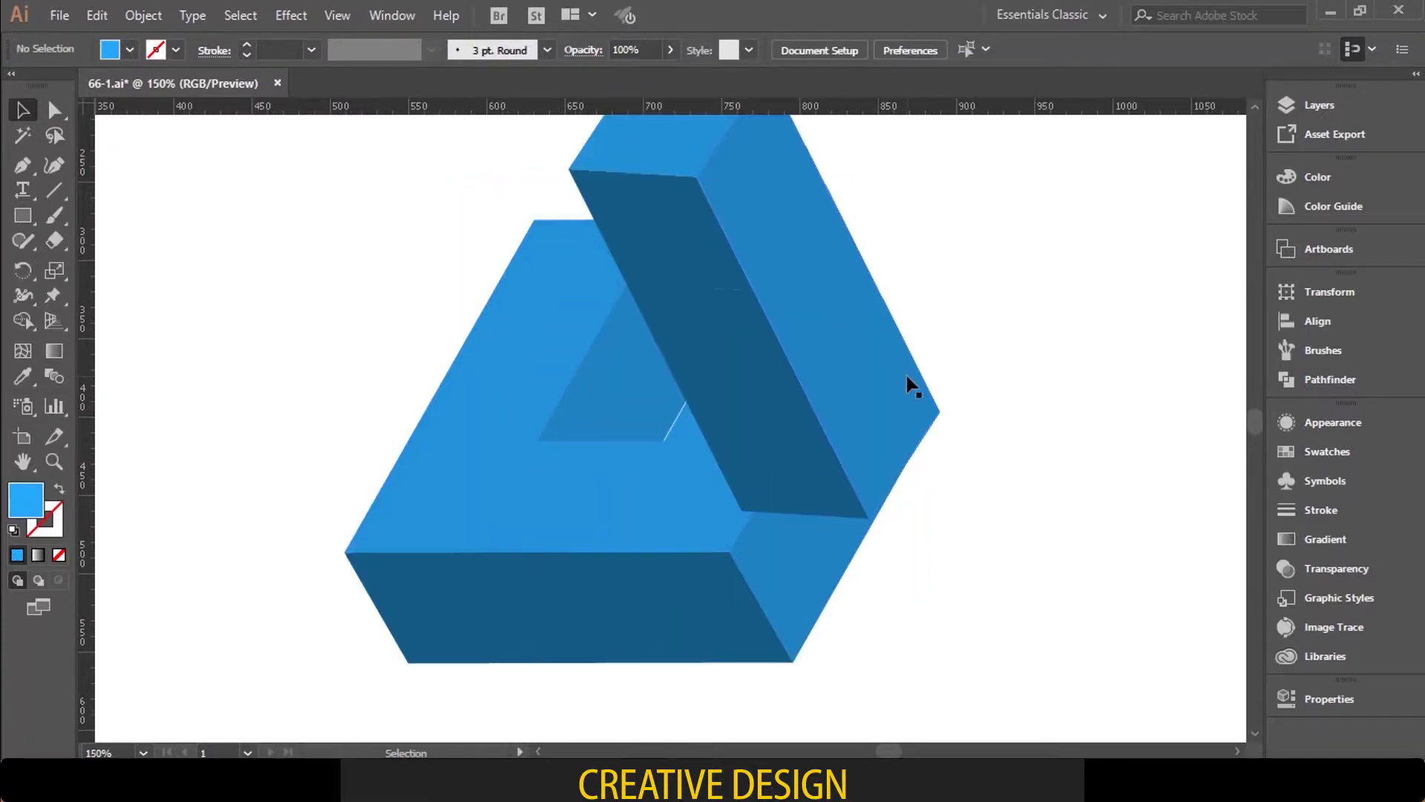
scroll(906, 379, up, 1)
drag(786, 392, 904, 416)
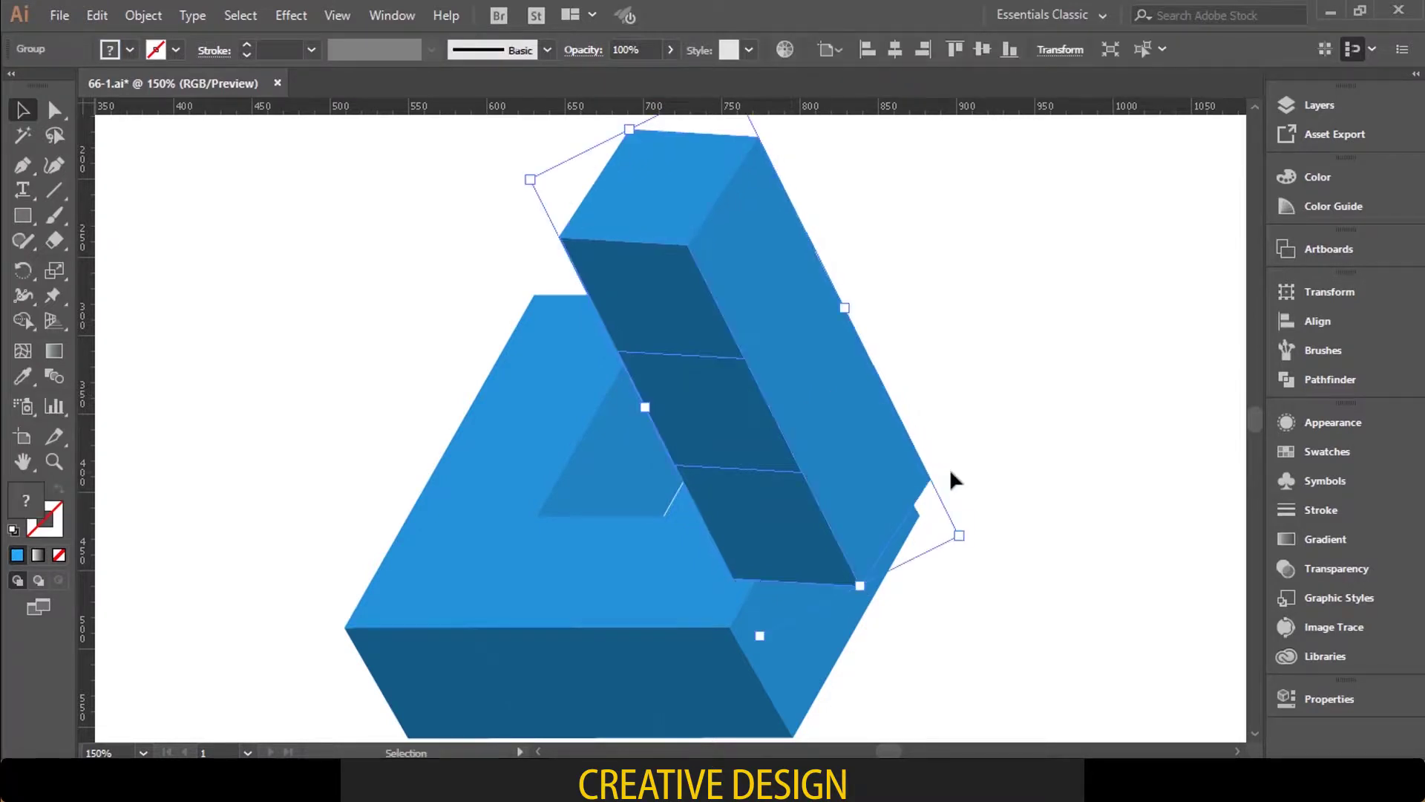
drag(973, 534, 908, 525)
click(932, 494)
click(955, 484)
drag(896, 485, 917, 453)
click(937, 461)
click(973, 355)
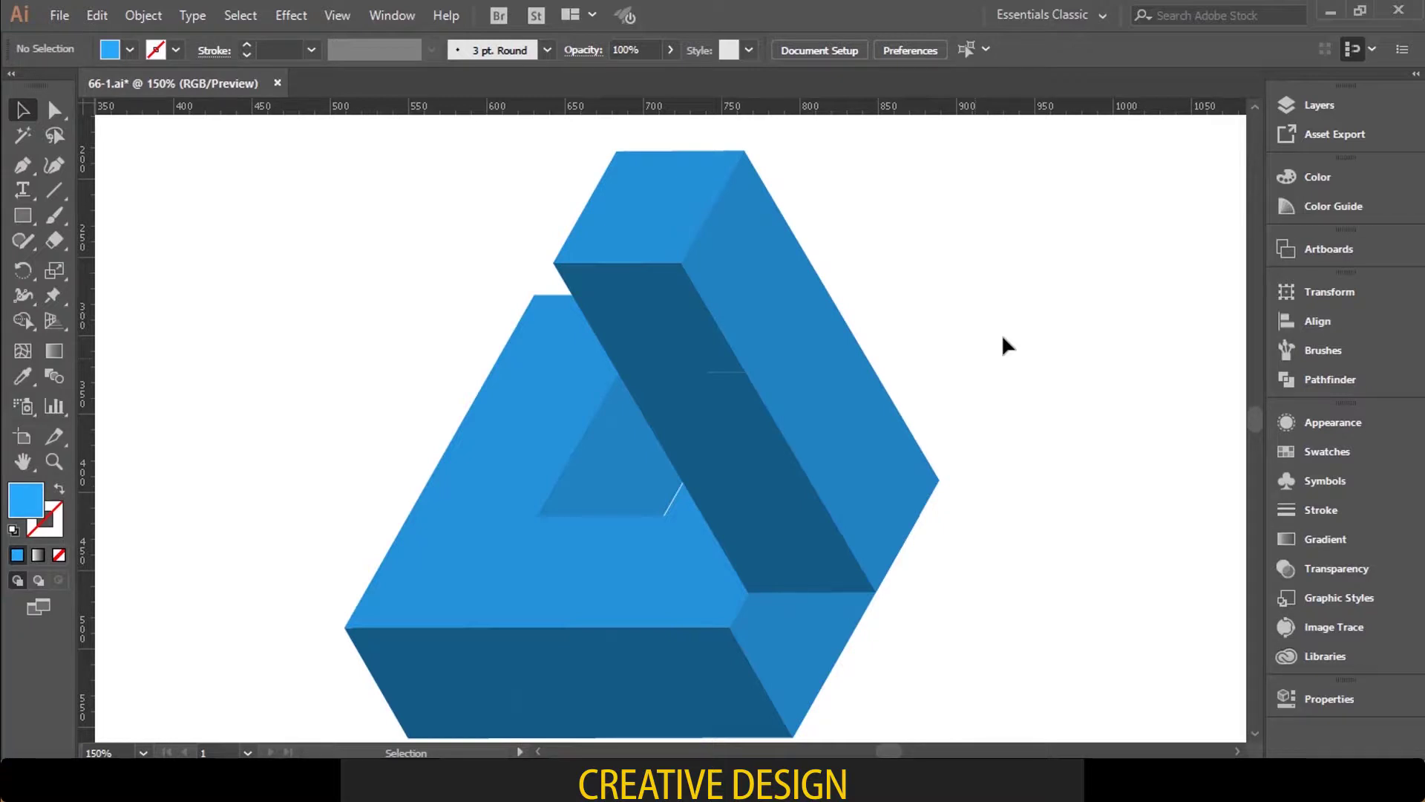
Step: Move the tall block up along the U block's slanted edge until its inner edge meets the back corner of the U block's long arm
drag(867, 246, 423, 514)
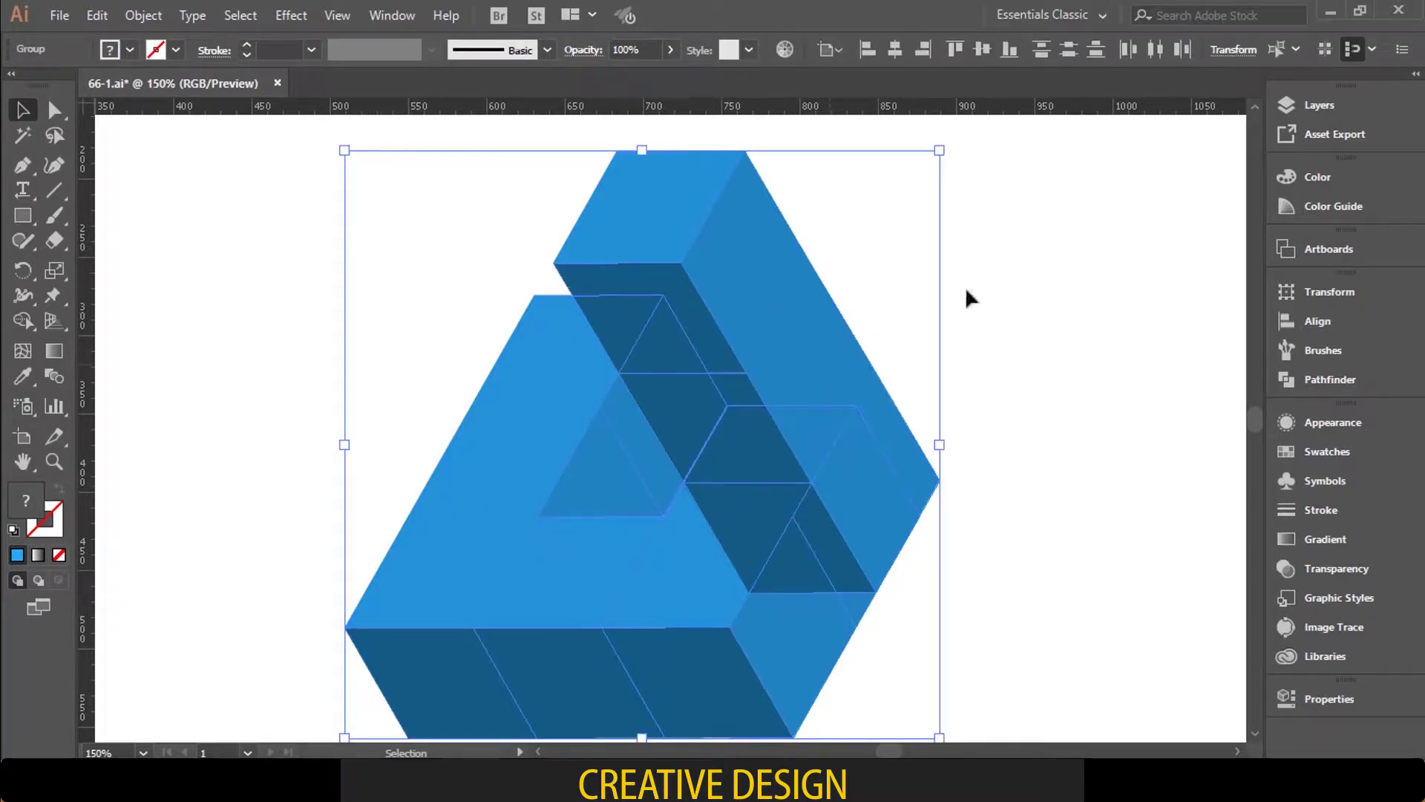
click(1007, 271)
key(ctrl+minus)
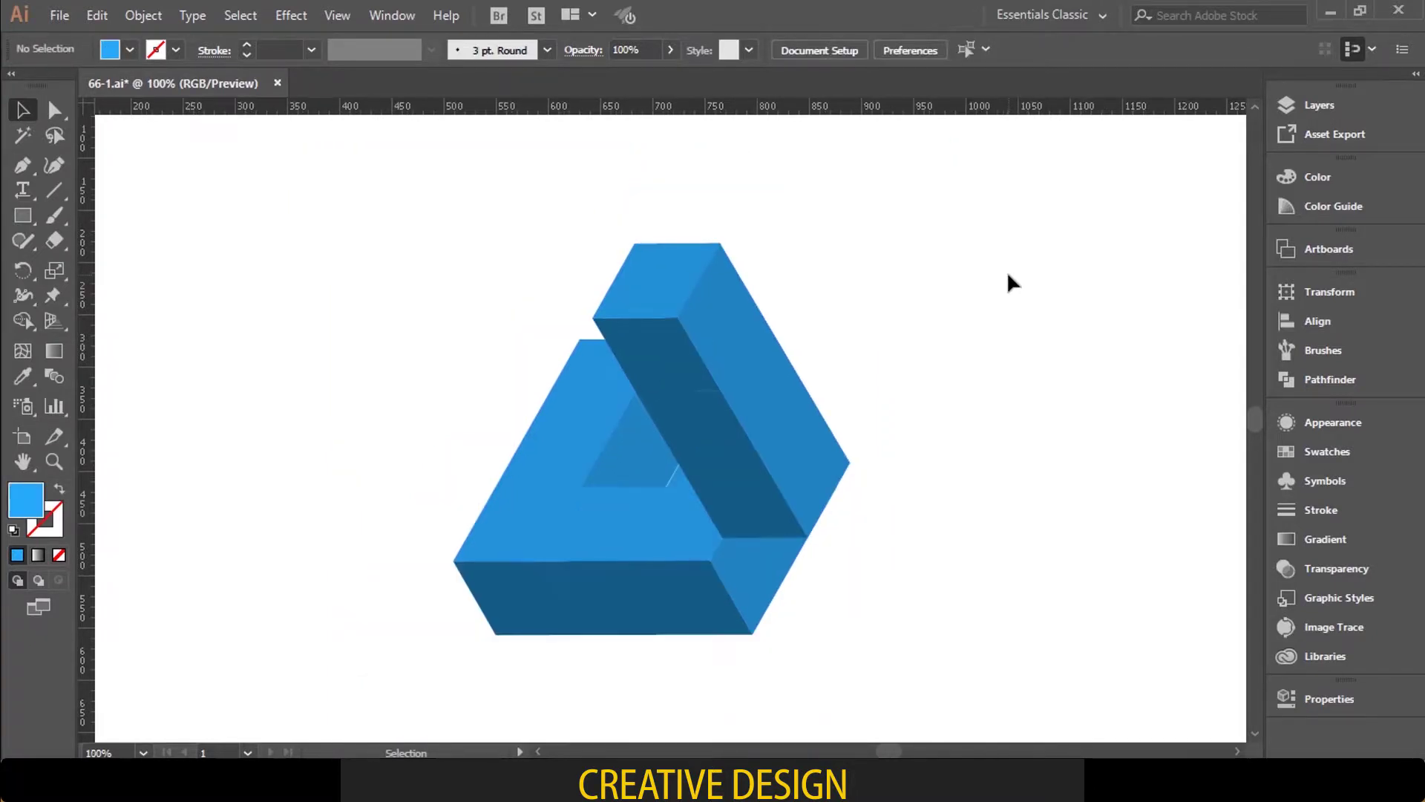
drag(784, 383, 798, 347)
click(873, 324)
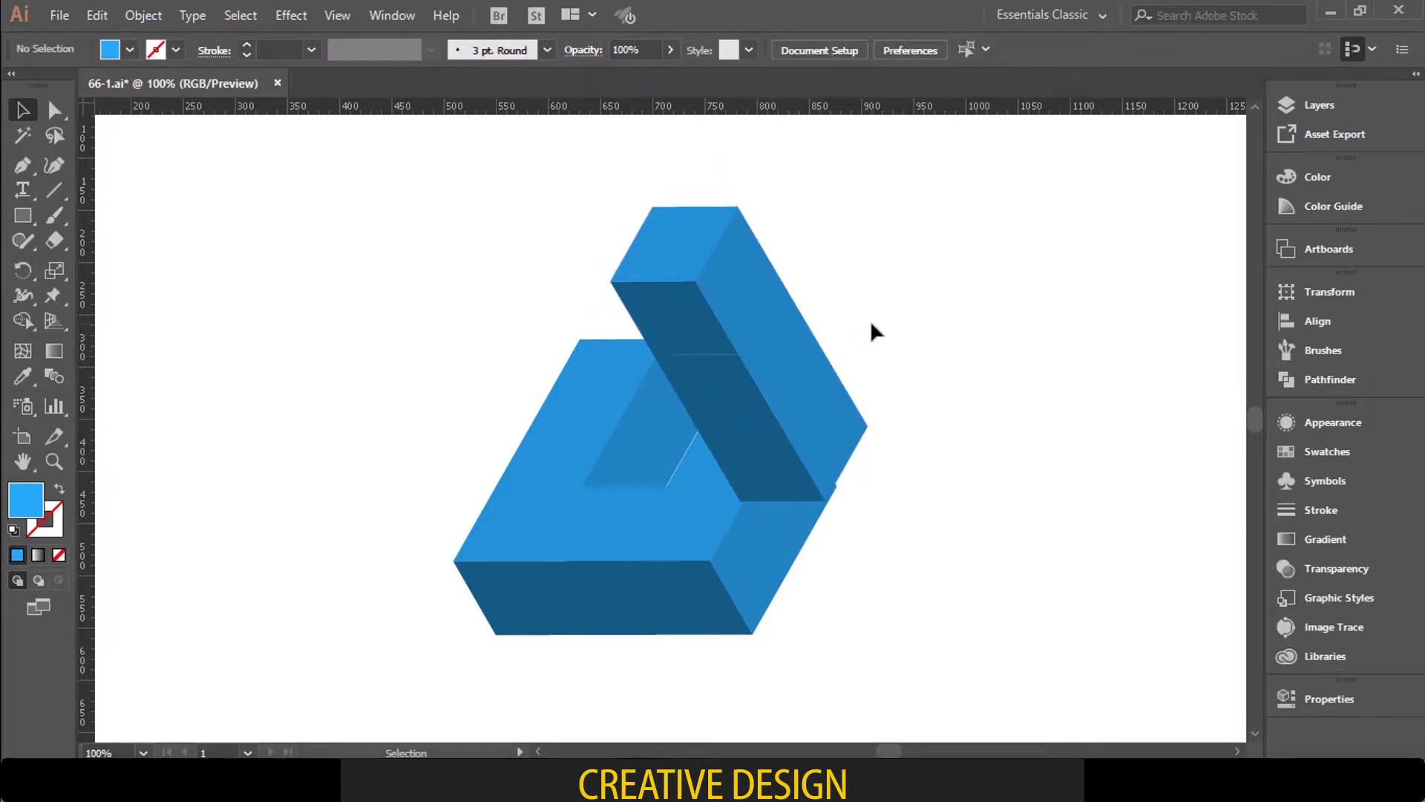
drag(802, 344, 883, 311)
click(882, 320)
drag(819, 354, 822, 350)
click(933, 323)
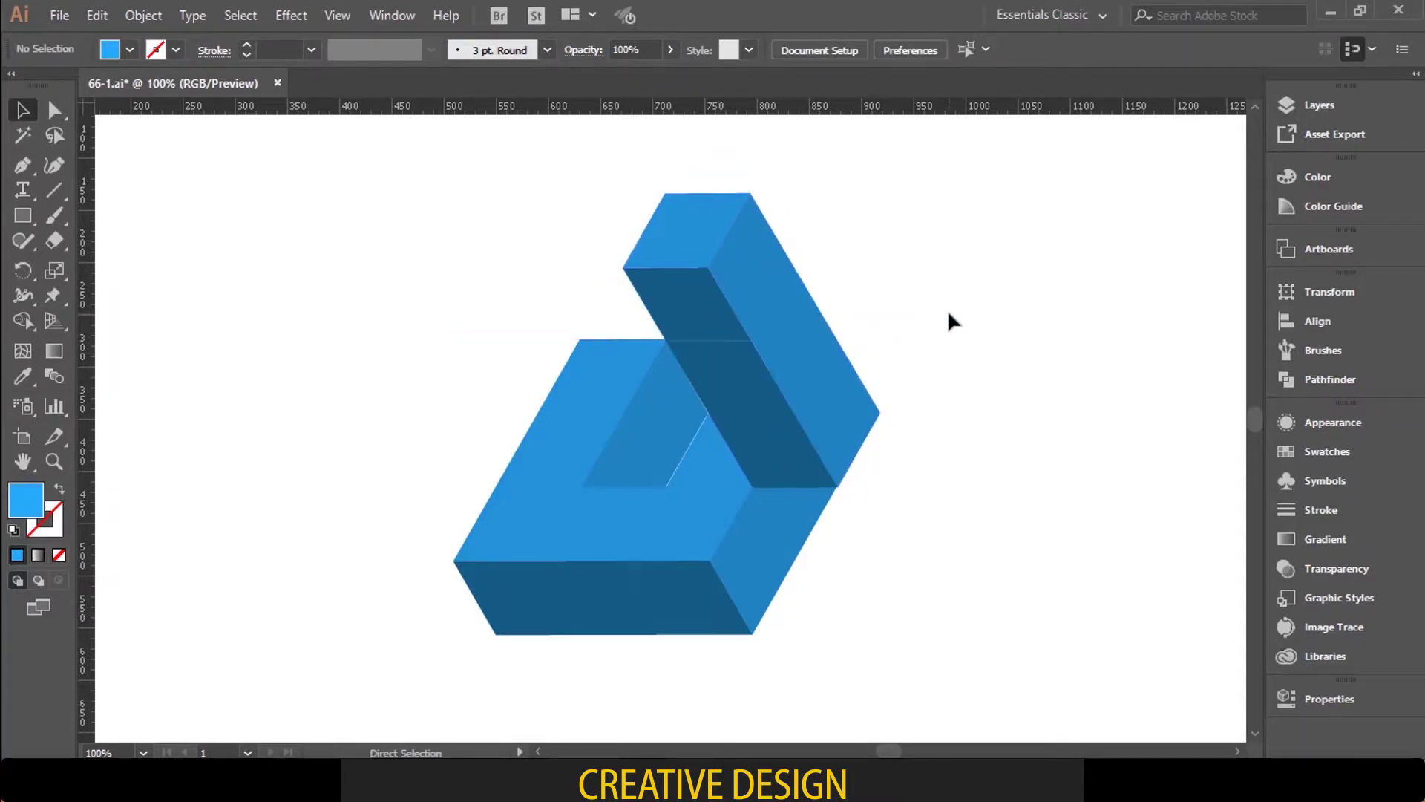
Step: Fine-tune the tall block's rotation slightly and nudge it up two increments so its edges line up with the U block
key(ctrl+plus)
scroll(947, 310, right, 5)
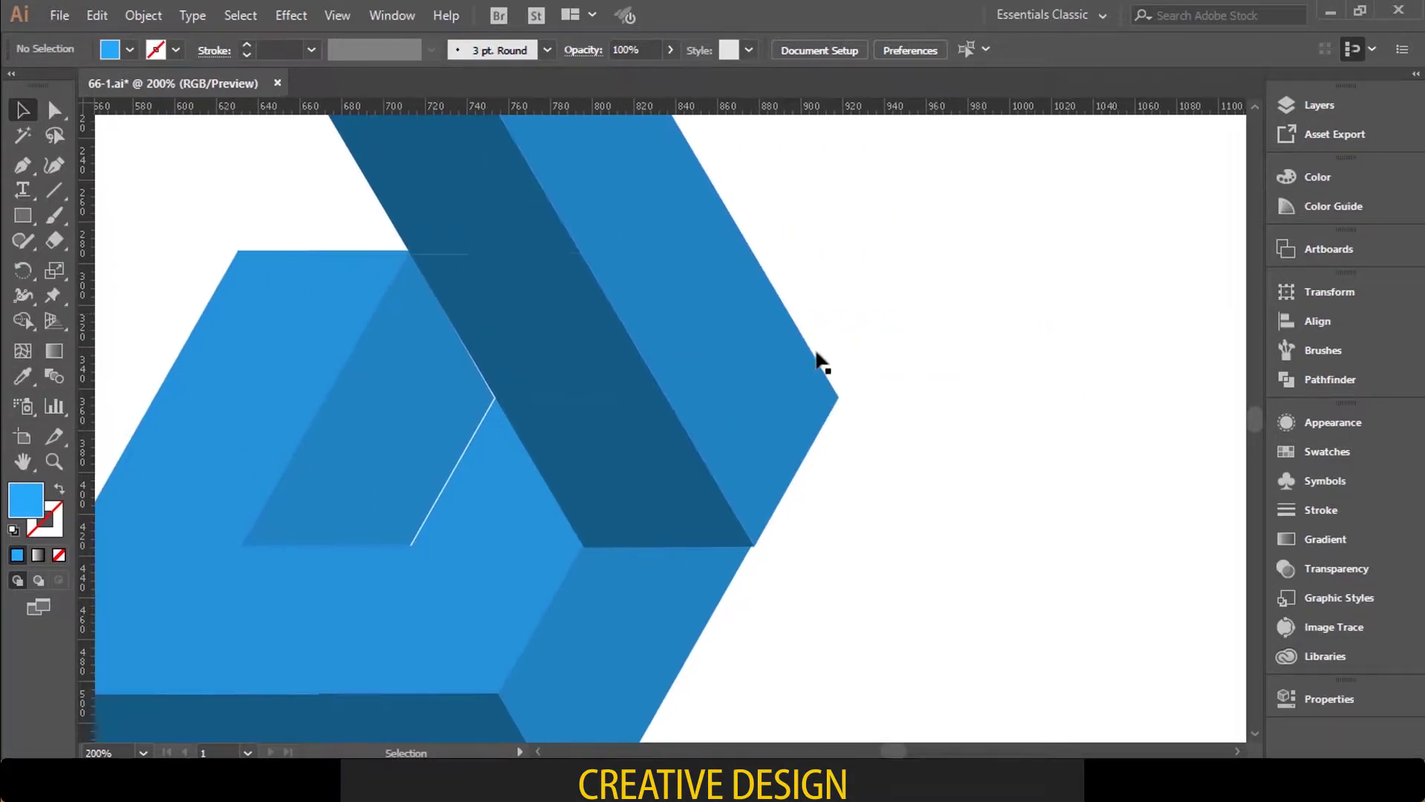
click(778, 360)
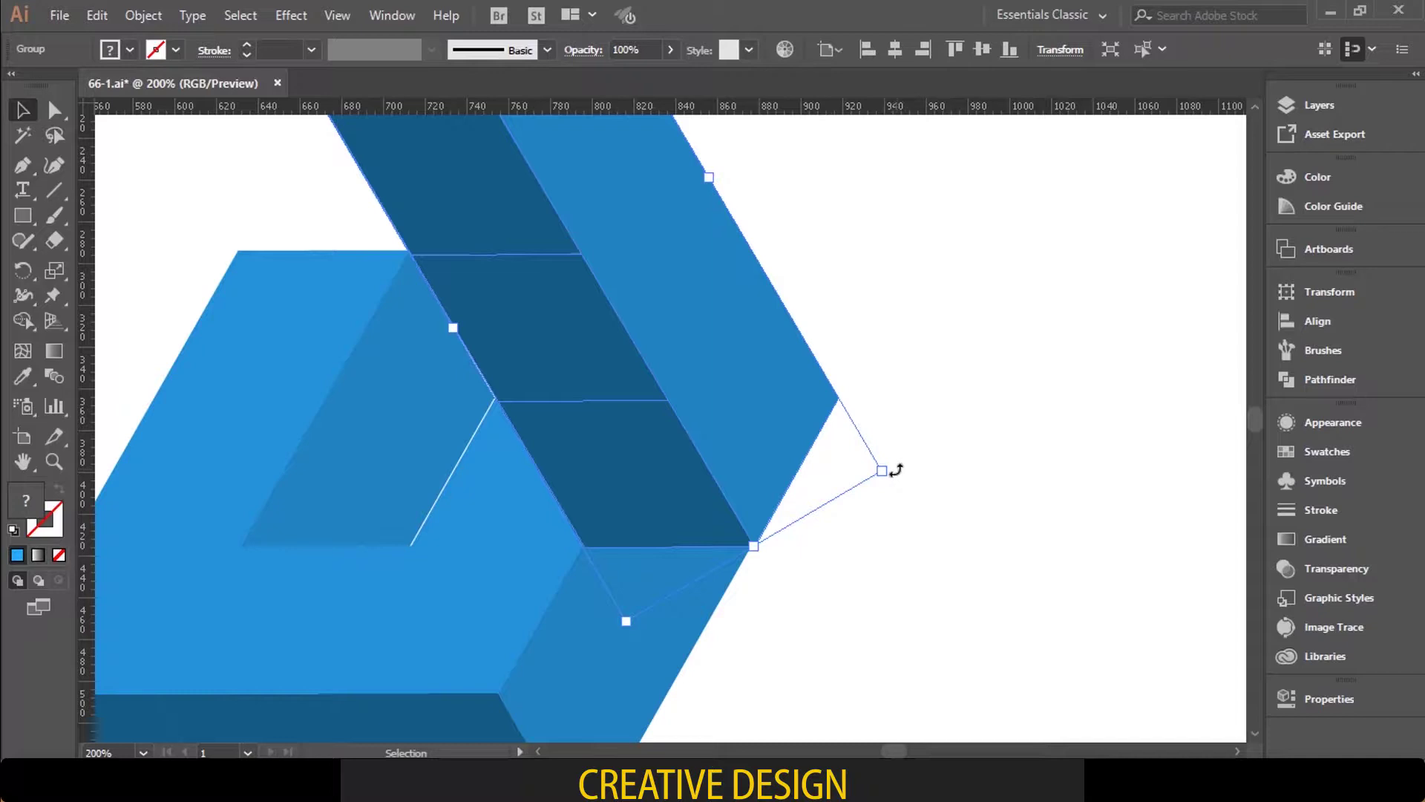
drag(896, 470, 897, 476)
key(Up)
key(Up)
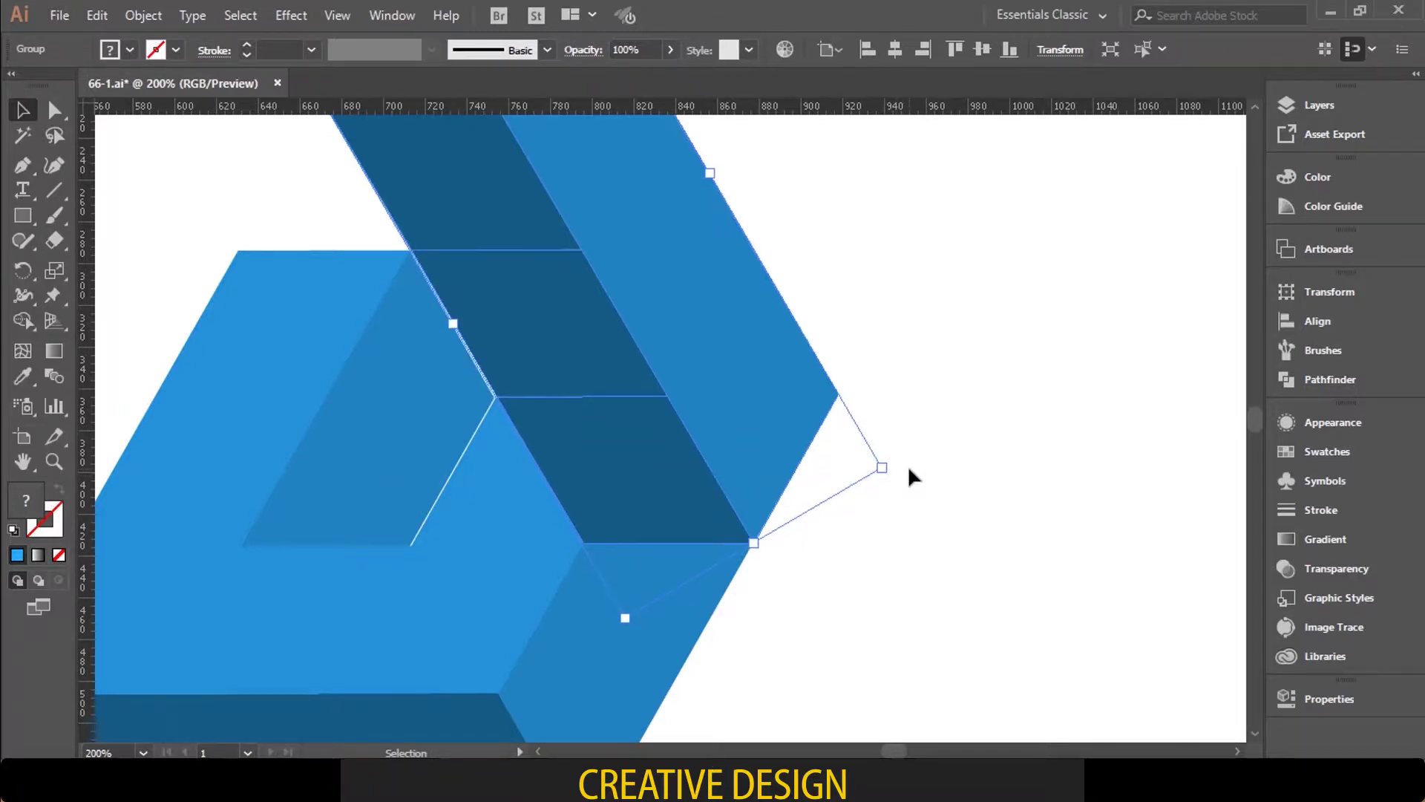
click(925, 412)
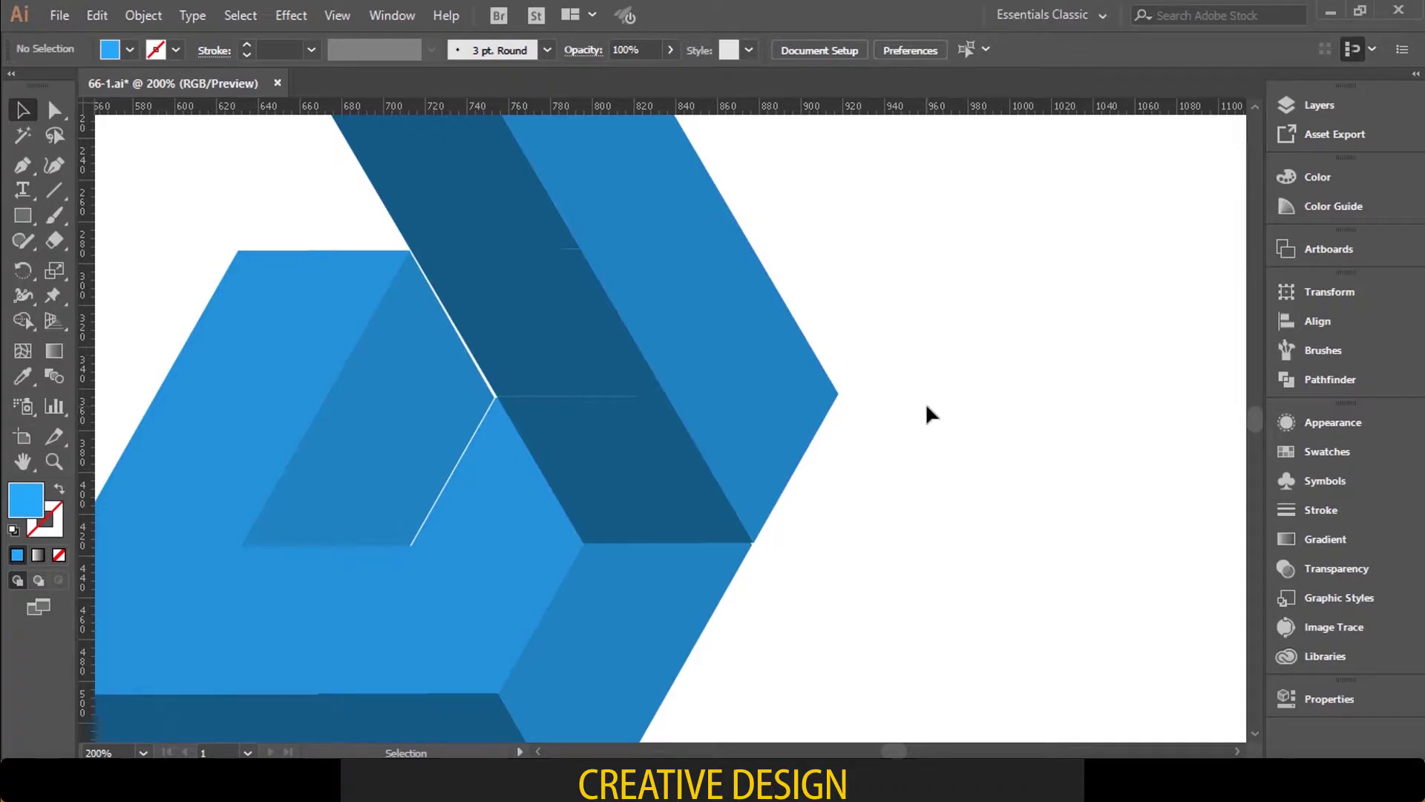
key(ctrl+minus)
key(ctrl+minus)
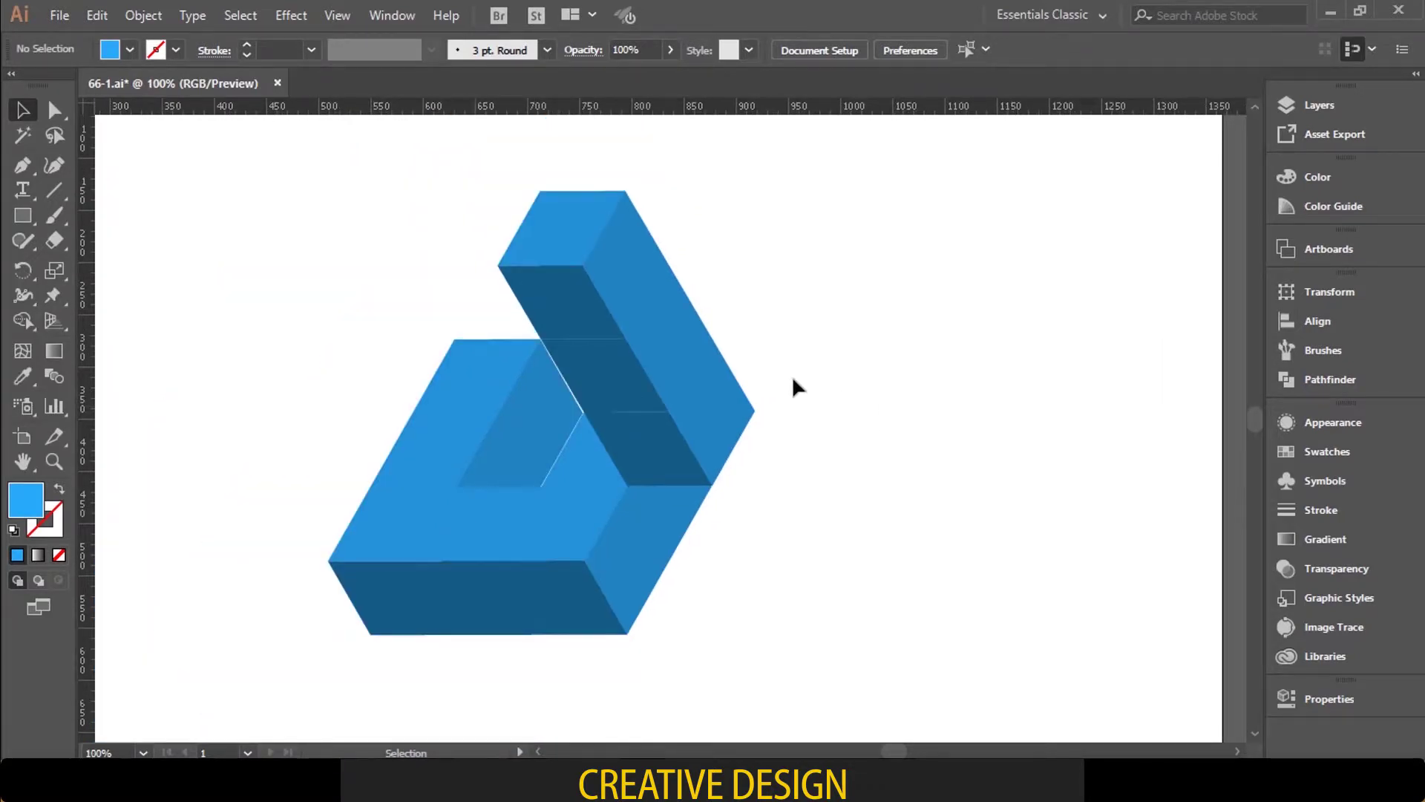
click(648, 360)
click(817, 338)
click(683, 356)
click(925, 346)
click(617, 315)
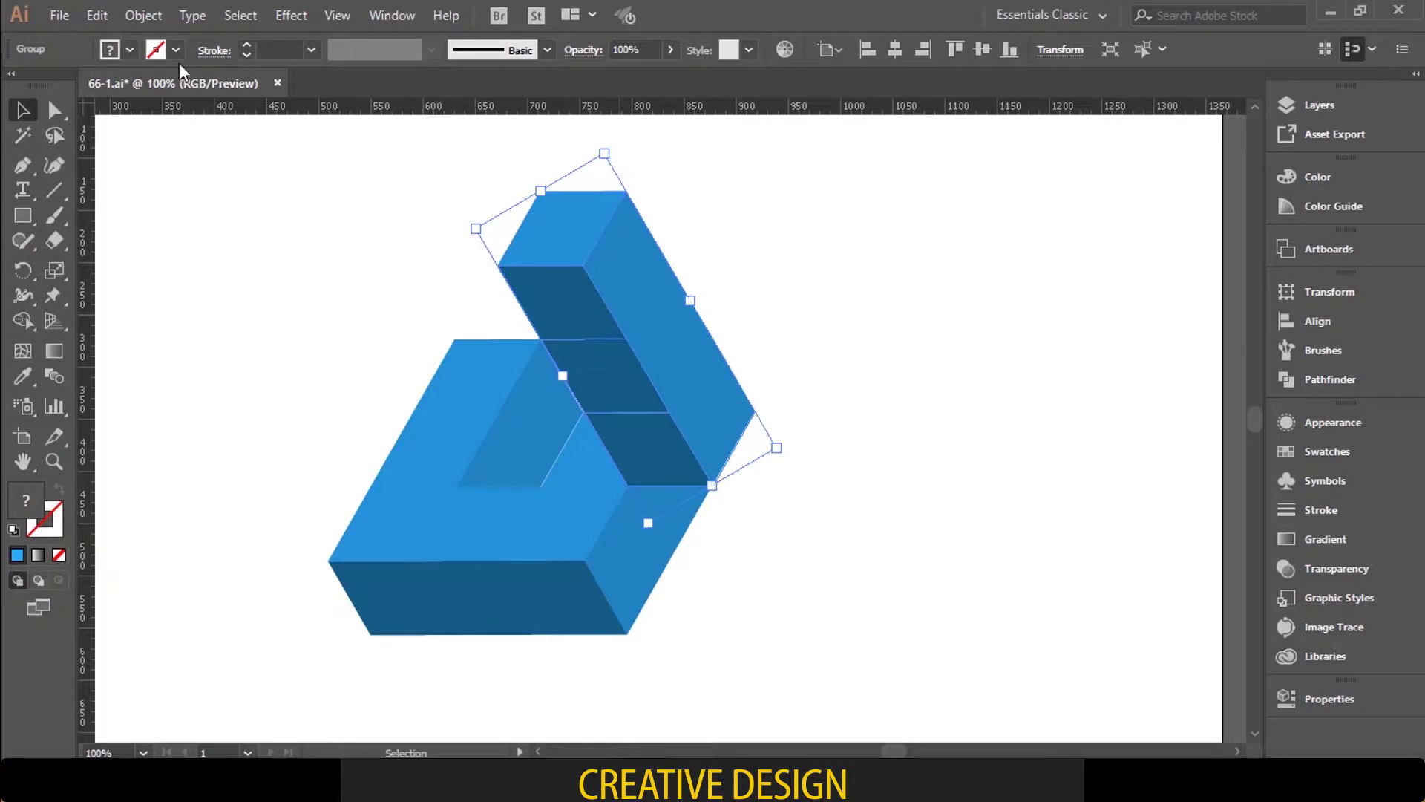
click(141, 16)
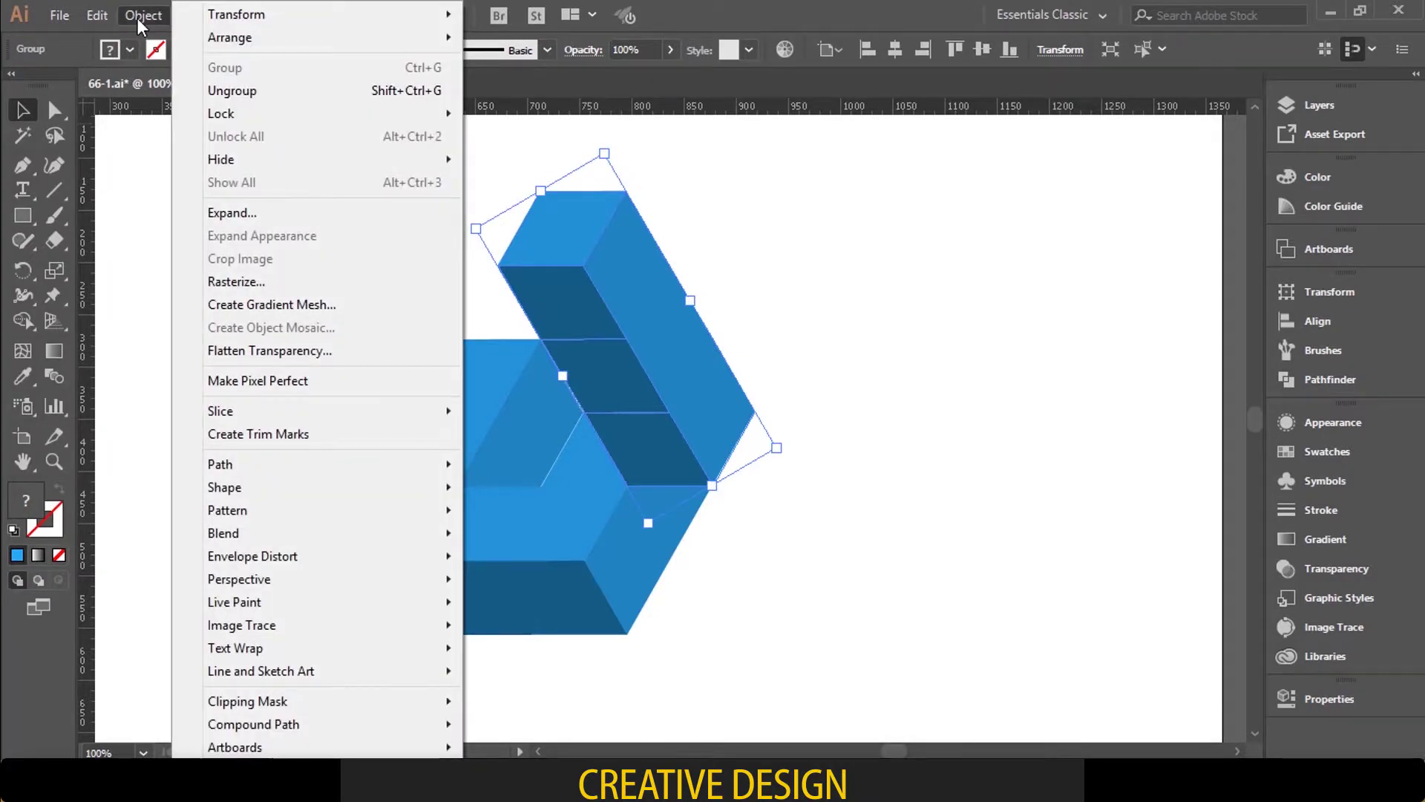
click(891, 290)
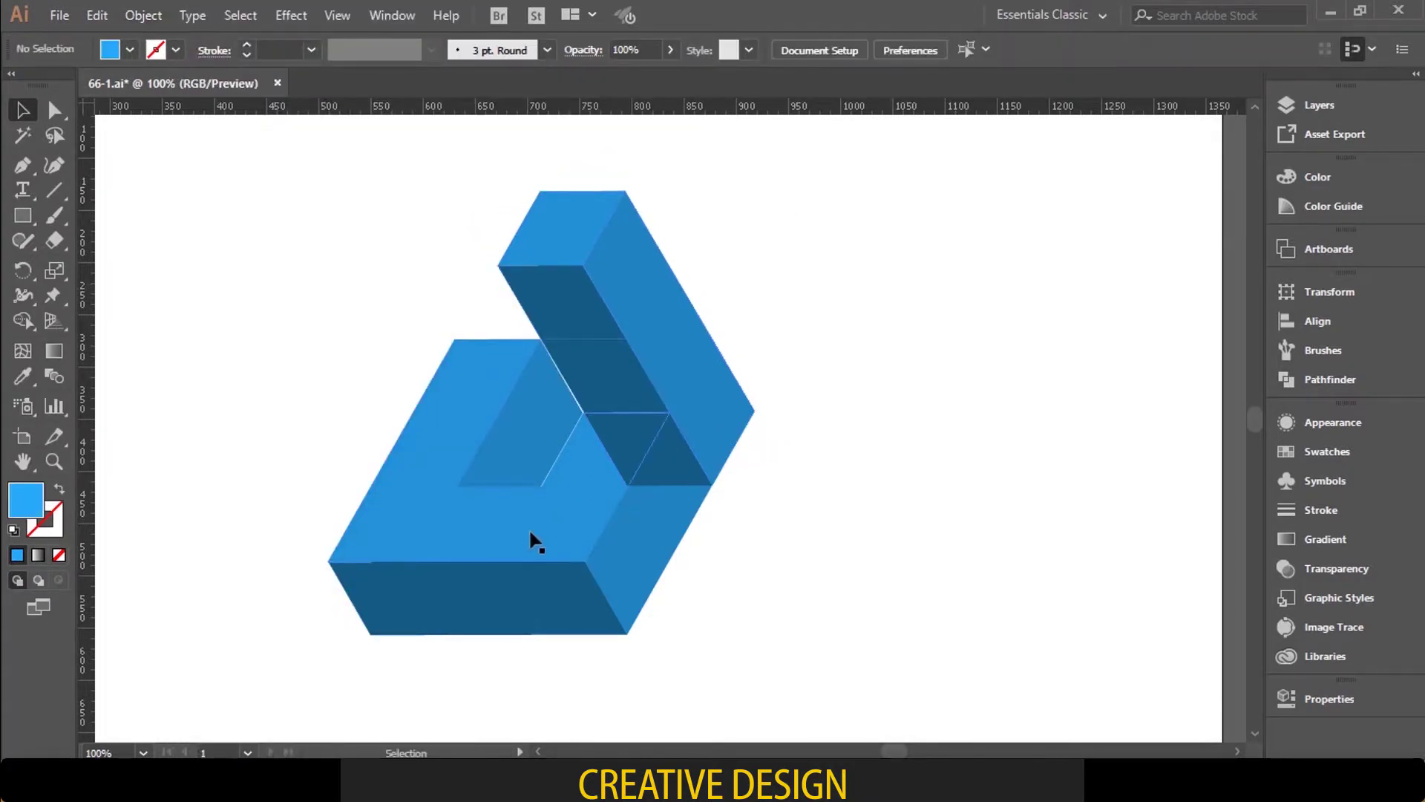
Step: Ungroup the expanded U block twice to separate its faces
click(598, 488)
click(141, 16)
click(213, 92)
click(144, 18)
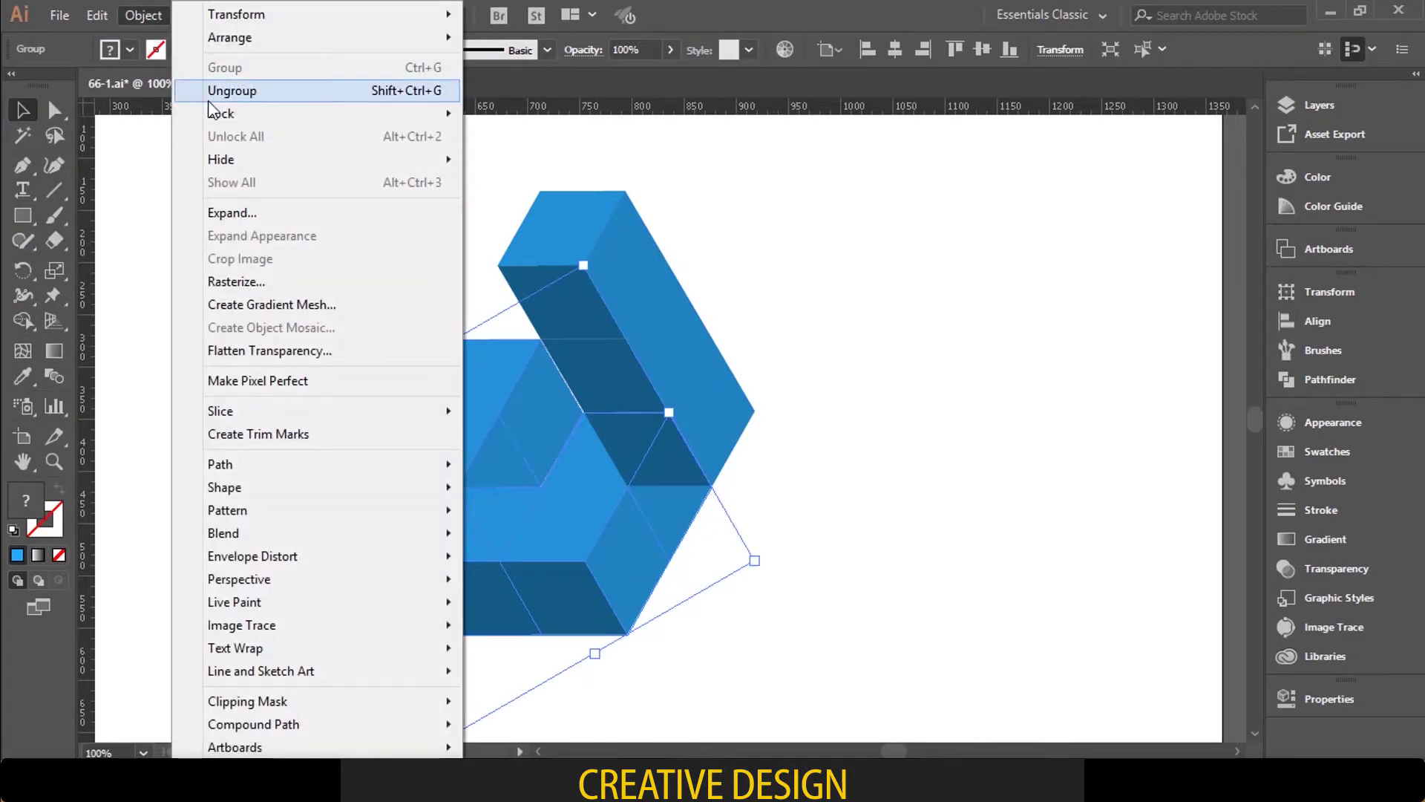
click(230, 97)
click(799, 331)
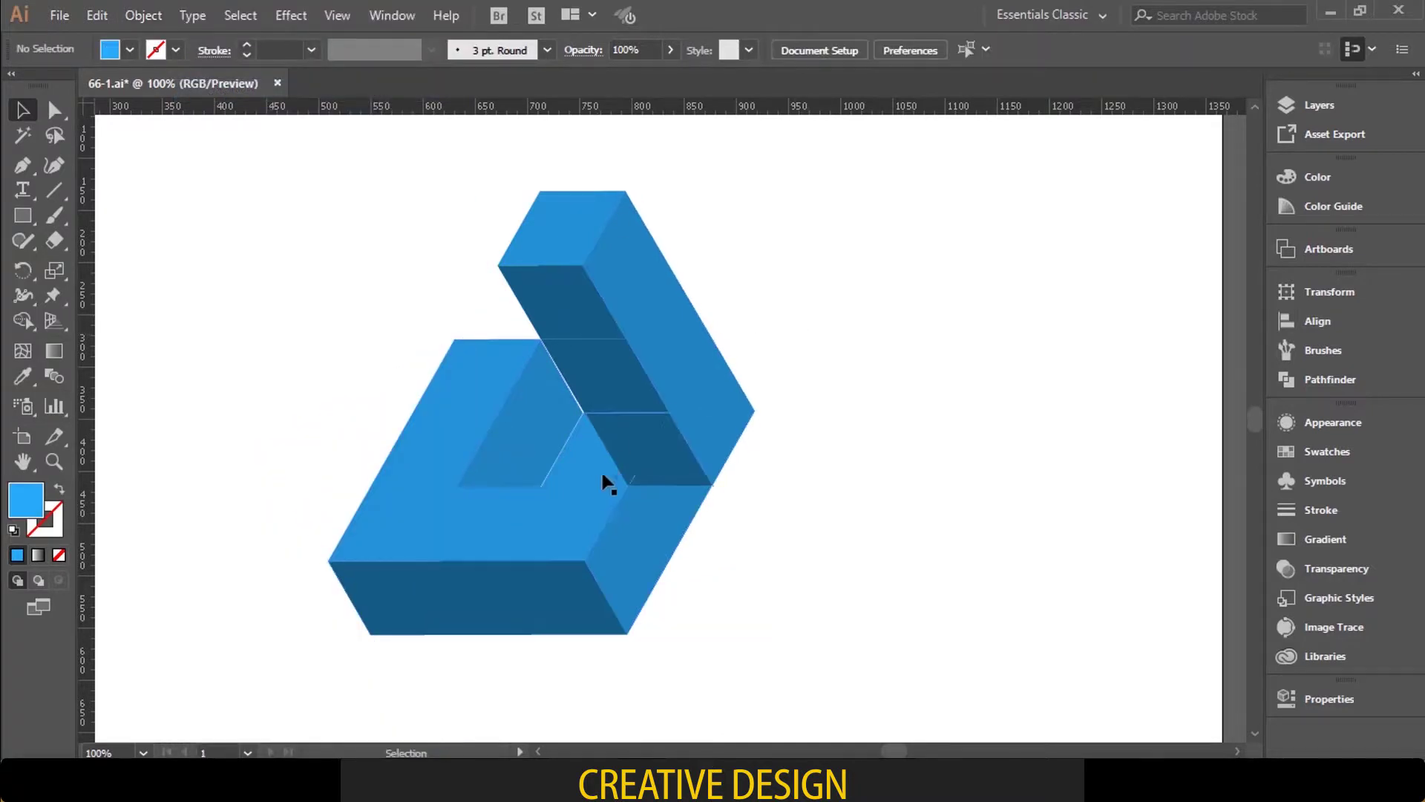
Step: Bring the U block's light blue top face to the front so its short arm overlaps the tall block
click(598, 490)
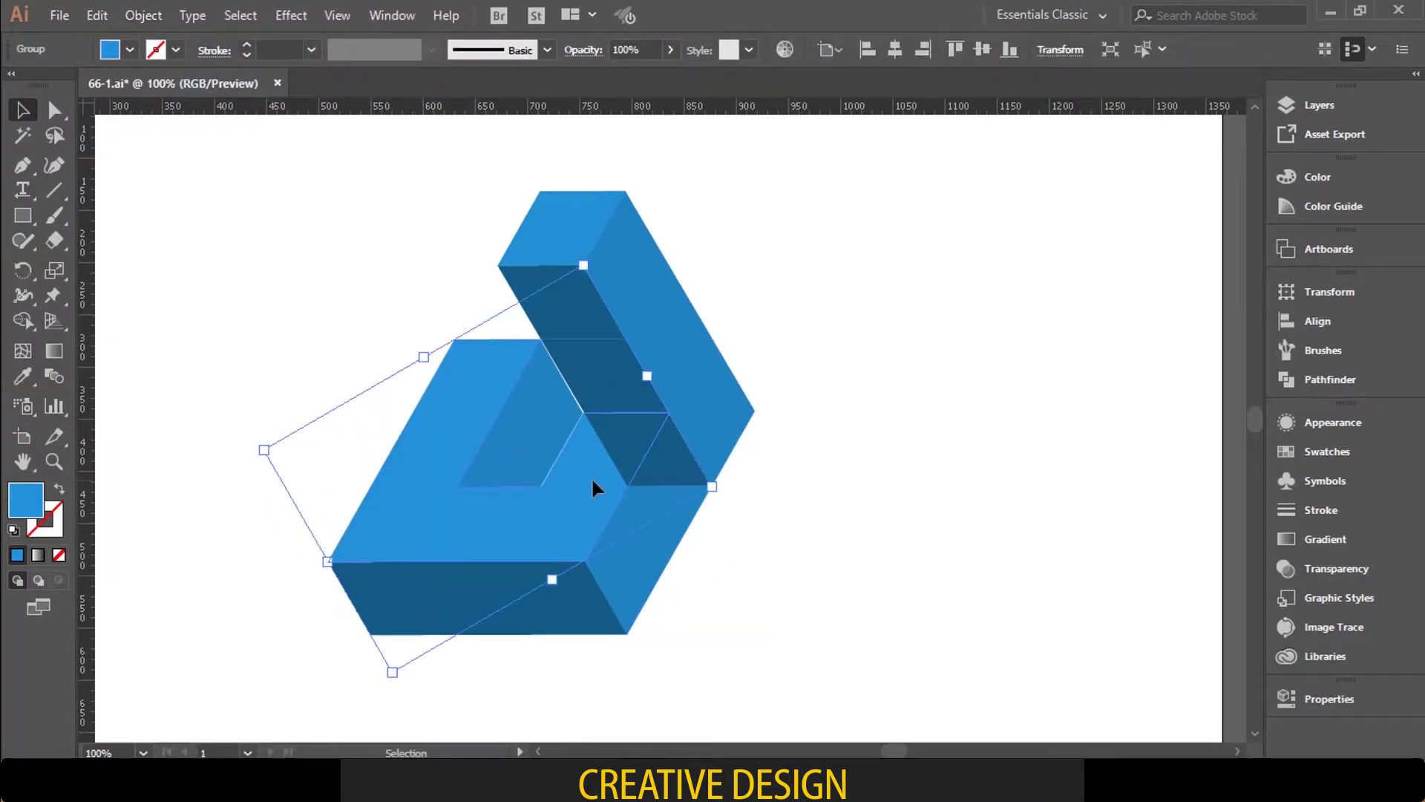
right_click(591, 477)
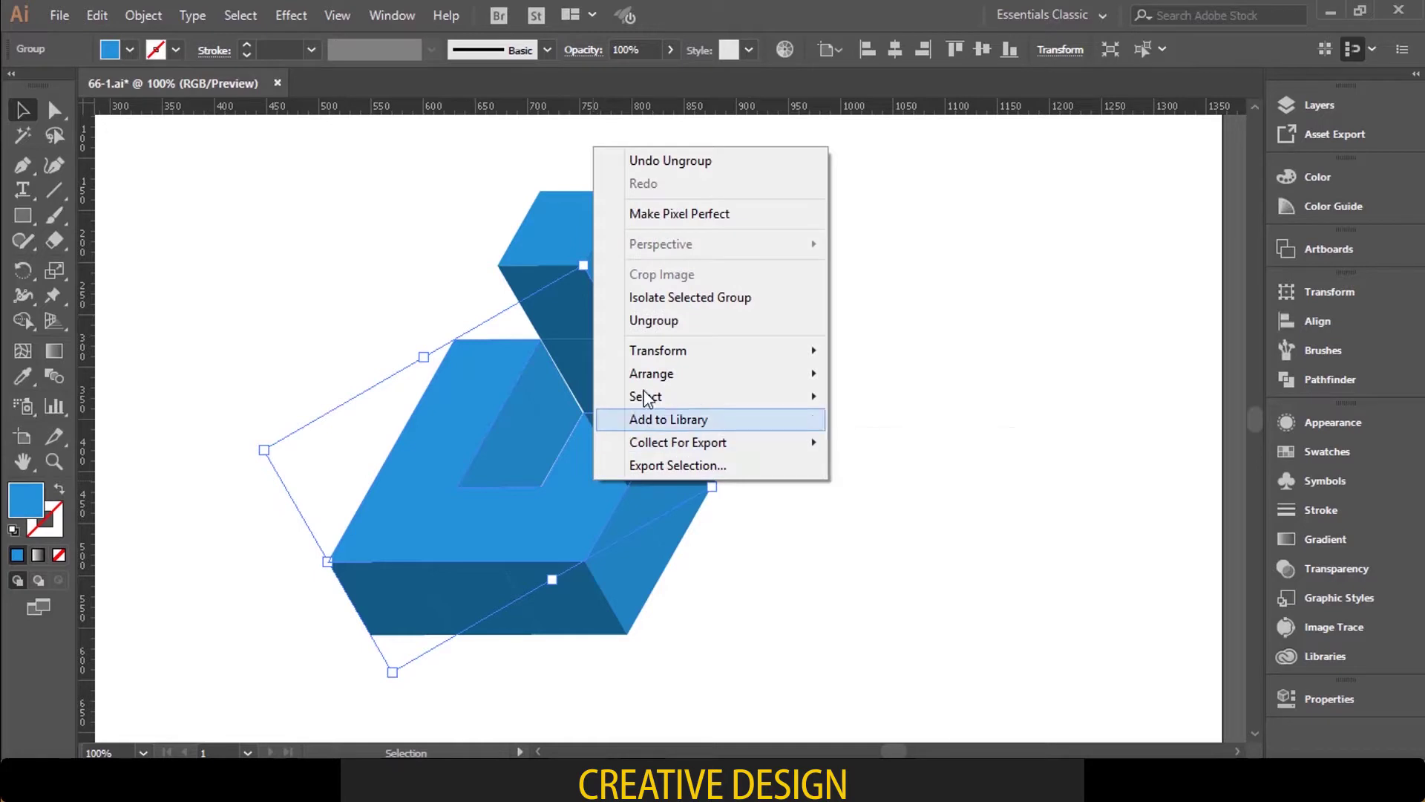
mouse_move(653, 375)
click(915, 374)
click(951, 372)
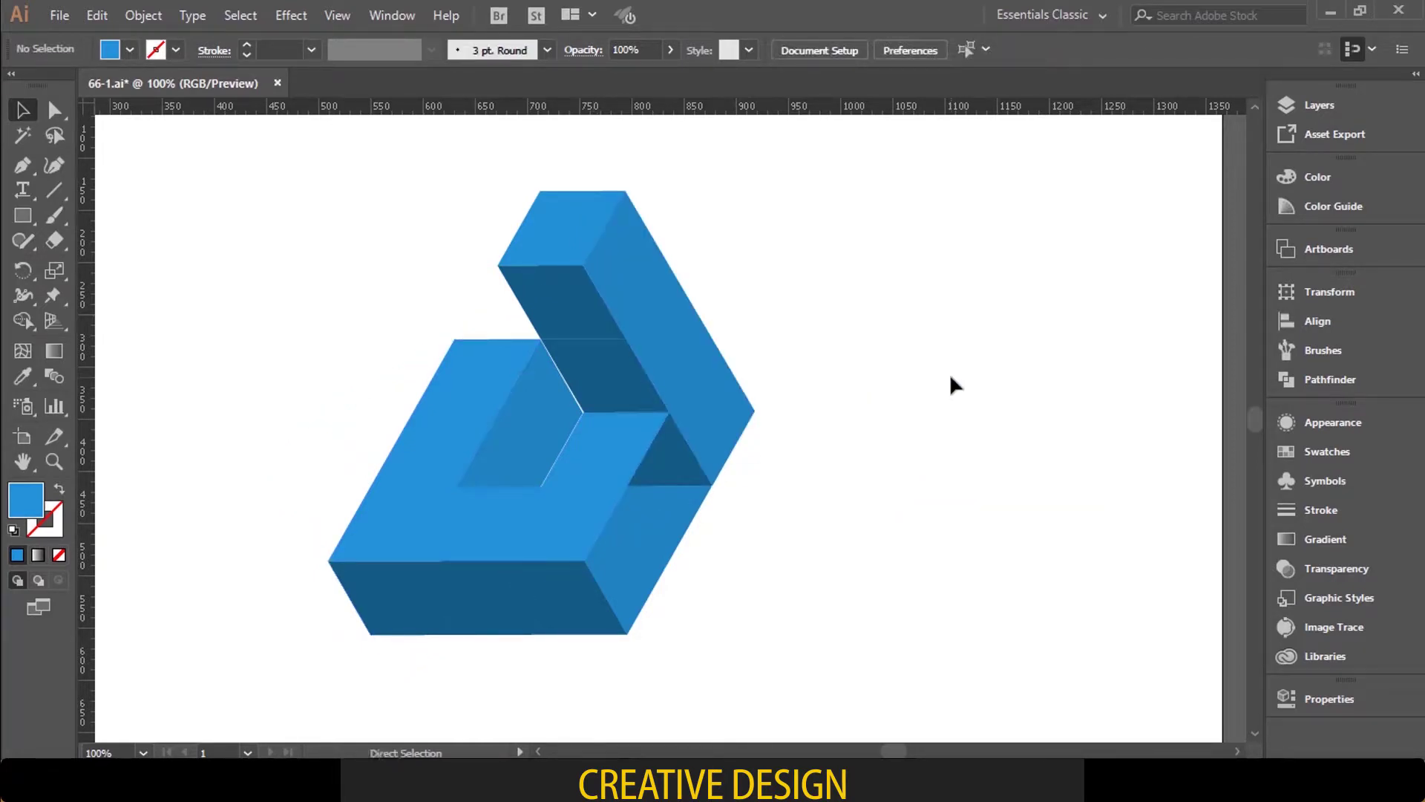
Step: Bring the upper piece of the U block's outer side face to the front, covering the dark triangle of the tall block
key(ctrl+plus)
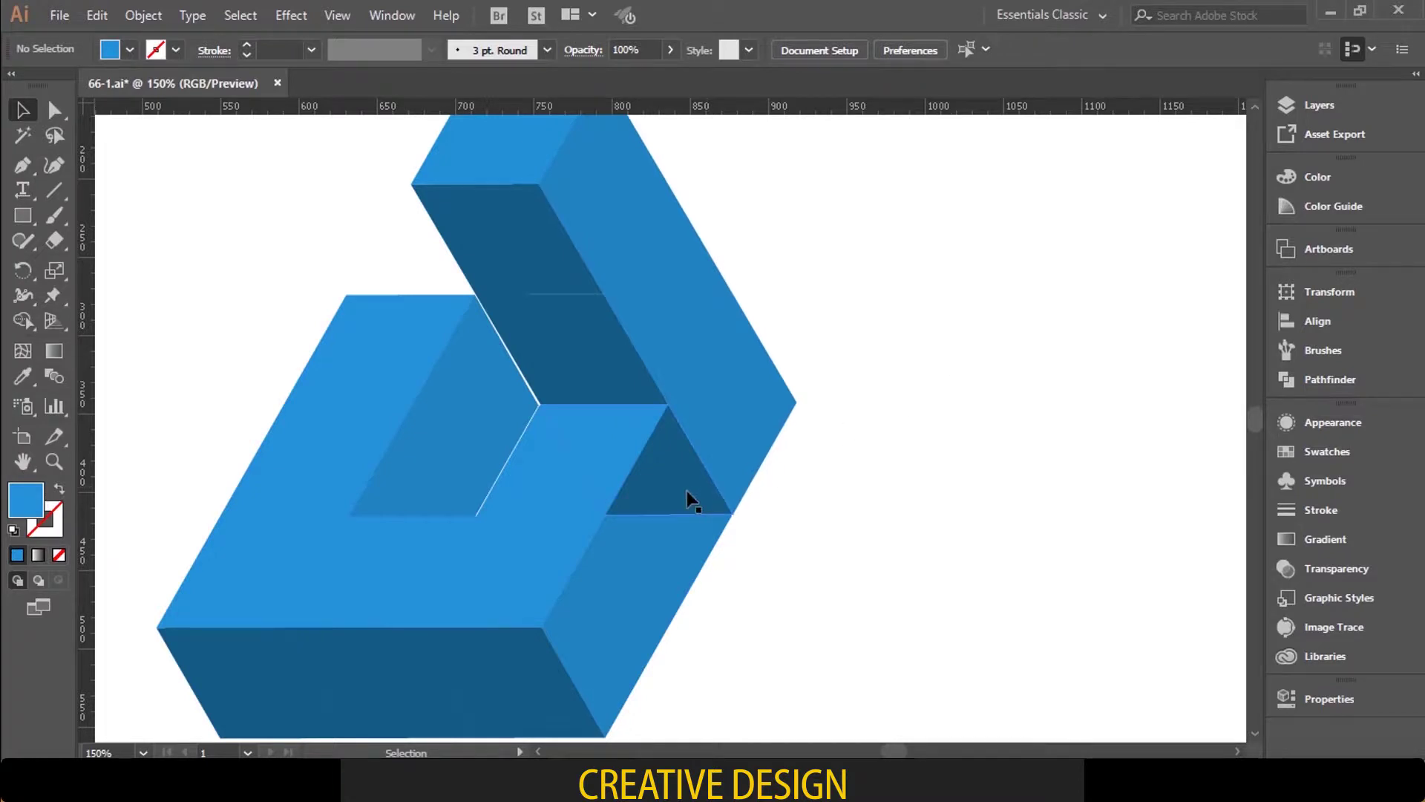
click(678, 518)
click(821, 505)
scroll(791, 455, down, 3)
click(600, 533)
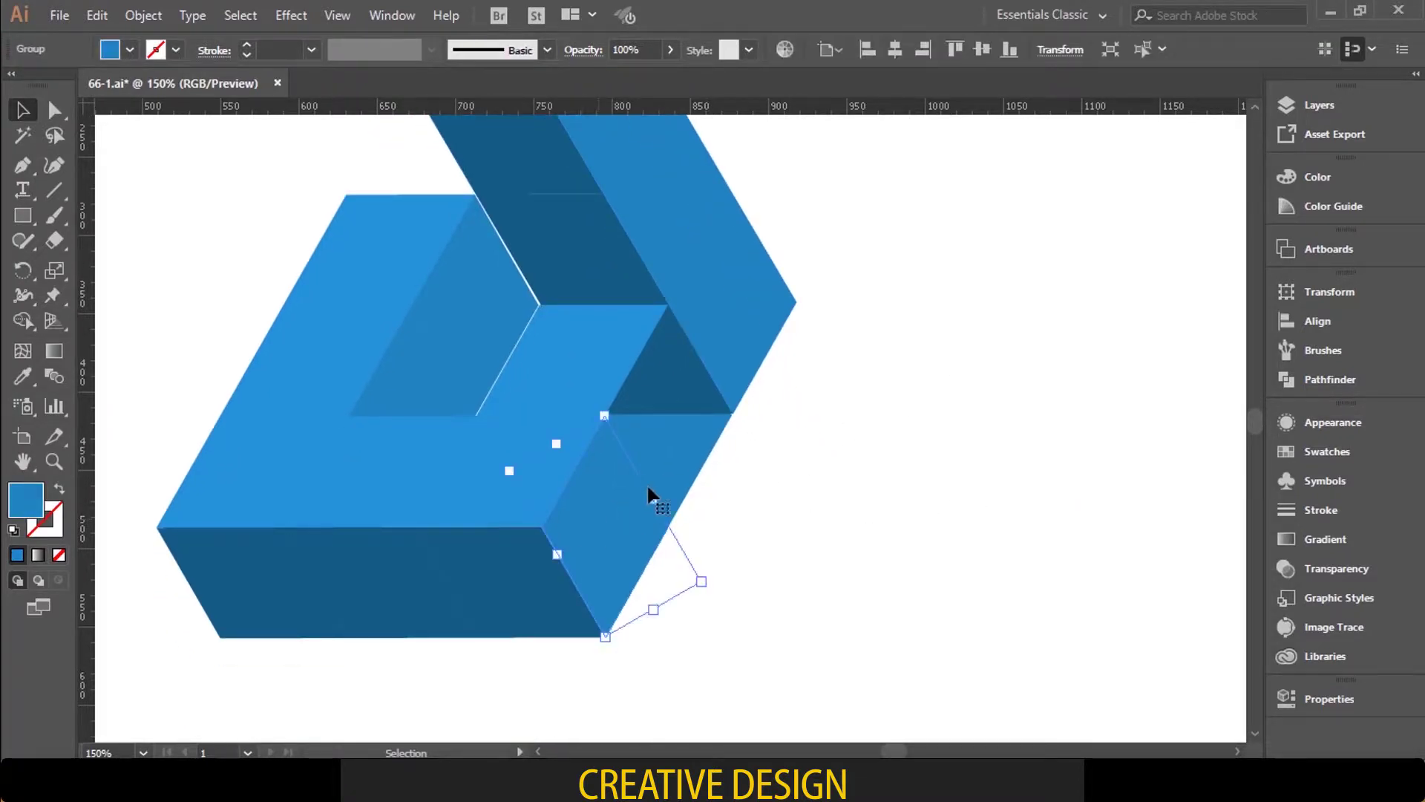
right_click(691, 435)
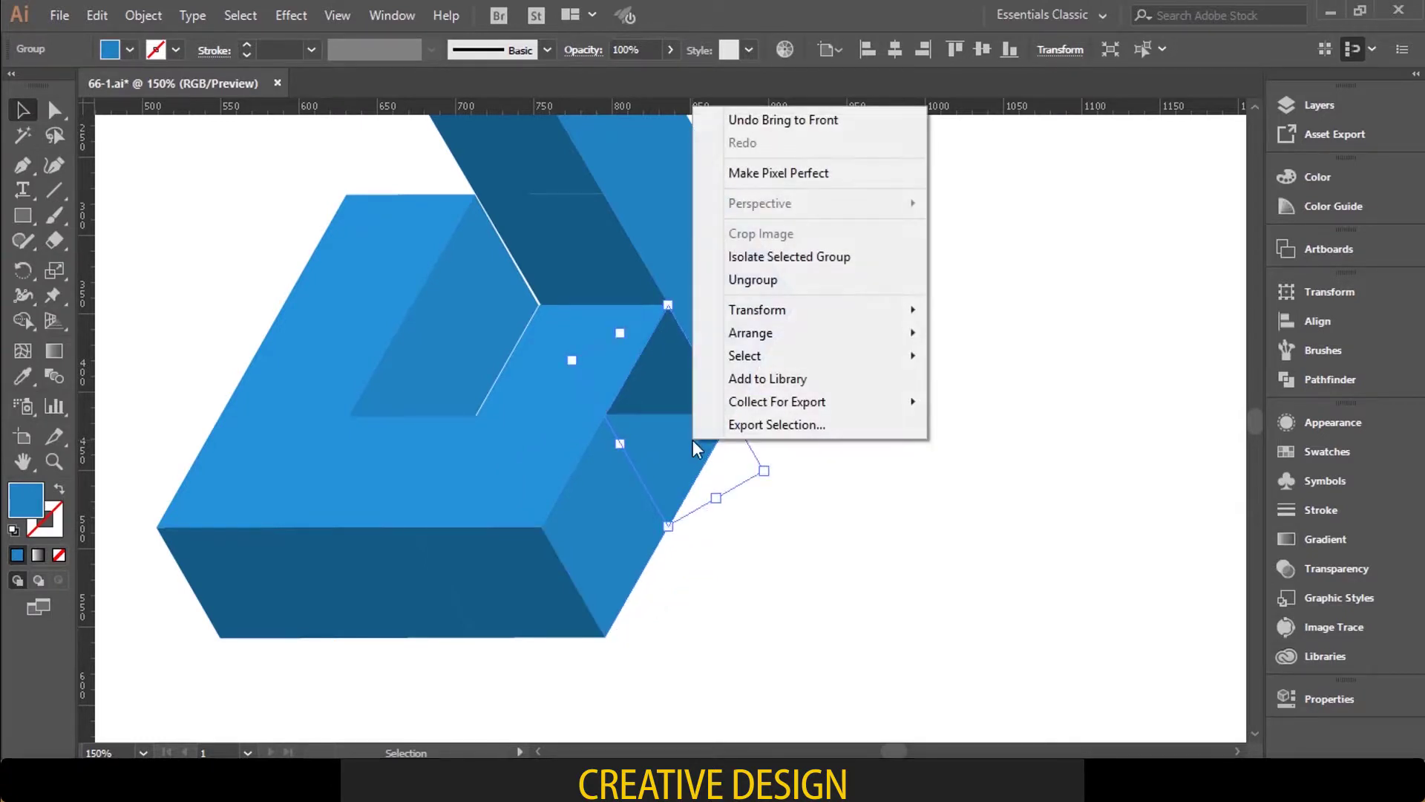
mouse_move(854, 333)
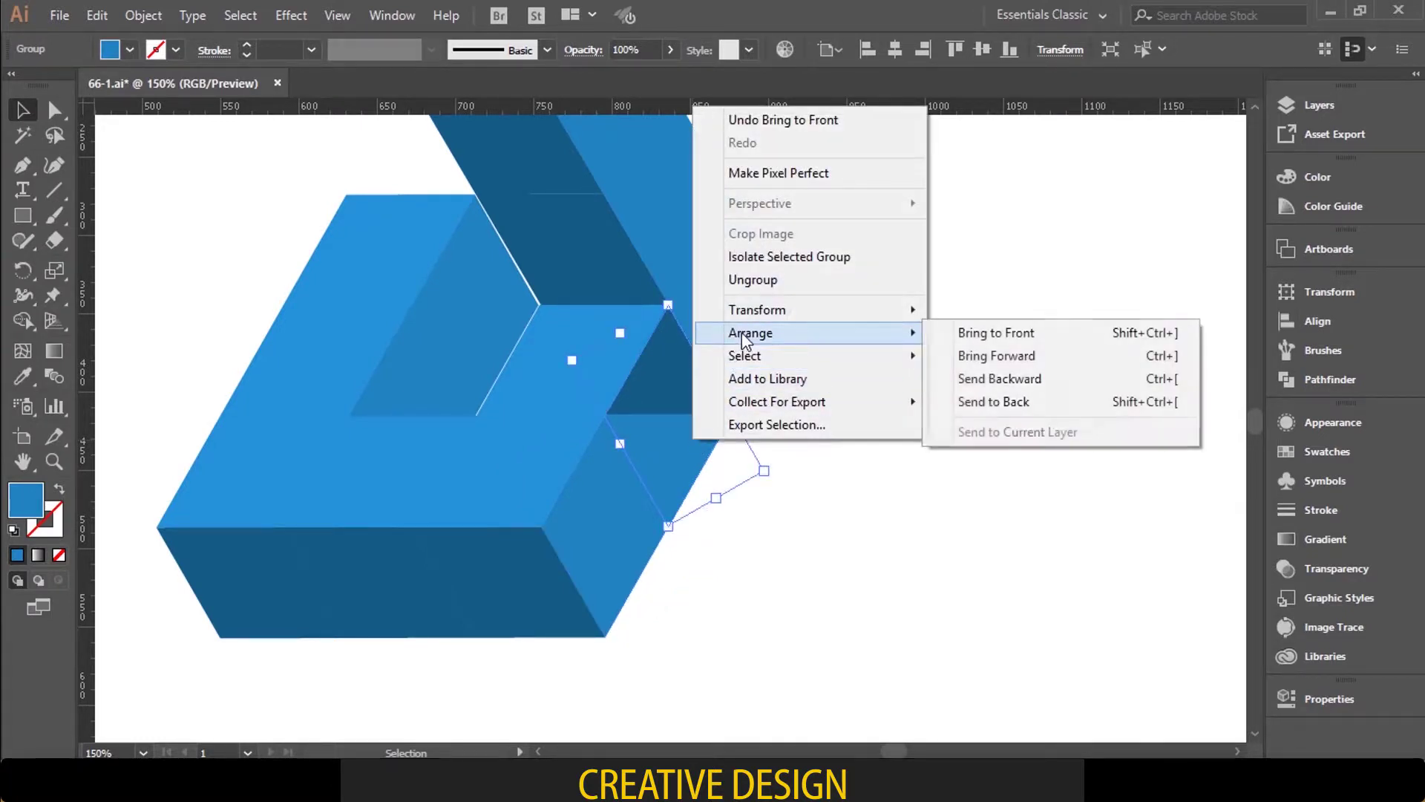
click(974, 332)
click(974, 331)
key(ctrl+1)
key(ctrl+minus)
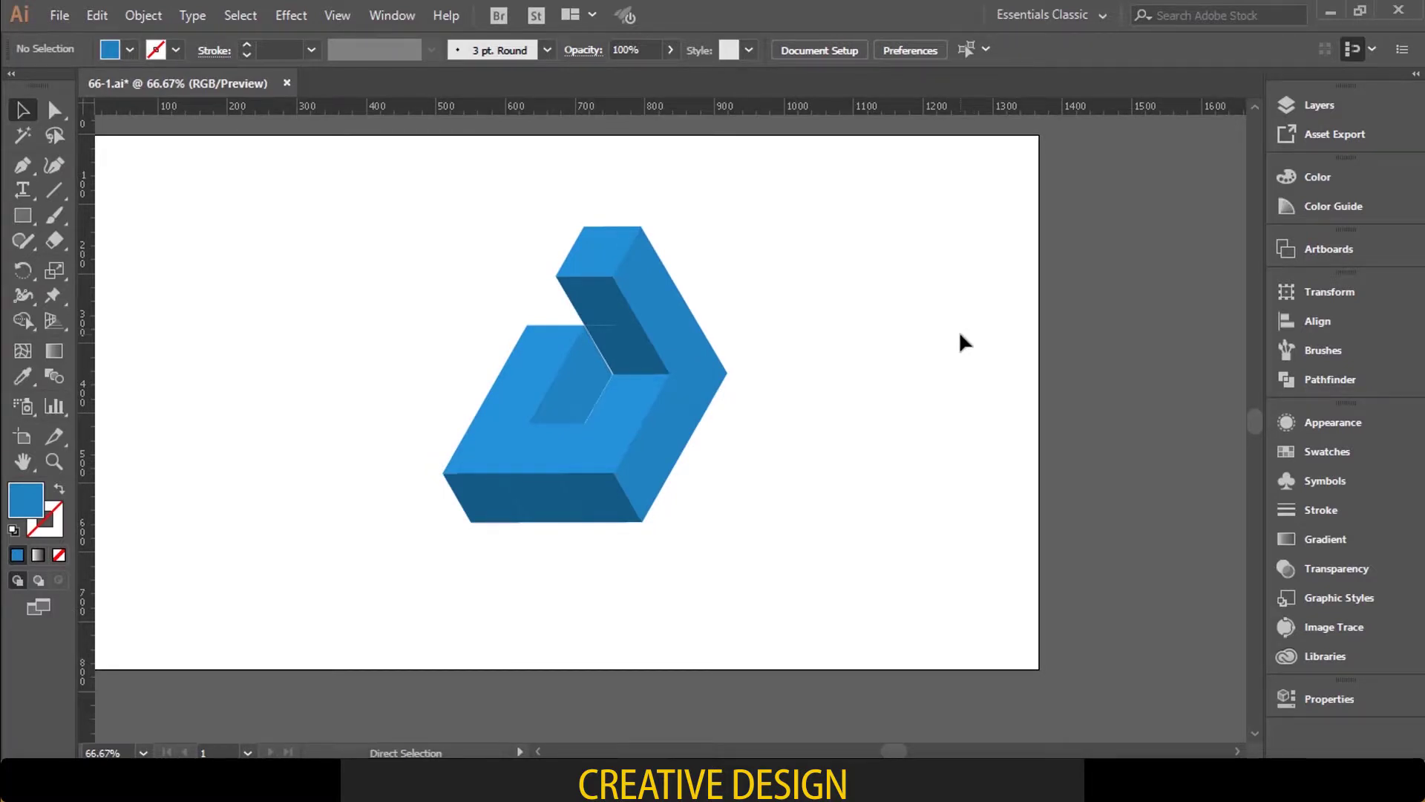
key(ctrl+1)
click(693, 305)
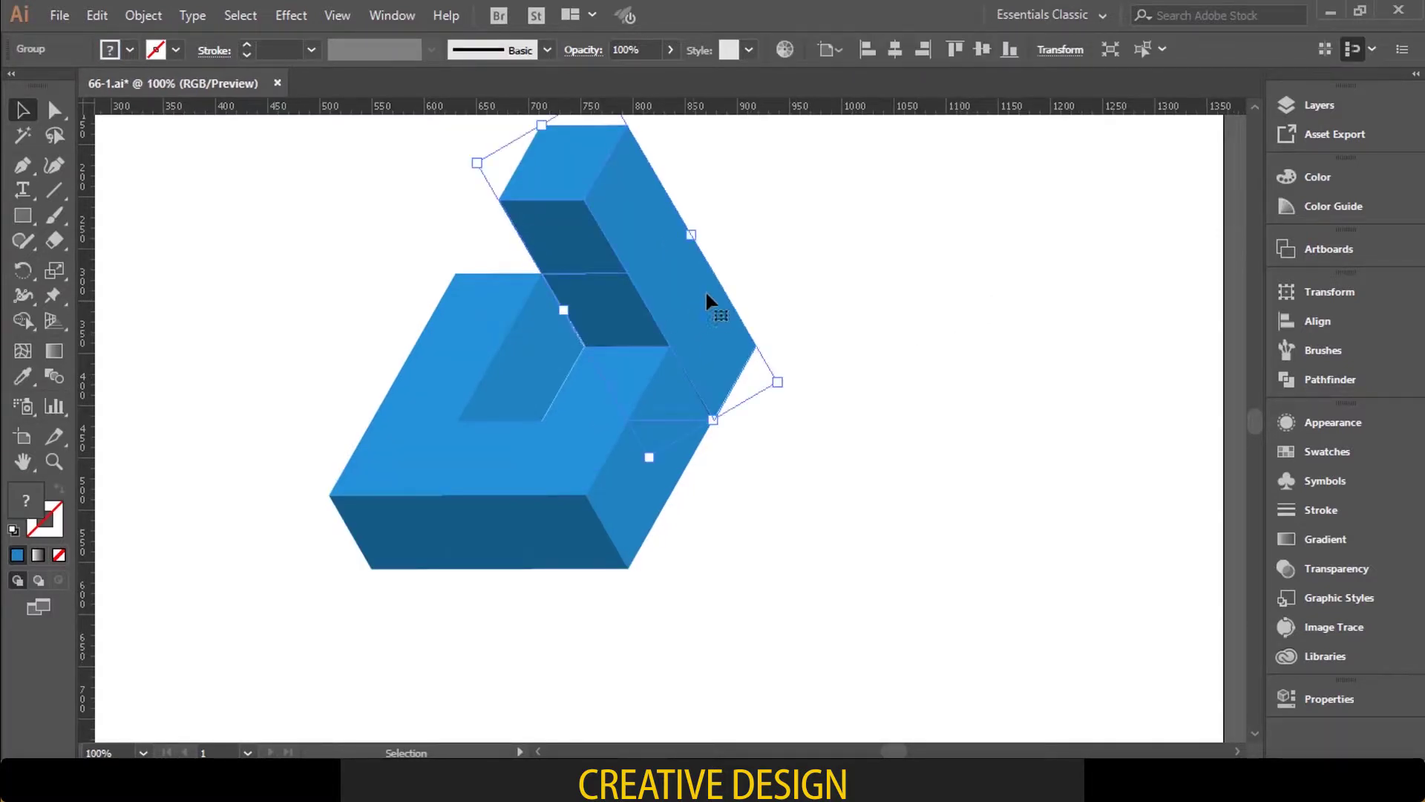
click(148, 18)
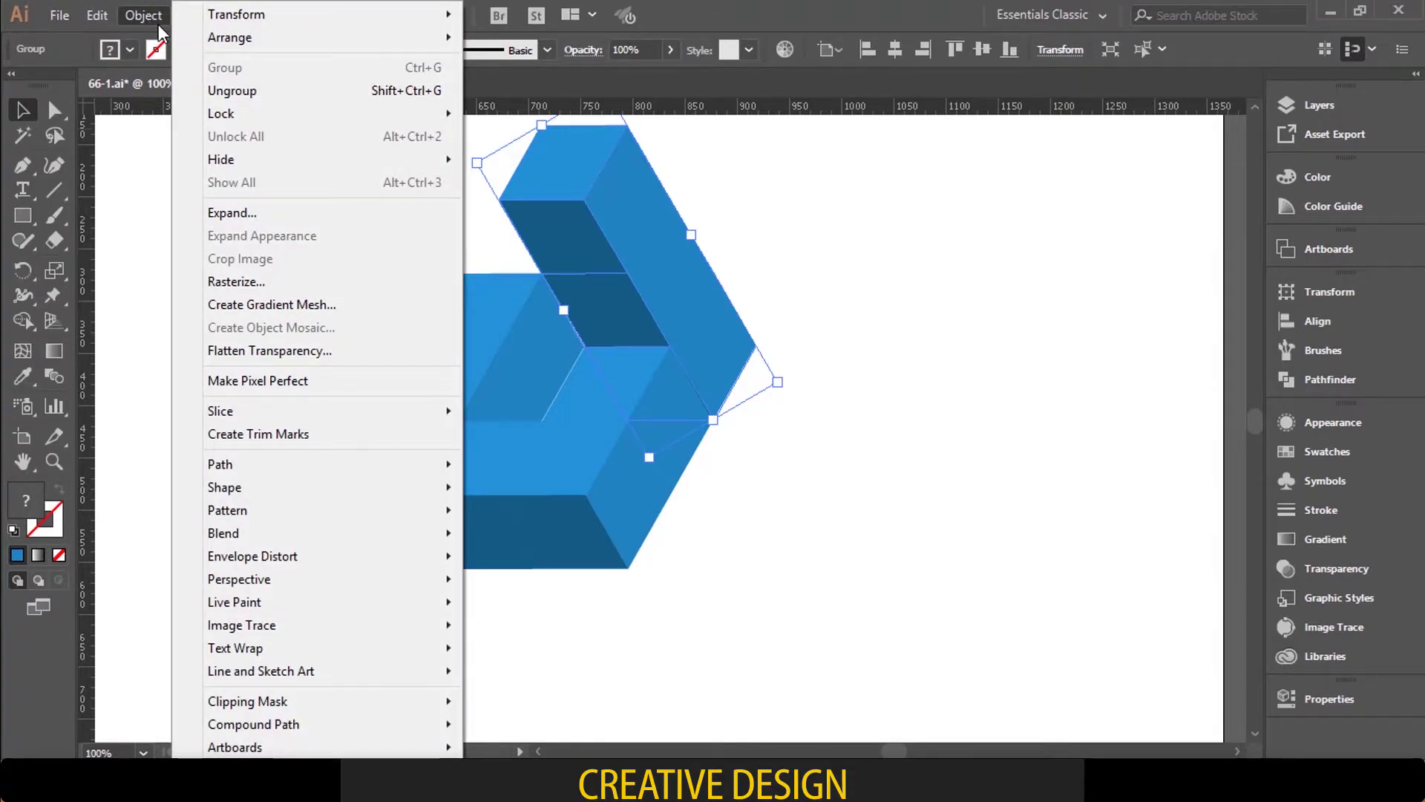
click(874, 202)
Step: Set the fill of both pieces of the side face inside the U block's opening to a slightly darker blue
click(532, 371)
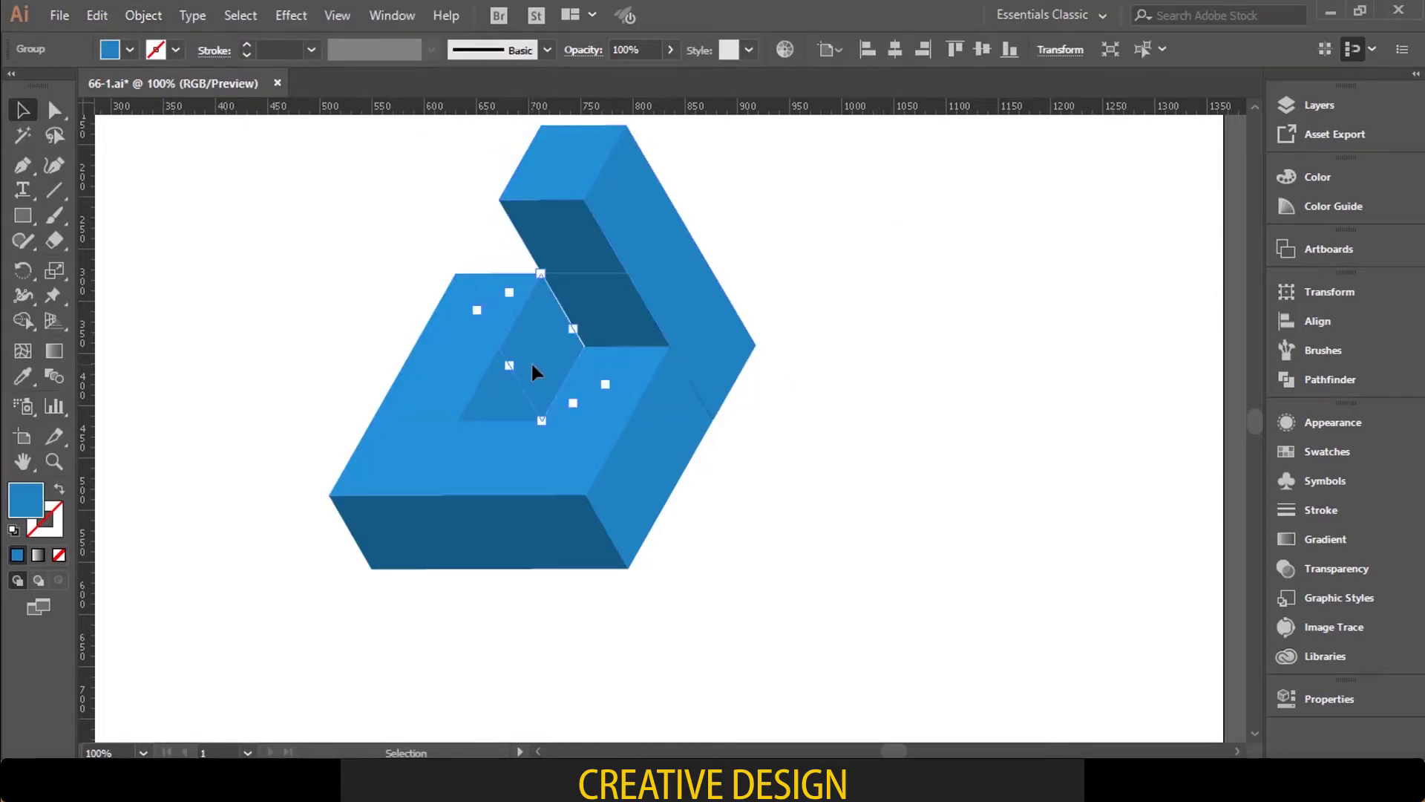
shift+click(501, 401)
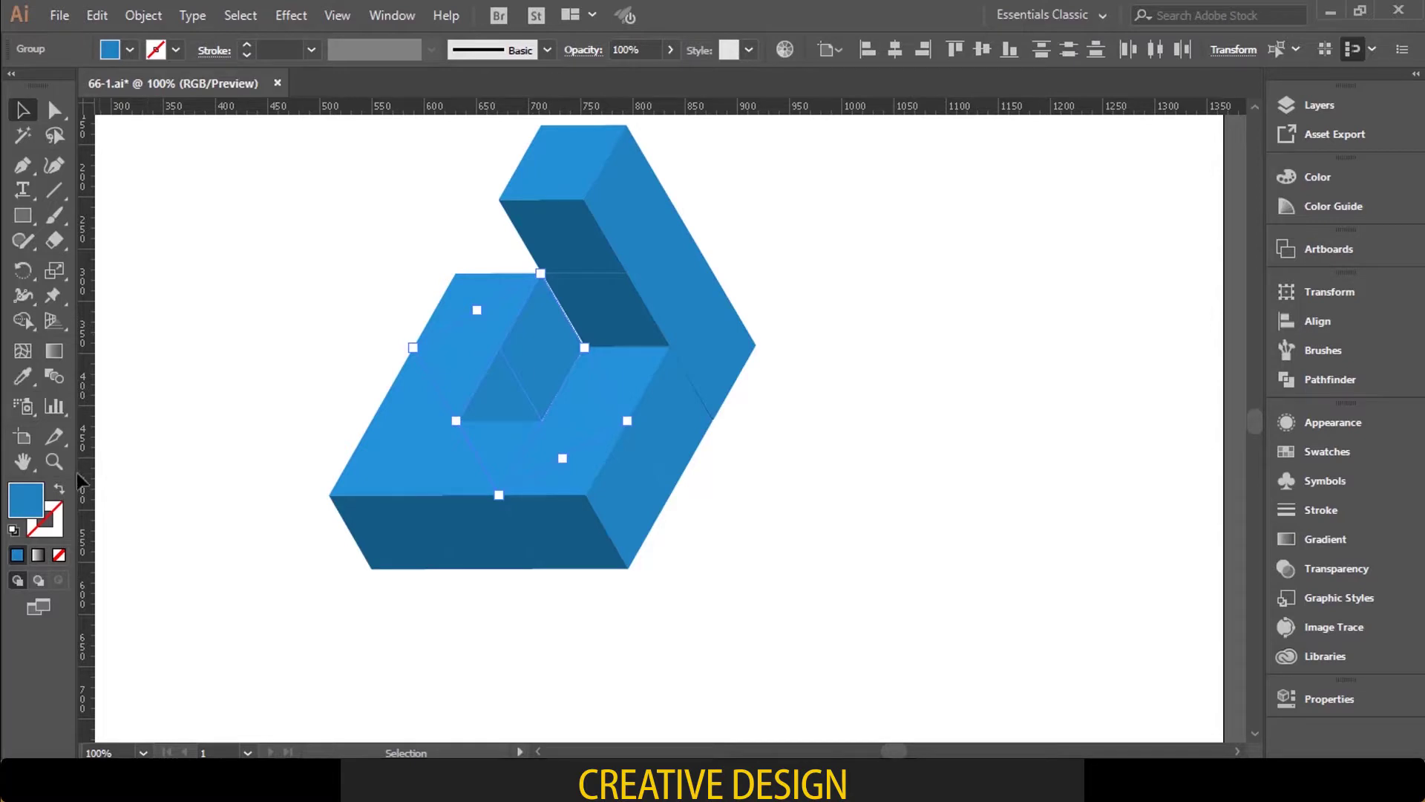
double_click(26, 501)
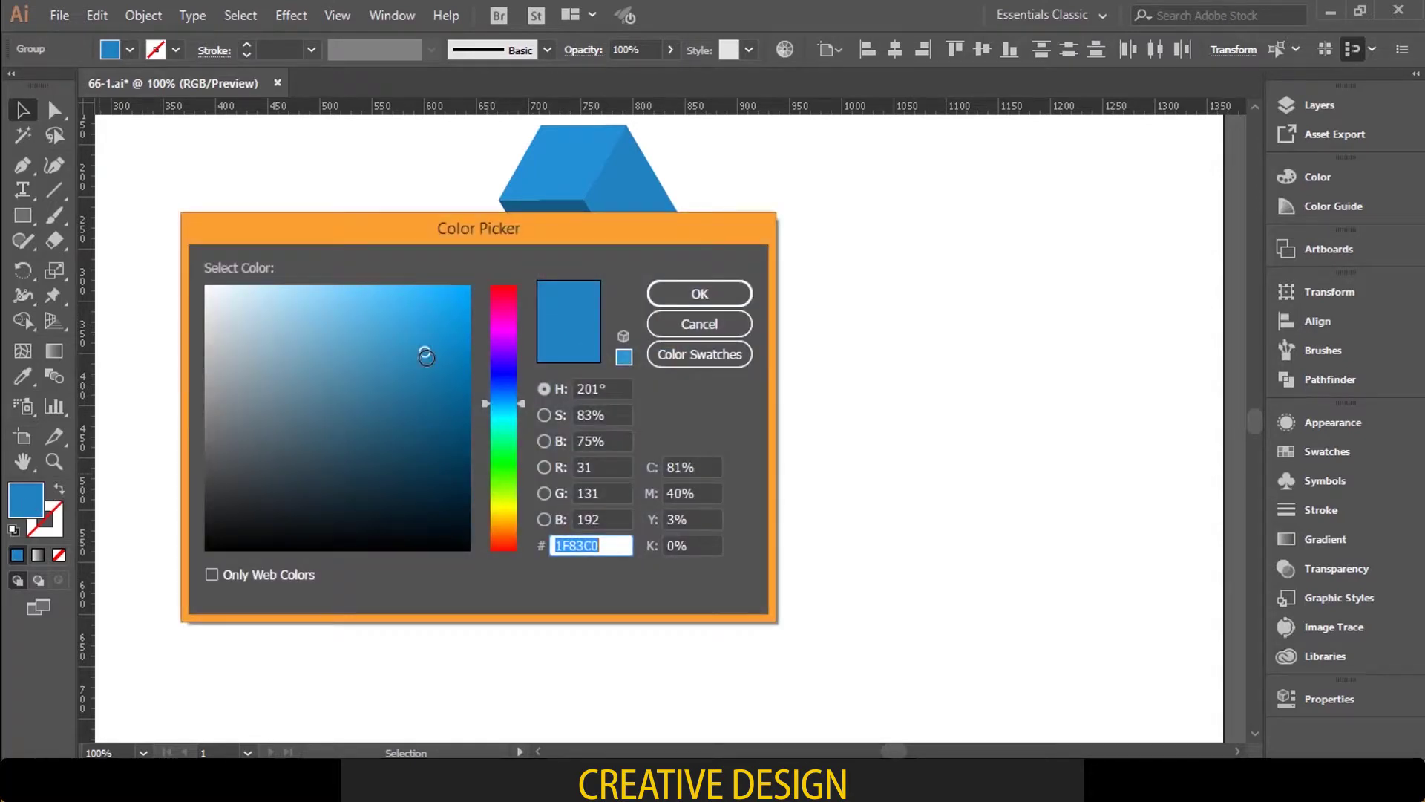
drag(426, 358, 433, 372)
click(700, 294)
click(865, 324)
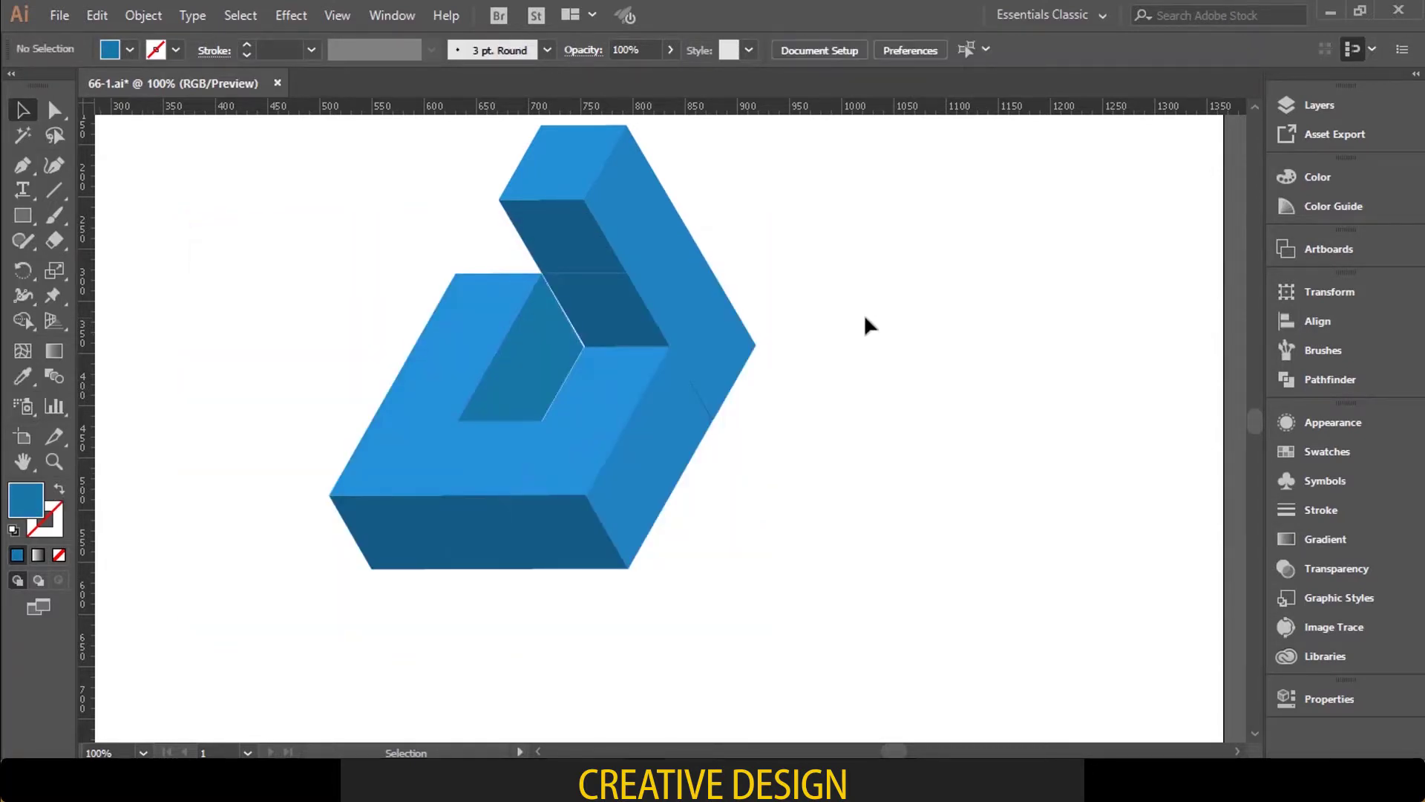
Step: Group all the face pieces of the block design into a single object
key(ctrl+minus)
key(ctrl+minus)
drag(817, 252, 453, 545)
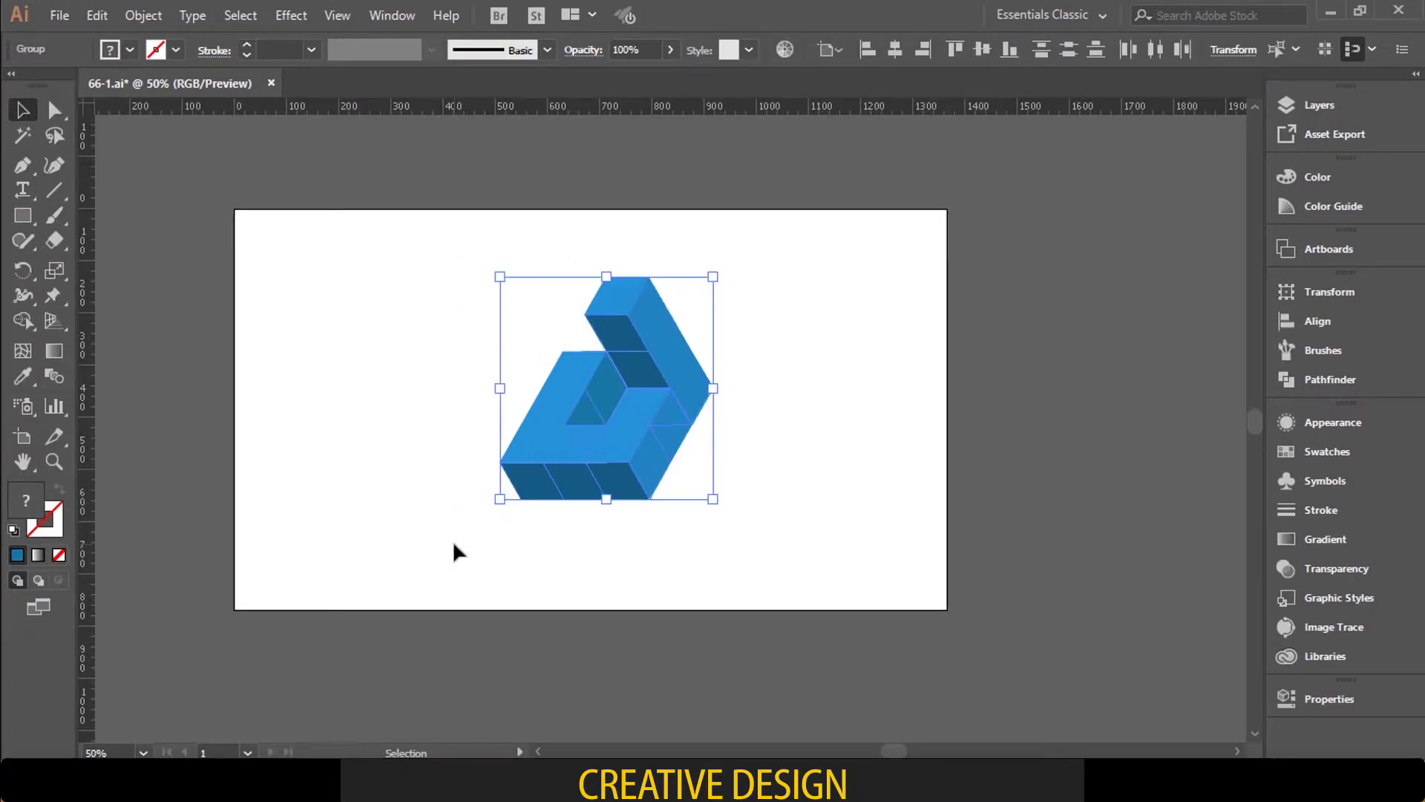
click(147, 17)
click(208, 75)
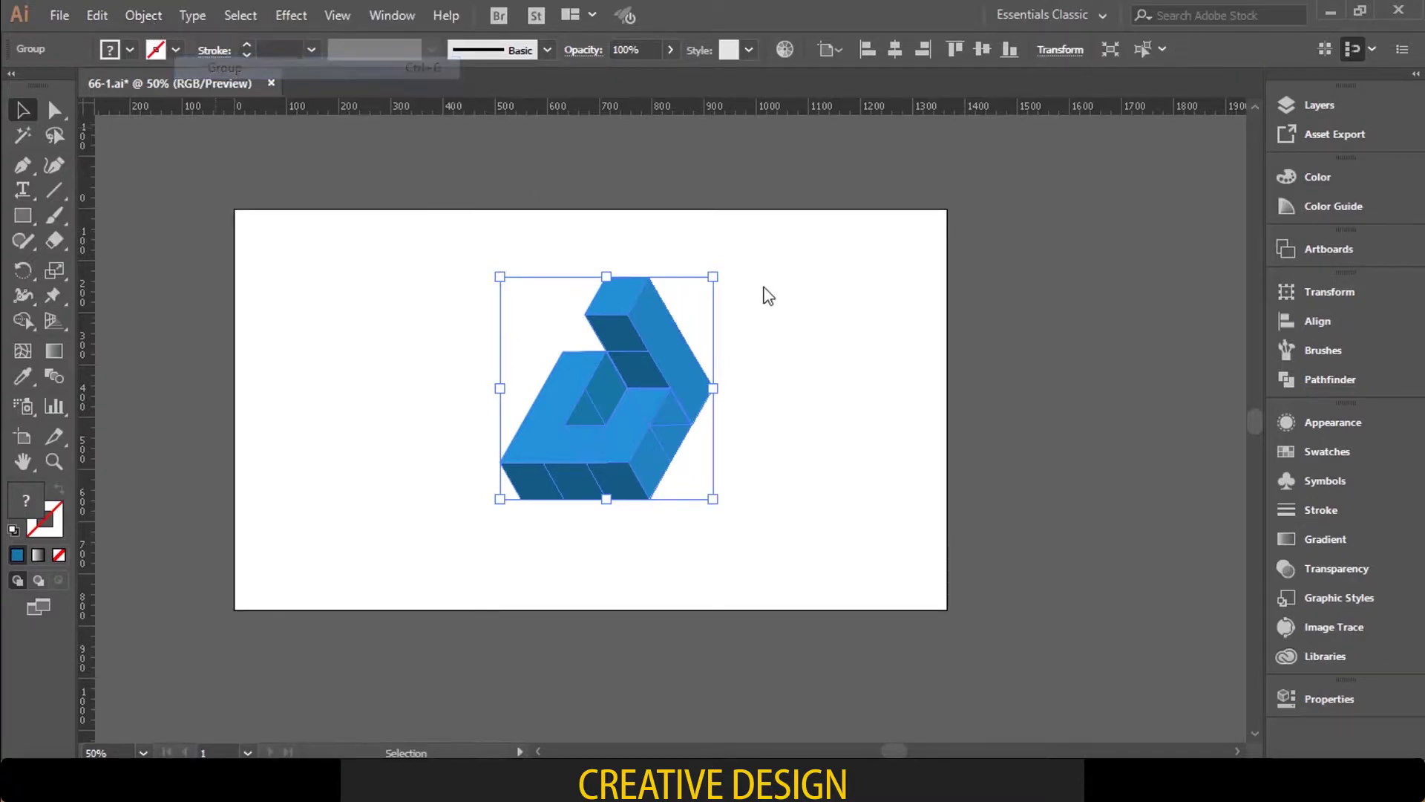
click(805, 319)
key(ctrl+plus)
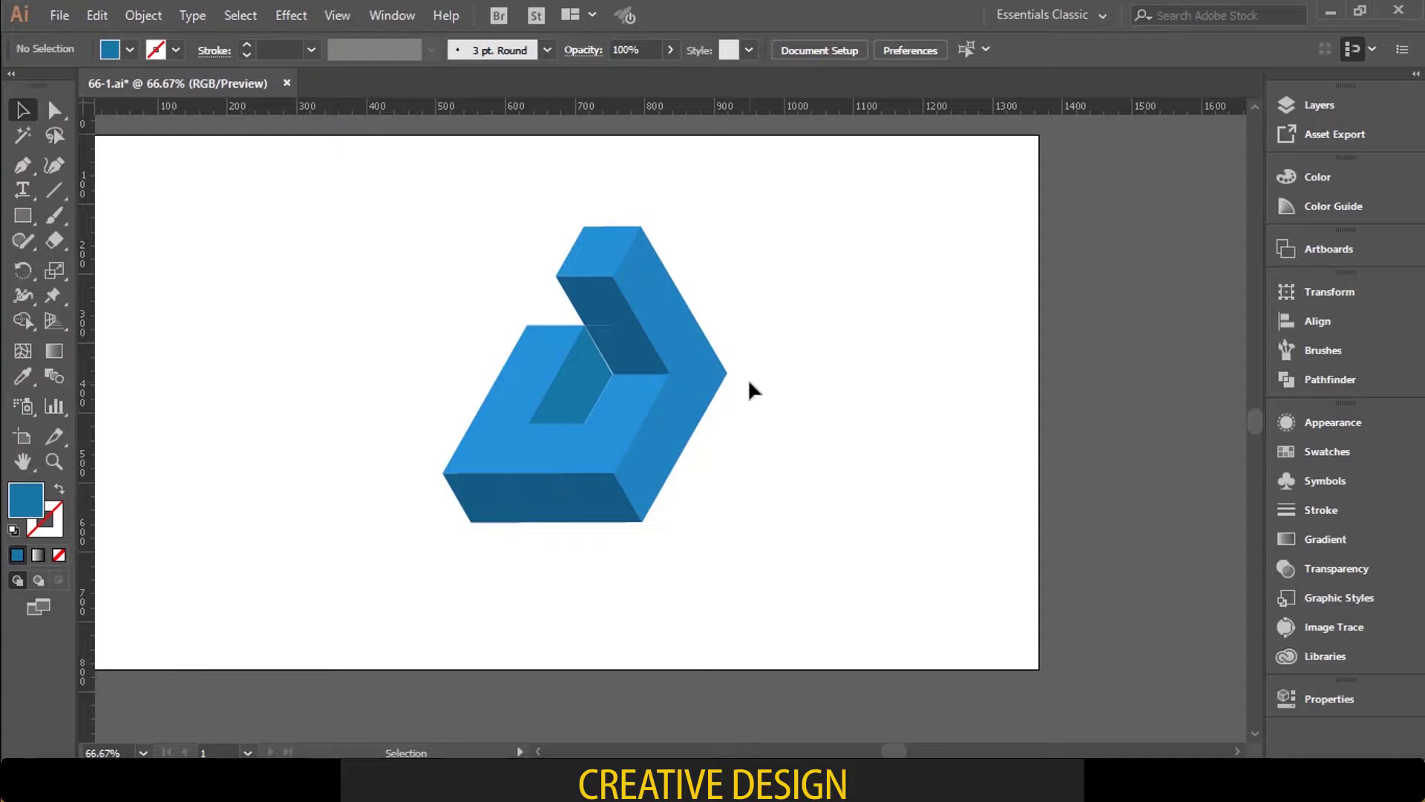
Step: Scale the grouped block down slightly about its center and move it into the upper part of the artboard
key(ctrl+minus)
click(698, 421)
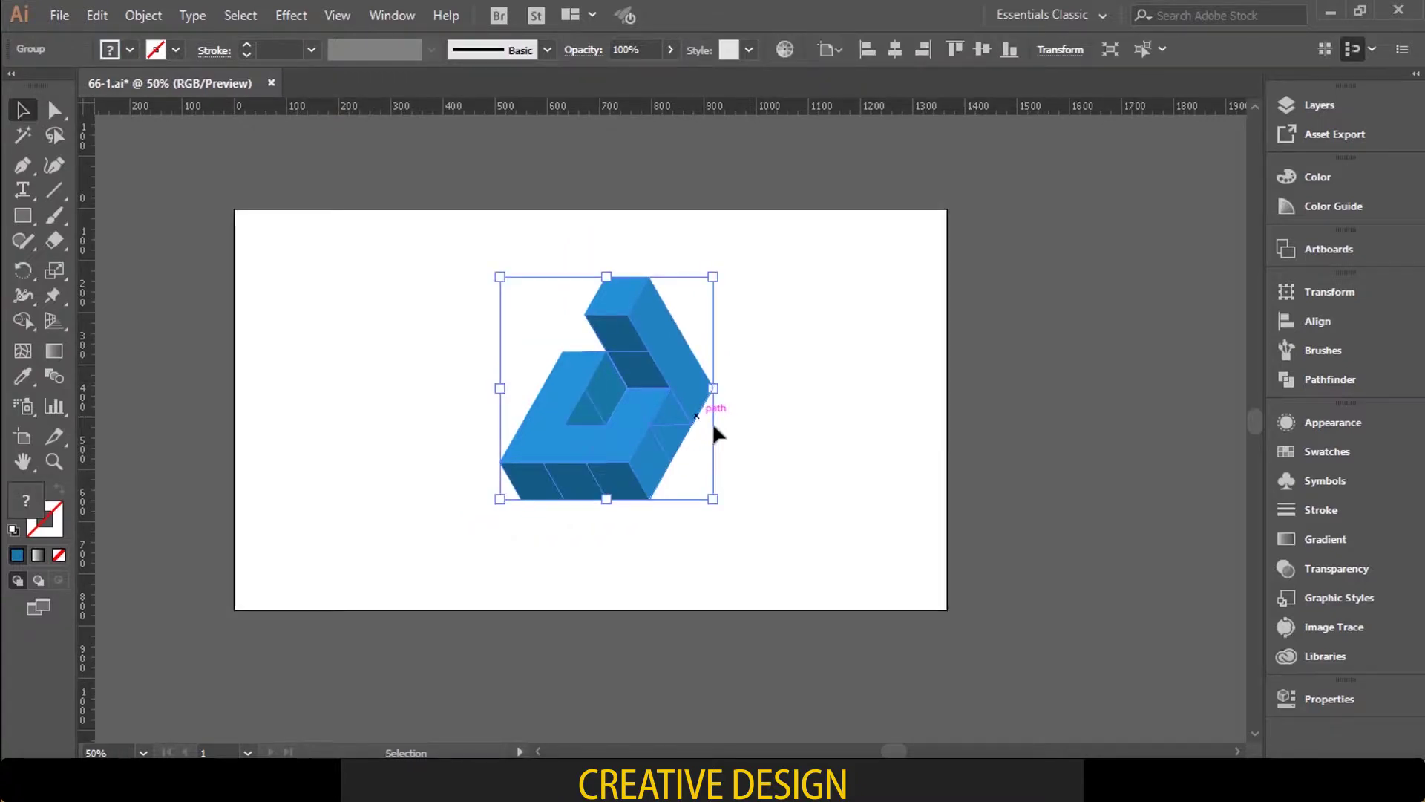
drag(712, 499, 695, 480)
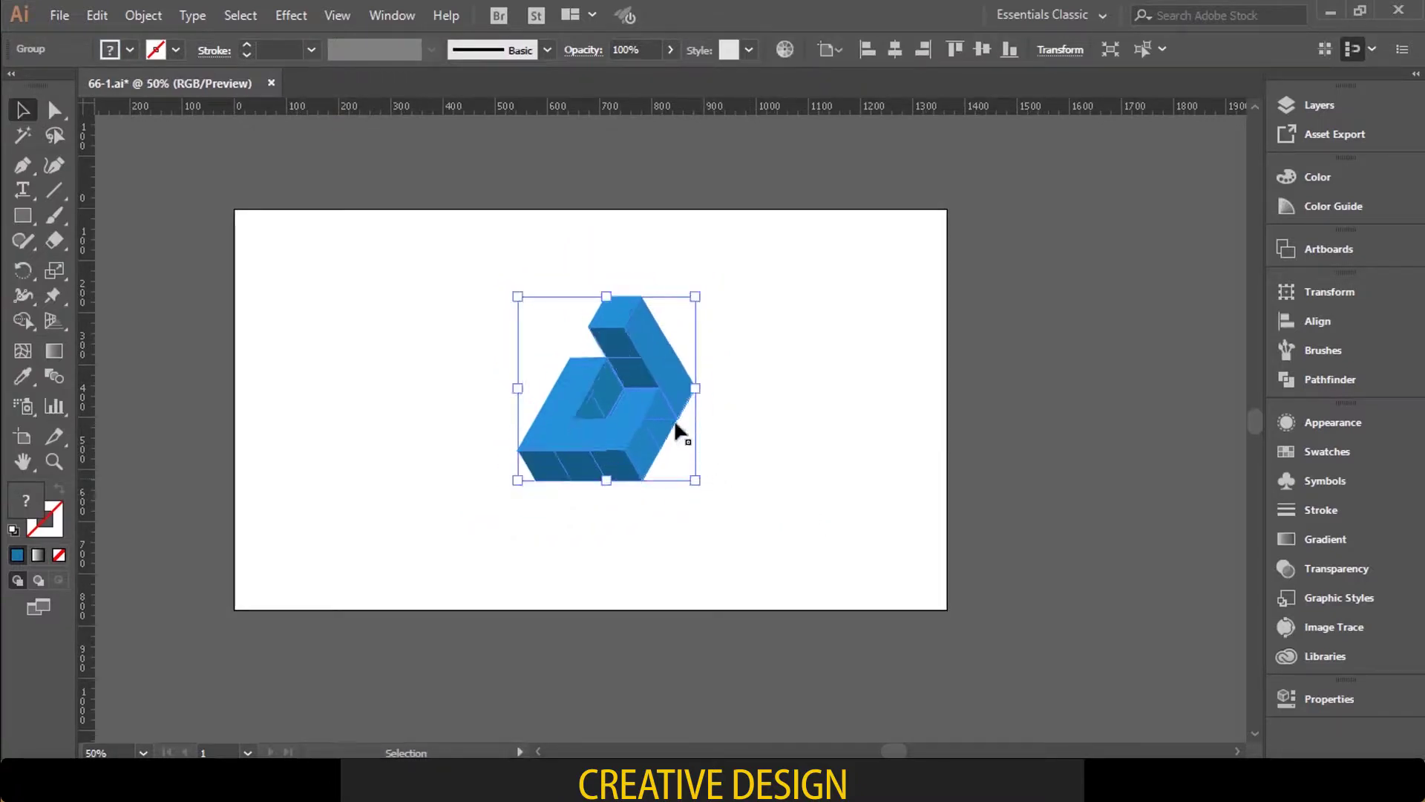
drag(658, 398, 652, 369)
click(764, 368)
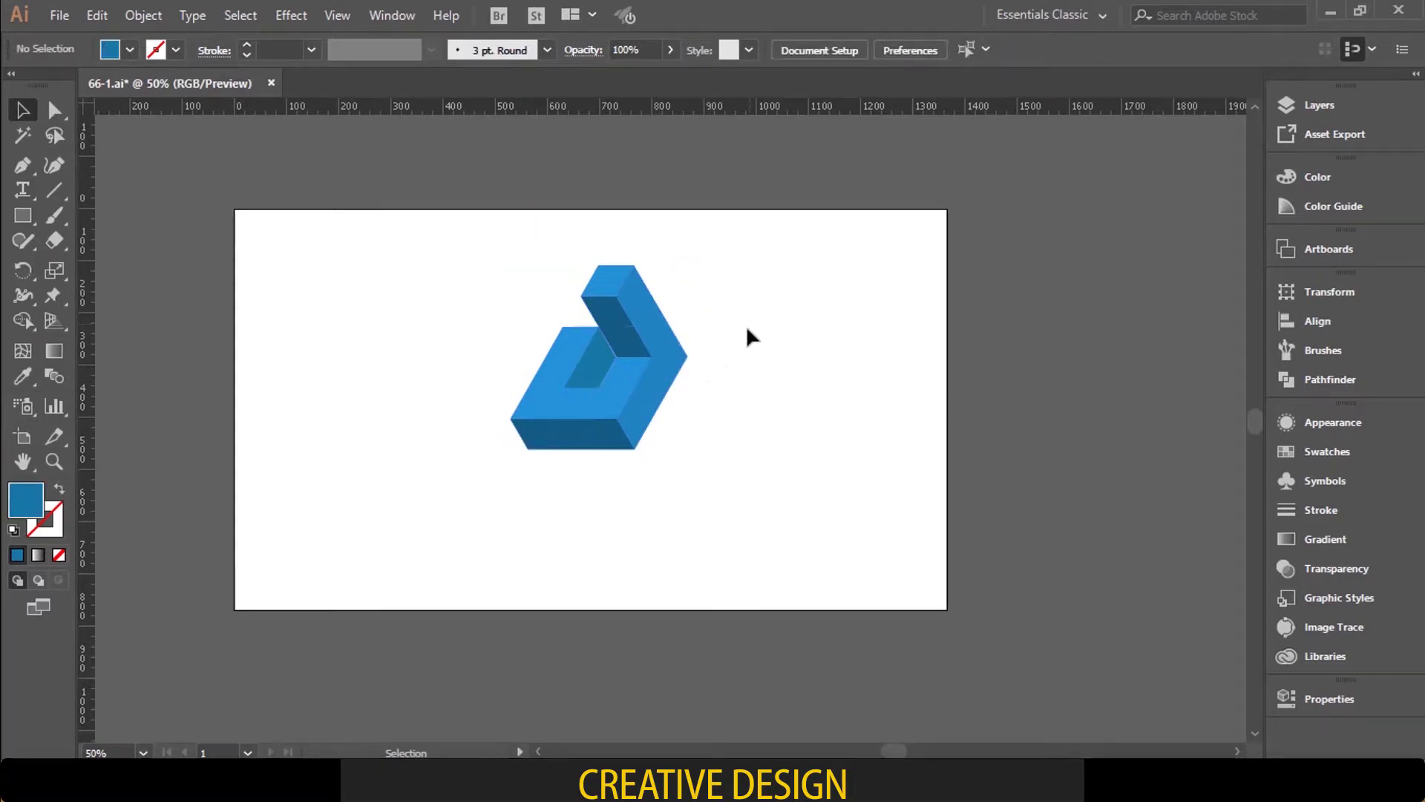
Step: Center the block group on the artboard horizontally and vertically, and move it straight up into the upper half
click(665, 338)
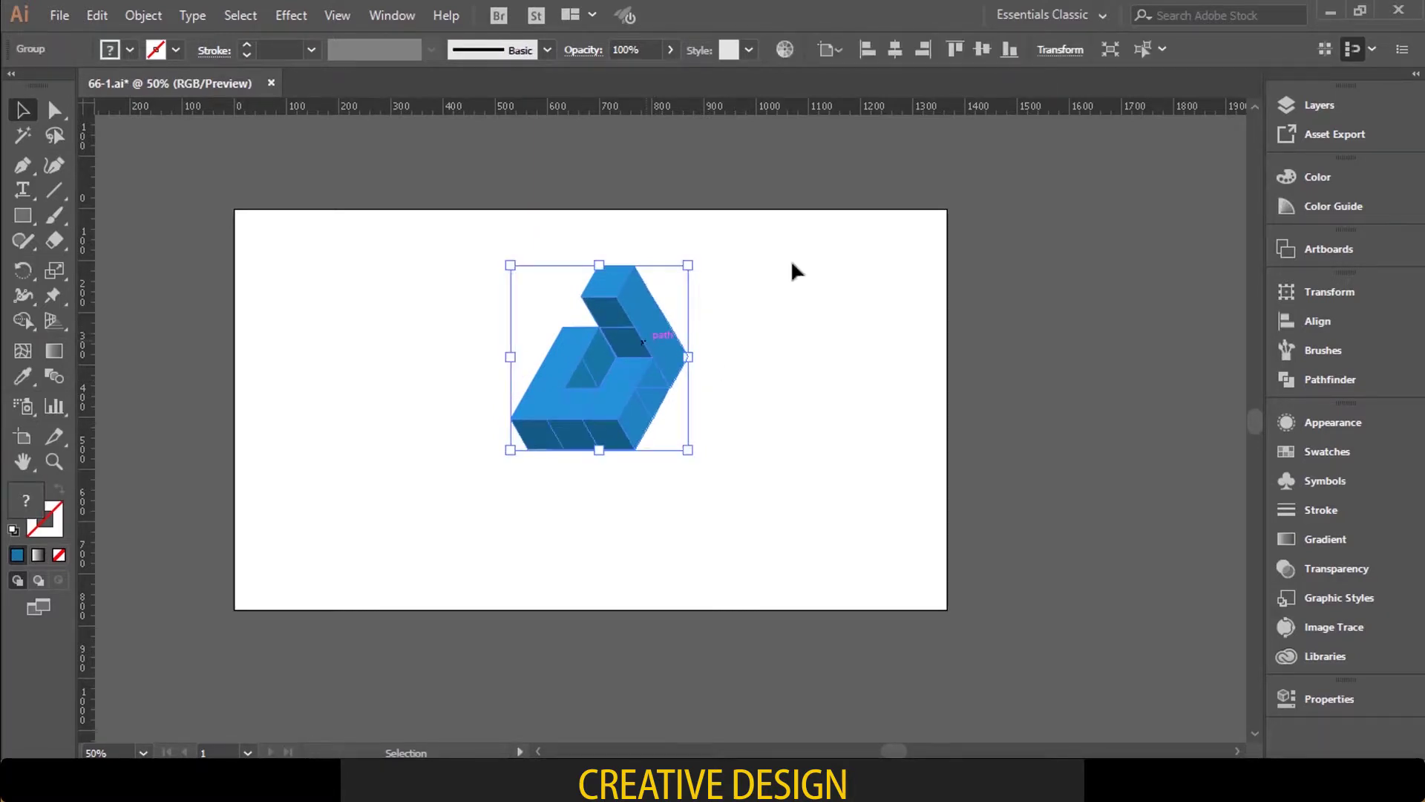
click(897, 47)
click(981, 51)
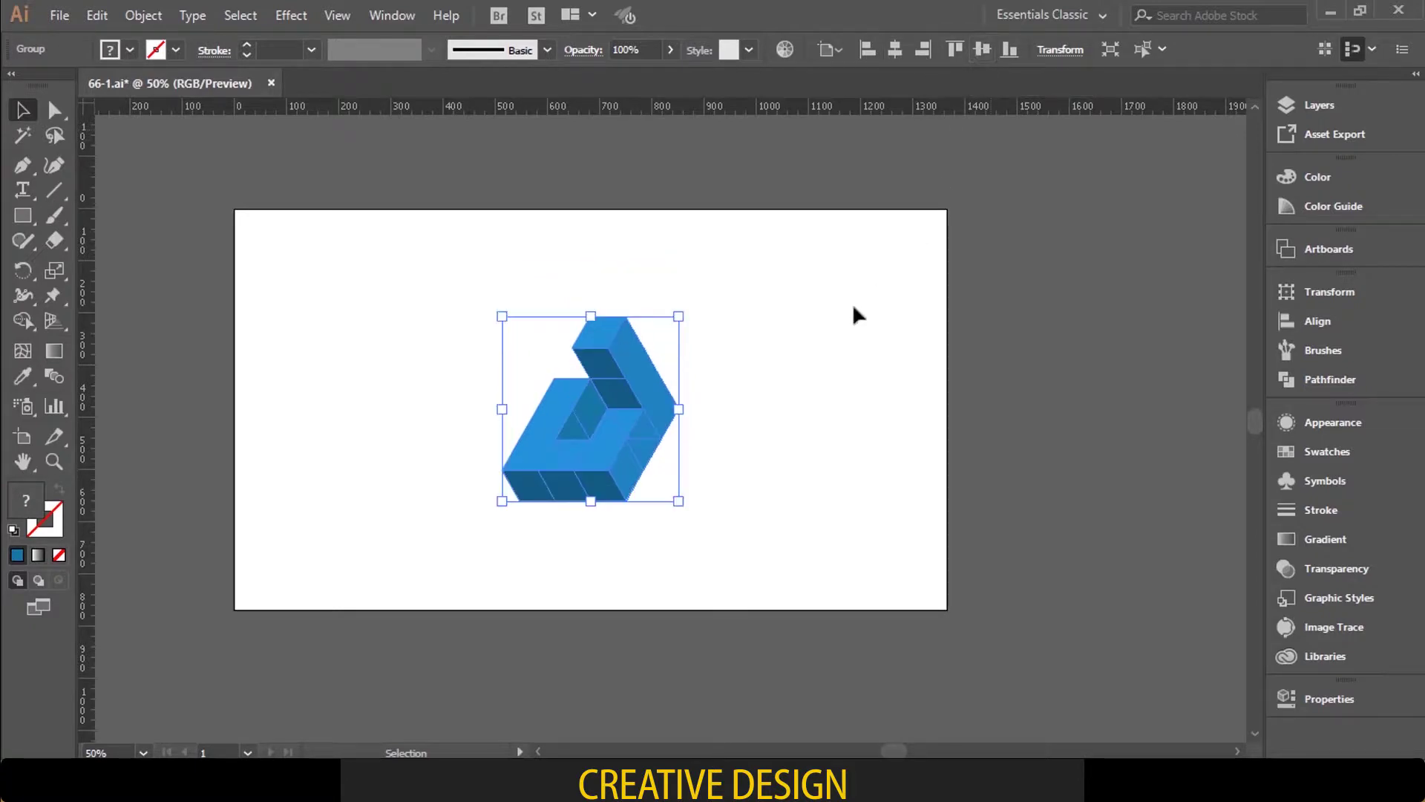
drag(801, 319, 841, 322)
click(842, 329)
drag(726, 399, 728, 336)
click(877, 323)
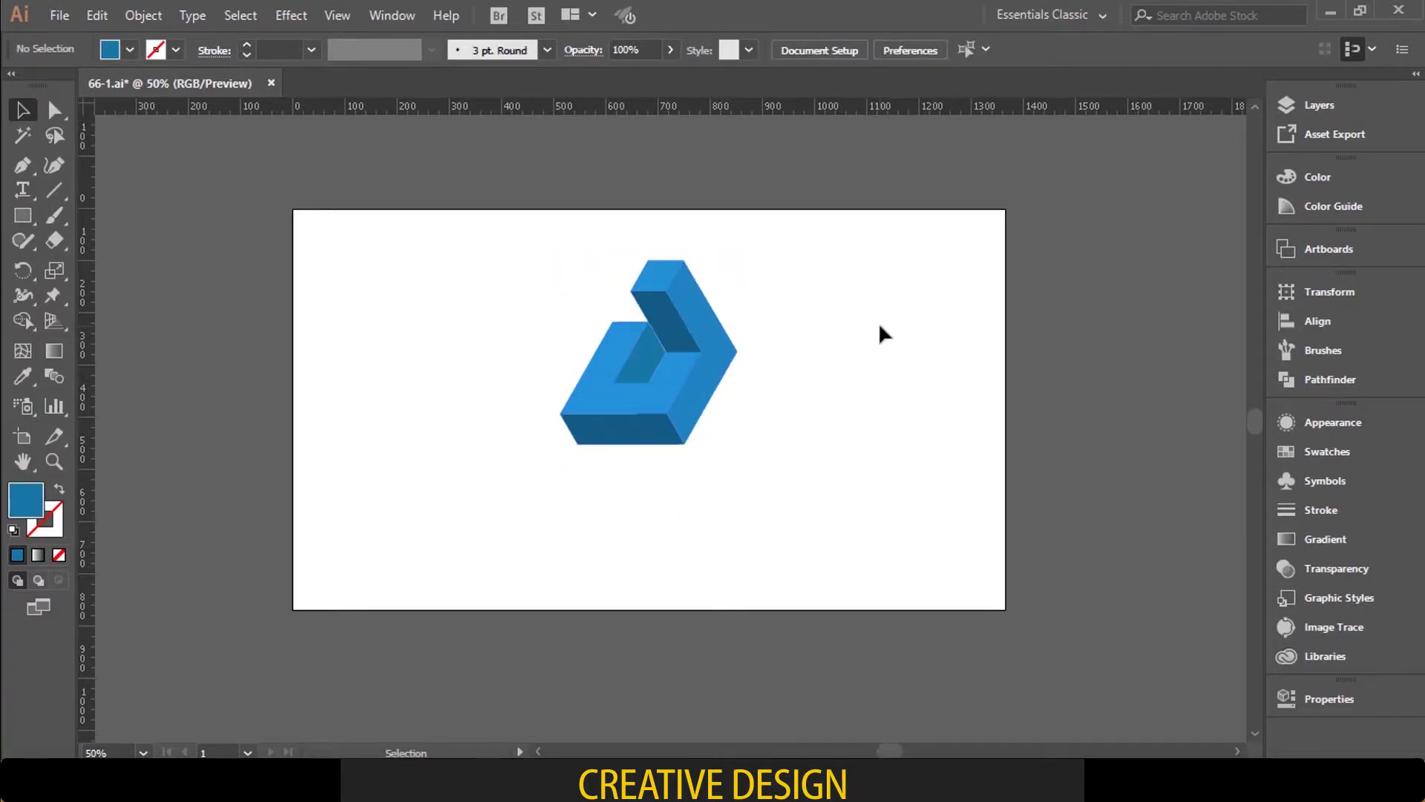
Step: Draw a large upright triangle around the block with the Star tool, using no fill and a blue 1 pt stroke
click(34, 212)
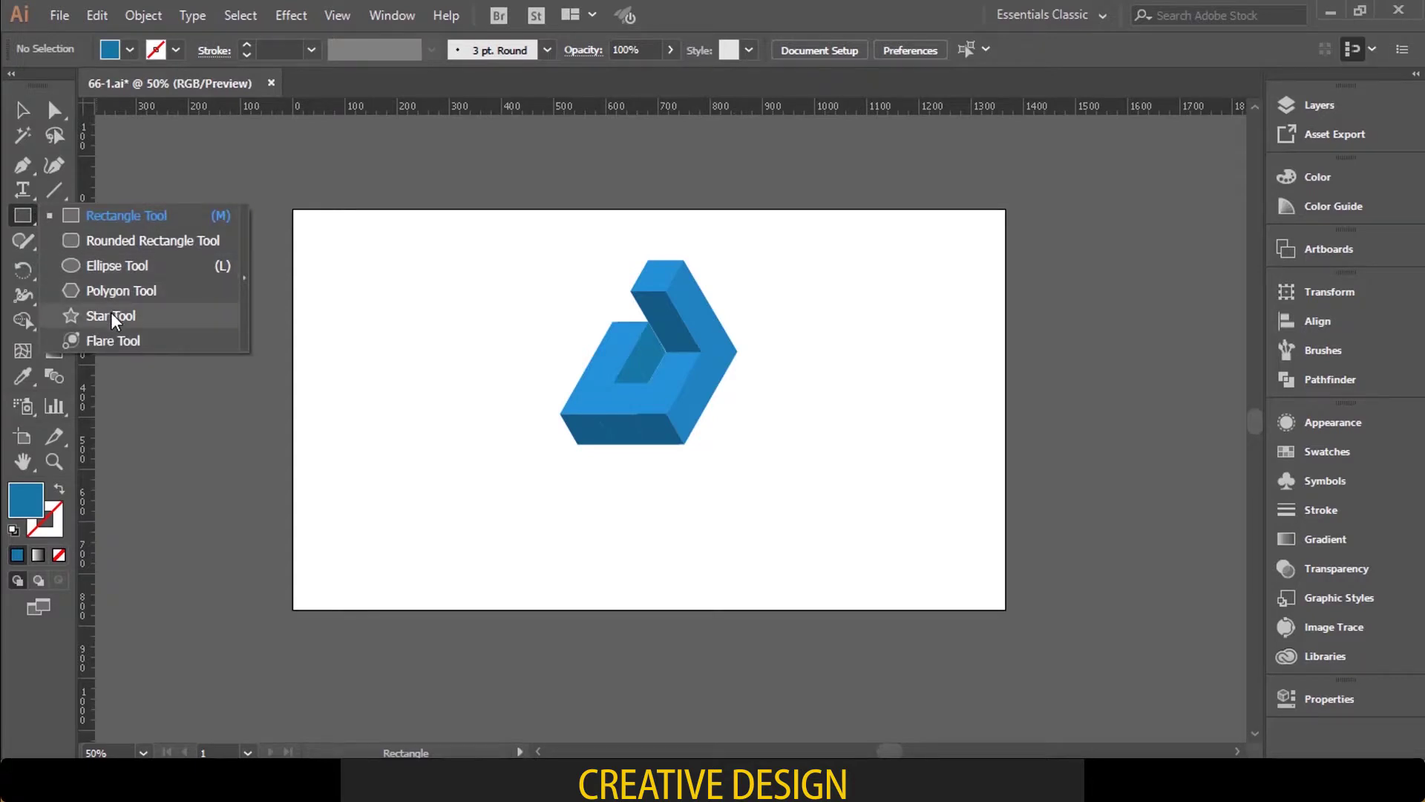
click(111, 314)
click(61, 490)
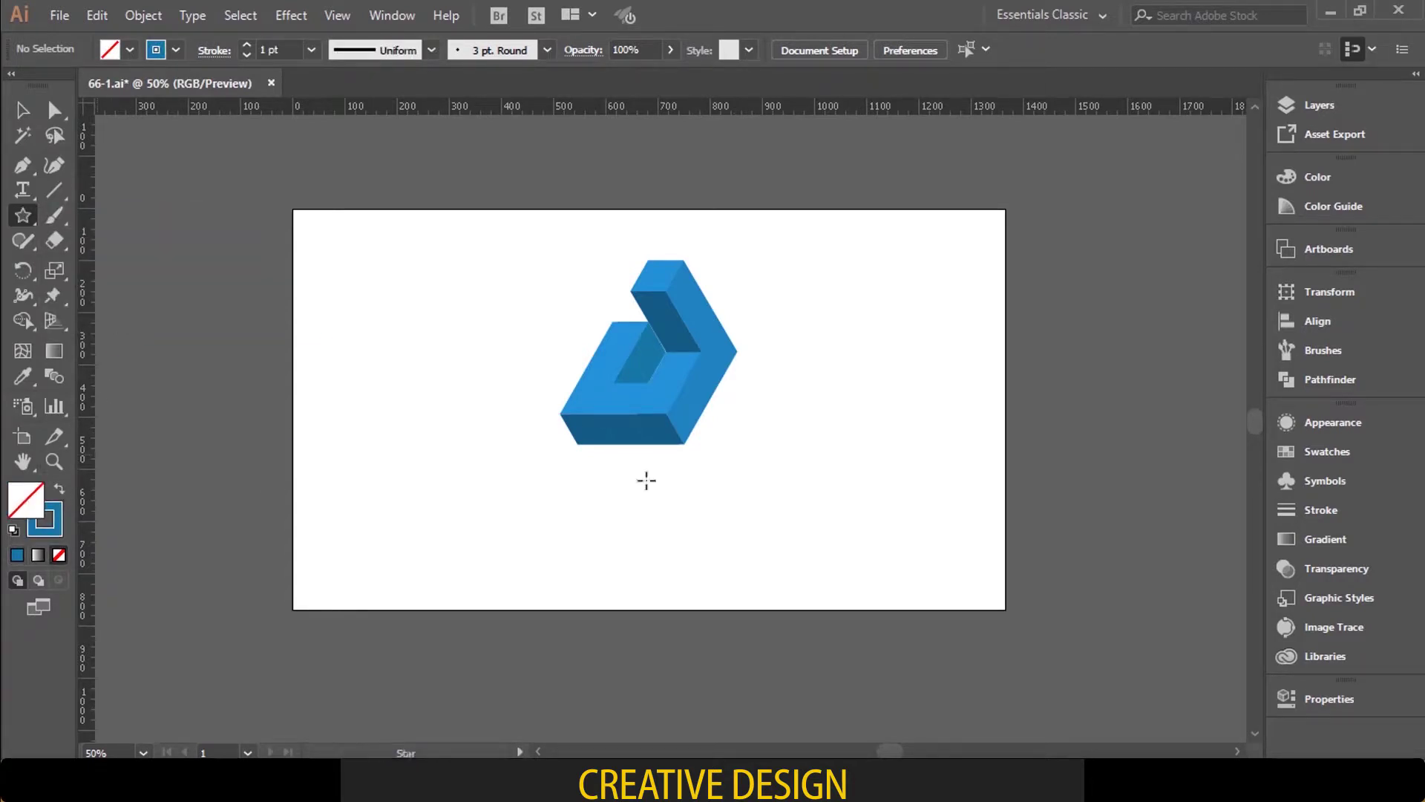
drag(654, 464, 684, 233)
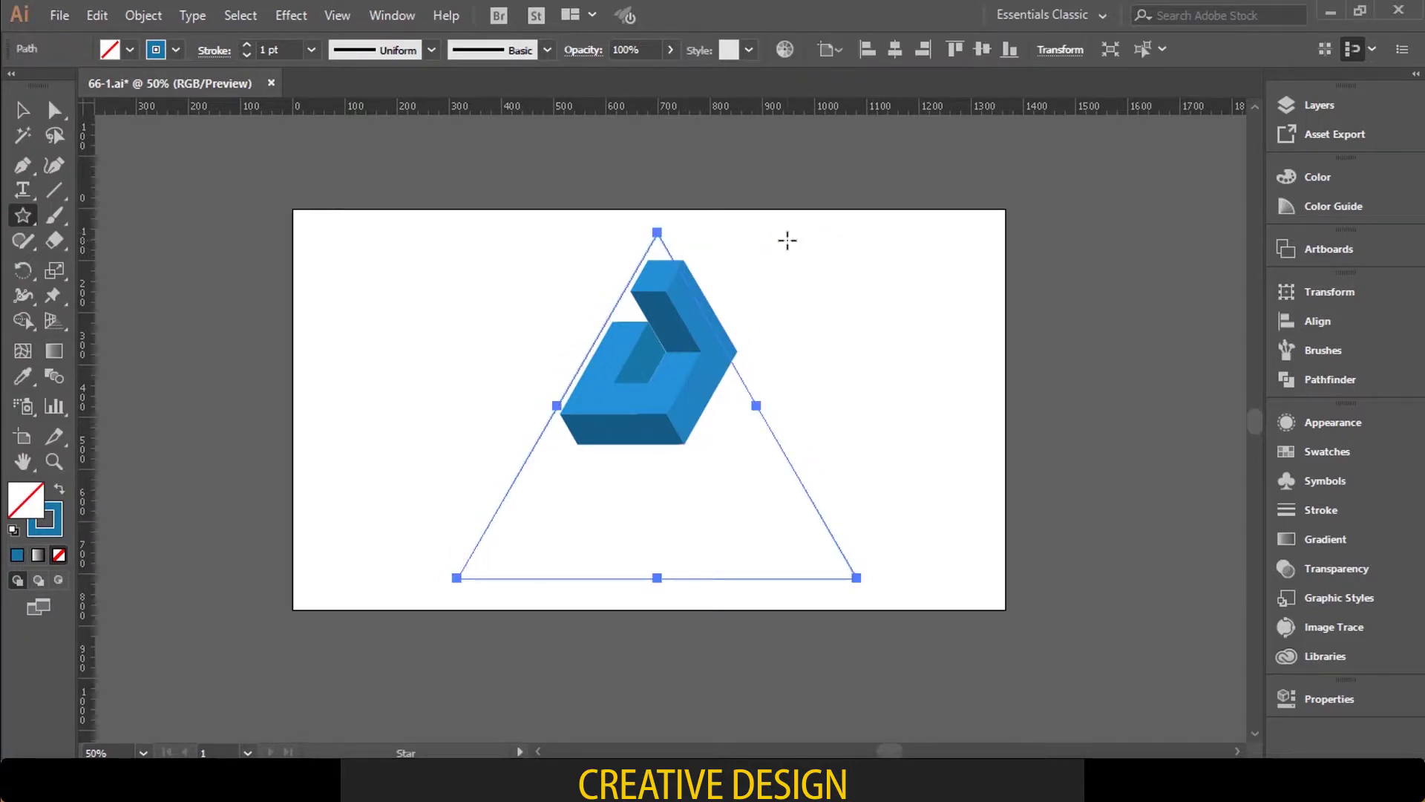
click(23, 110)
click(898, 279)
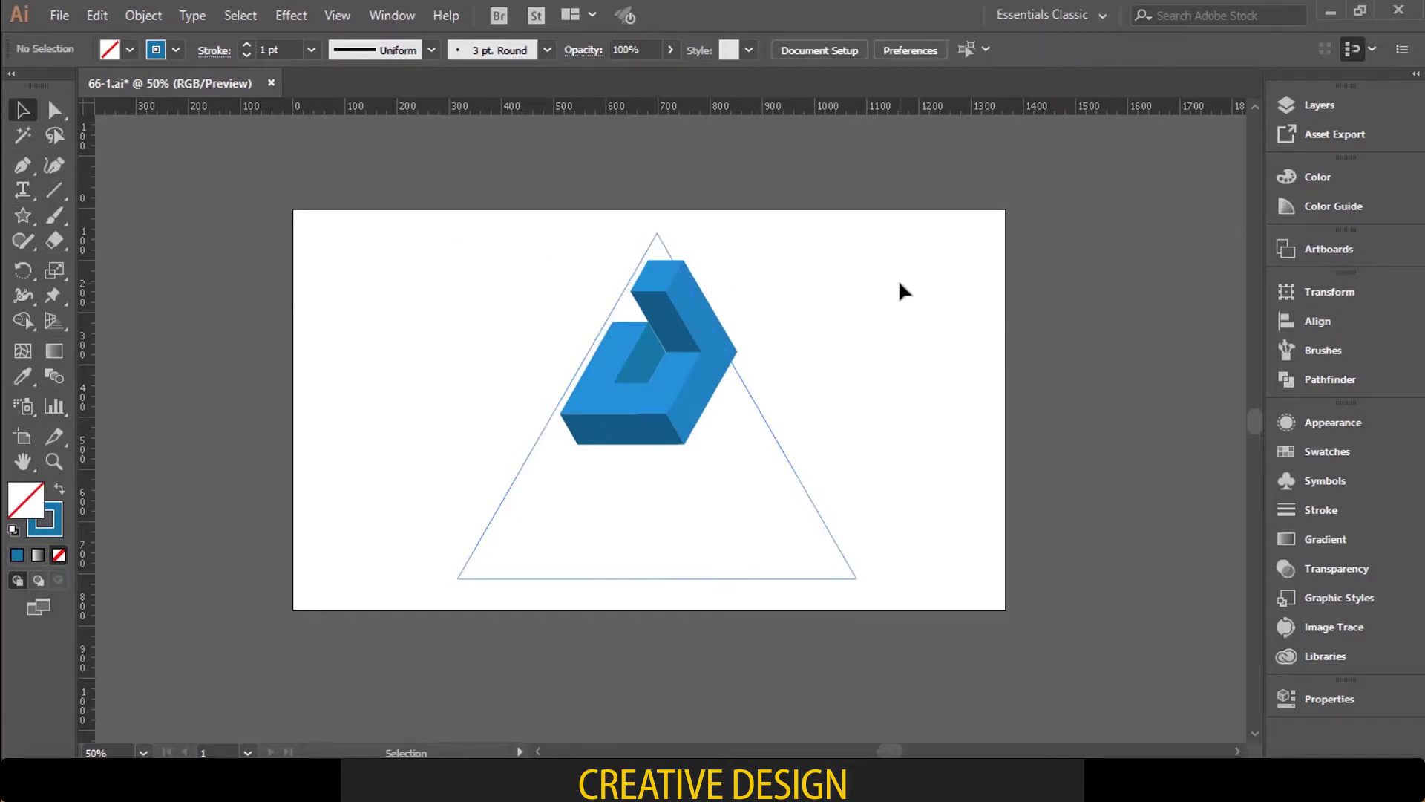
Step: Shift the triangle slightly to the right so its sloping sides line up with the block's outer edges
key(ctrl+plus)
drag(785, 395, 794, 395)
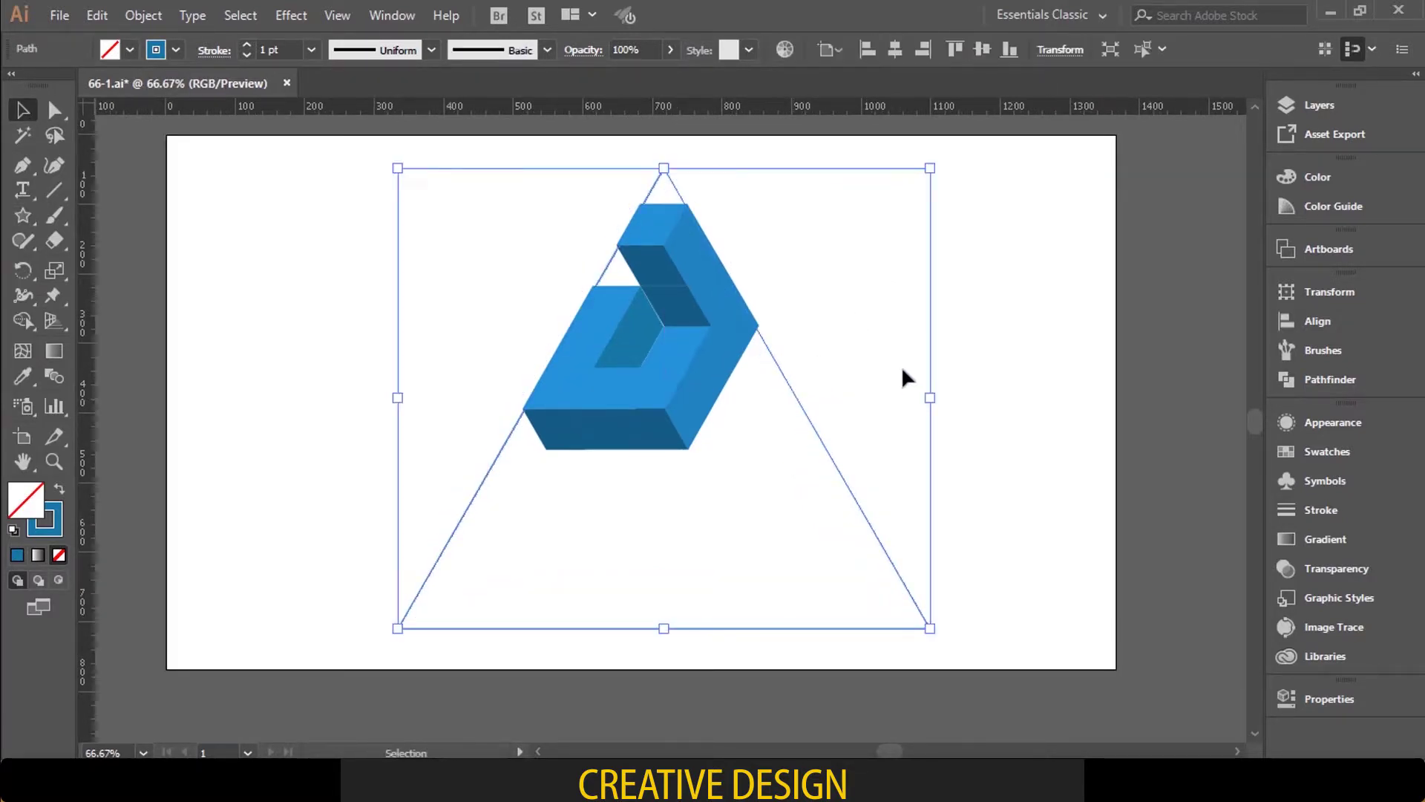
click(904, 394)
Step: Nudge the triangle upward until a thin gap separates its sloping sides from the block
key(ctrl+1)
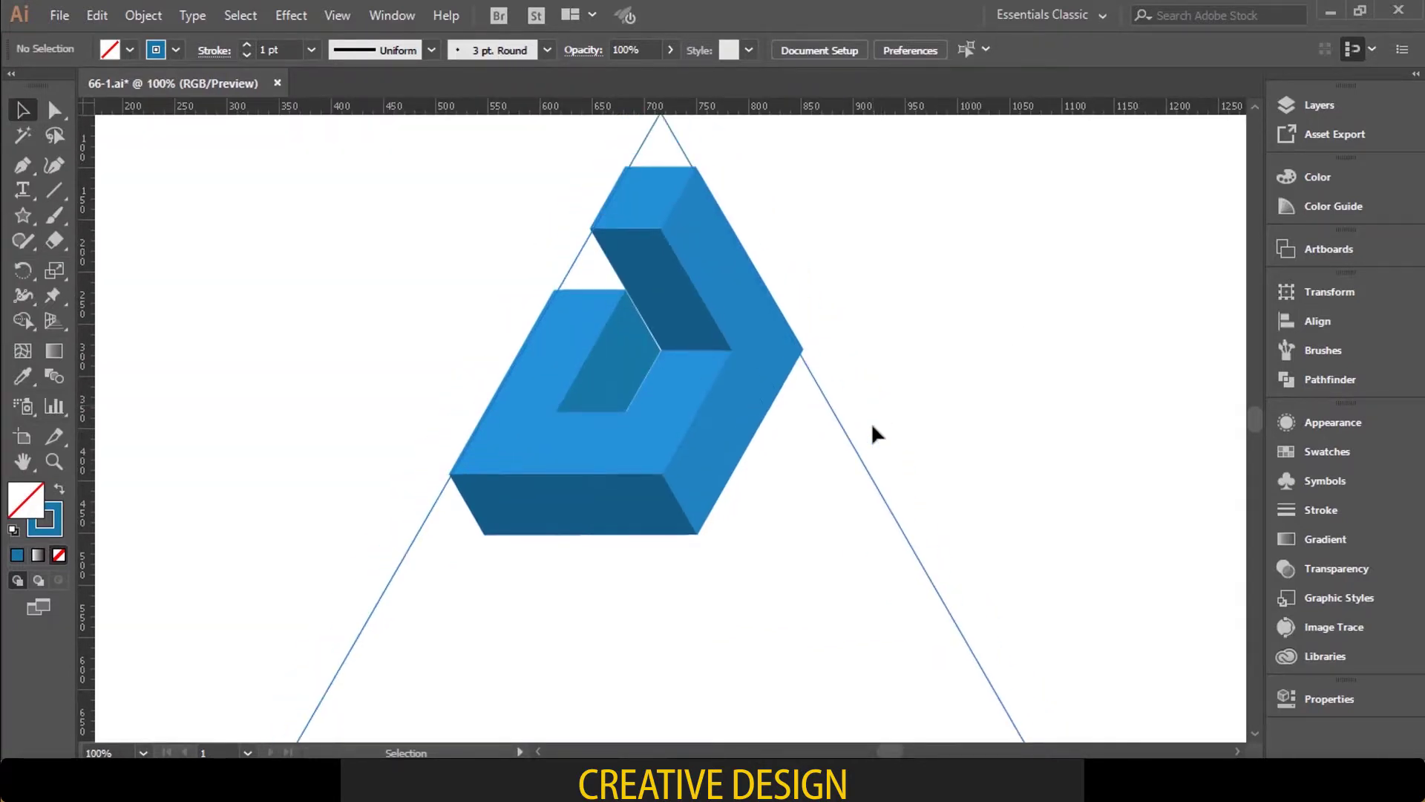
click(865, 466)
key(Up)
key(Up)
key(Up)
key(Up)
key(Up)
key(Up)
key(Up)
key(Up)
key(Up)
key(Up)
key(Up)
key(Up)
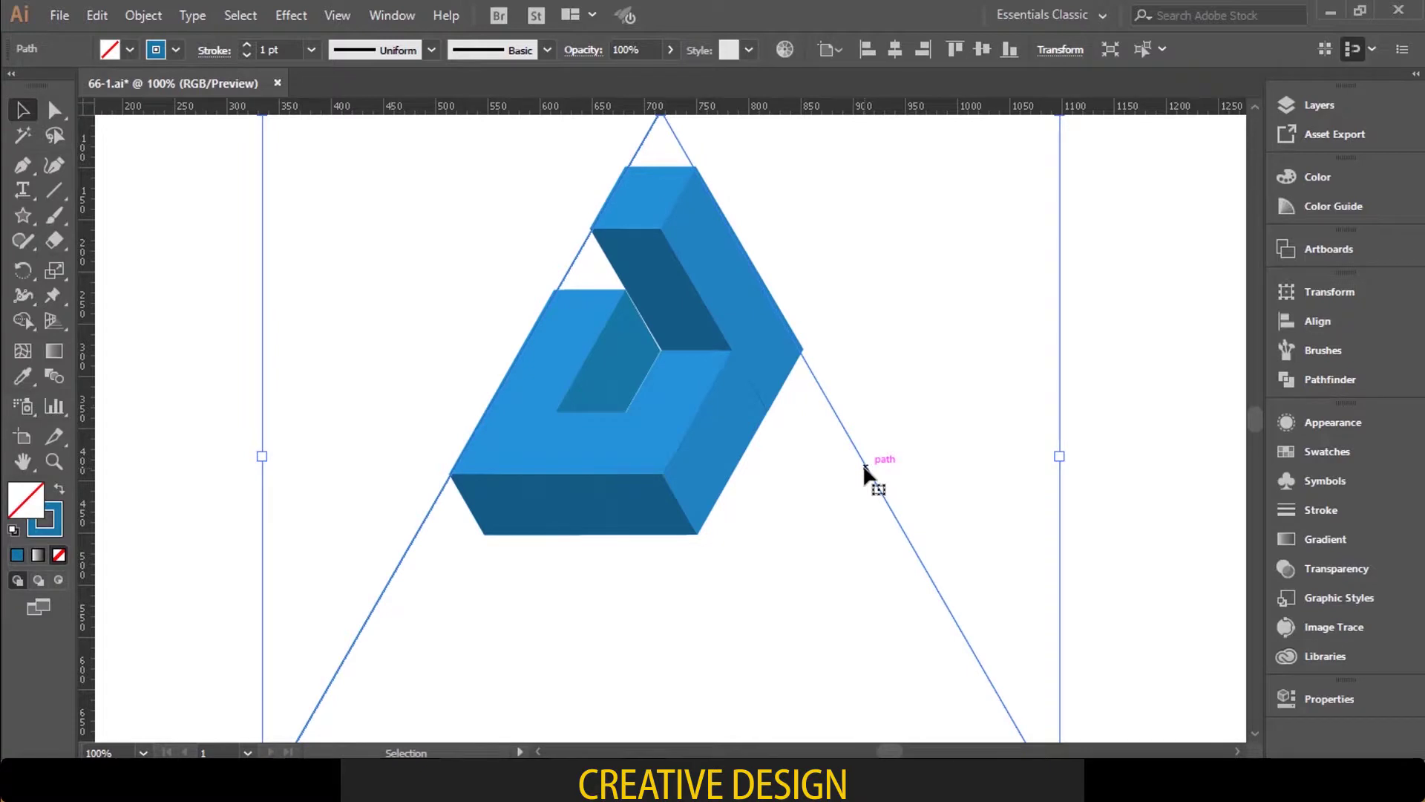
key(Up)
key(Up)
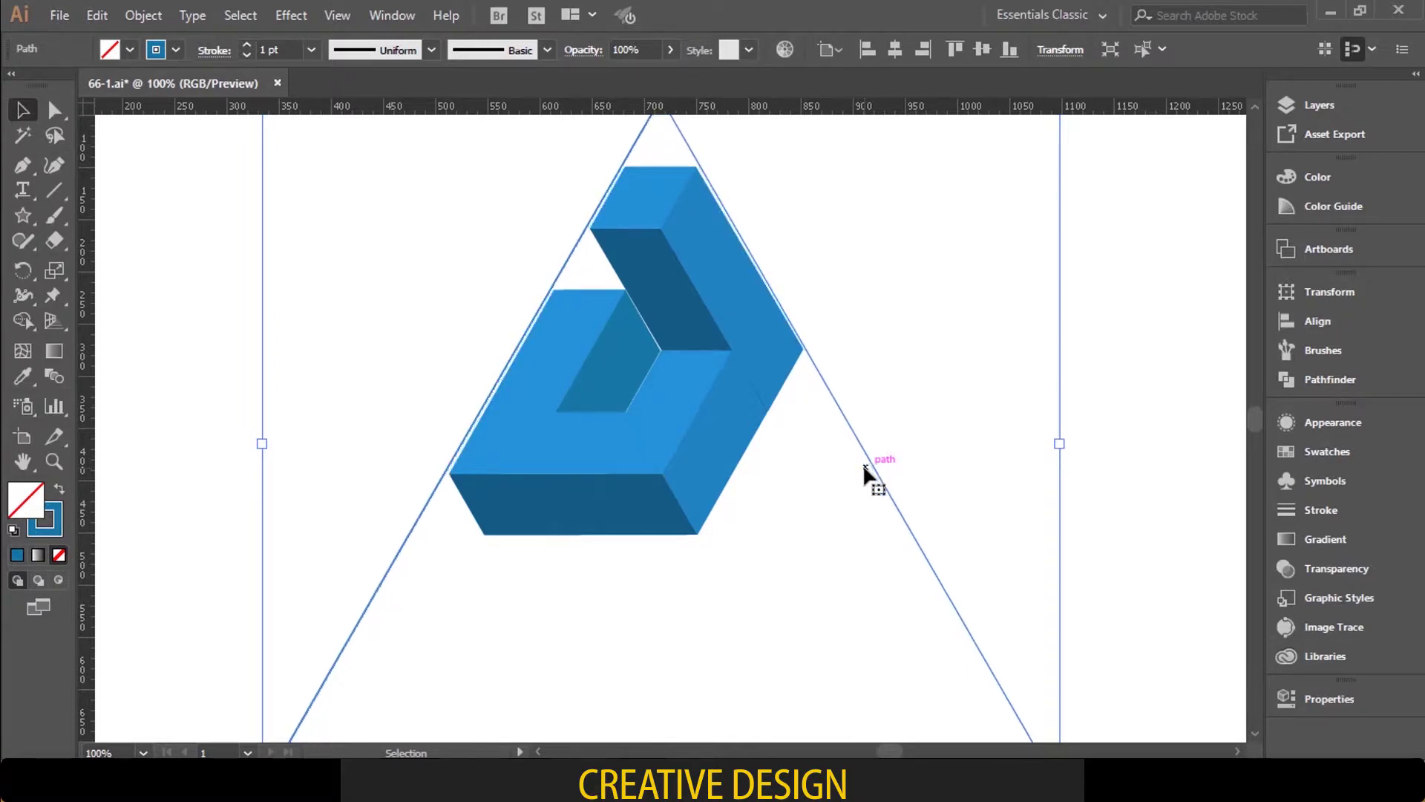
click(1123, 434)
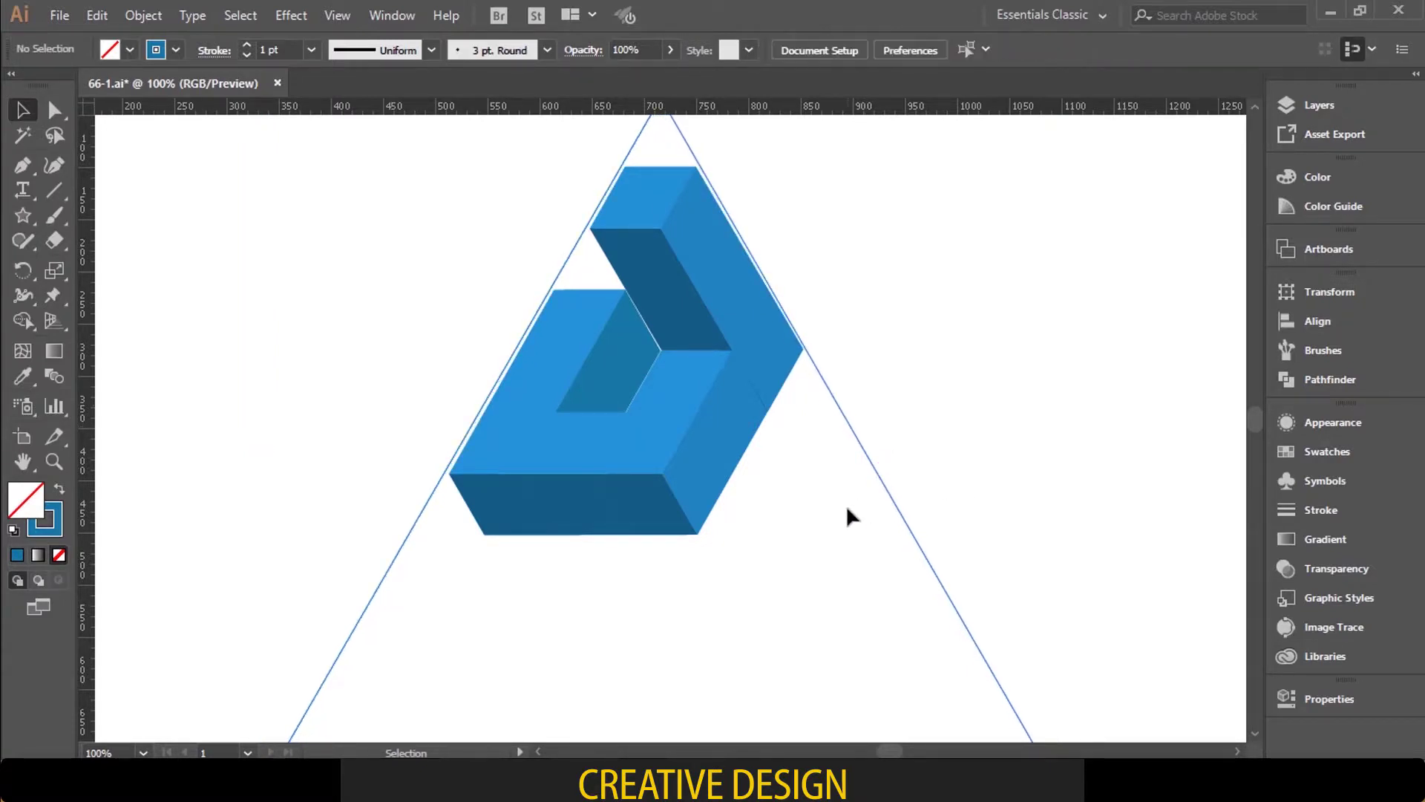
Step: Nudge the block group sideways and upward to fit its outer edges against the triangle's sloping sides
key(ctrl+plus)
scroll(779, 594, up, 1)
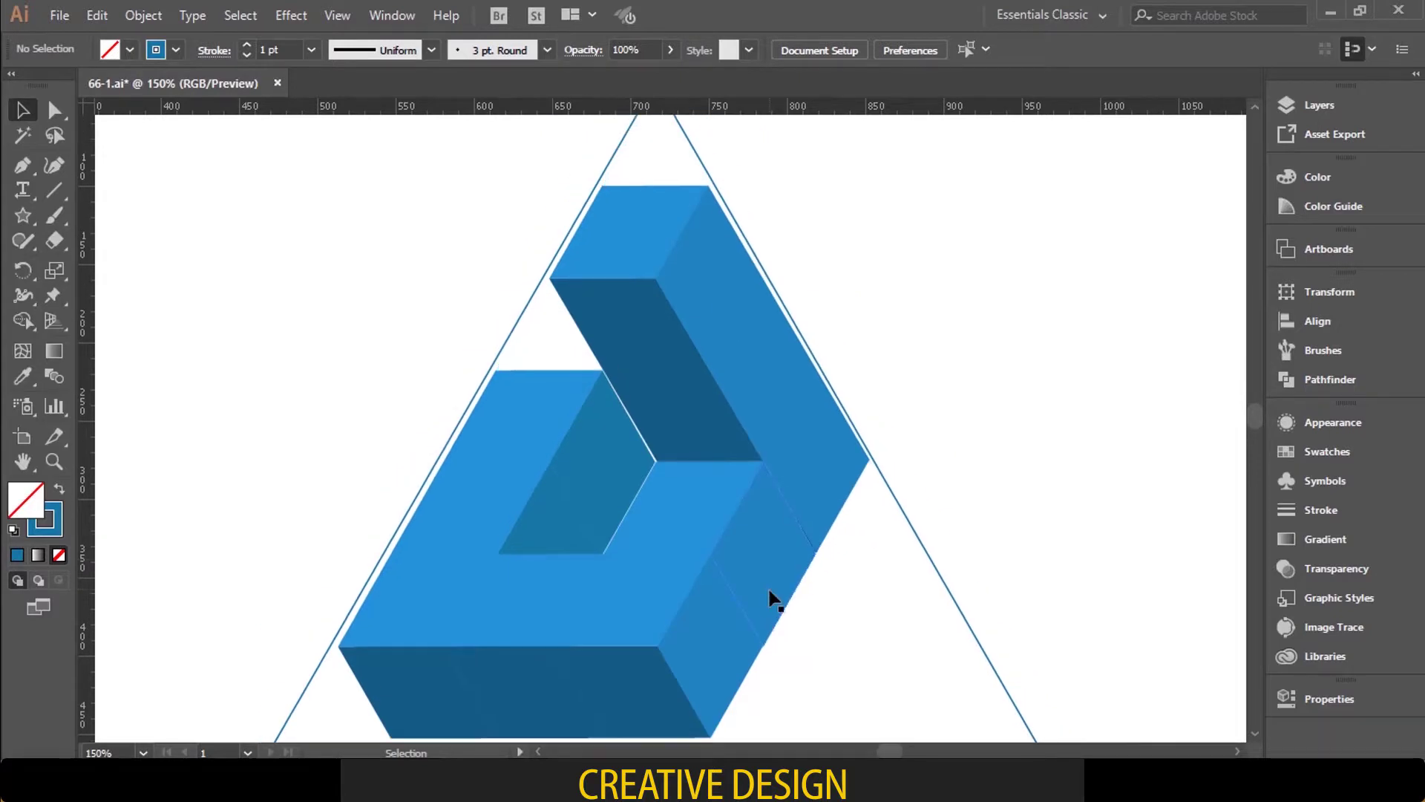
click(767, 590)
key(Left)
key(Left)
key(Up)
key(Up)
key(Left)
key(Left)
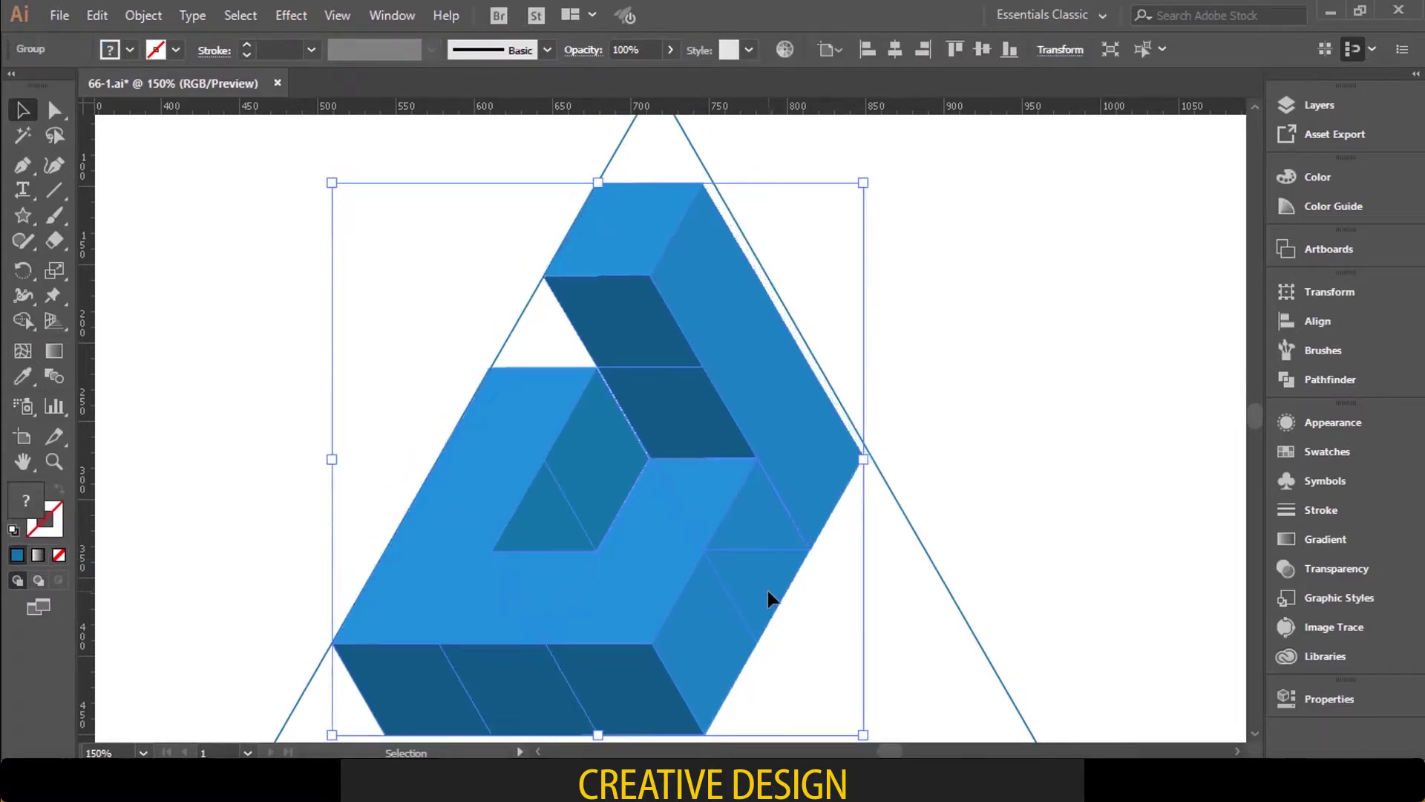
key(Right)
key(Right)
key(Up)
key(Up)
key(Right)
key(Right)
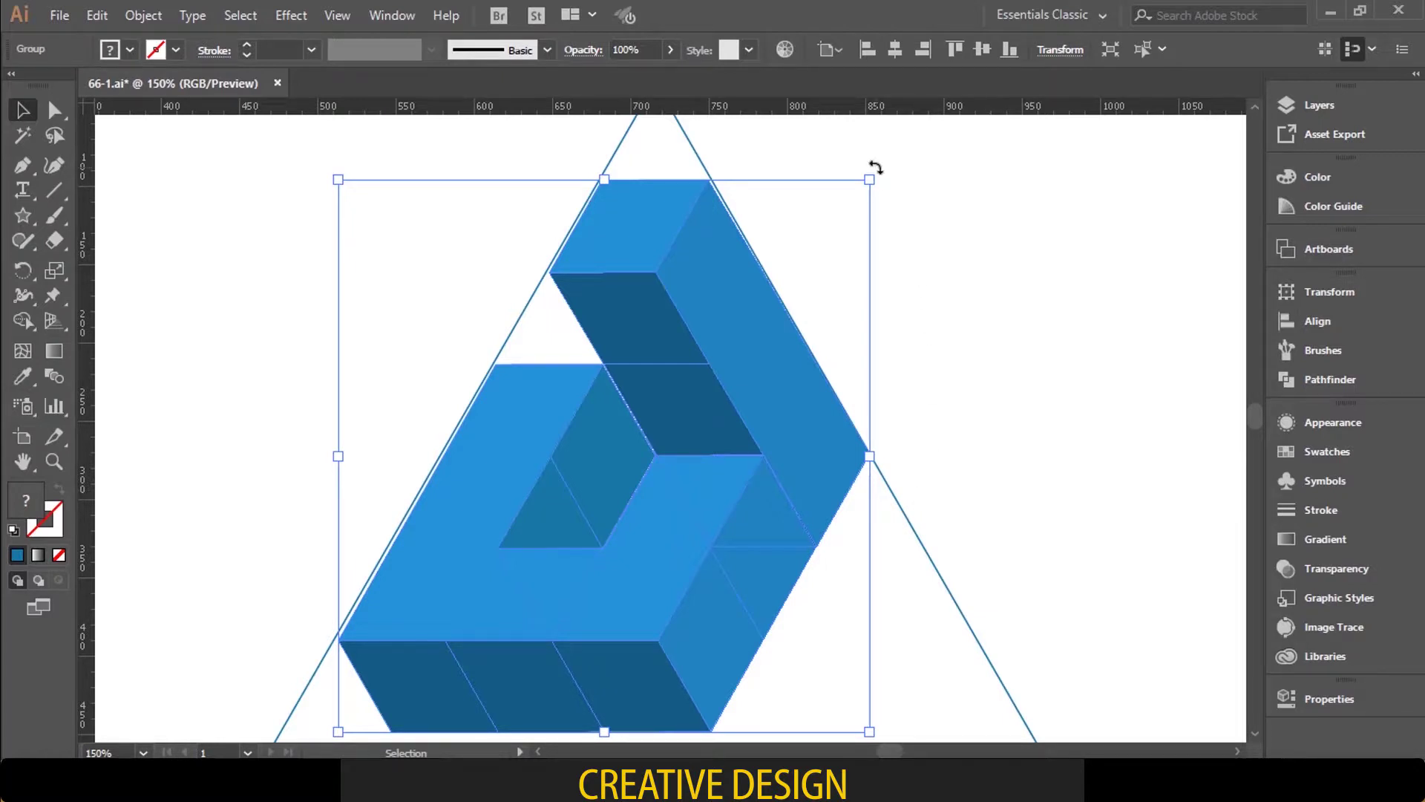
Step: Rotate the block group very slightly clockwise and nudge it until its outer edges meet both sides of the triangle
drag(876, 167, 879, 171)
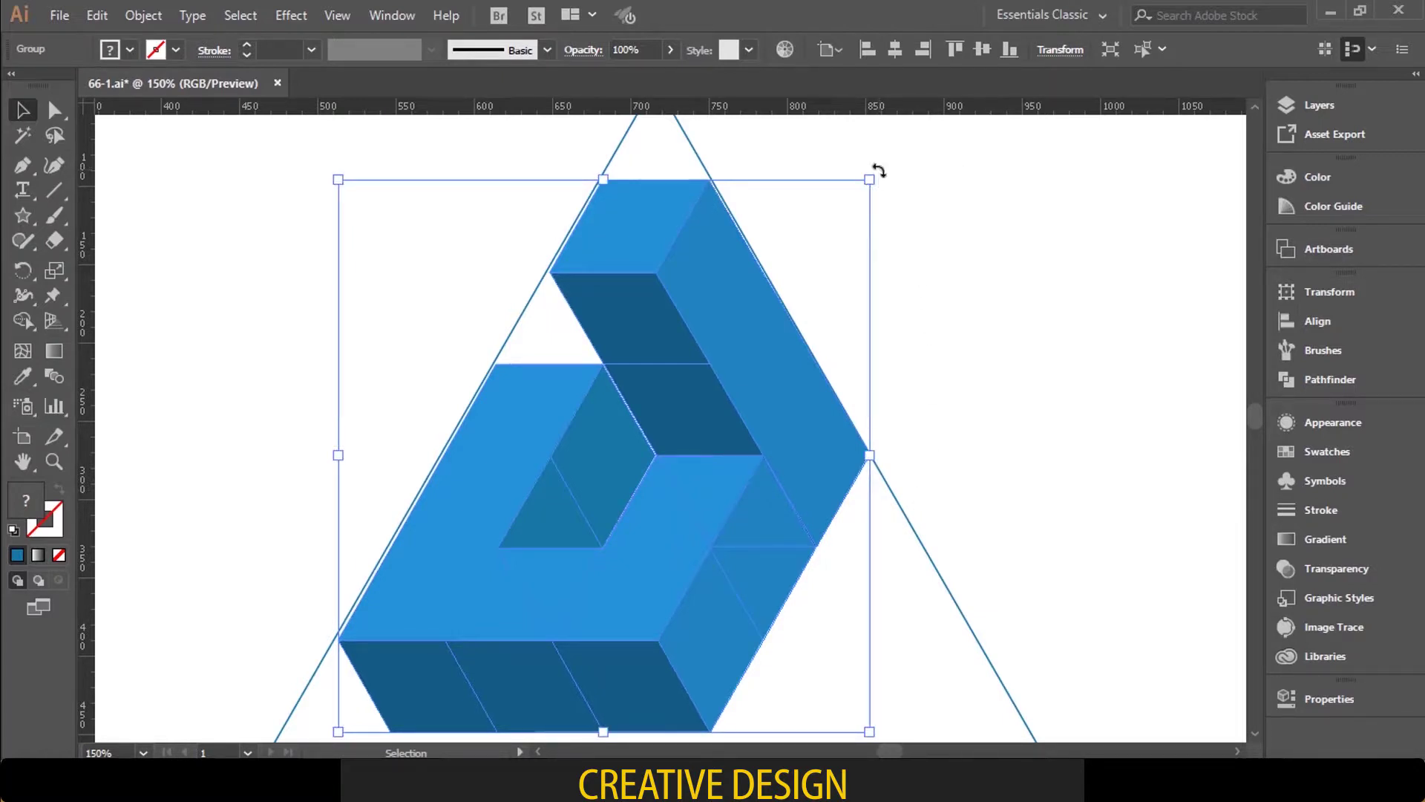
key(Left)
key(Left)
key(Left)
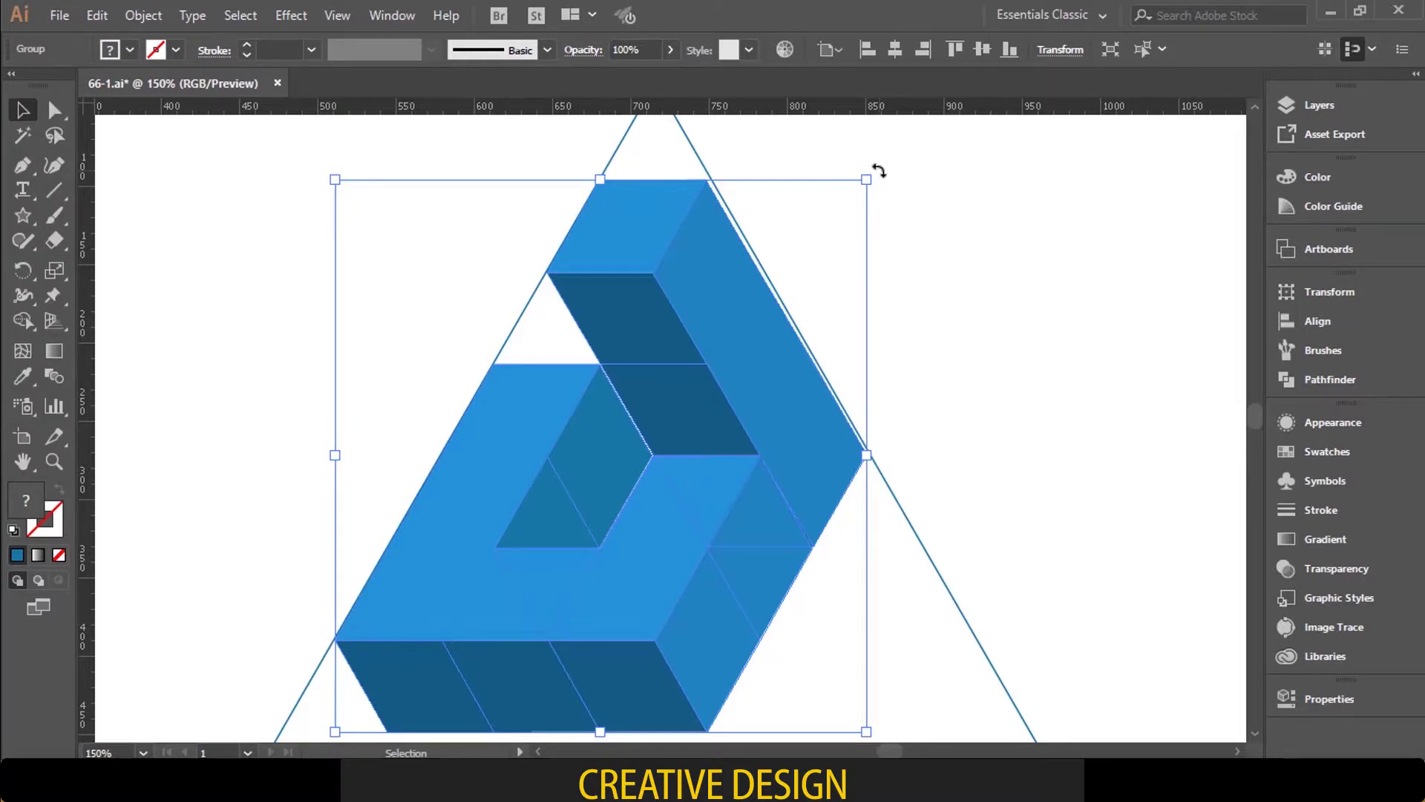
key(Up)
key(Up)
key(Up)
key(Right)
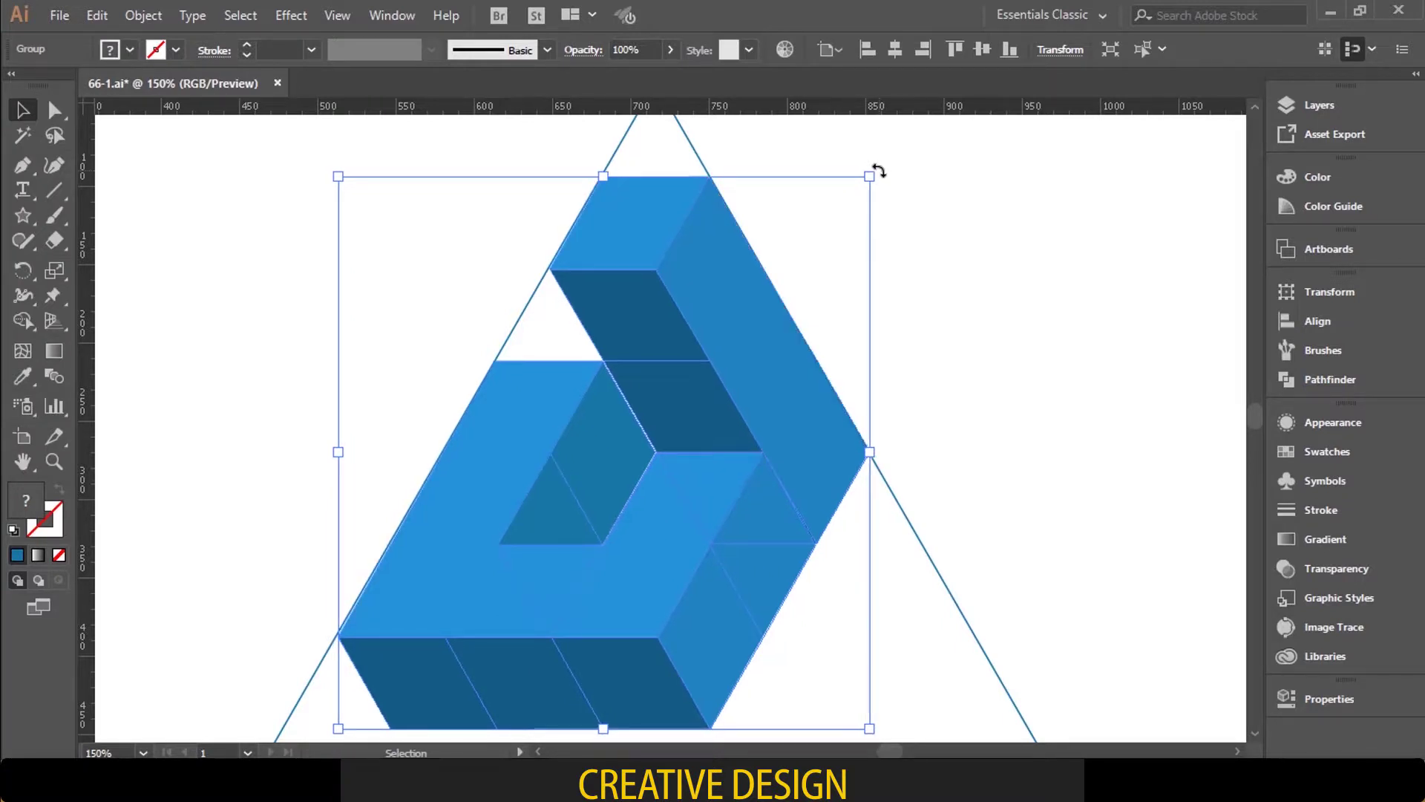
Step: Enlarge the triangle proportionally about its center until it spans nearly the full height of the artboard
click(958, 210)
key(ctrl+minus)
key(ctrl+minus)
key(ctrl+minus)
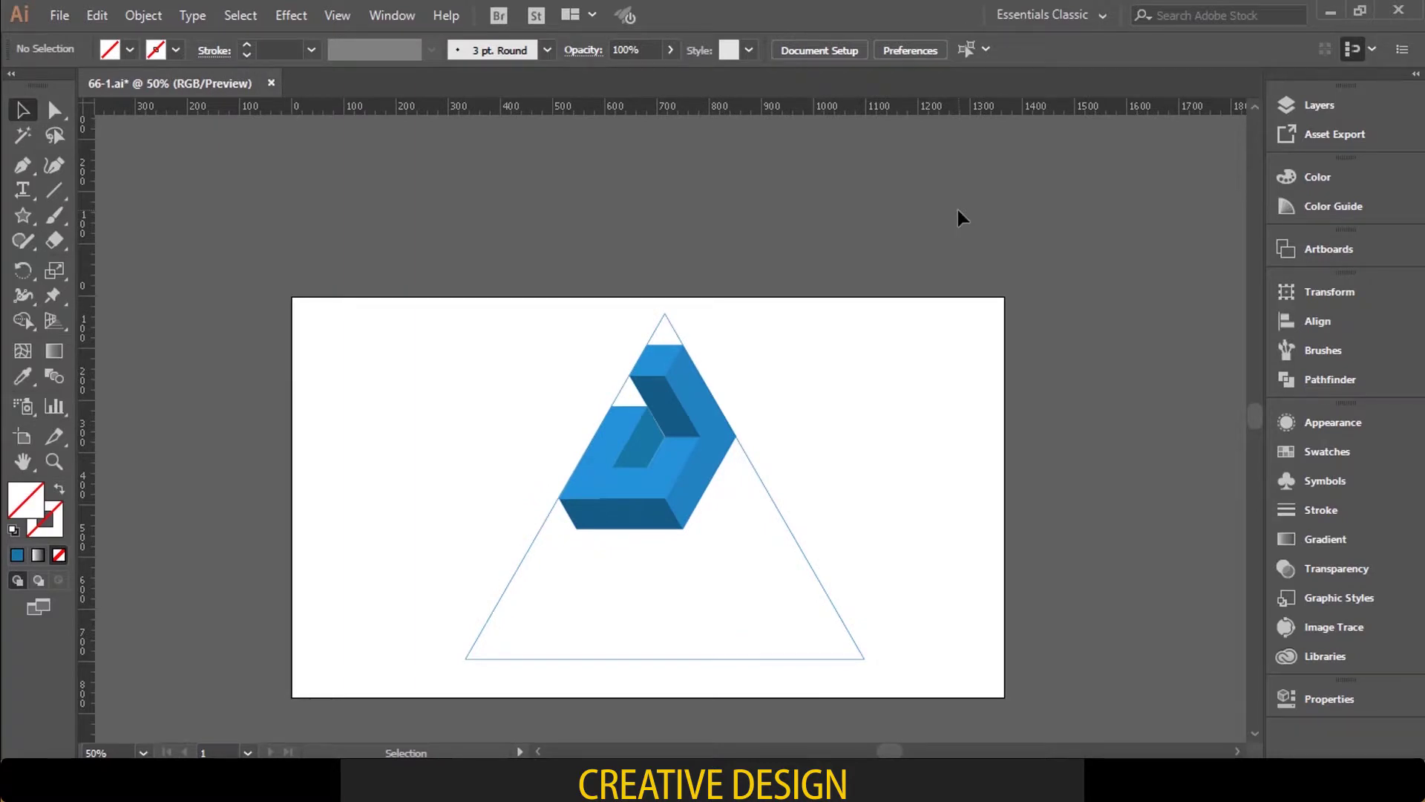
scroll(958, 211, down, 3)
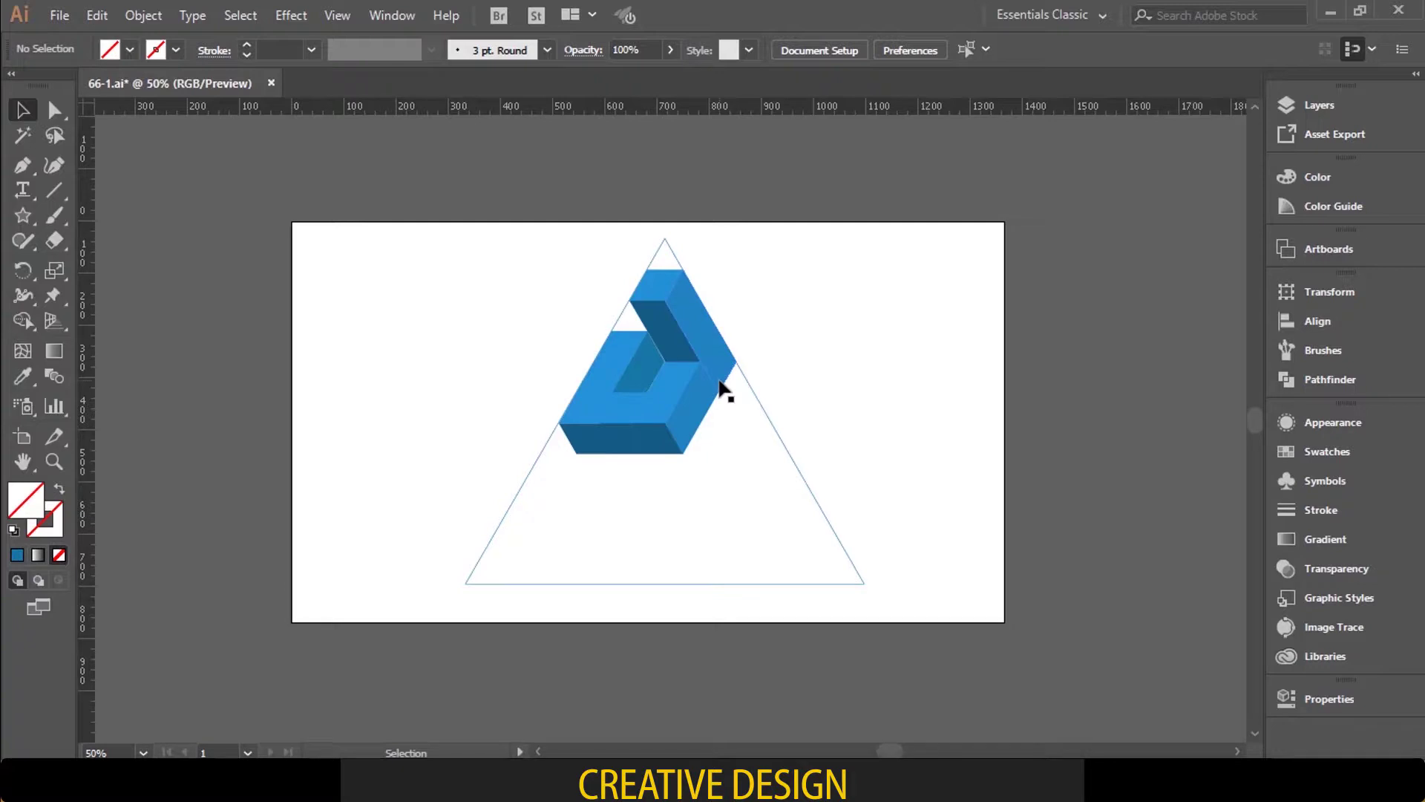
click(859, 578)
drag(861, 579, 894, 609)
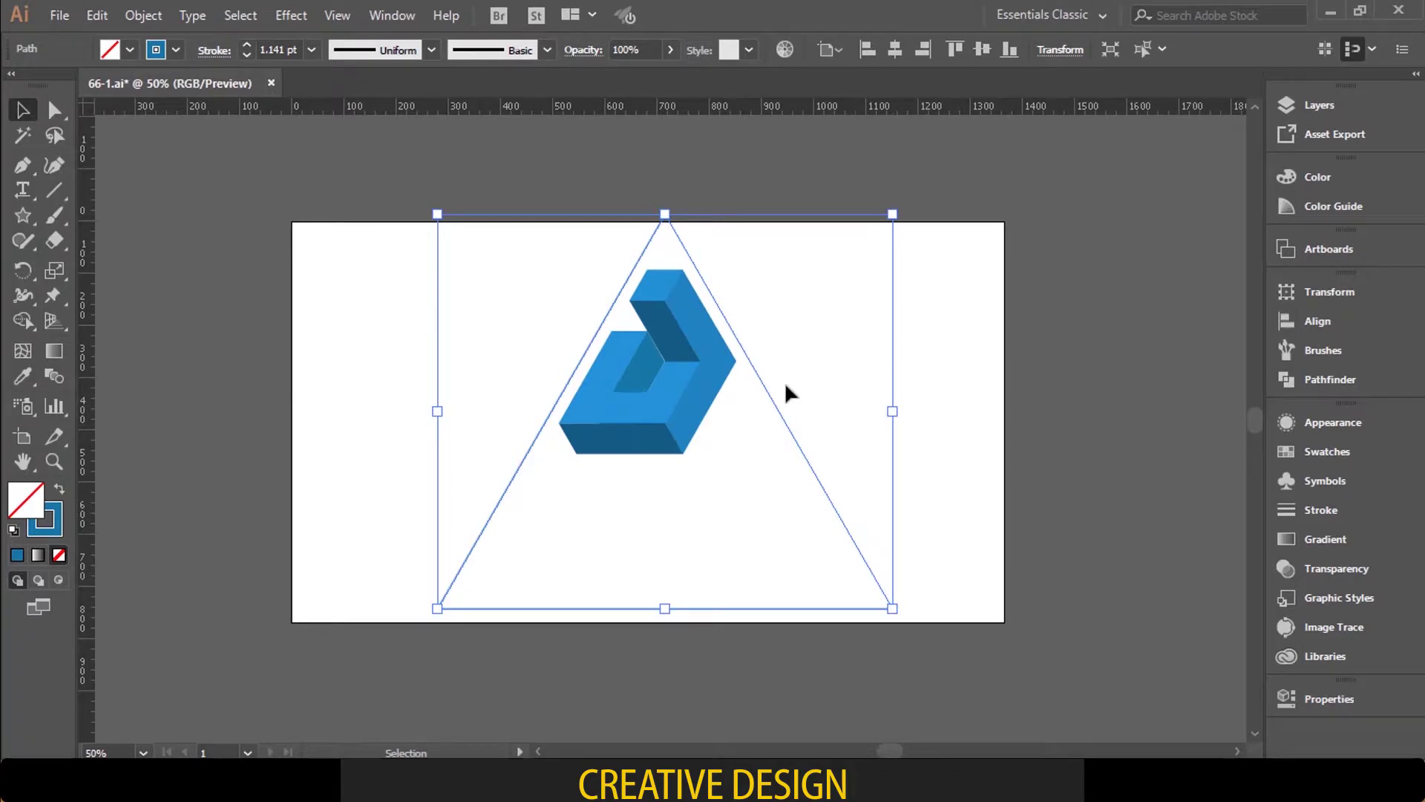
Step: Move the block group straight up in large increments until it fits inside the top of the enlarged triangle
click(702, 389)
key(shift+Up)
key(shift+Up)
key(shift+Up)
key(shift+Up)
key(shift+Up)
key(shift+Up)
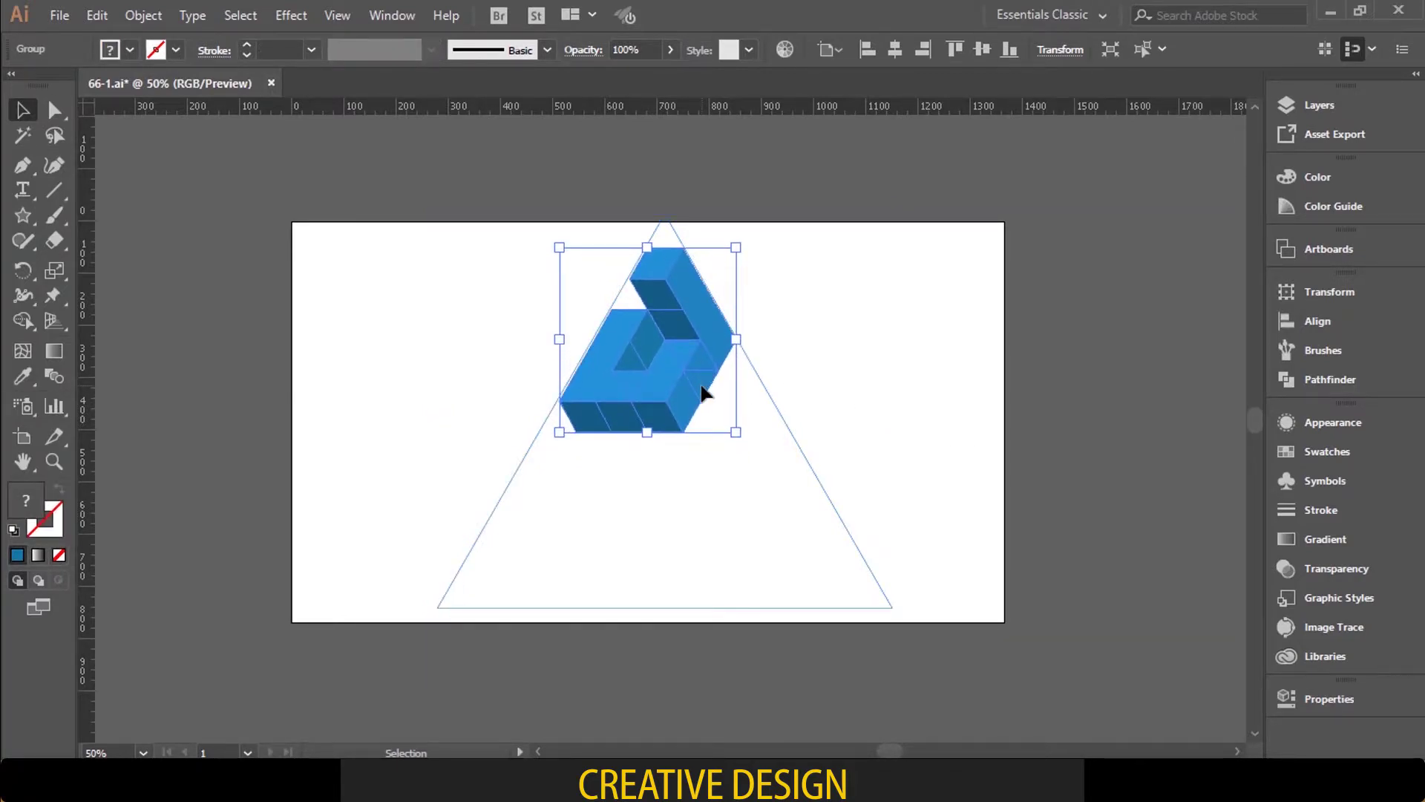
click(821, 350)
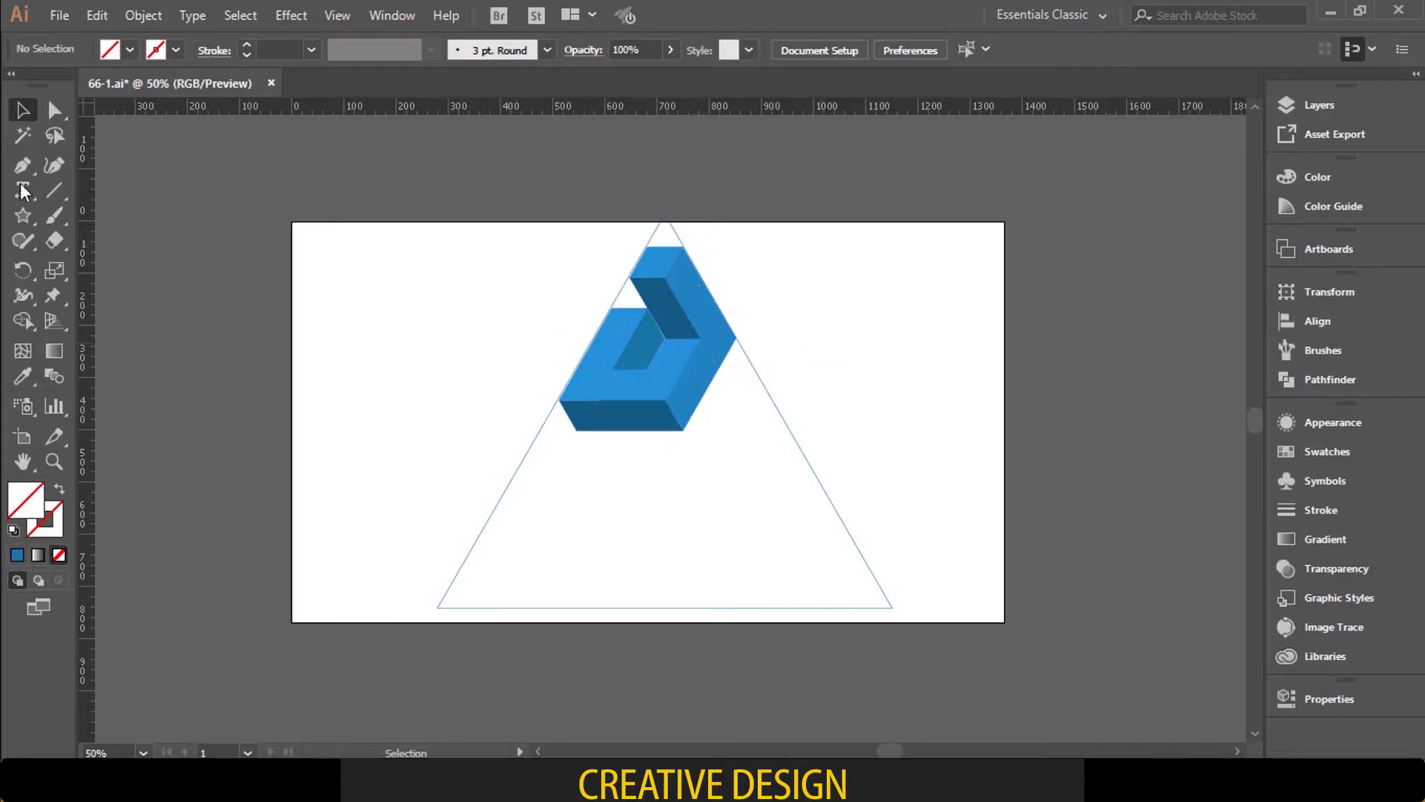
Step: Add a vertical ruler guide and center it horizontally on the artboard
drag(80, 234, 481, 256)
drag(567, 260, 661, 261)
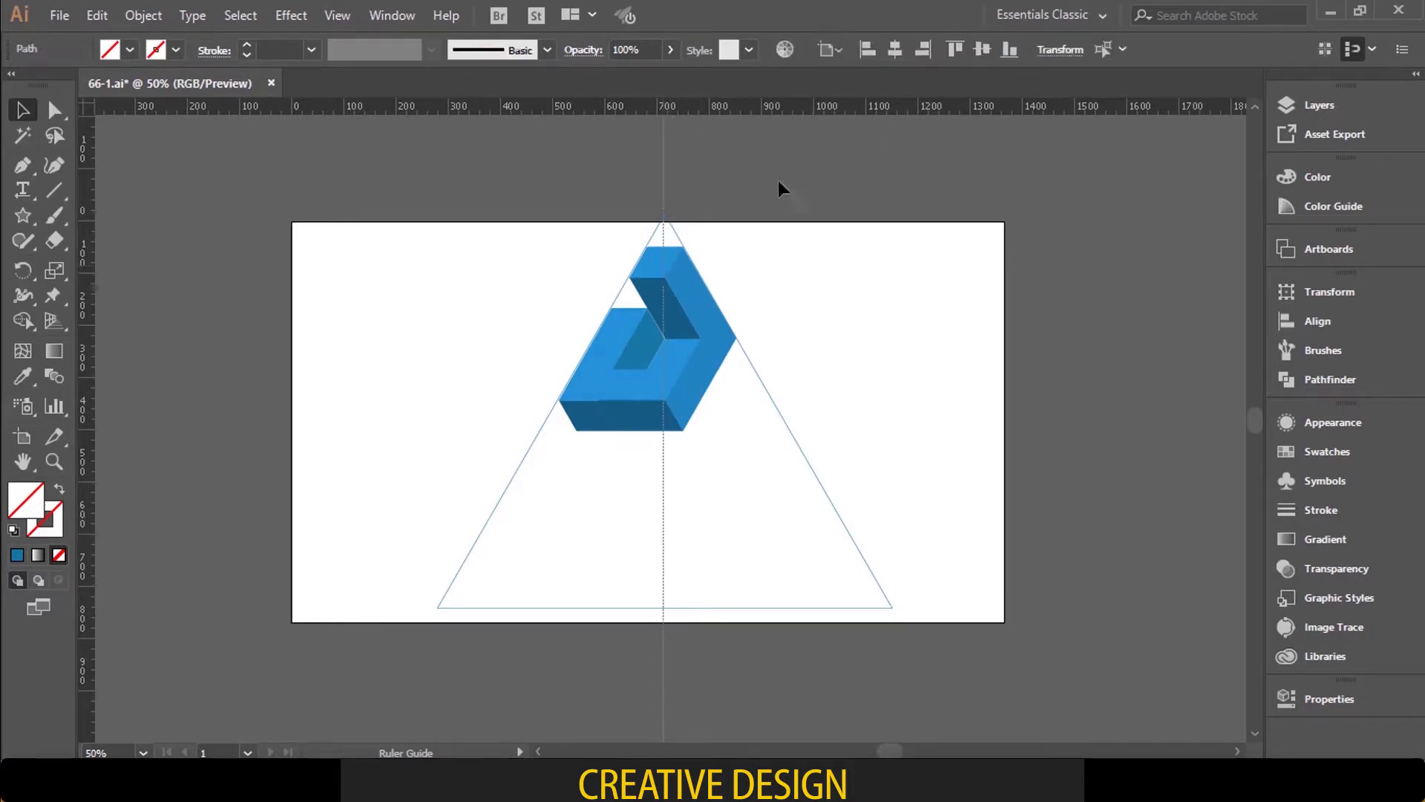
click(894, 49)
Step: Center the triangle outline horizontally on the artboard and check it and the block against the vertical guide
click(772, 400)
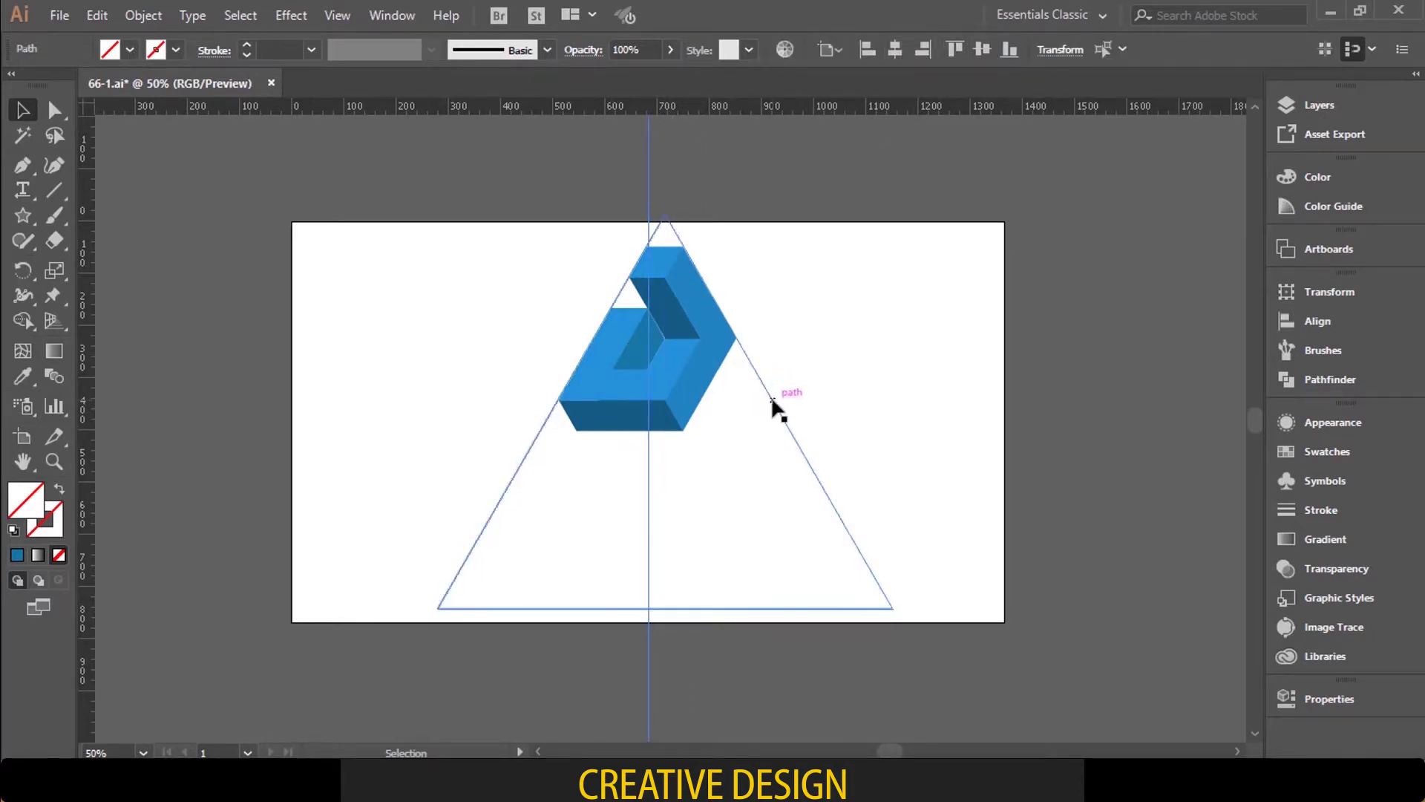
click(895, 49)
click(947, 232)
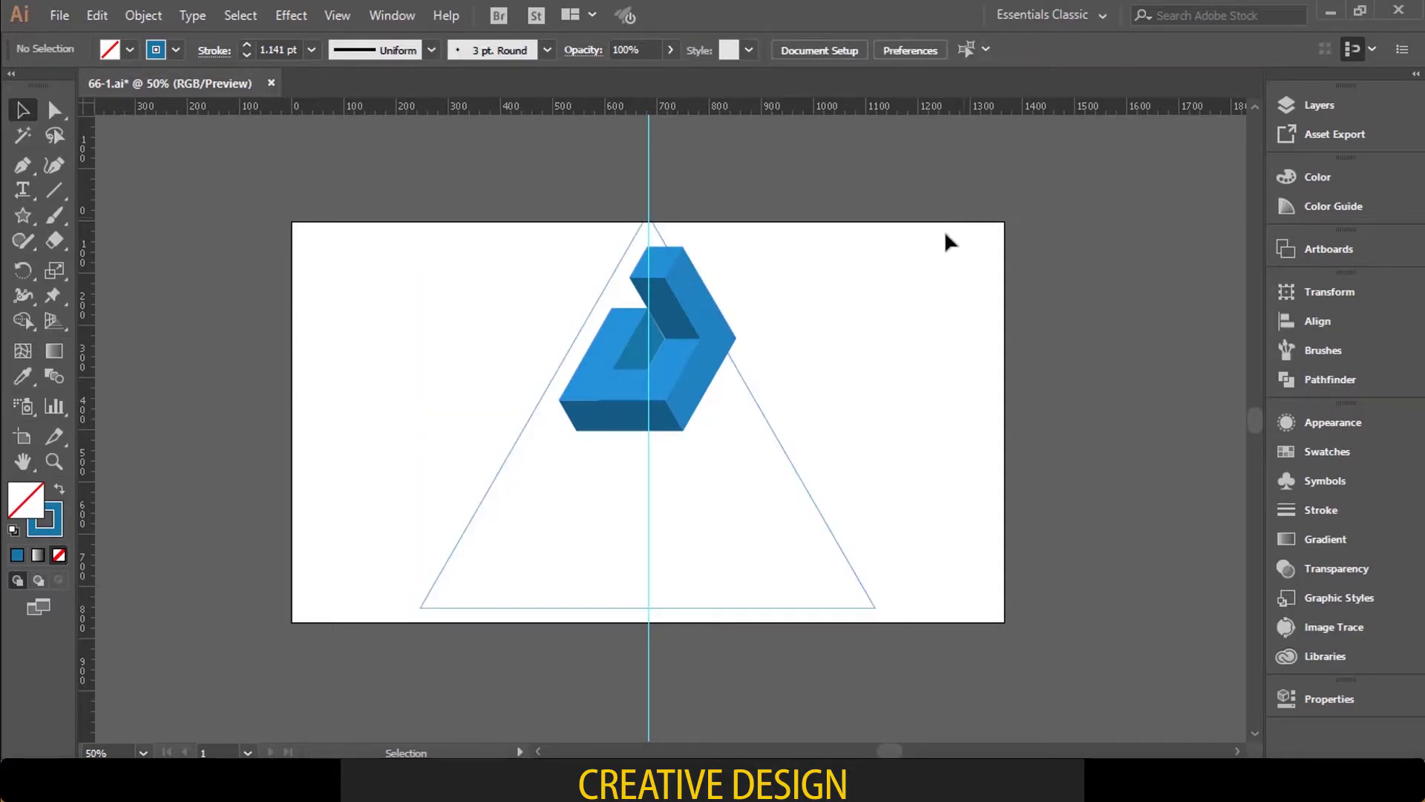
click(681, 365)
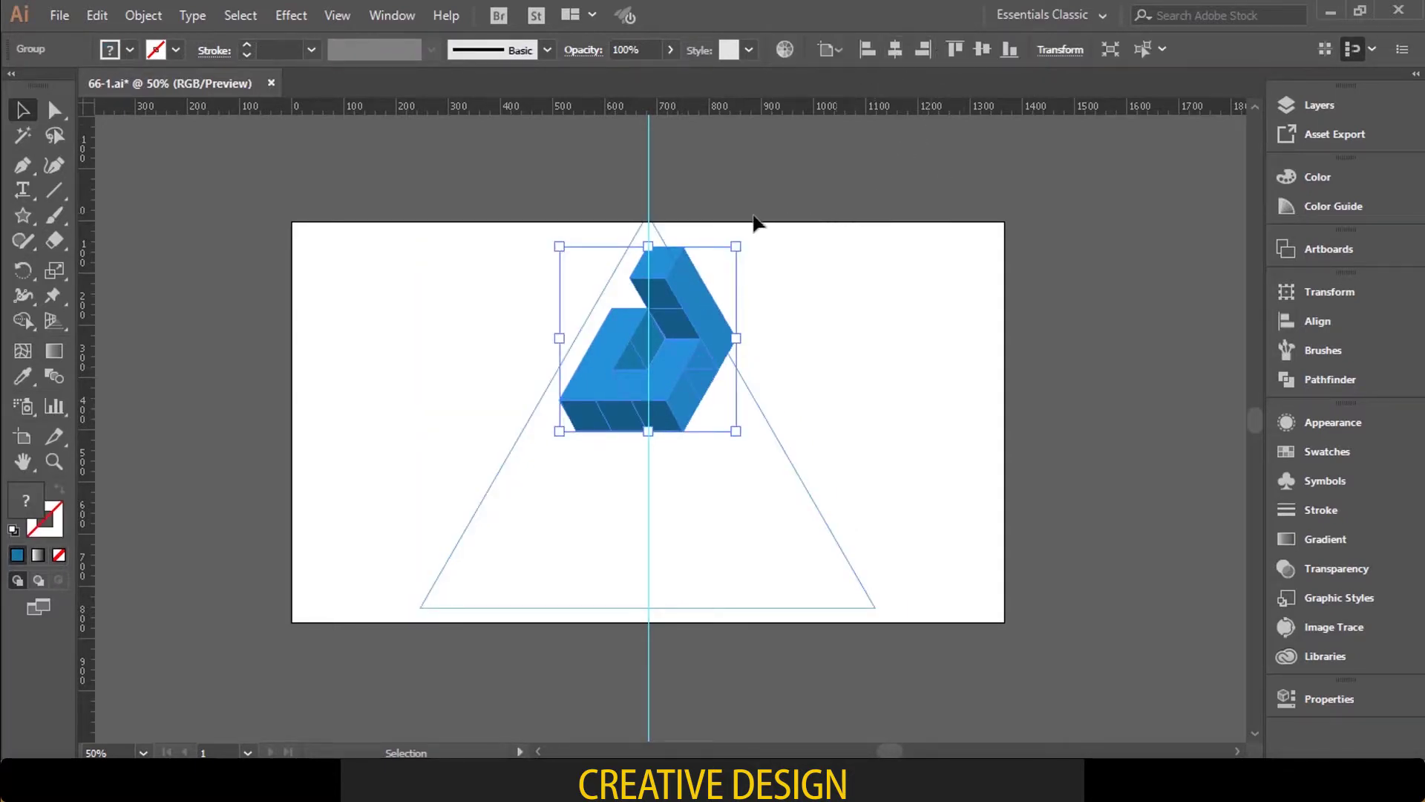
click(774, 414)
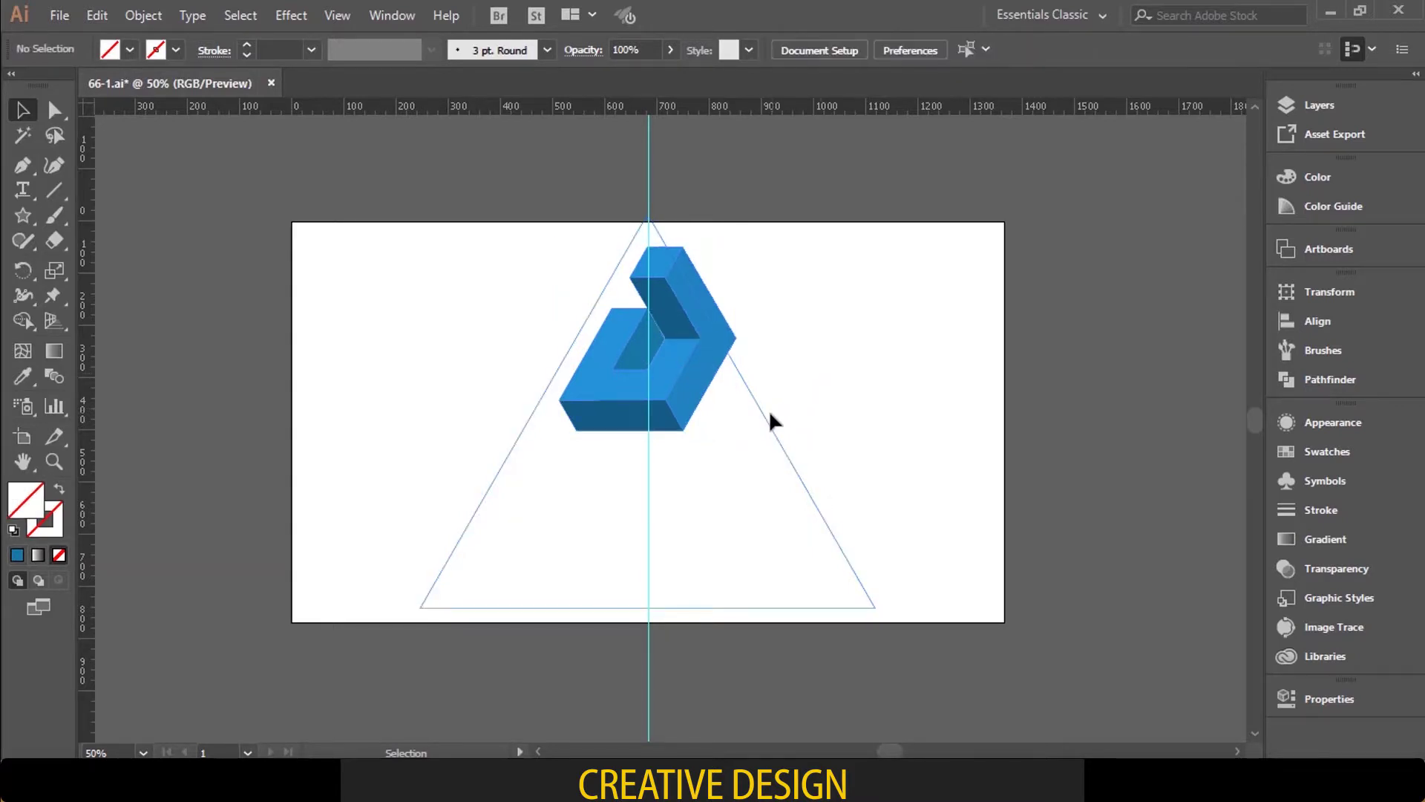
click(769, 420)
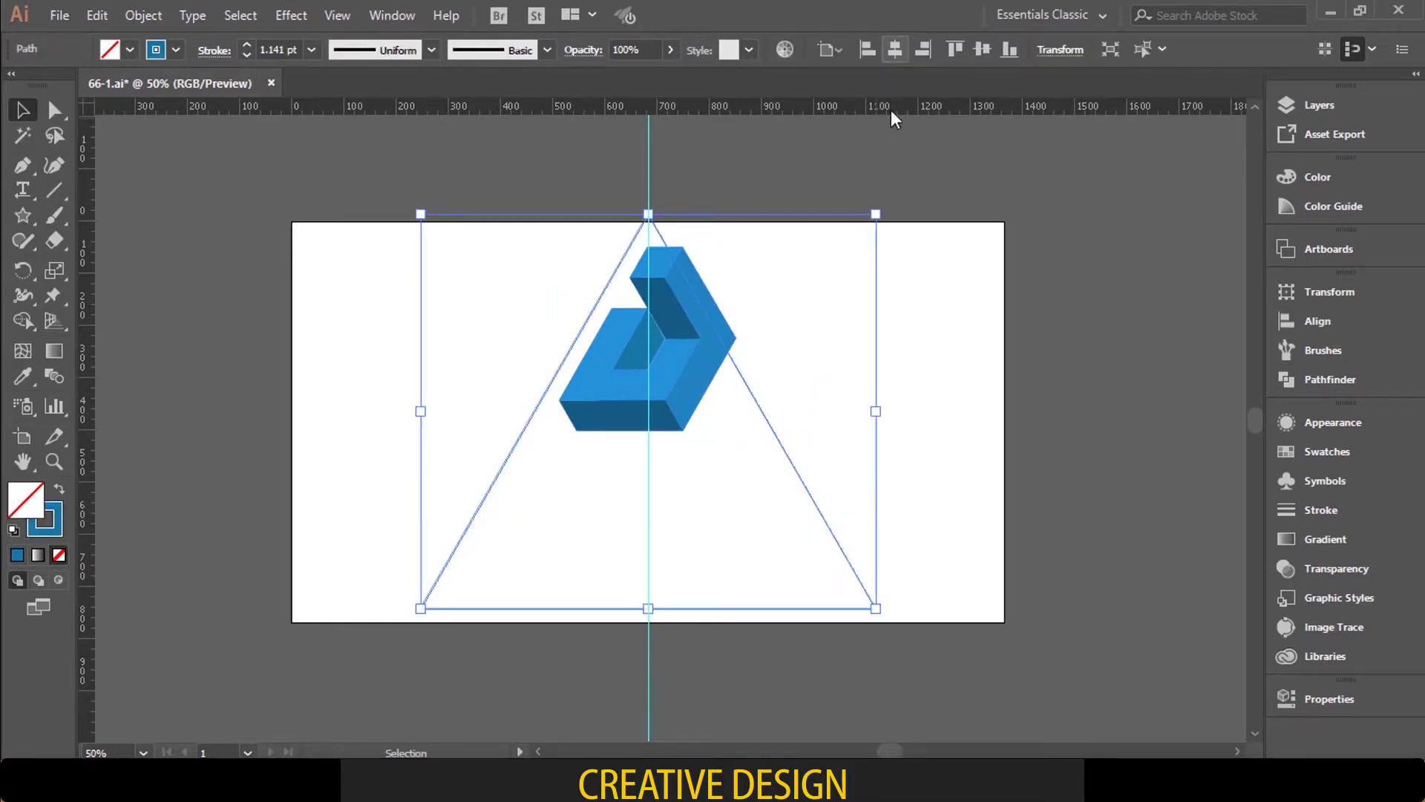
Step: Nudge the block group straight left in small increments until it sits evenly between the two slanted sides of the triangle
click(743, 394)
click(675, 389)
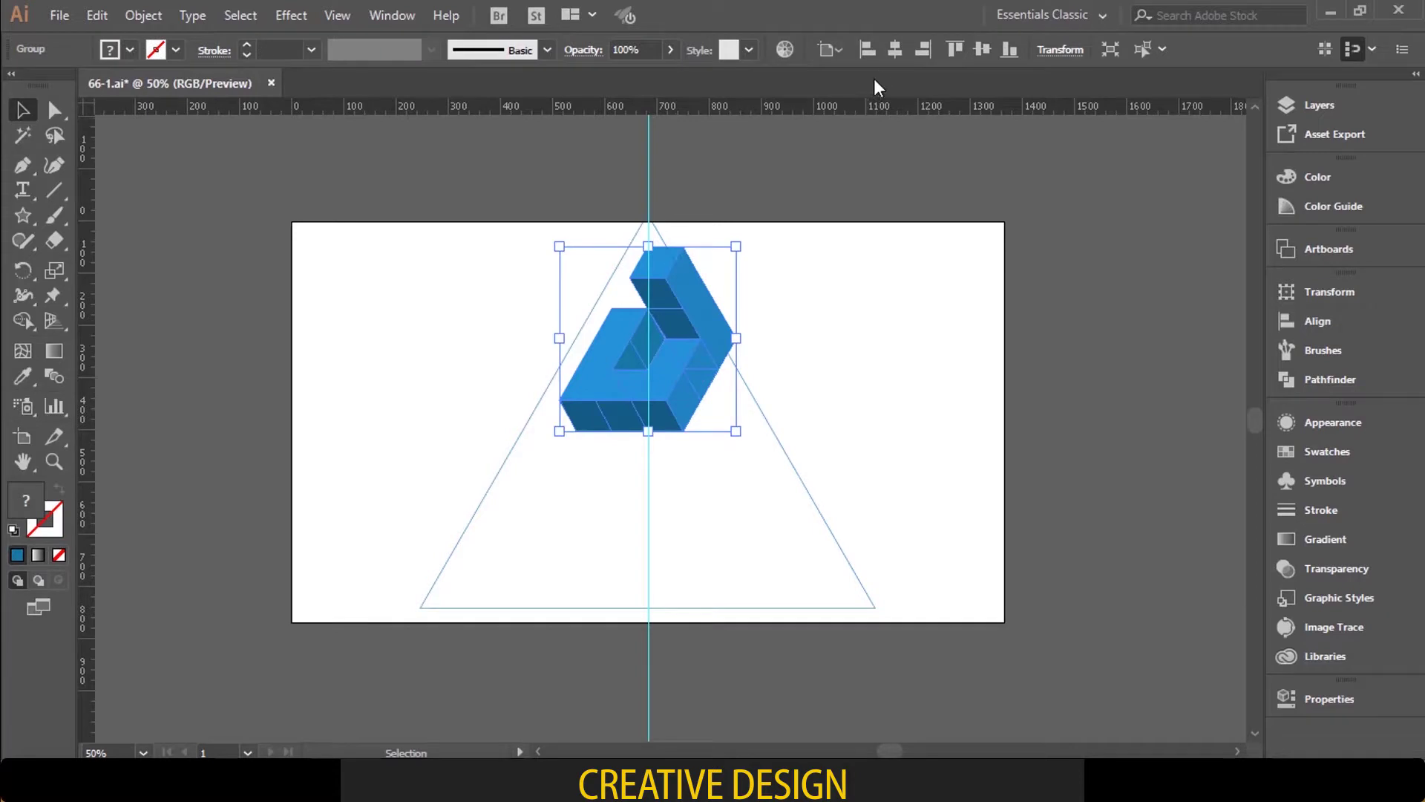
click(873, 238)
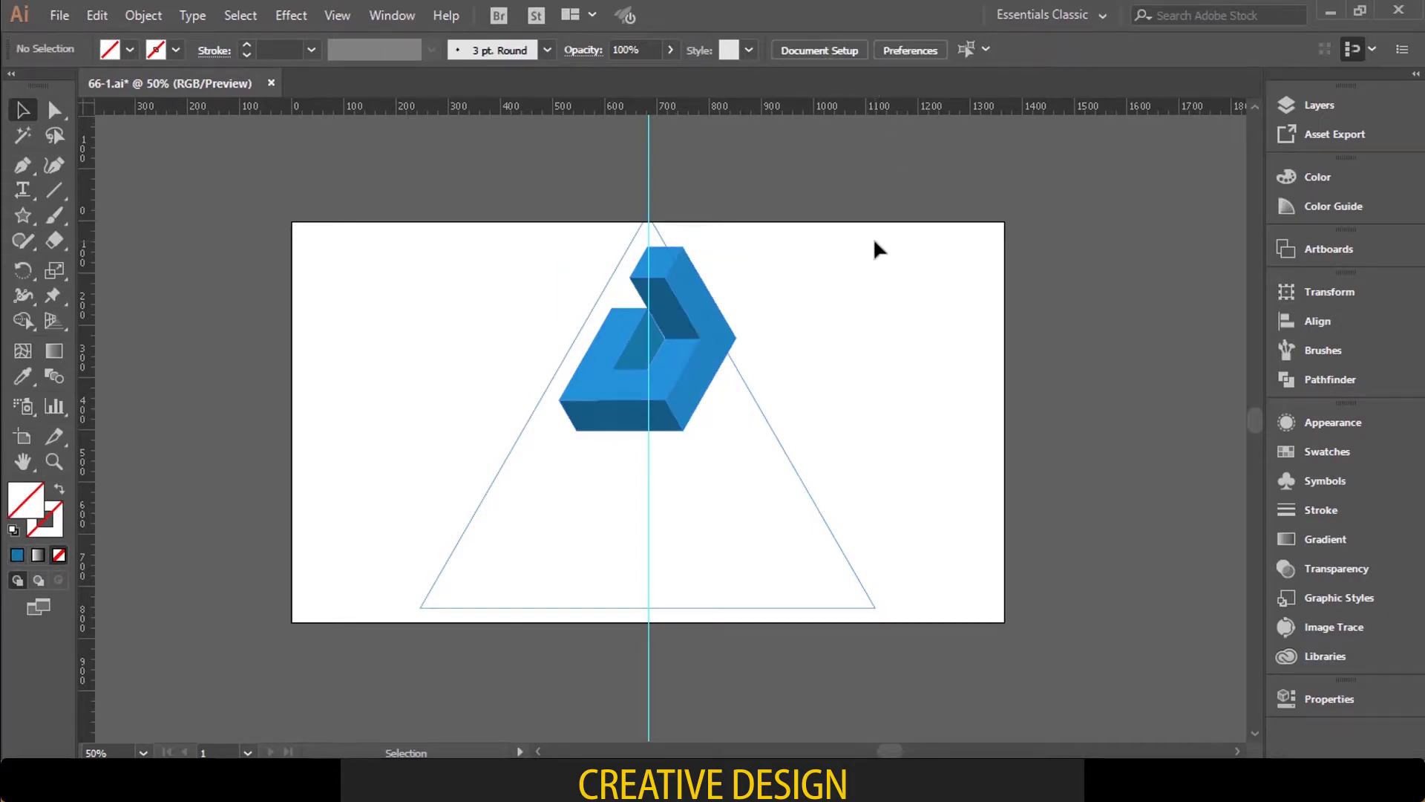
key(ctrl+equal)
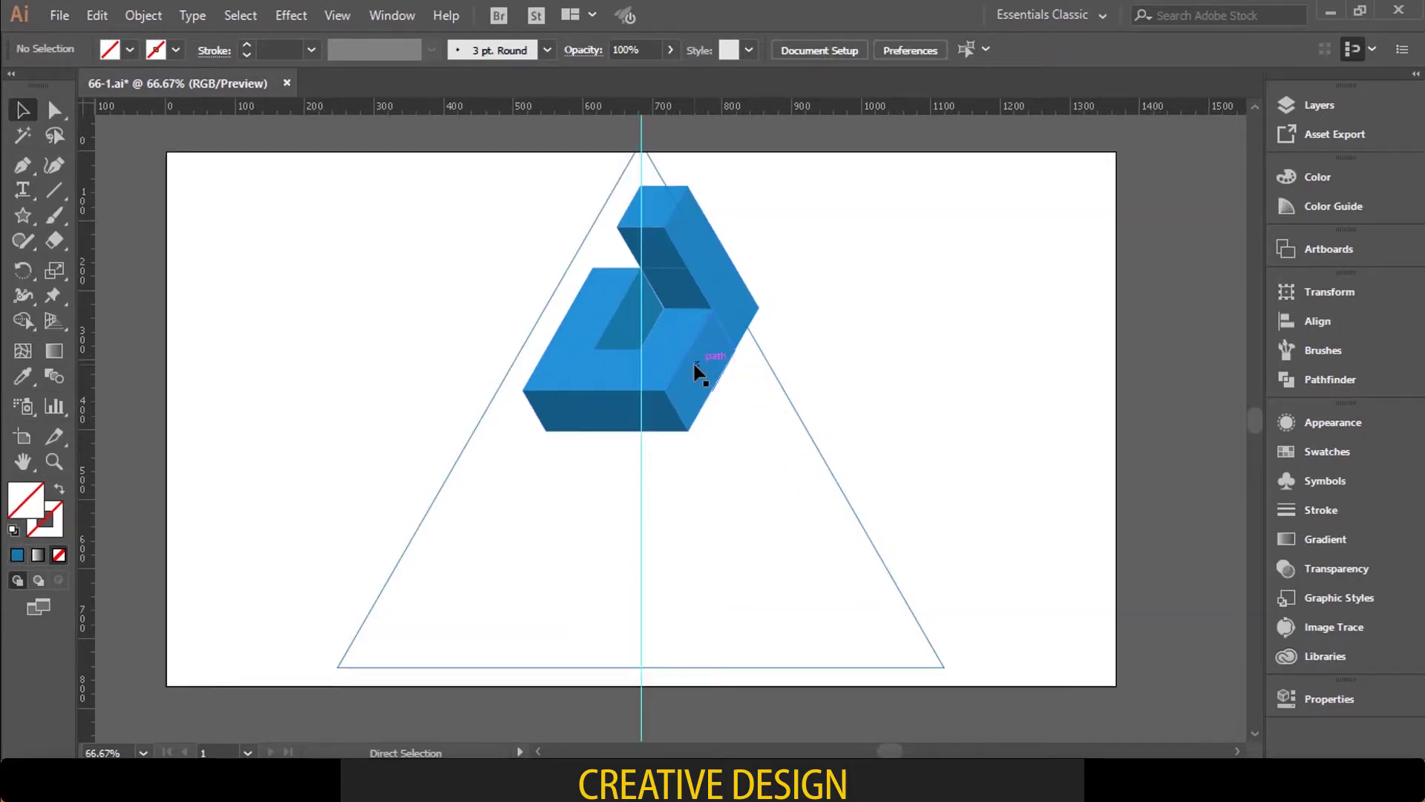
click(695, 364)
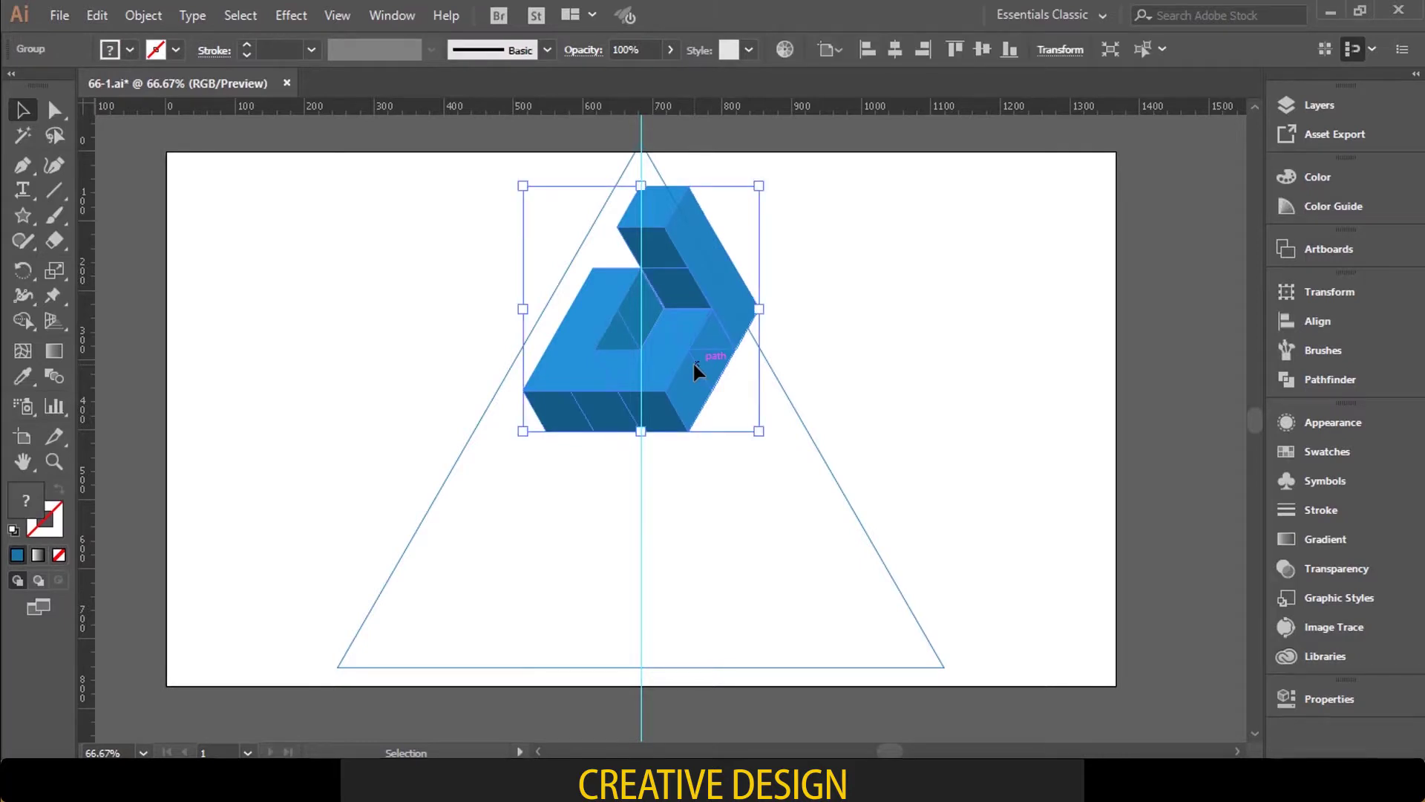
key(Left)
key(Left)
key(Left)
key(Left)
key(Left)
key(Left)
key(Left)
key(Left)
key(Left)
key(Left)
key(Left)
key(Left)
key(Left)
key(Left)
key(Left)
key(Left)
key(Left)
key(Left)
key(Left)
key(Left)
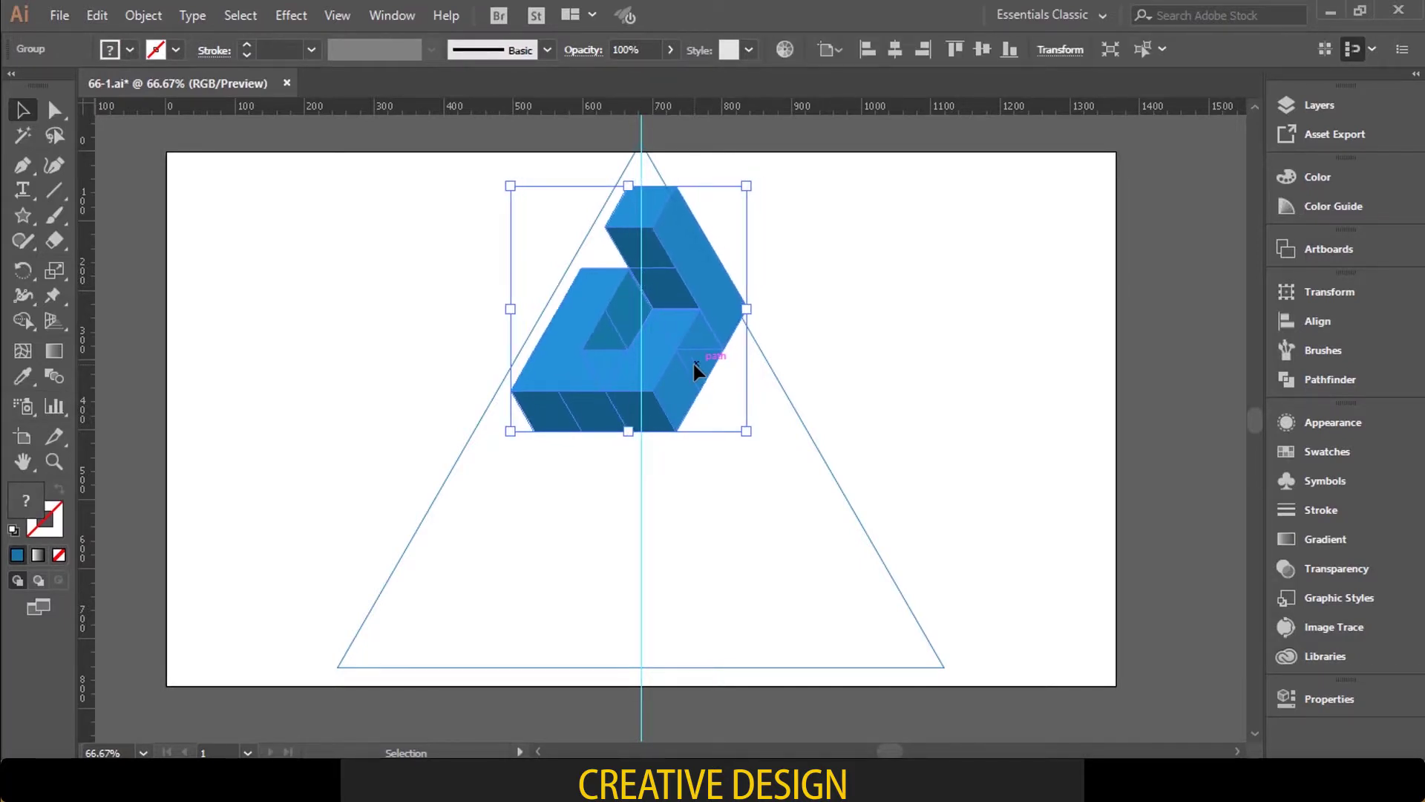
key(Left)
key(Left)
key(Left)
key(Left)
key(Left)
key(Left)
key(Left)
key(Left)
key(Left)
key(Left)
key(Left)
key(Left)
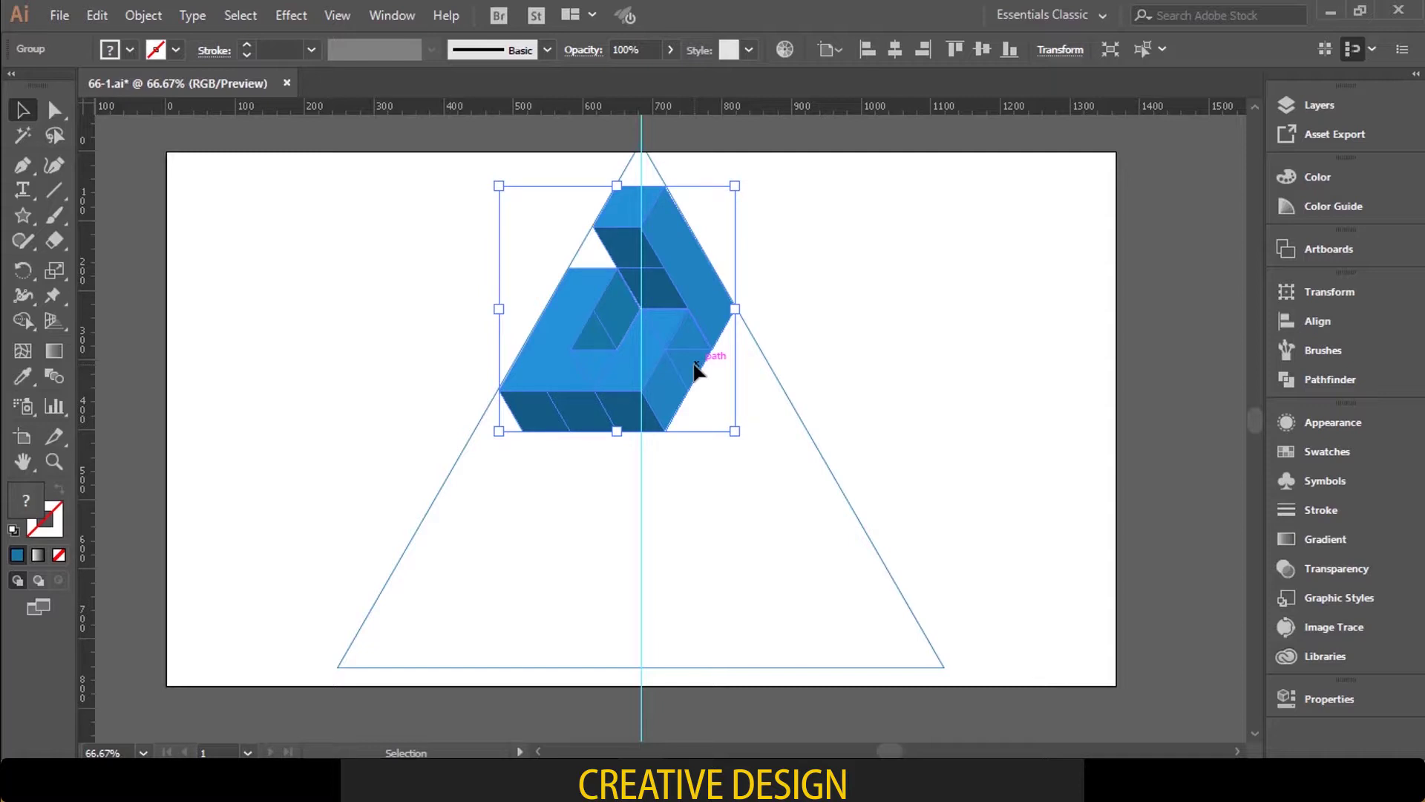
click(845, 309)
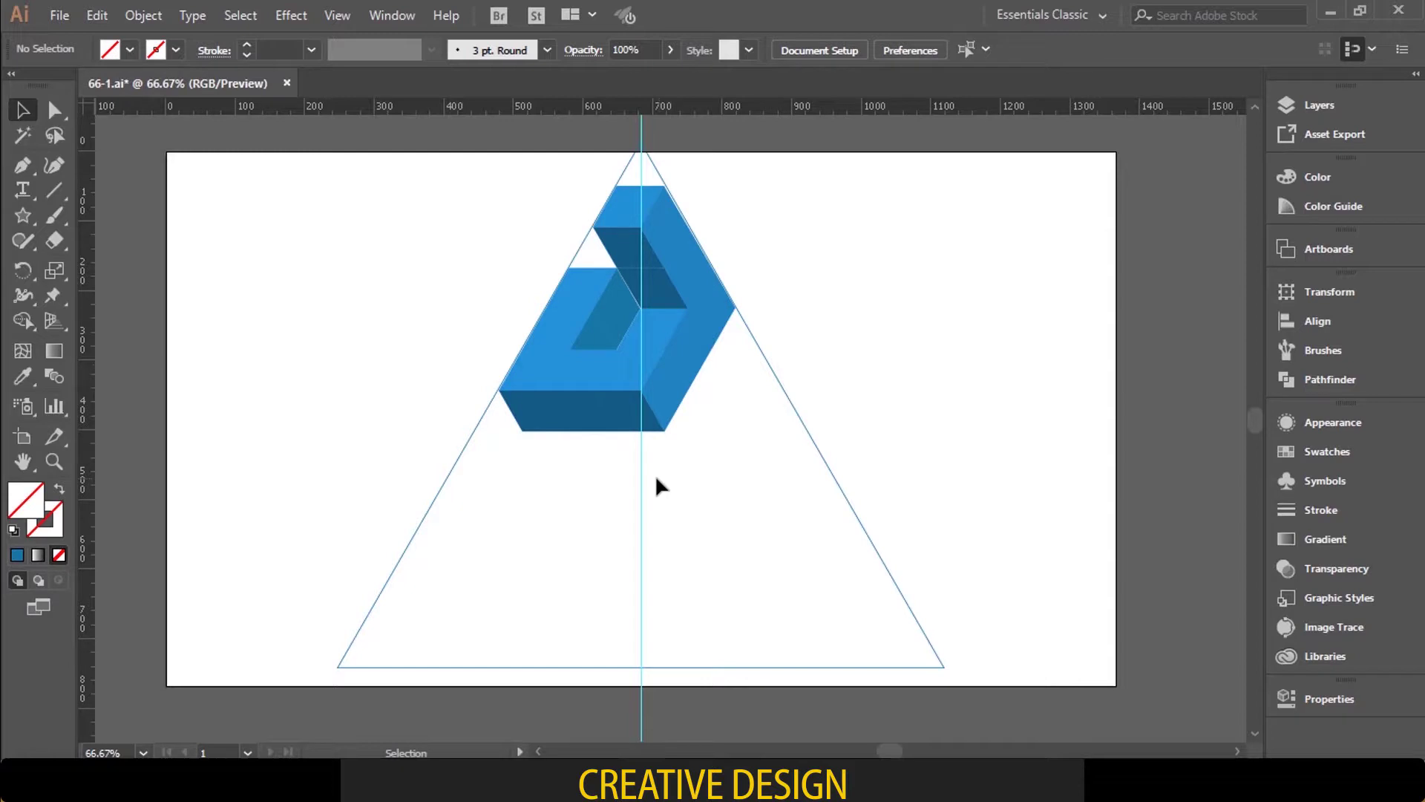
Step: Rotate the block group very slightly and nudge it up one increment so its edges meet the triangle's slanted sides
click(680, 369)
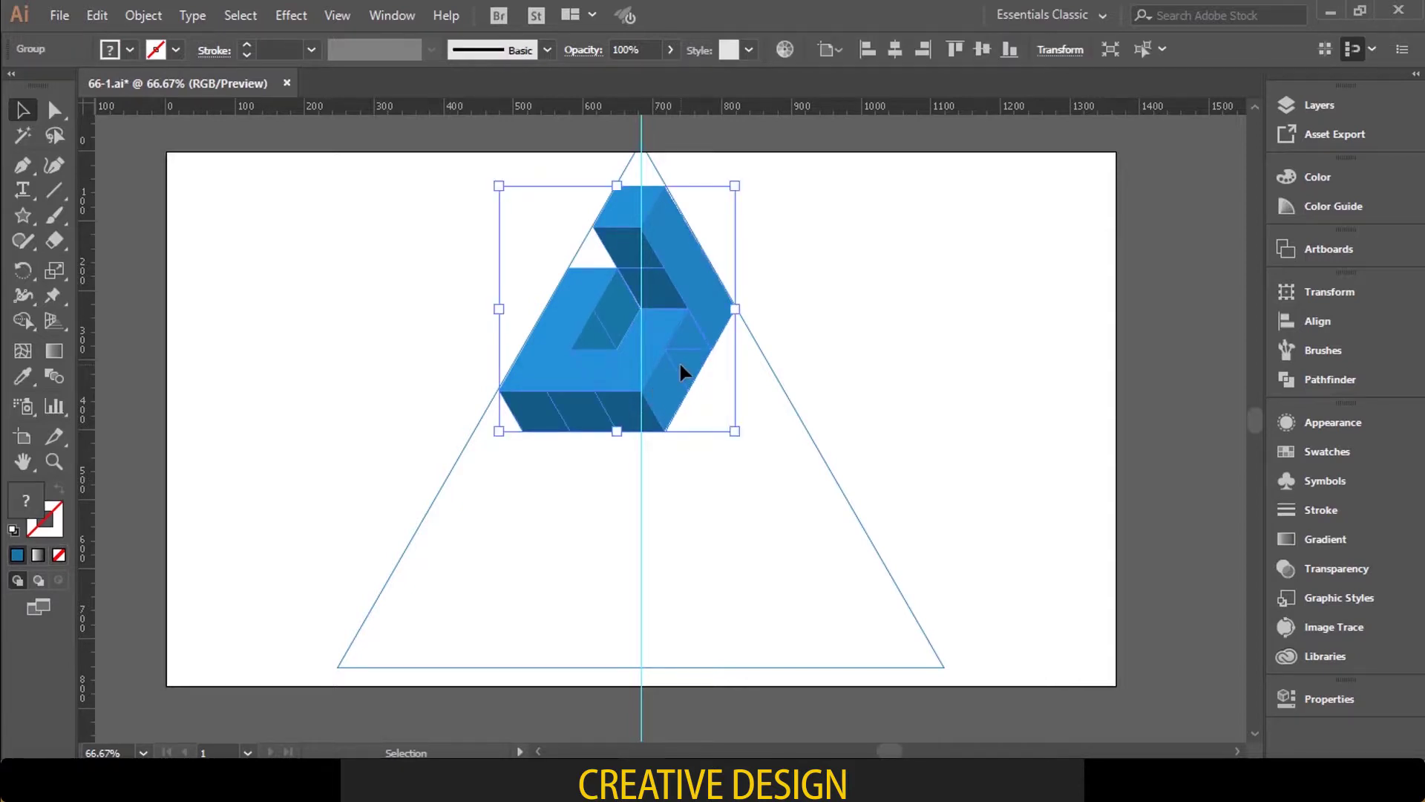
click(868, 270)
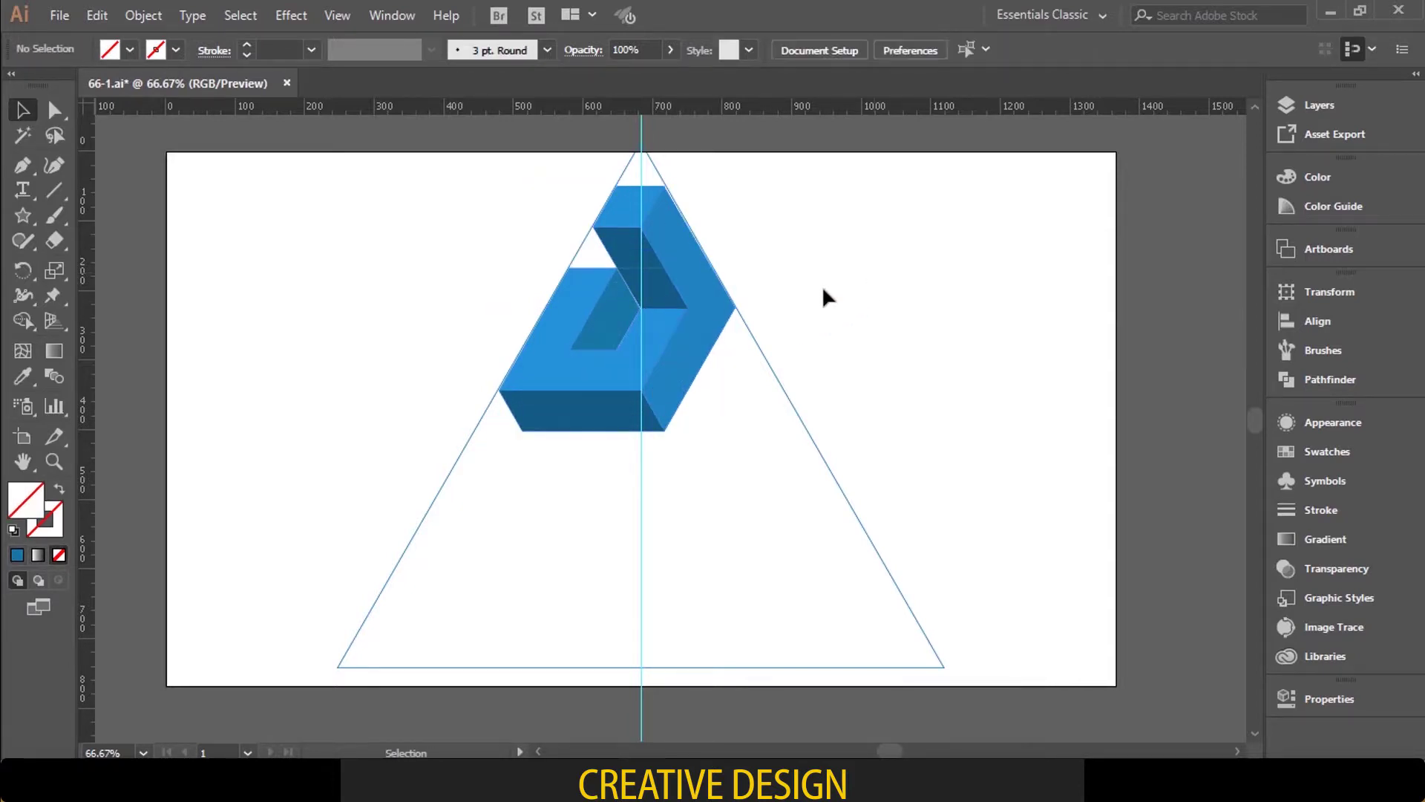
key(ctrl+plus)
key(ctrl+plus)
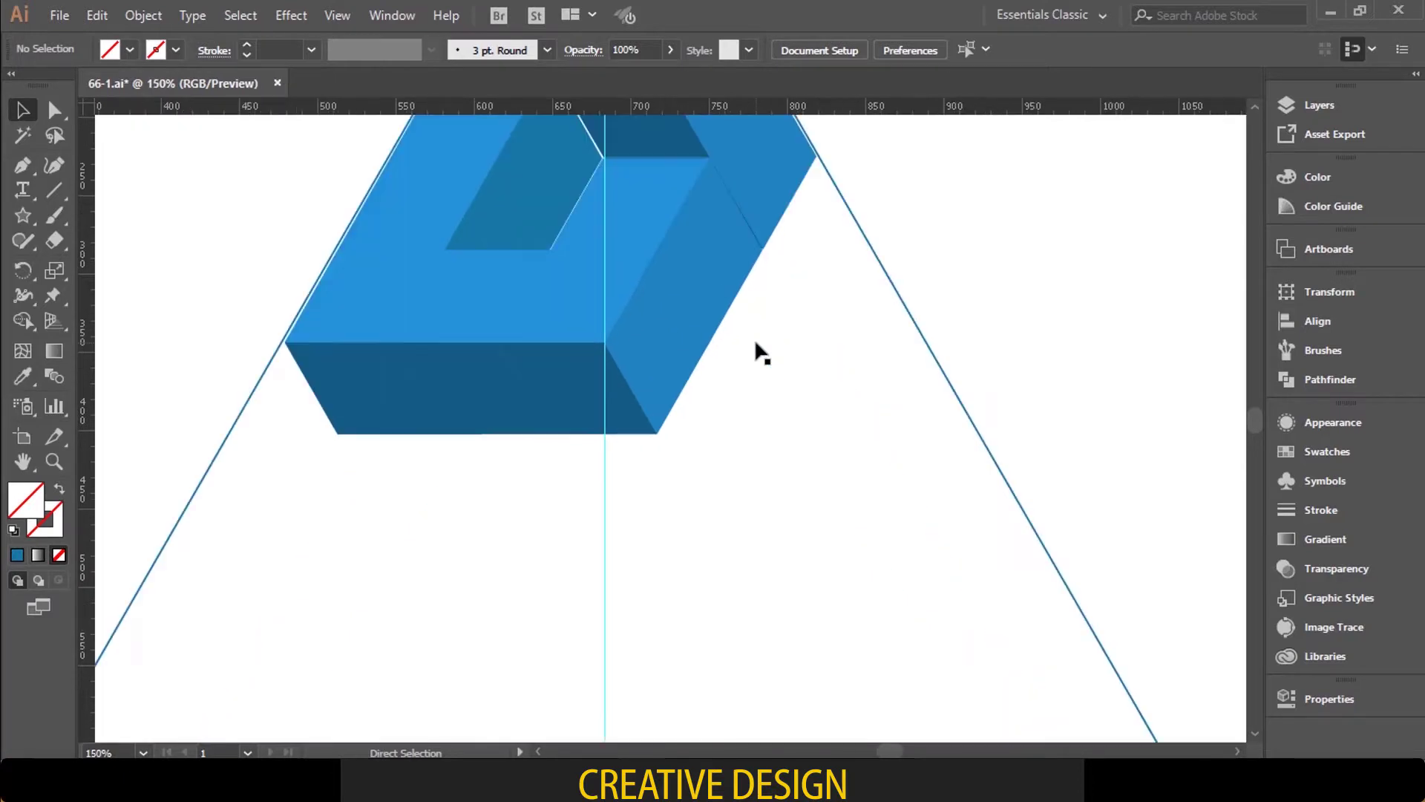
scroll(786, 394, up, 3)
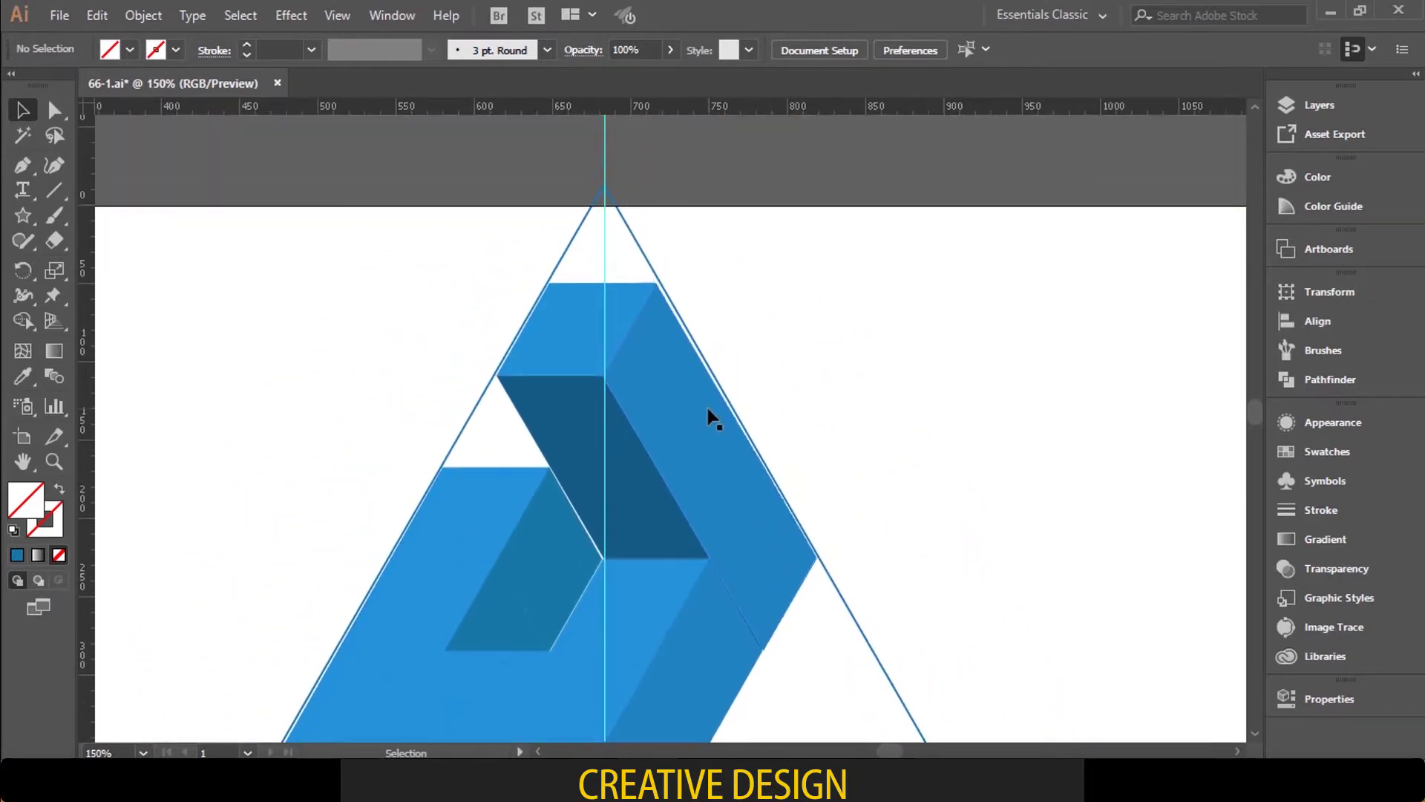
click(709, 410)
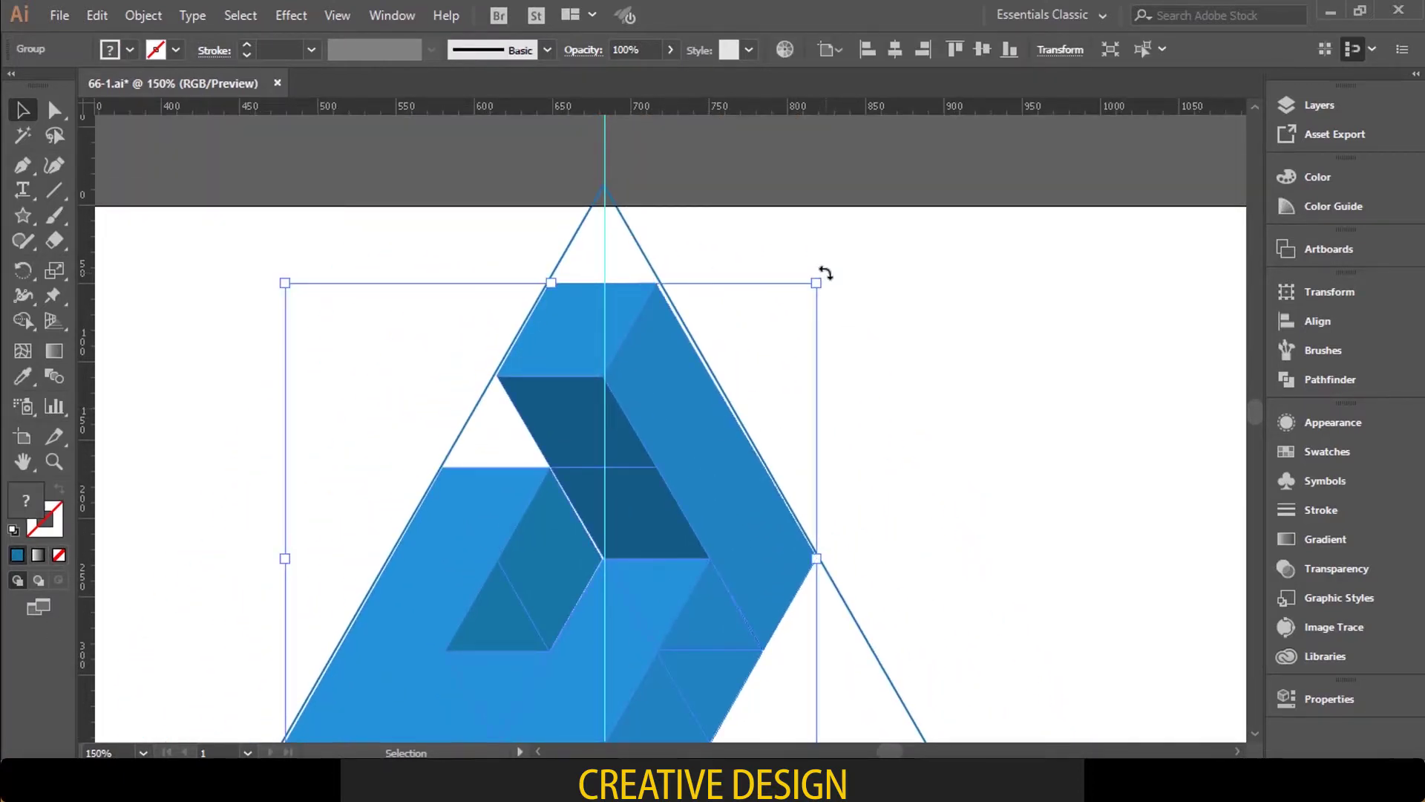
drag(825, 274, 821, 270)
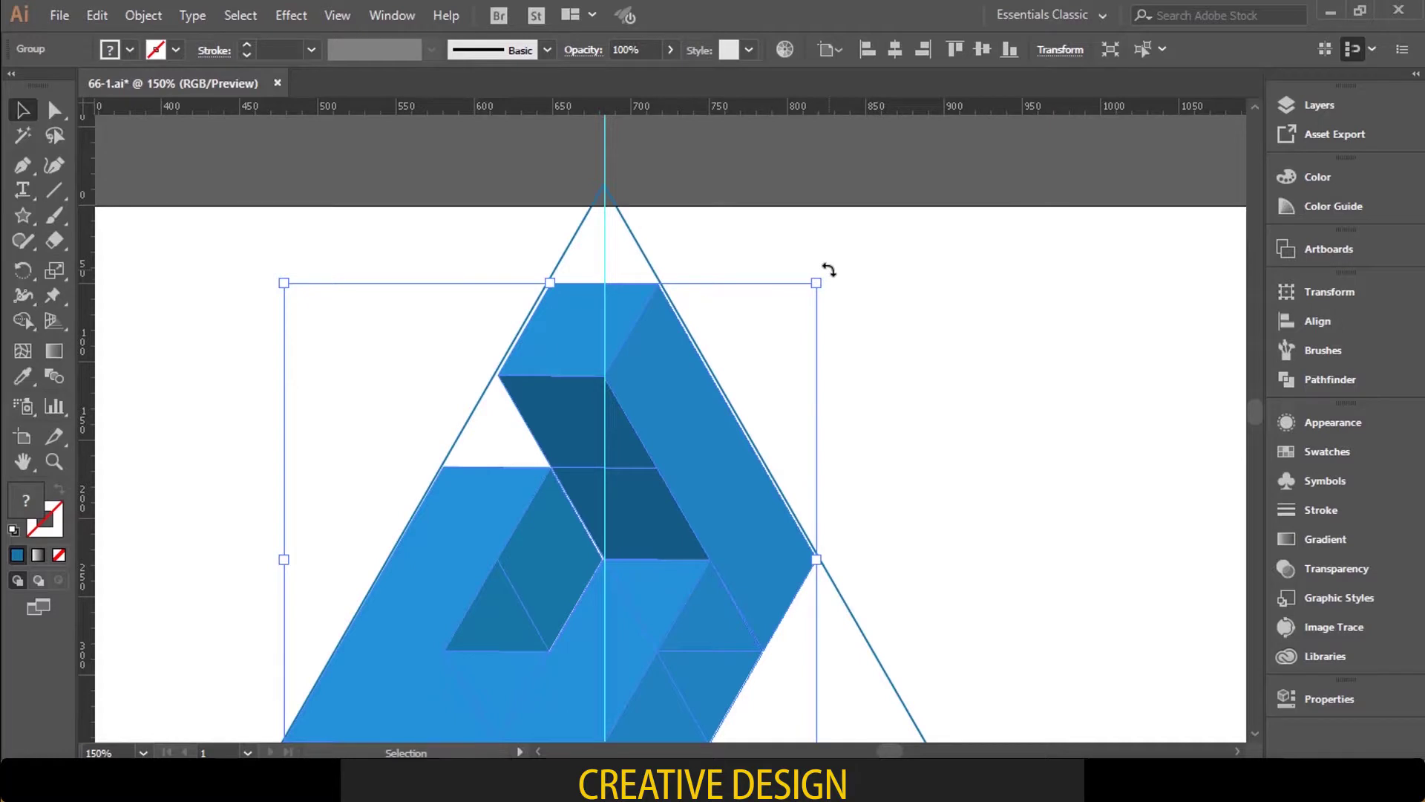
key(Up)
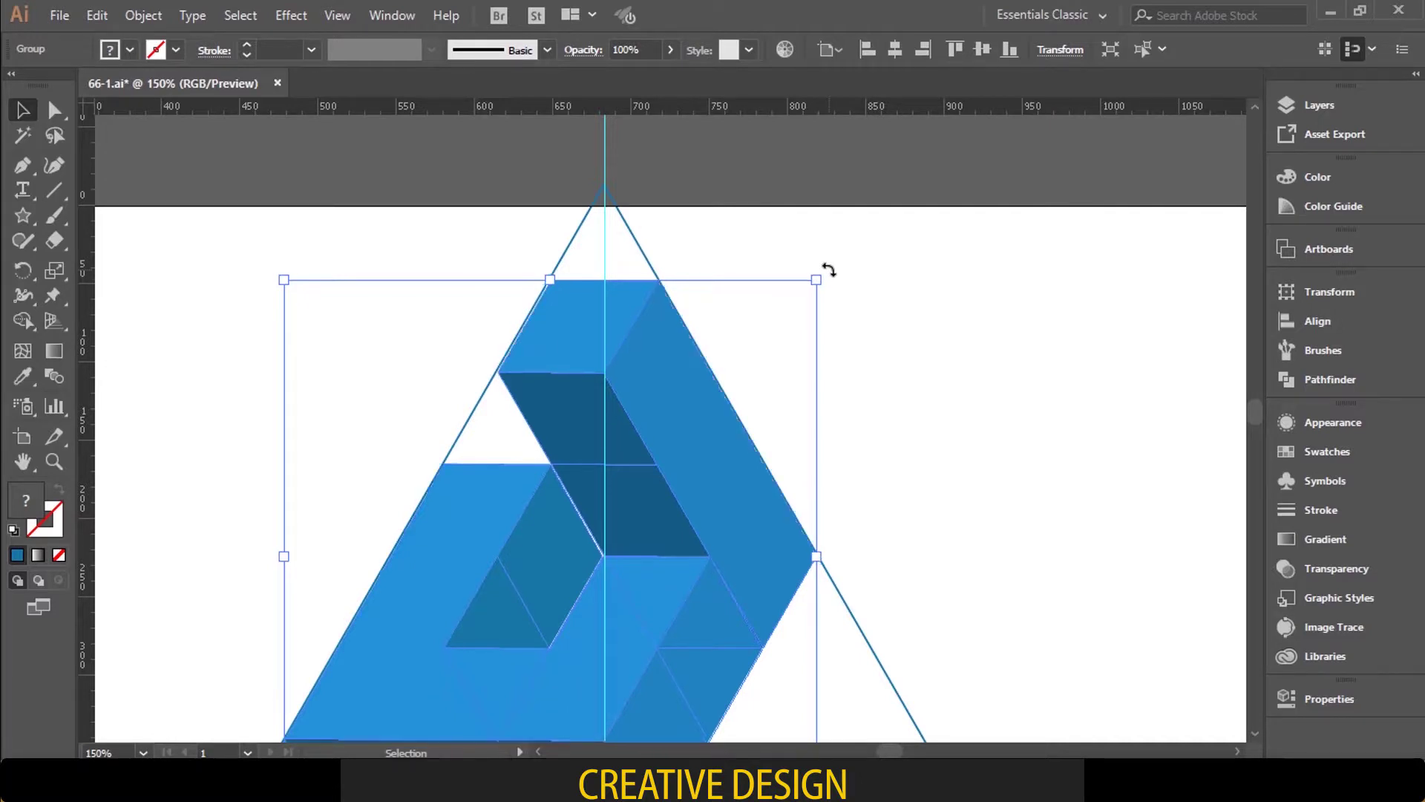
click(871, 281)
Step: Copy the block group rotated 120° around the triangle's center on the guide, and repeat the transformation for a third block
key(ctrl+minus)
key(ctrl+minus)
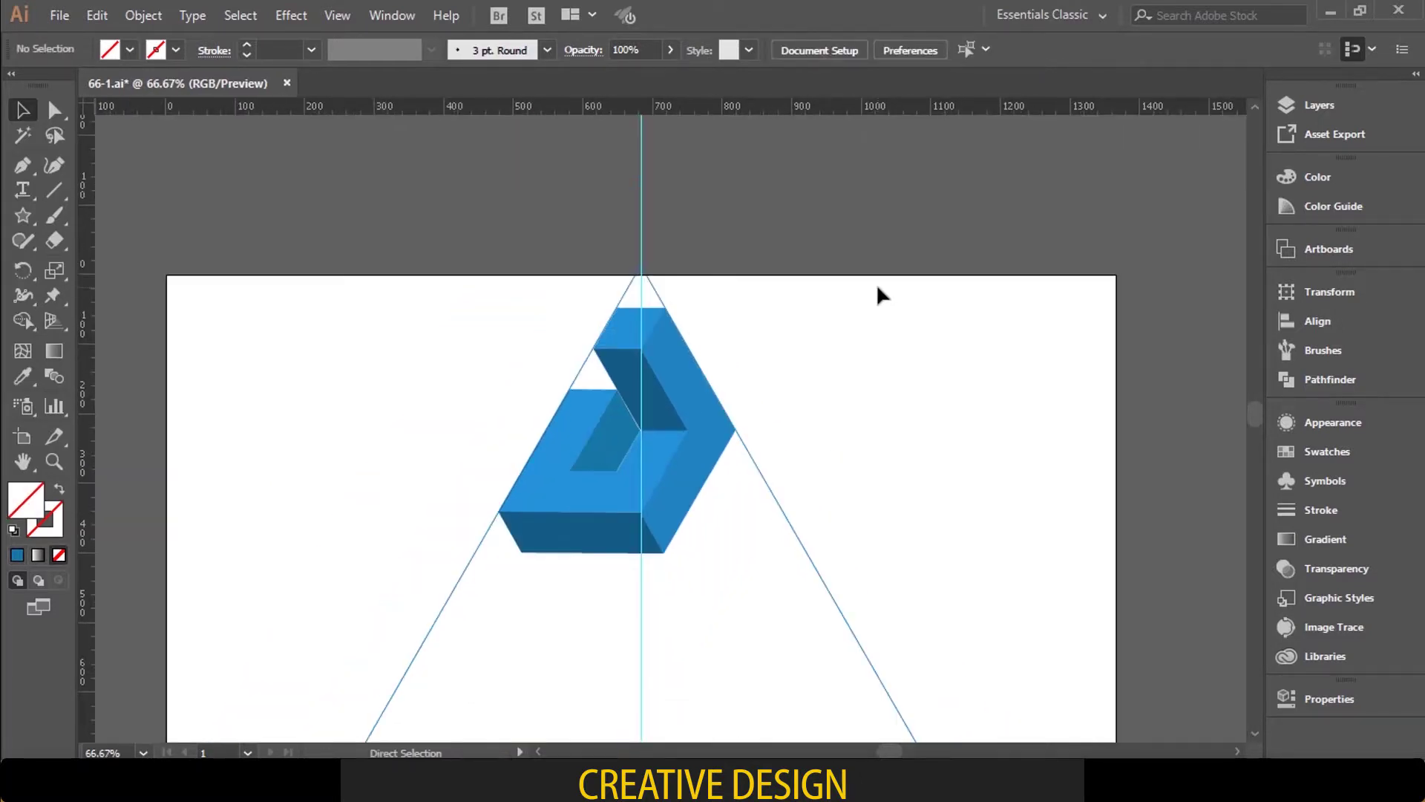
key(ctrl+minus)
click(694, 407)
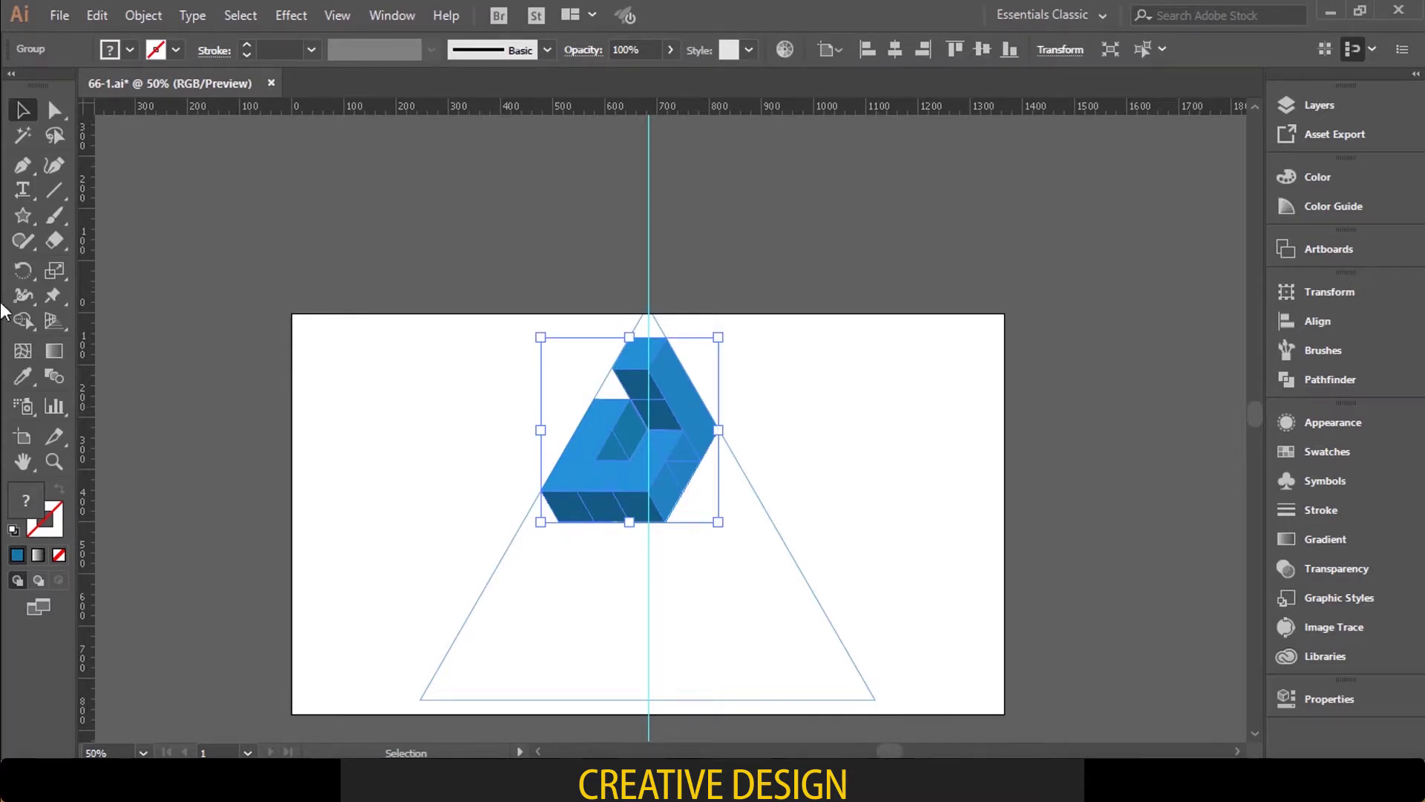
click(23, 271)
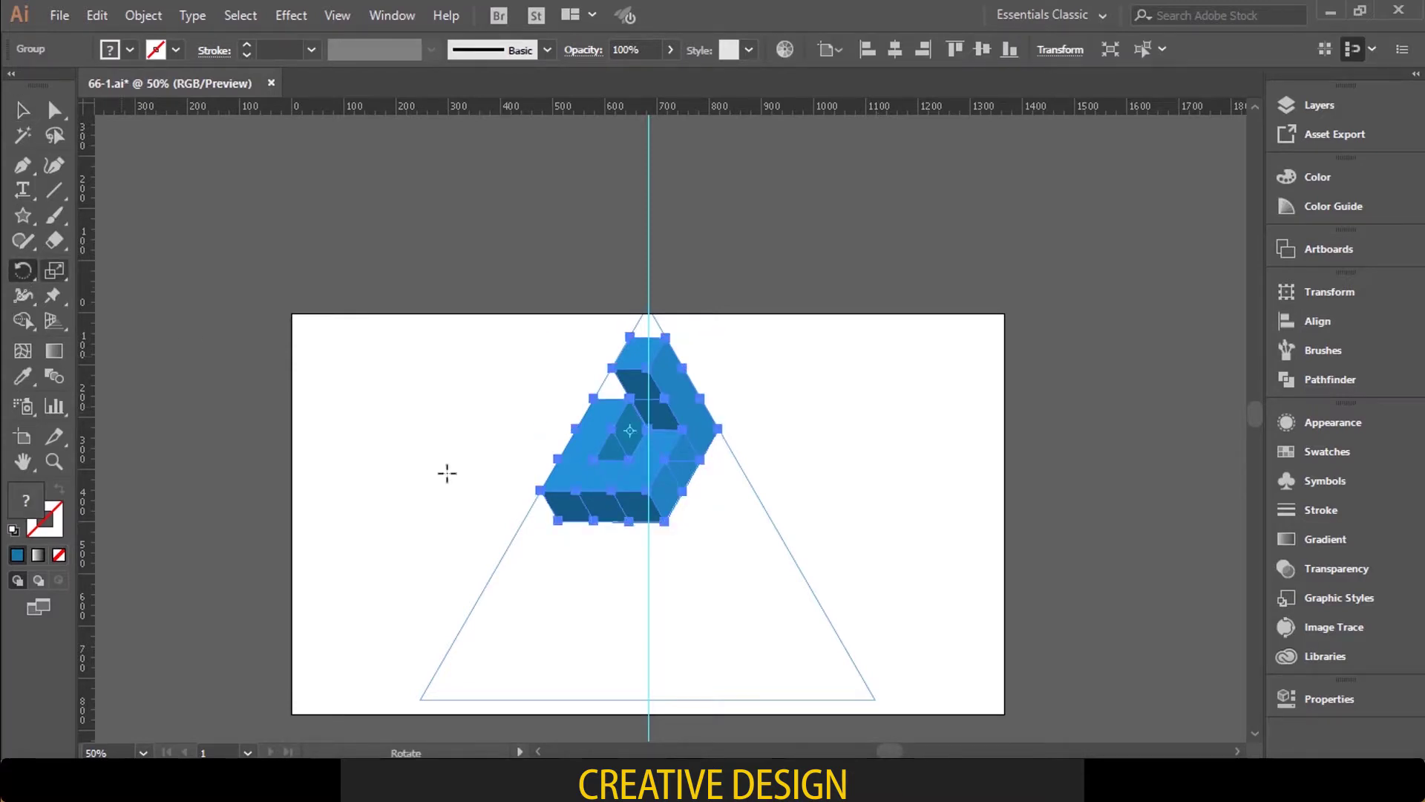
alt+click(648, 543)
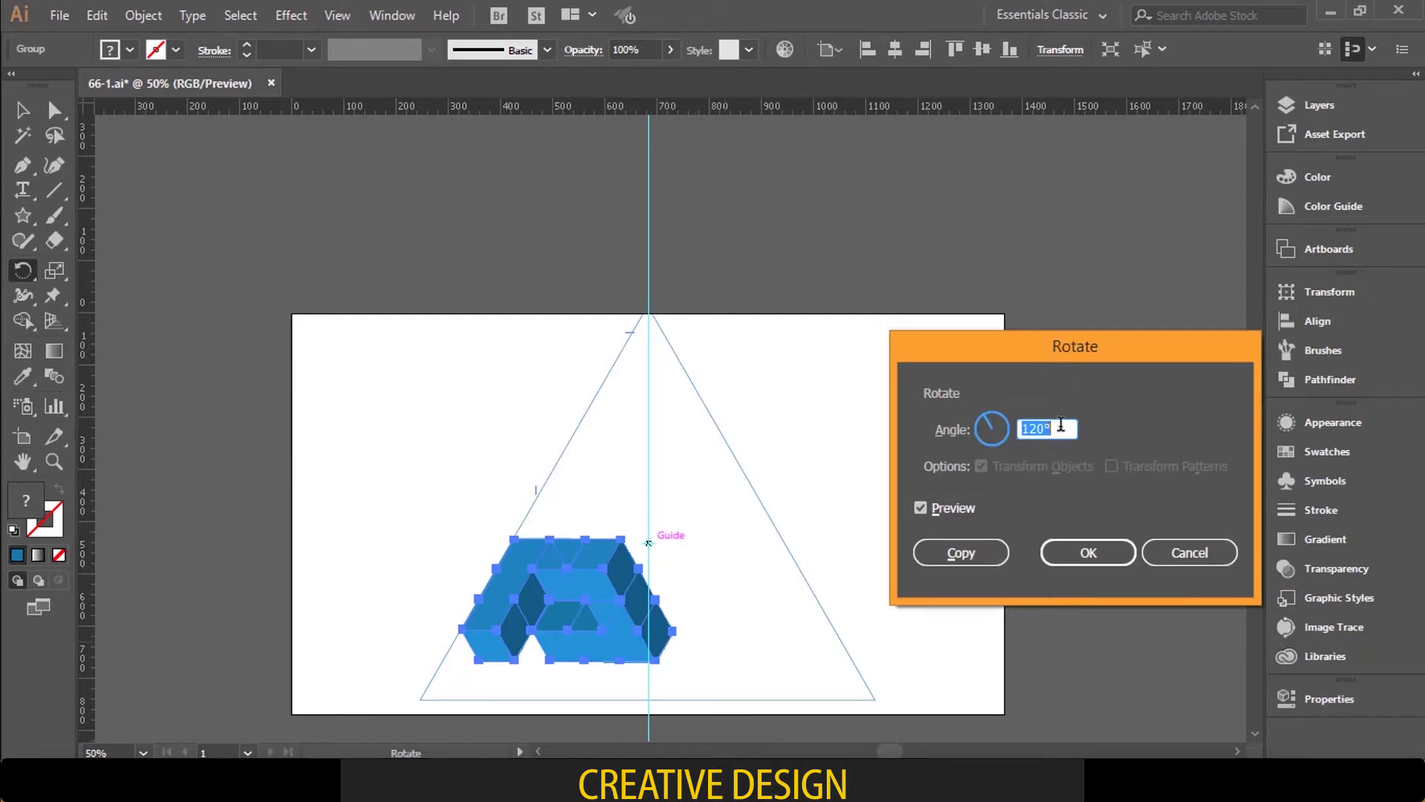
text(120)
key(Tab)
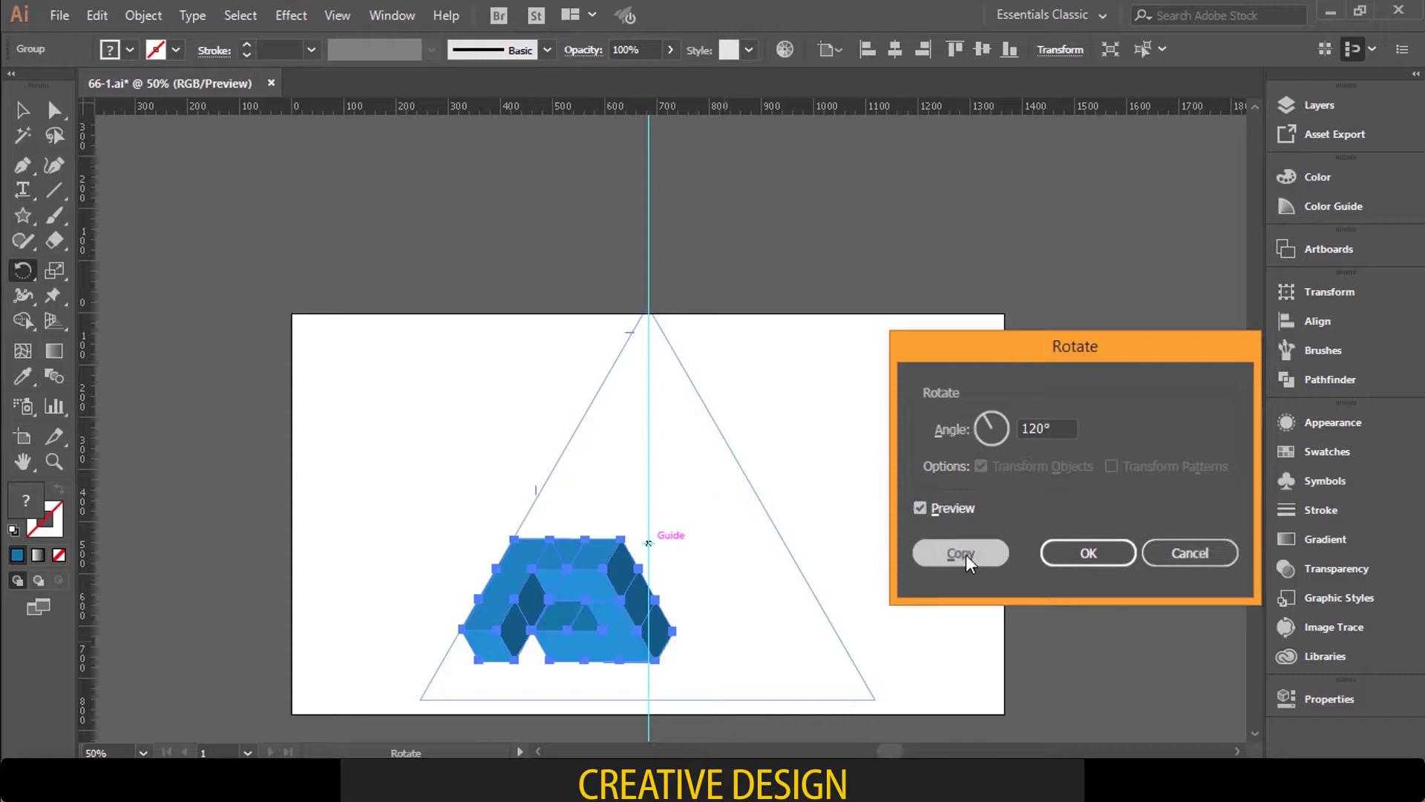
click(963, 554)
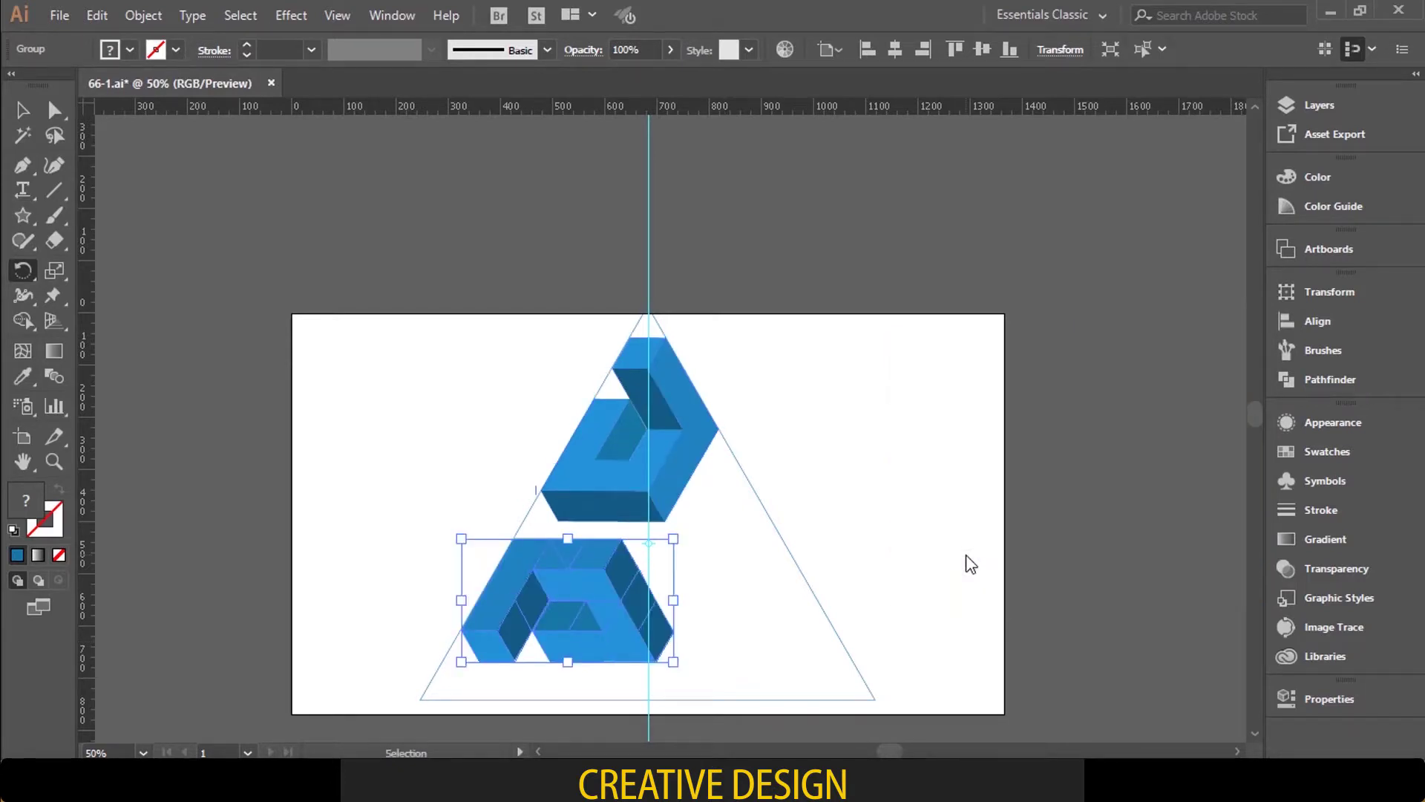
key(ctrl+d)
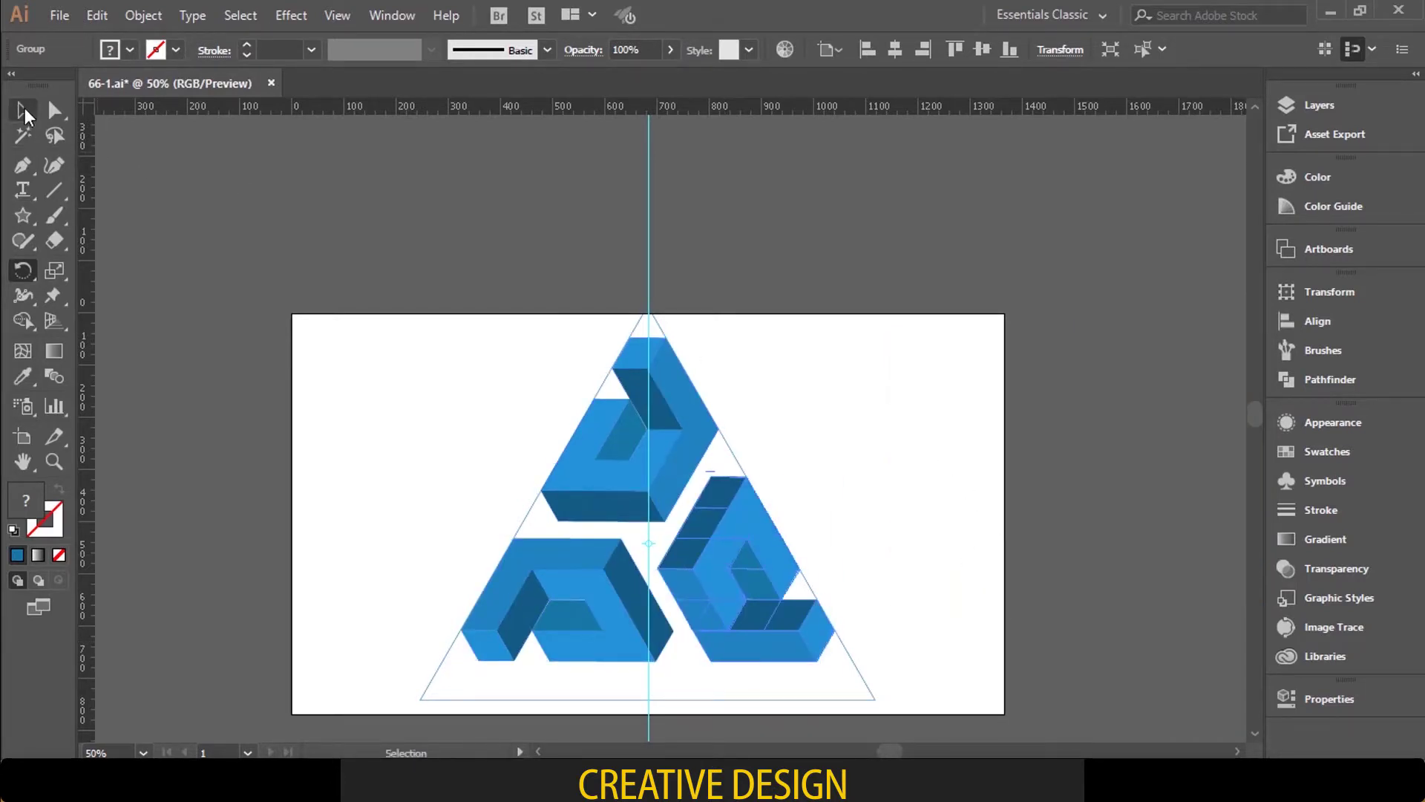
Step: Delete the triangle outline and the vertical guide, leaving only the three blocks
click(23, 111)
click(853, 377)
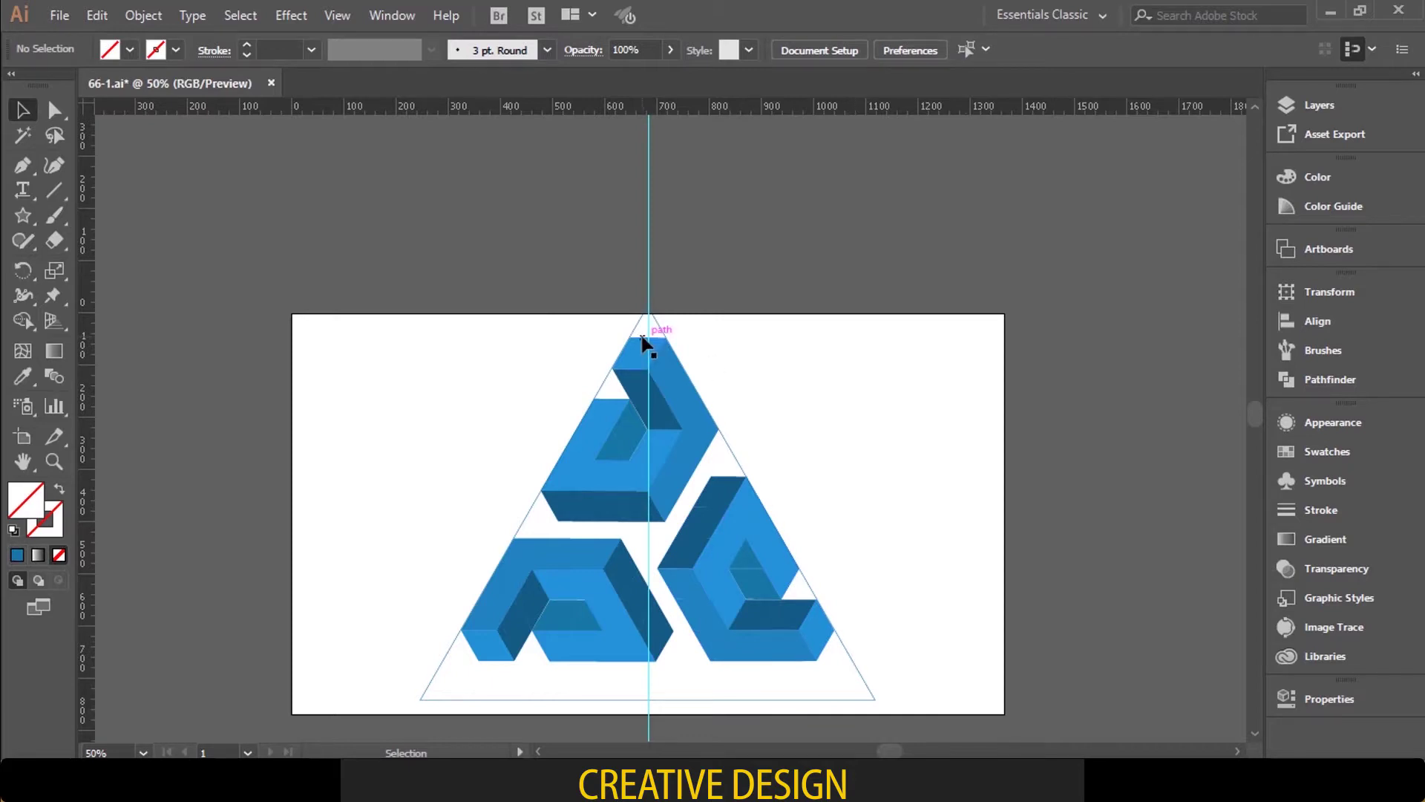
click(866, 681)
key(Delete)
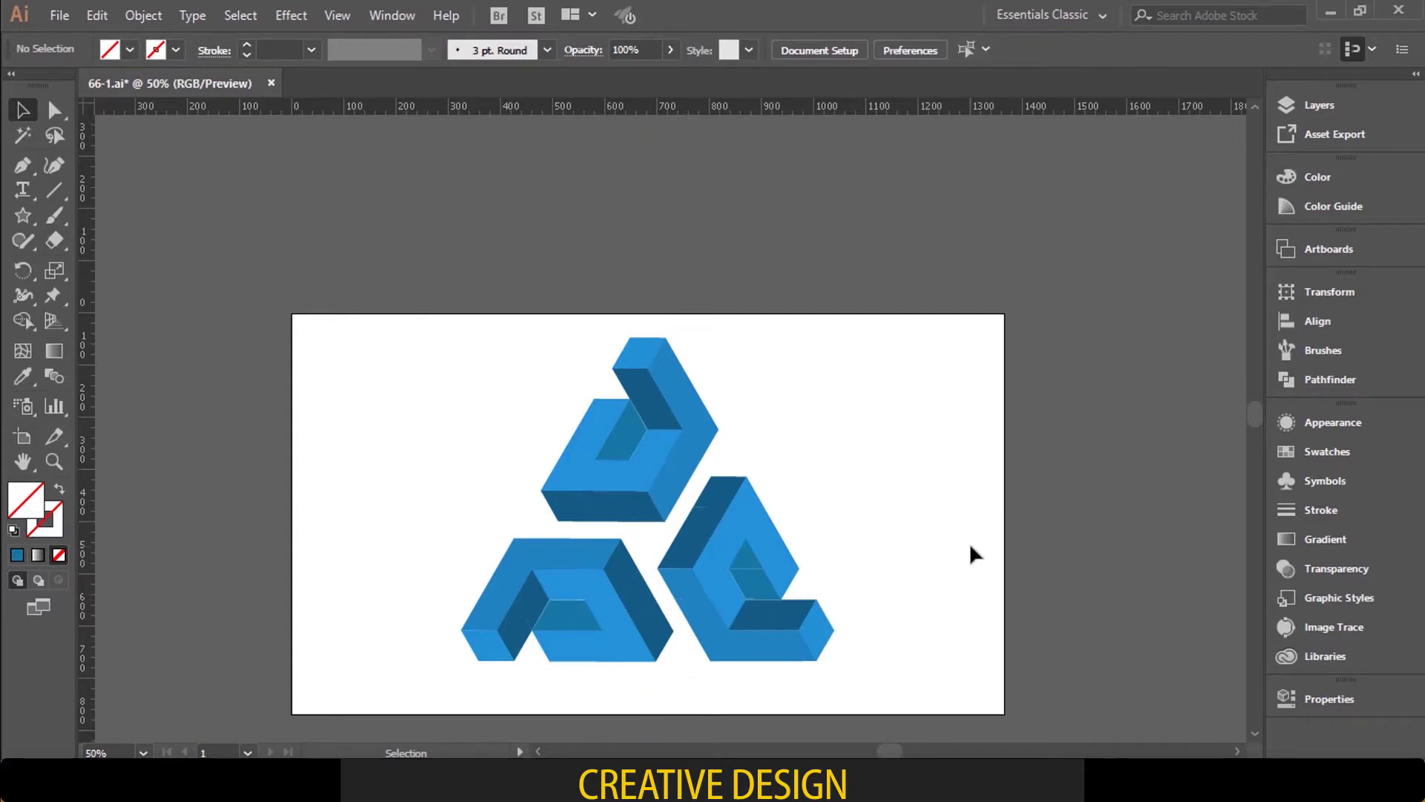
Step: Group all three blocks into a single object
key(ctrl+0)
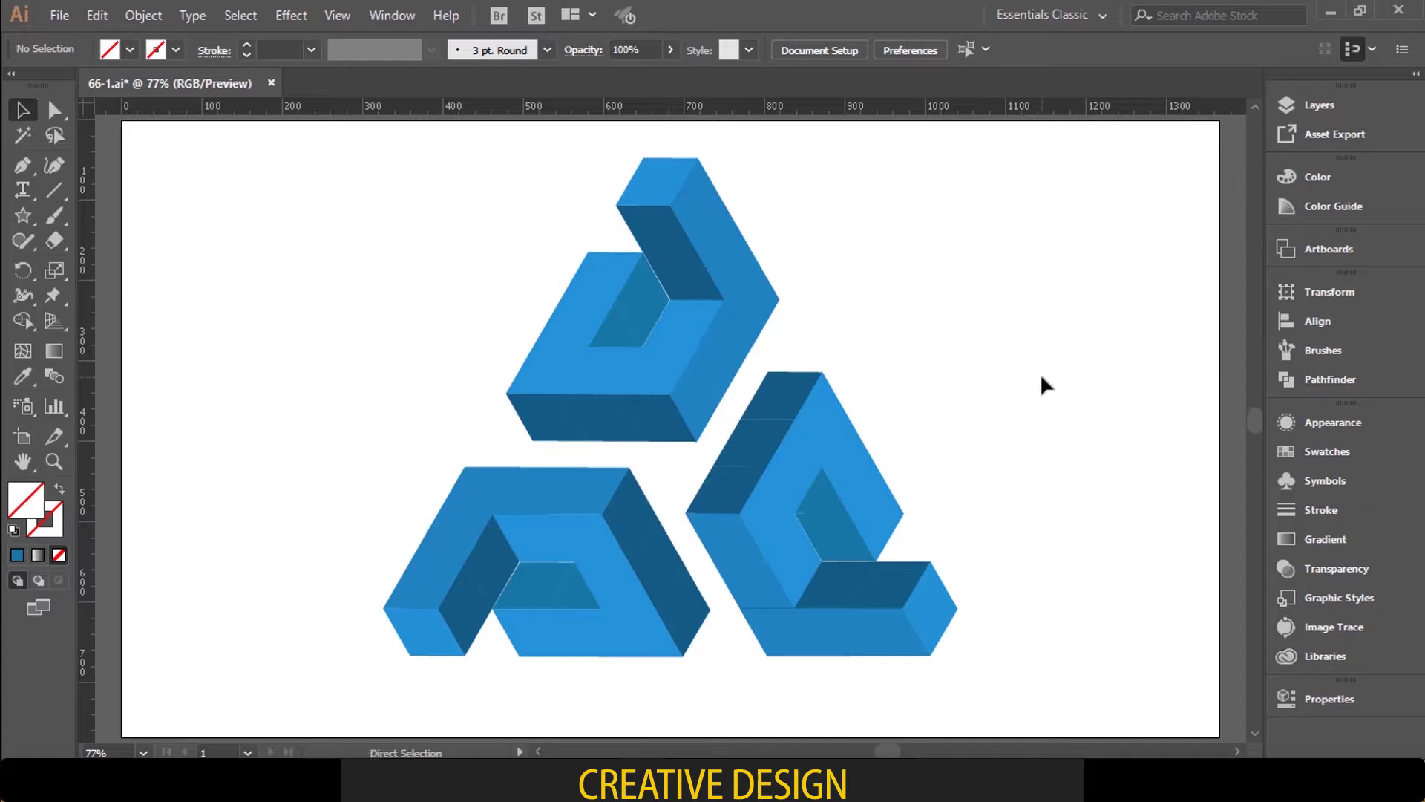
key(ctrl+minus)
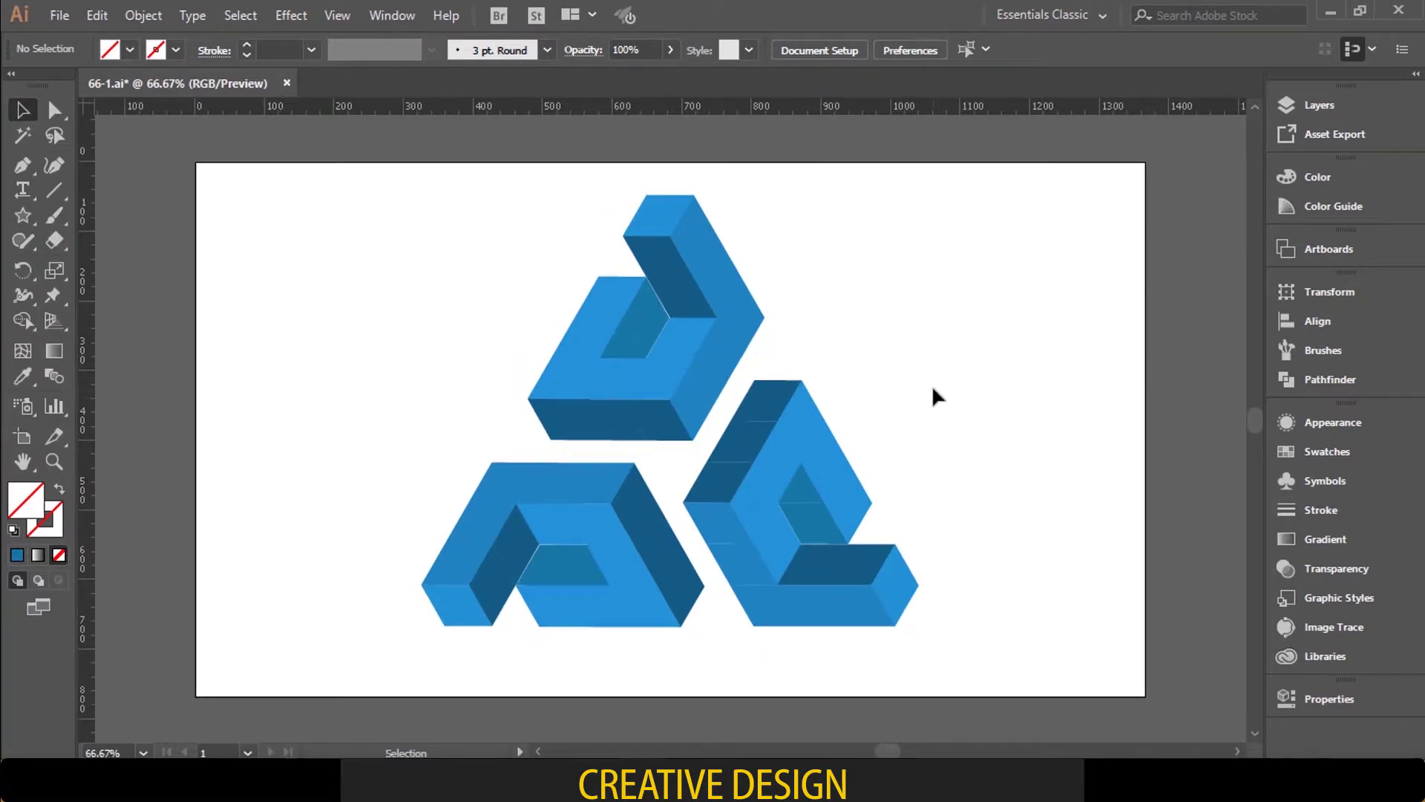
drag(967, 199, 382, 653)
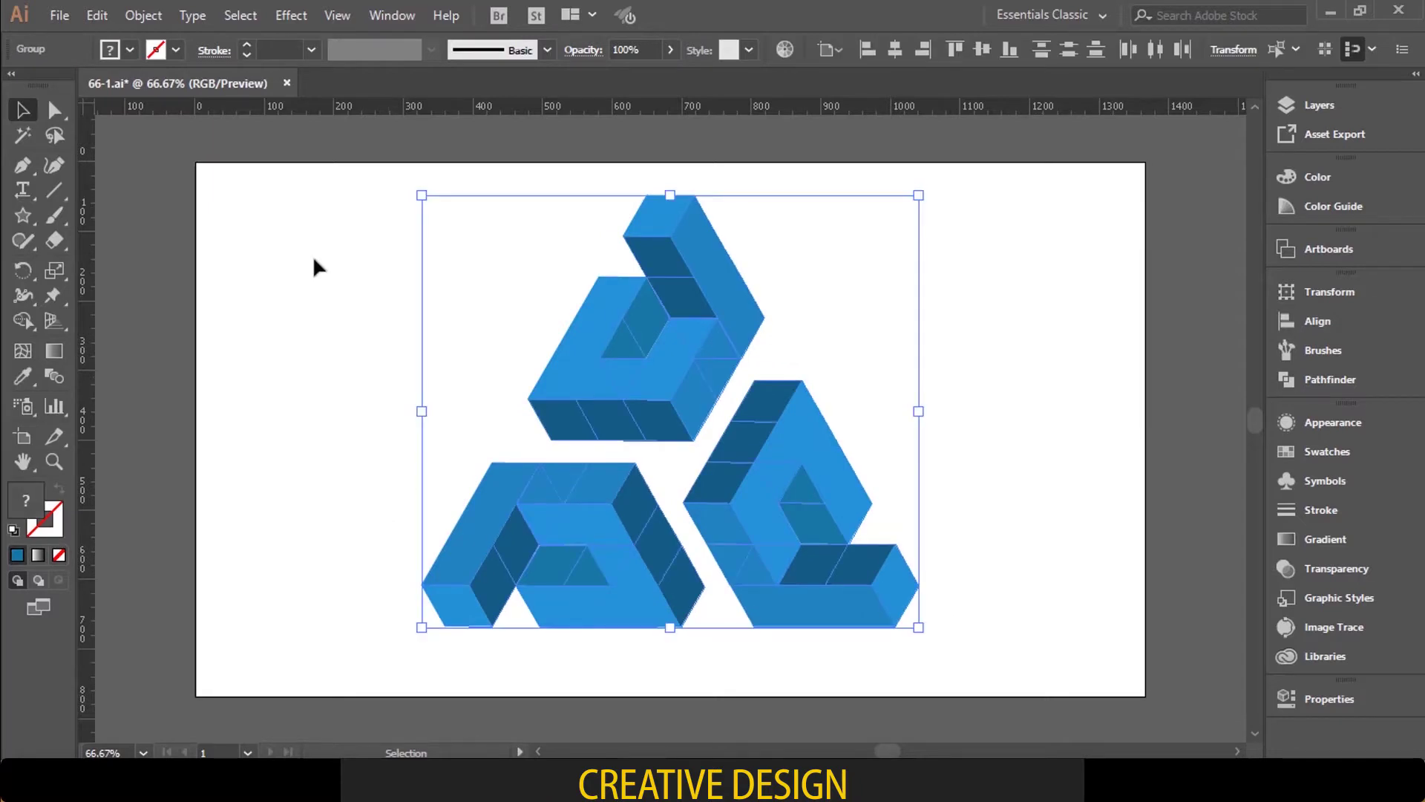
click(143, 15)
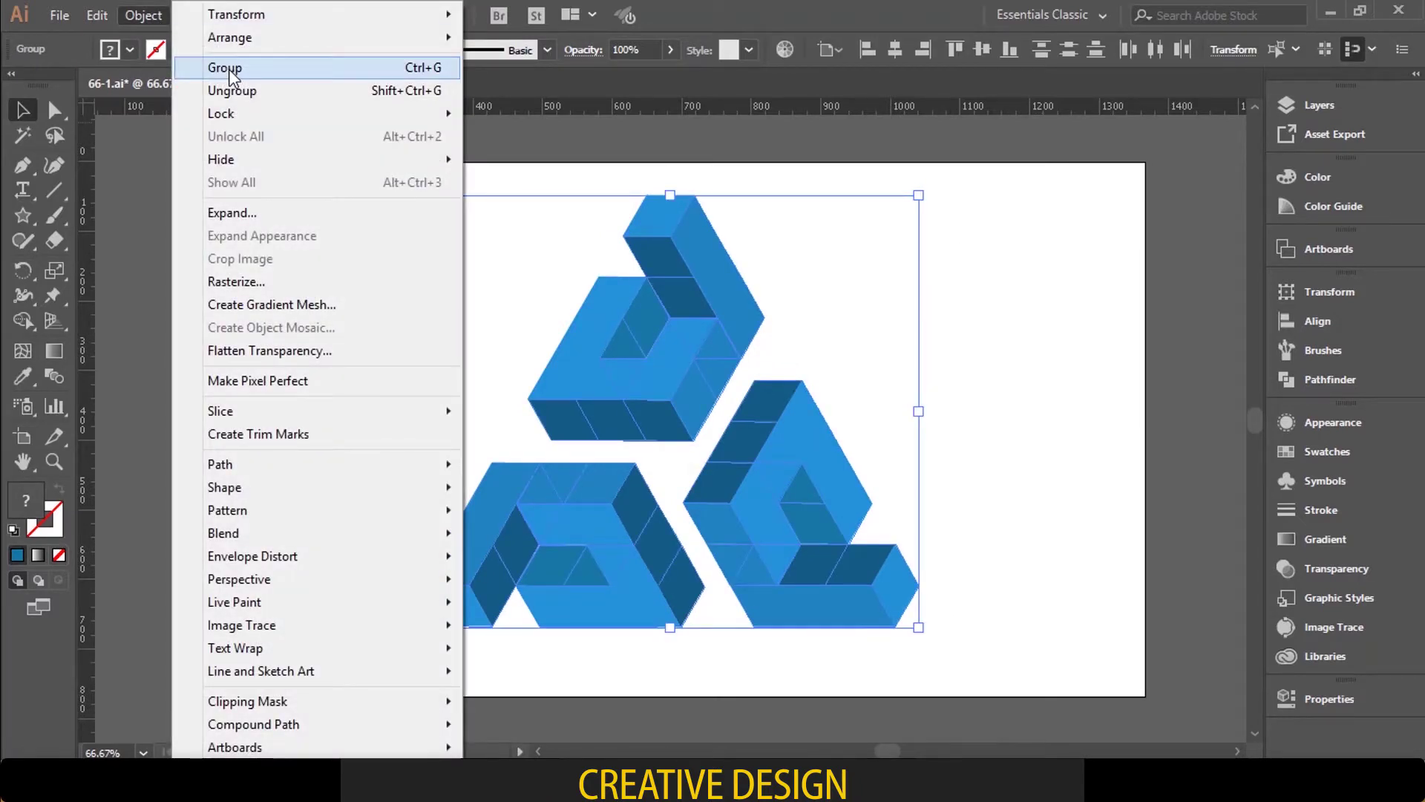
click(137, 61)
click(1023, 312)
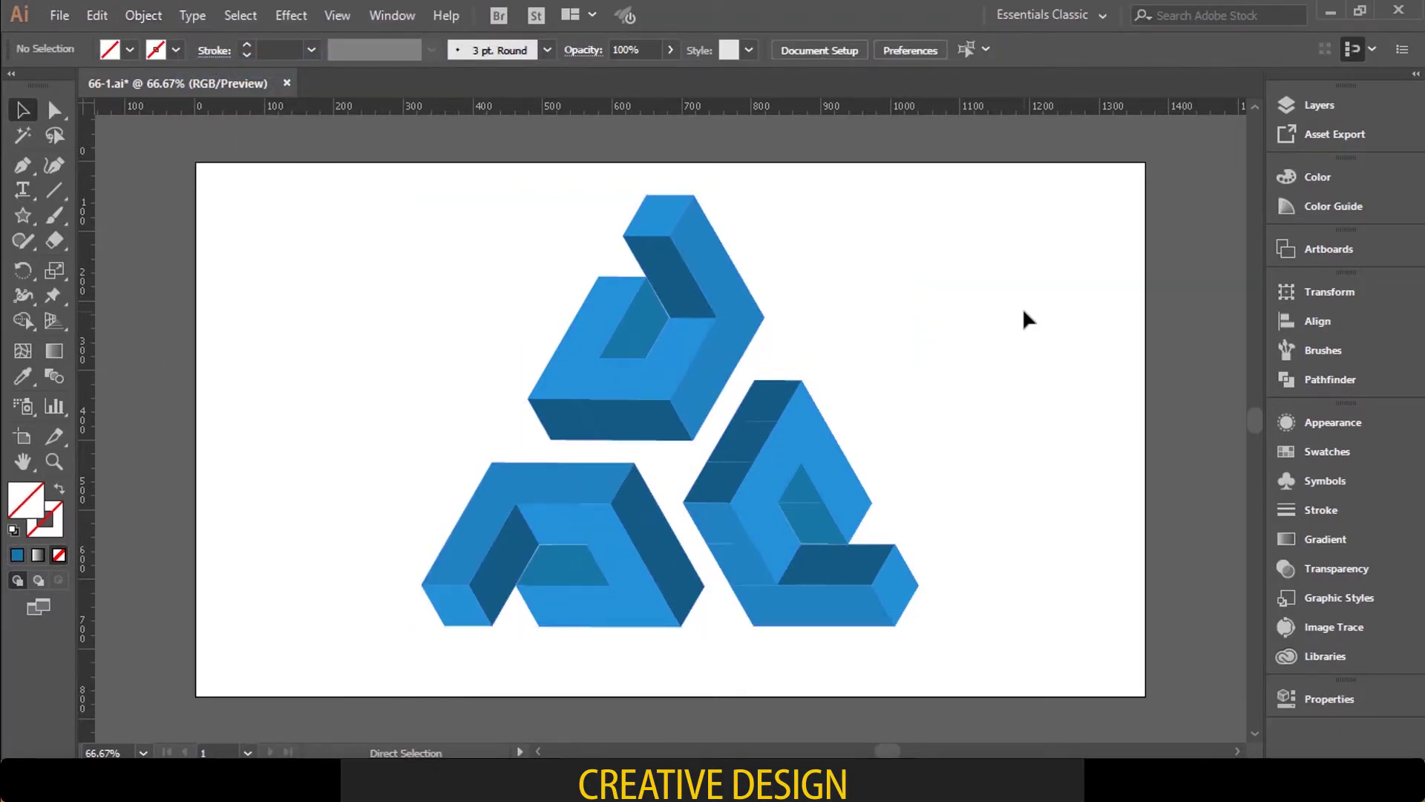
Step: Scale the grouped design down slightly and proportionally about its center
key(ctrl+minus)
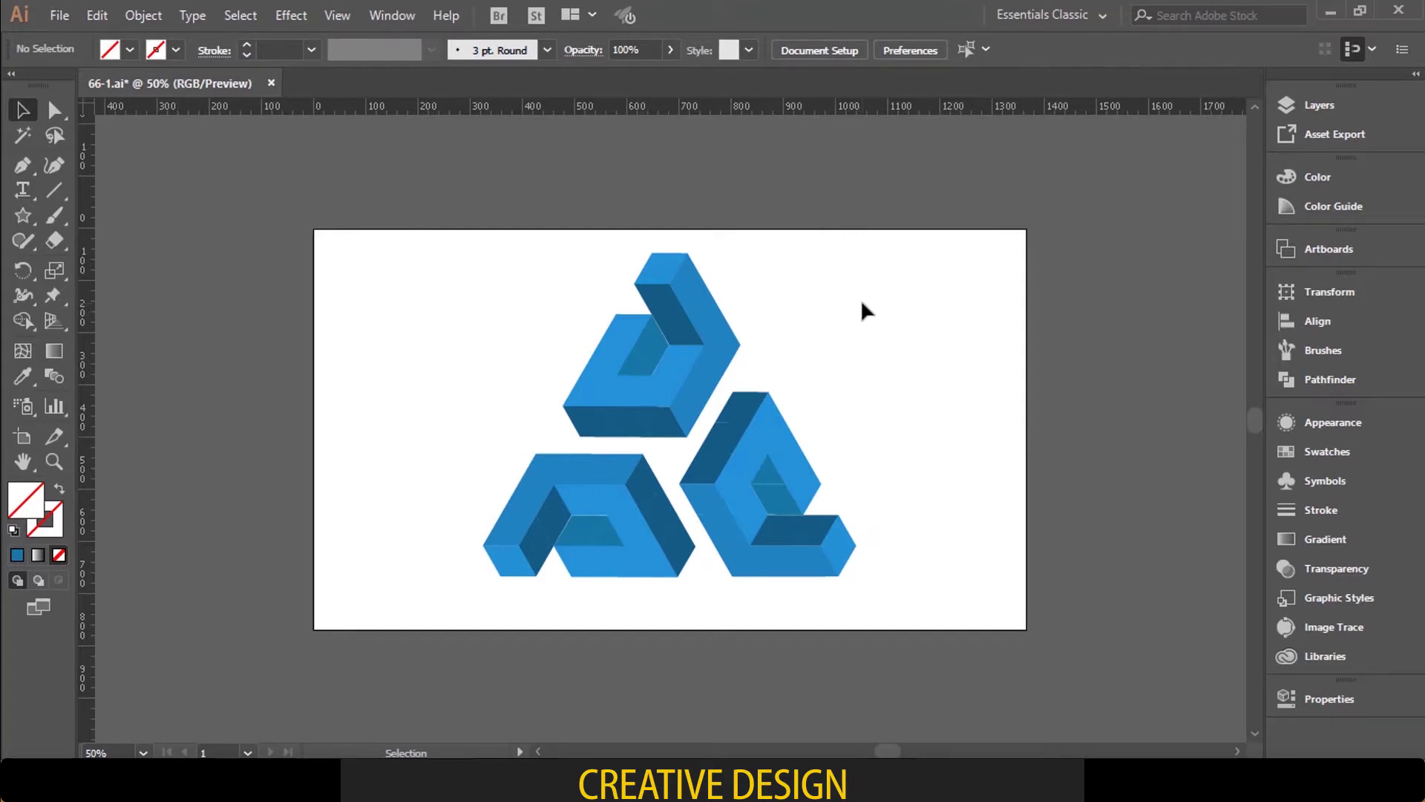
click(721, 370)
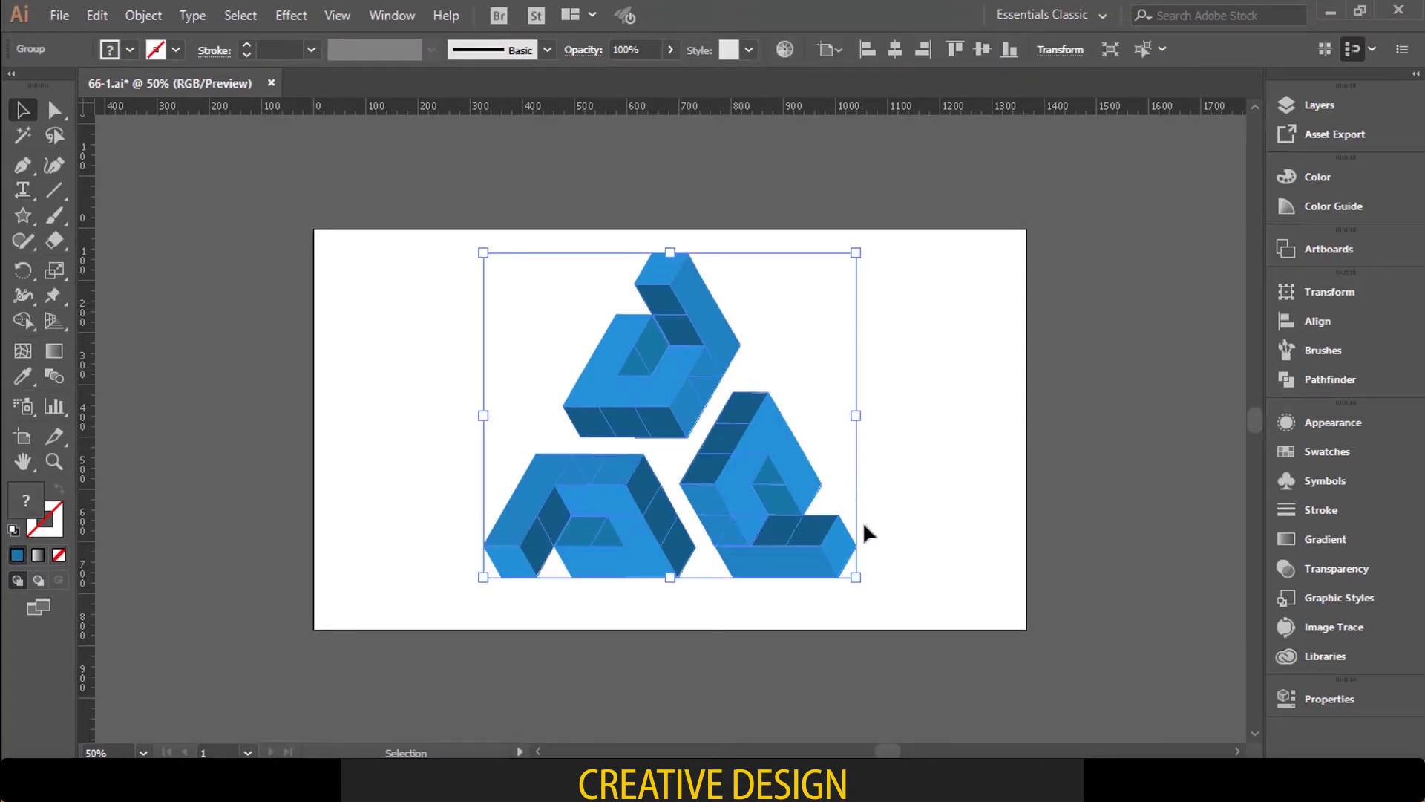
drag(859, 577, 828, 552)
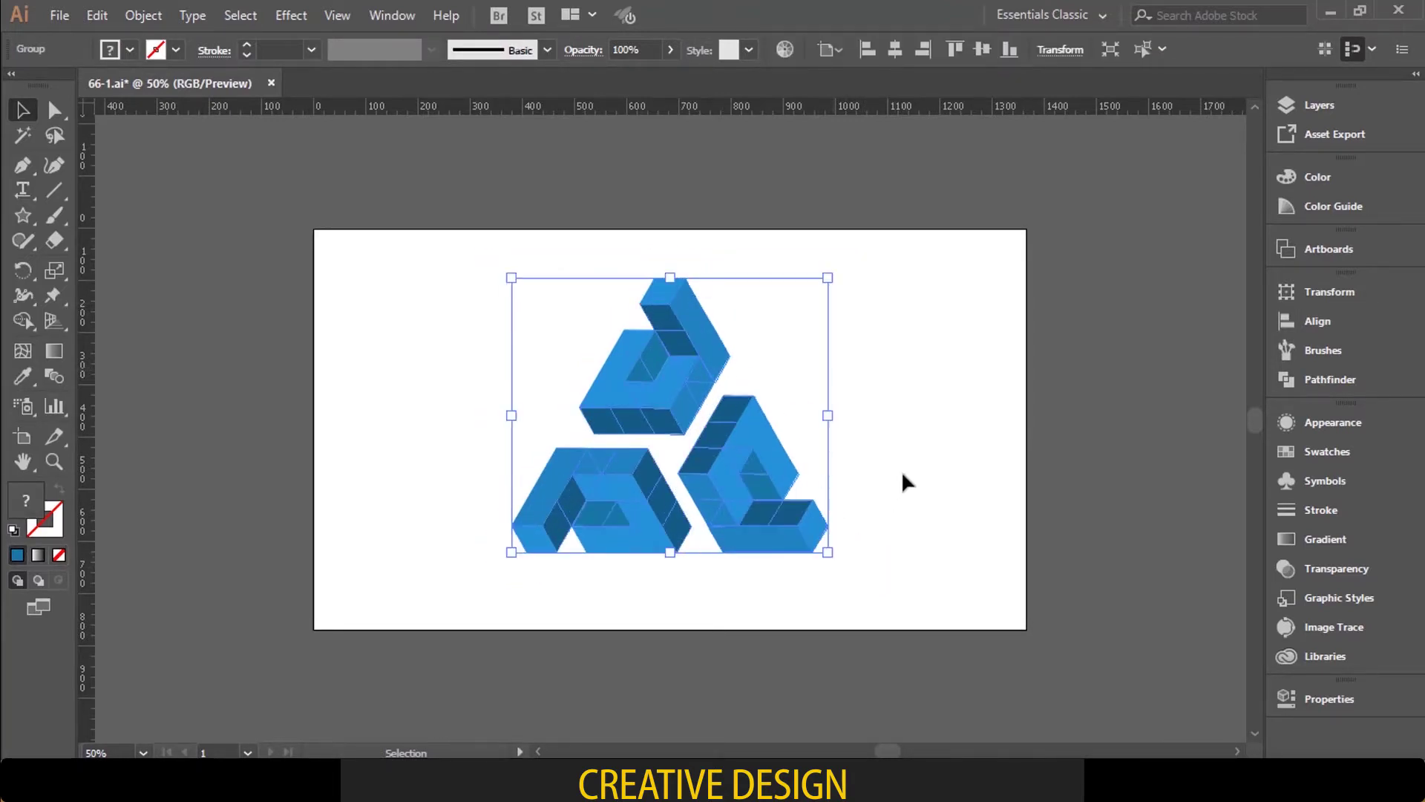
click(901, 479)
Step: Nudge the grouped design straight up to leave more empty space beneath it on the artboard
click(766, 463)
key(Up)
key(Up)
key(Up)
key(Up)
key(Up)
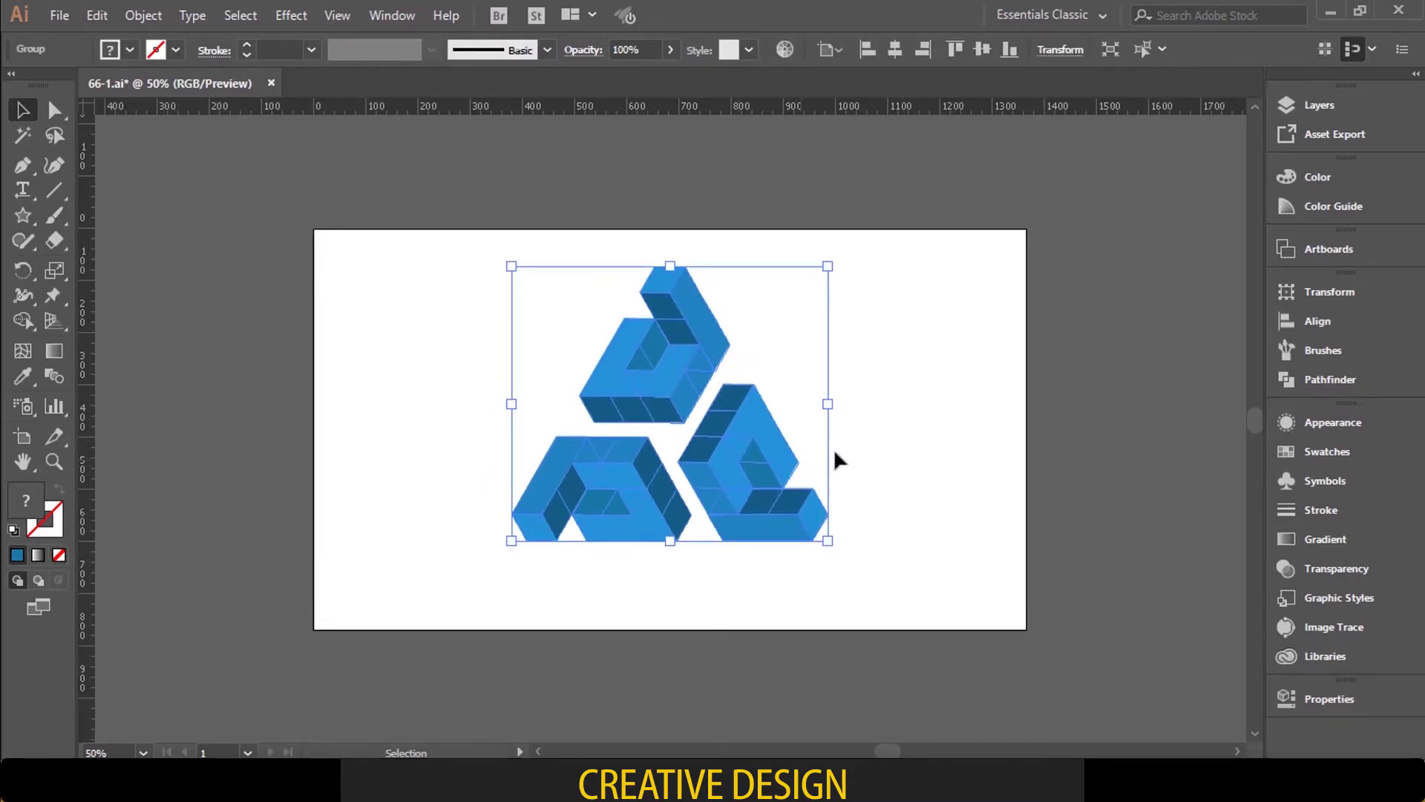
click(924, 420)
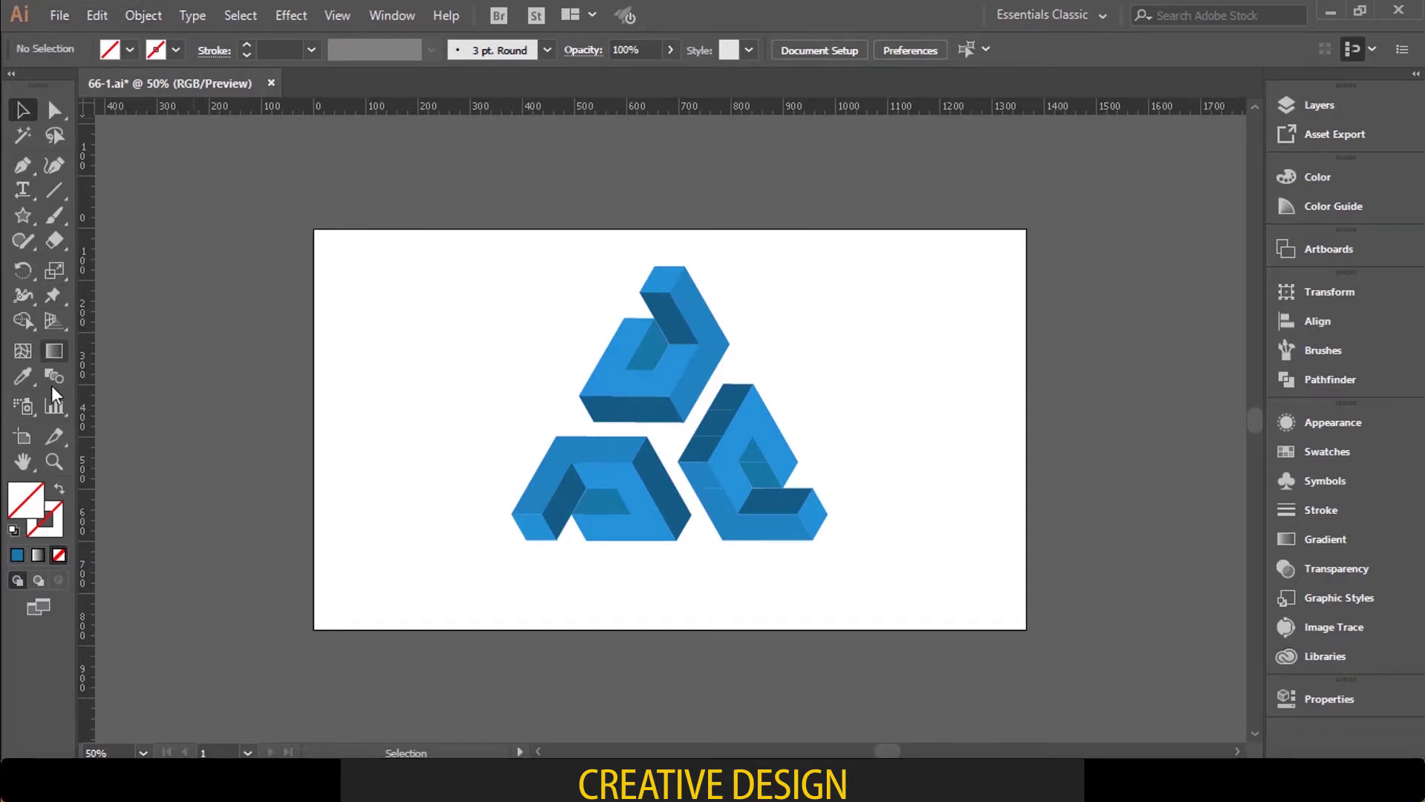
Step: Set the fill to the pale blue gradient swatch from the Seasons gradient library
click(128, 50)
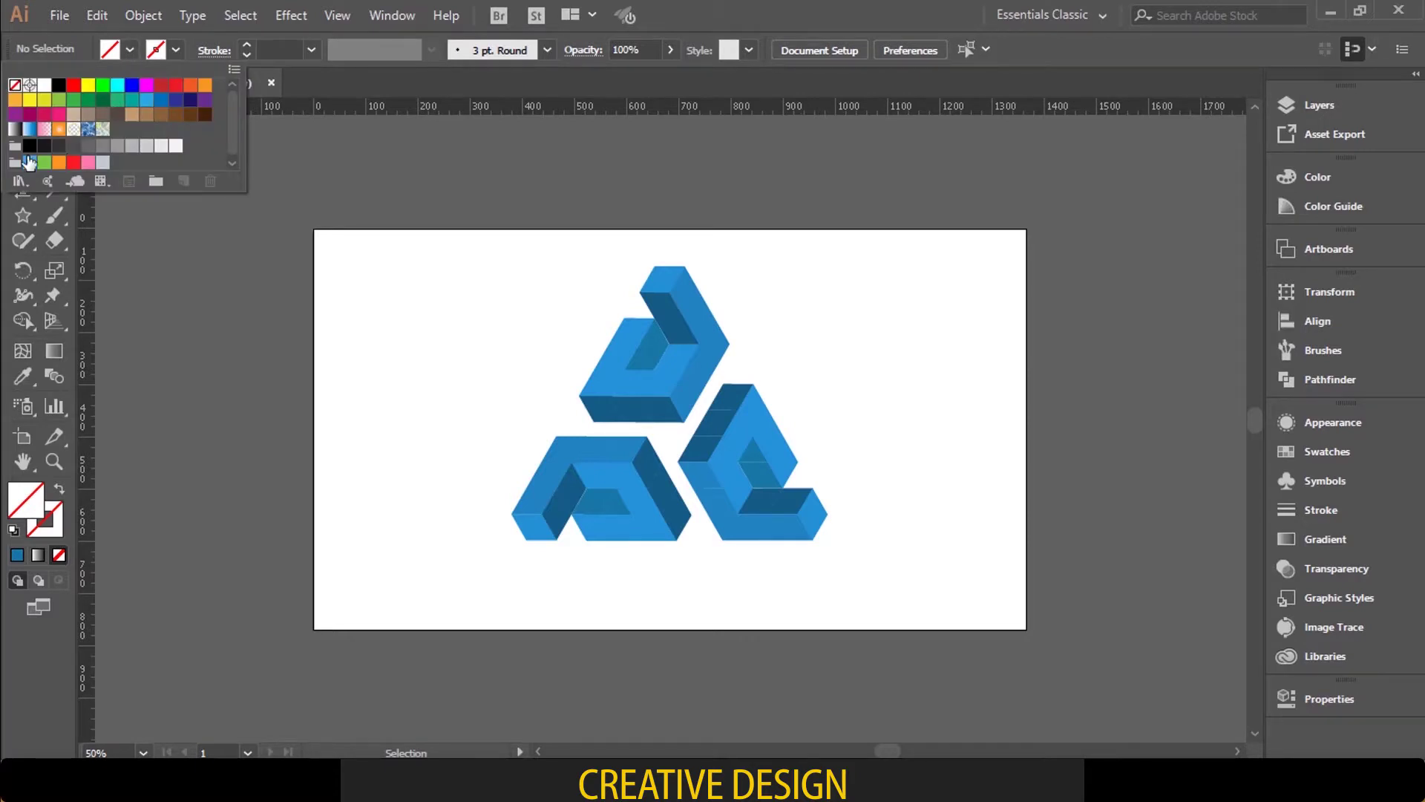
click(28, 181)
mouse_move(216, 424)
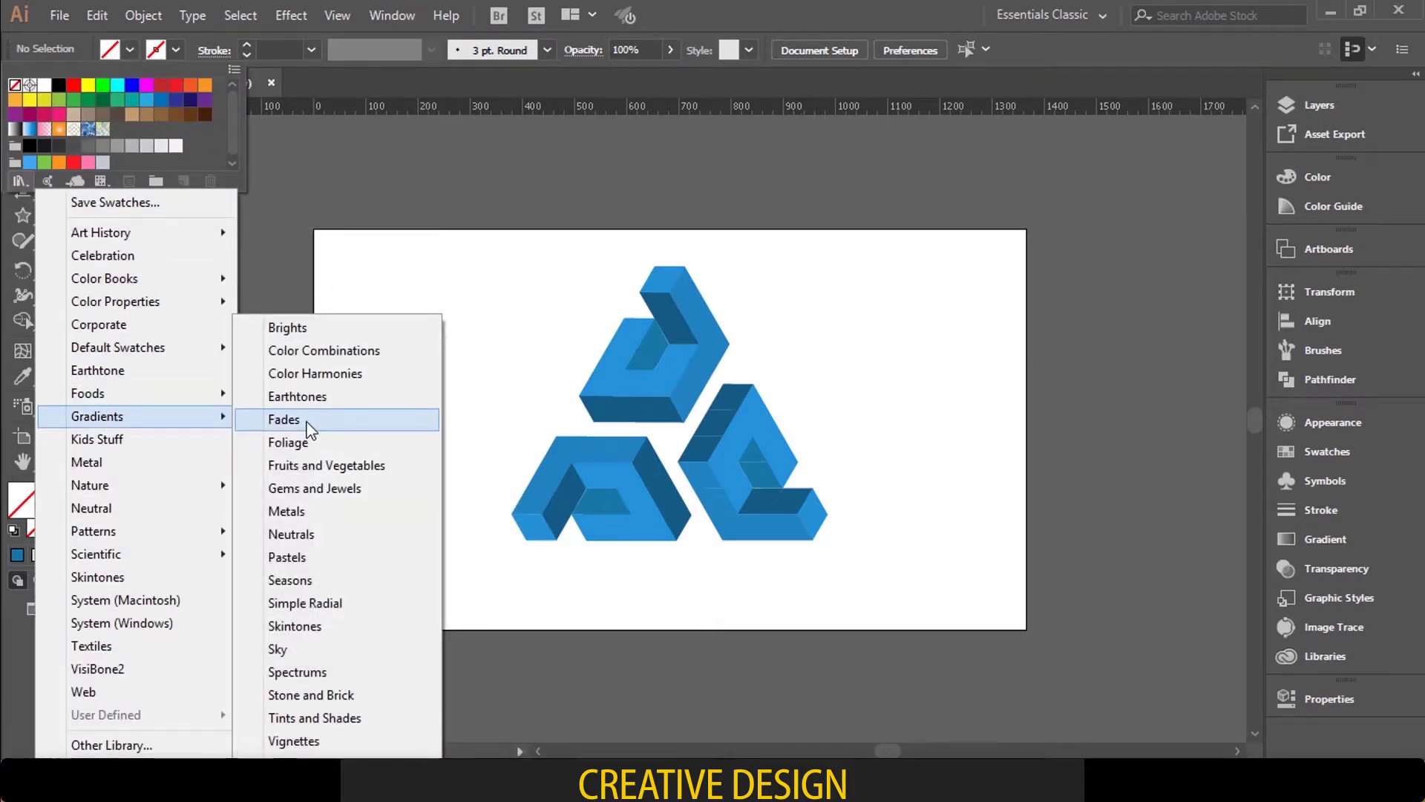
click(316, 580)
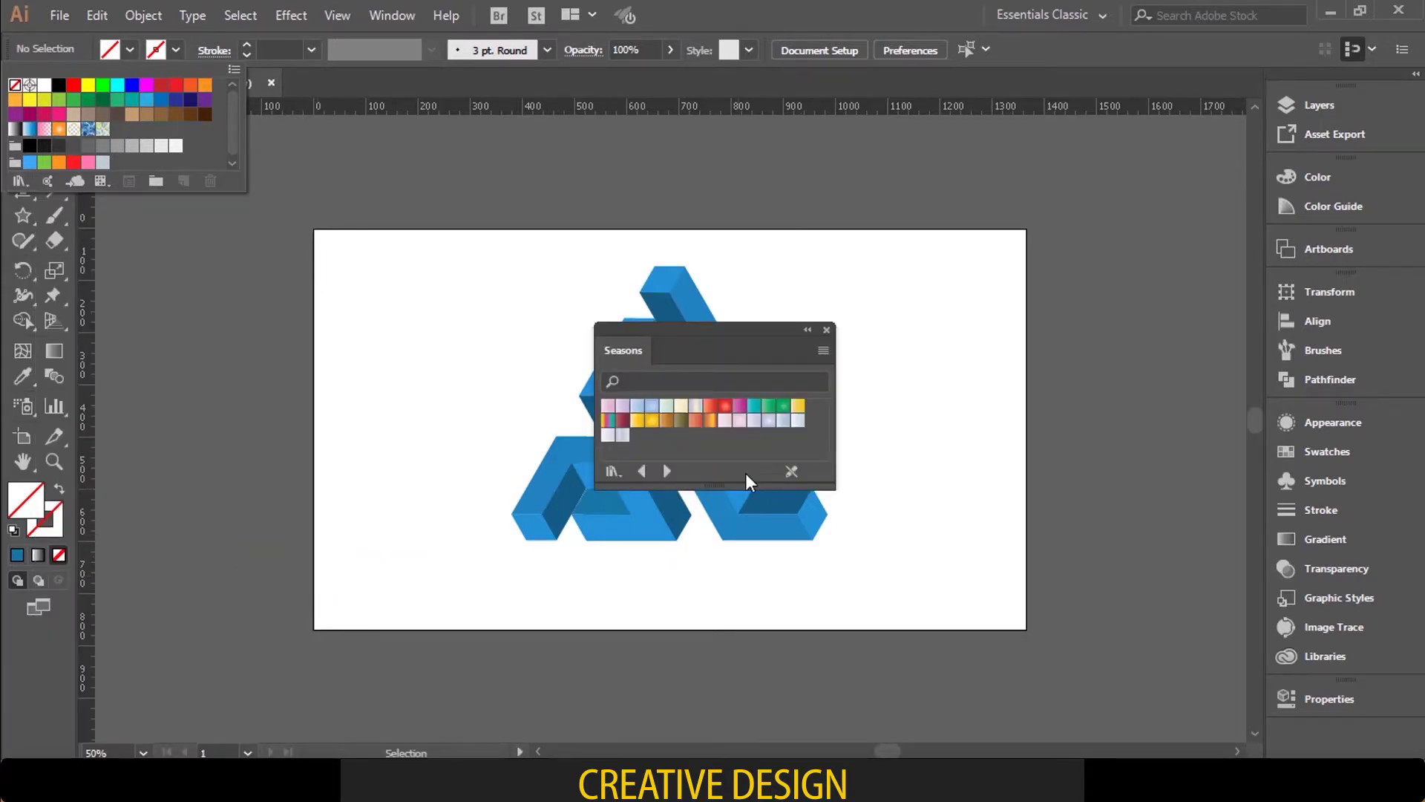
key(ctrl+plus)
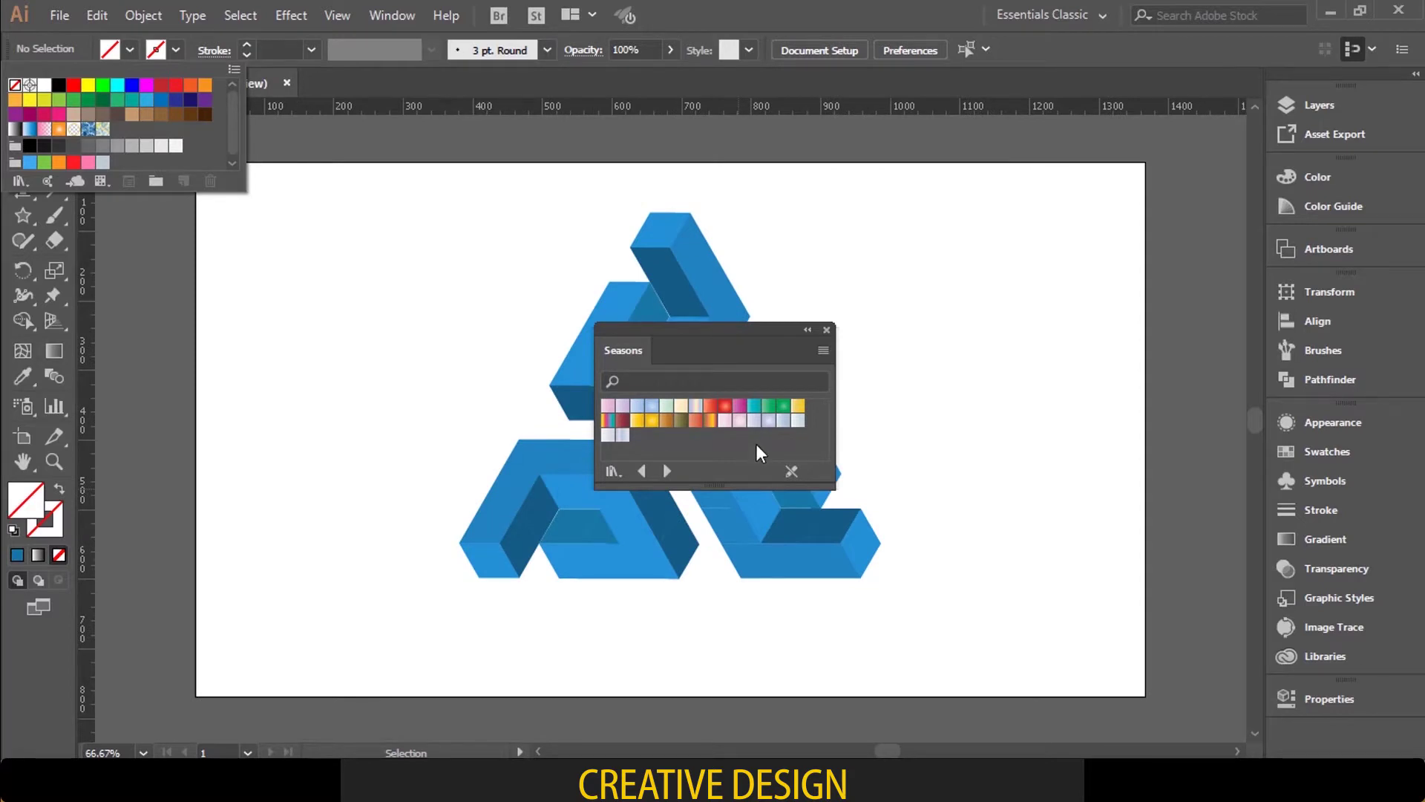
click(660, 470)
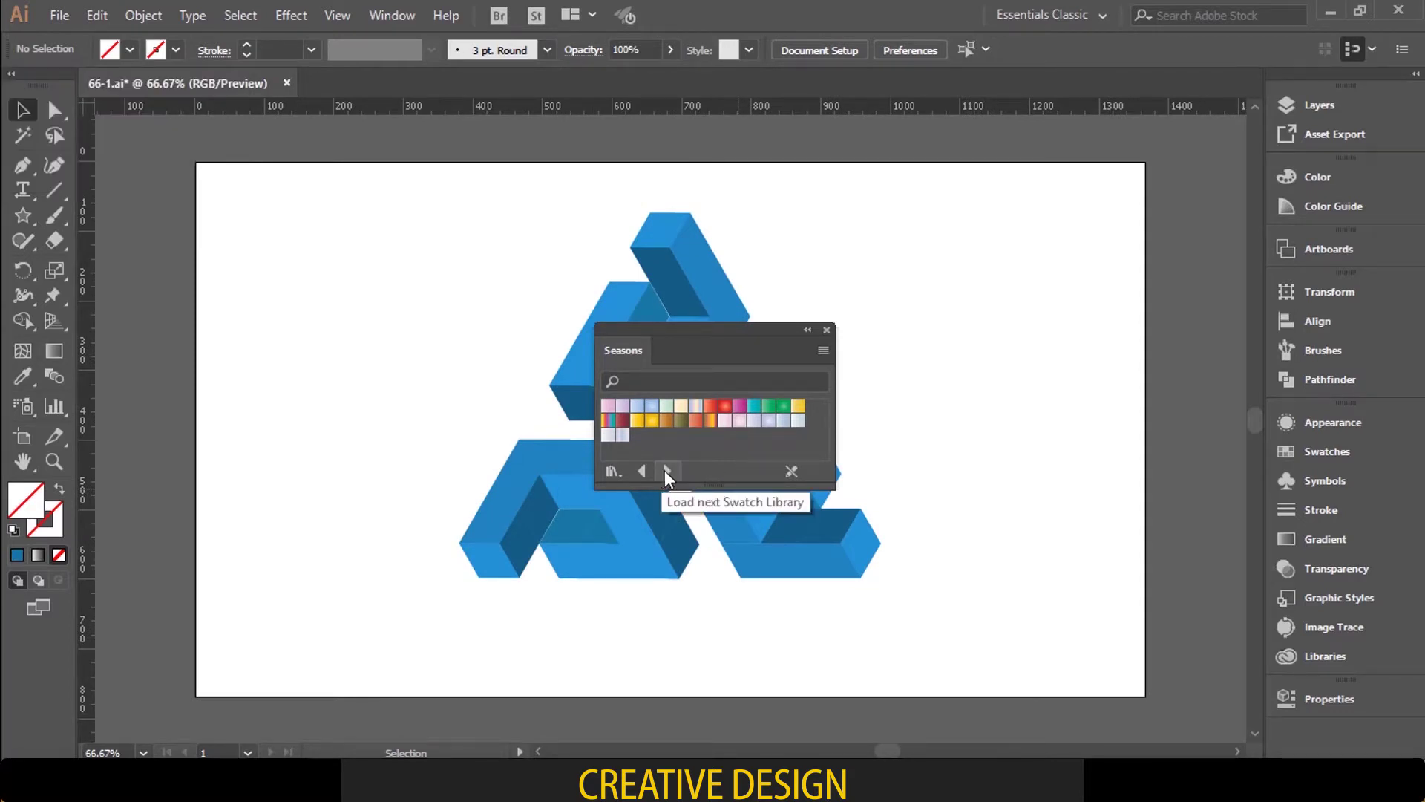
click(666, 471)
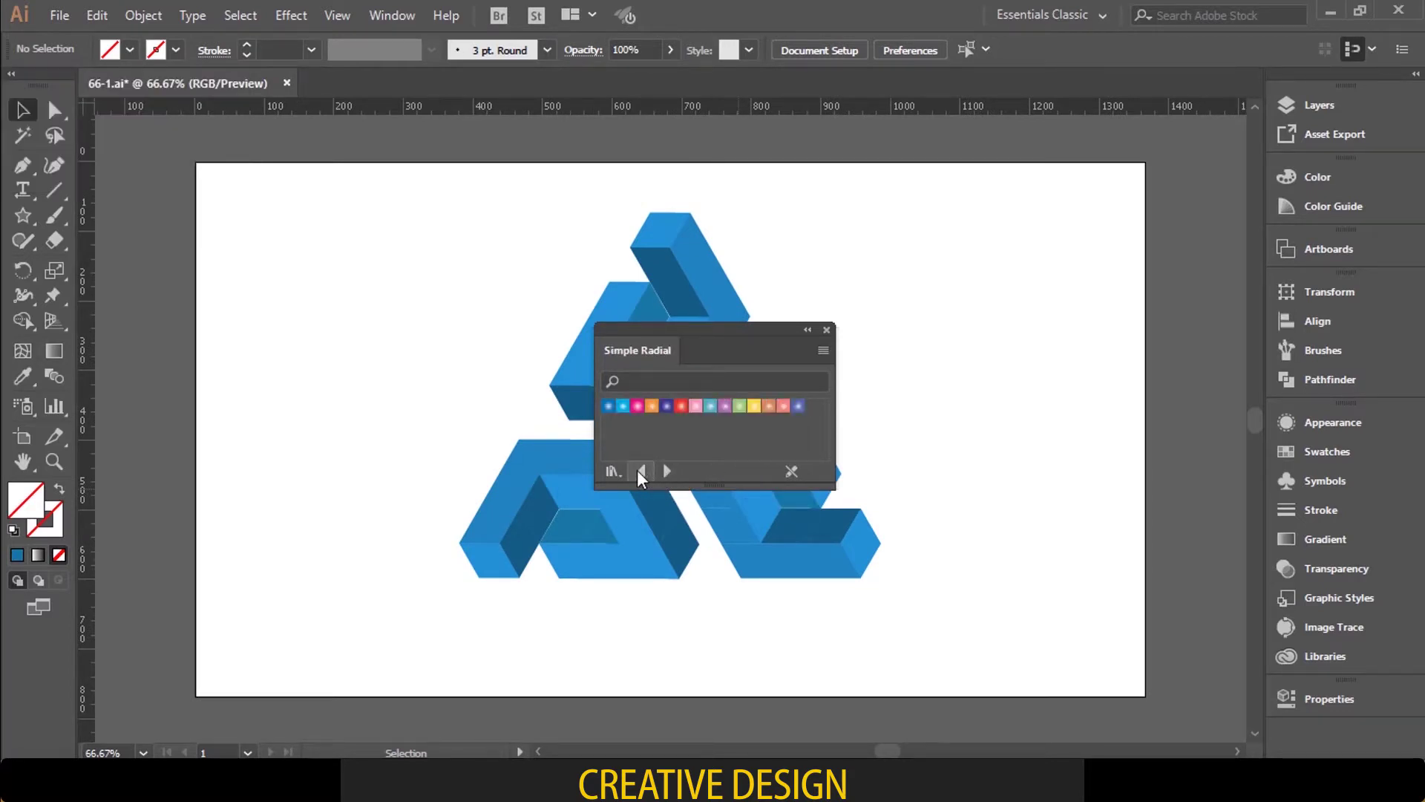
click(640, 470)
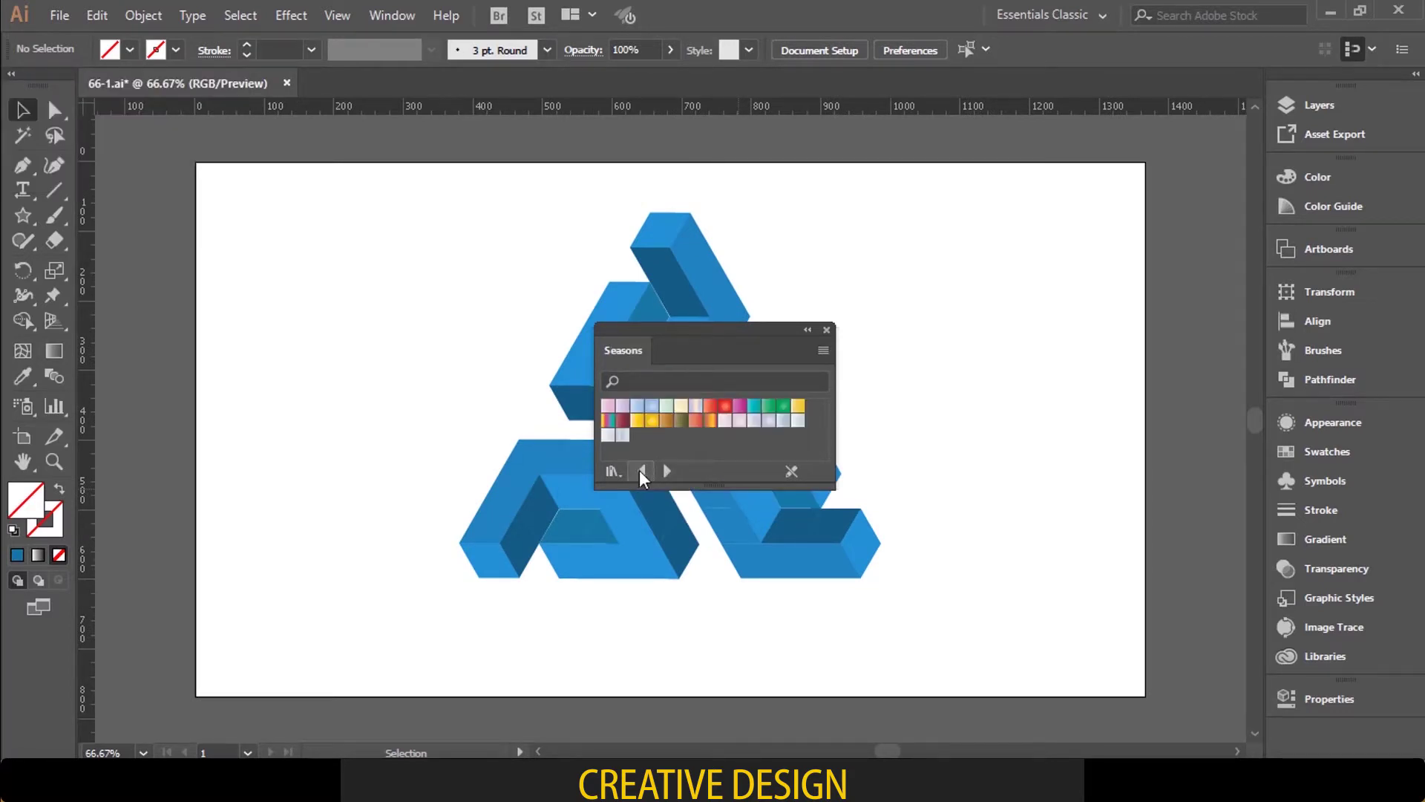
click(783, 420)
click(827, 330)
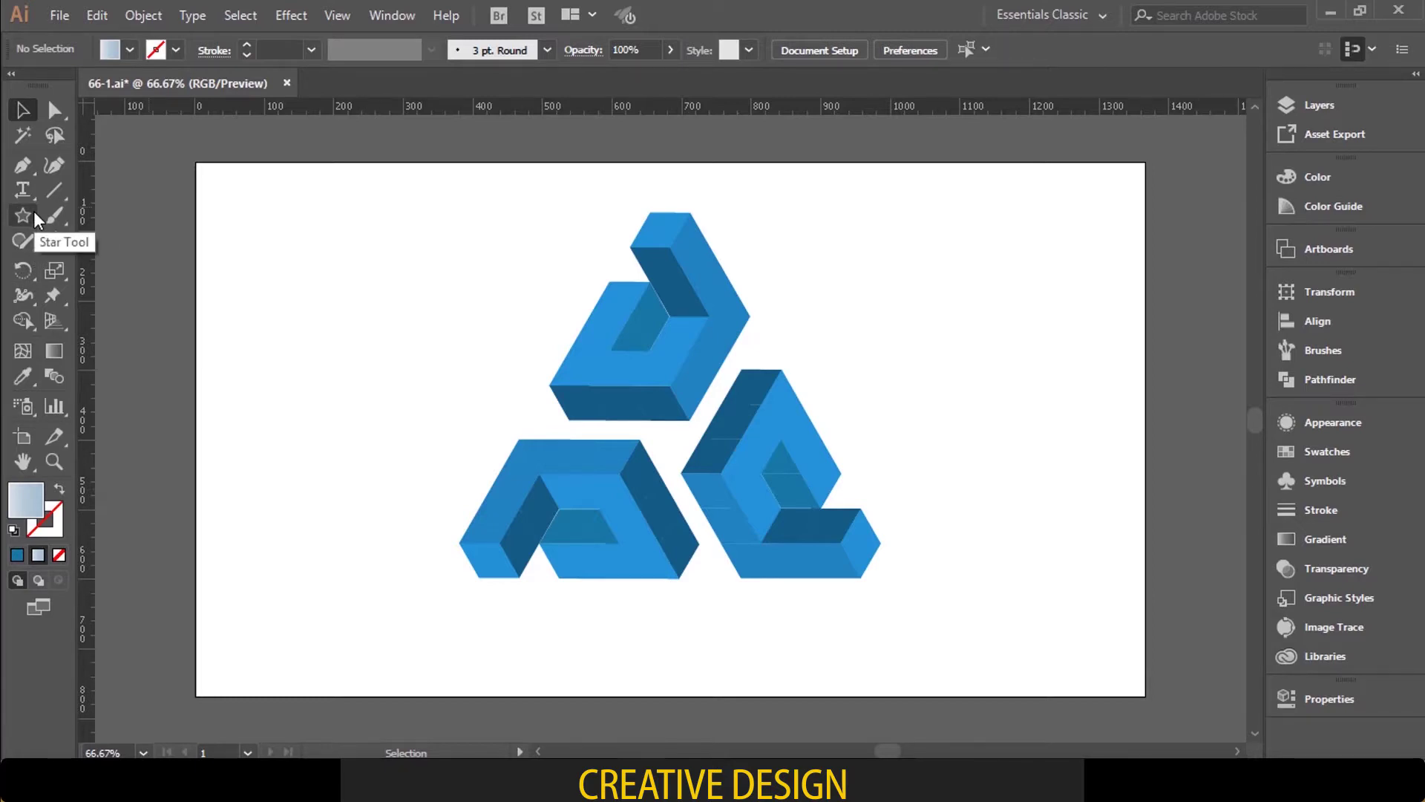
Step: Draw a 1366 × 768 px gradient-filled rectangle covering the whole artboard
key(m)
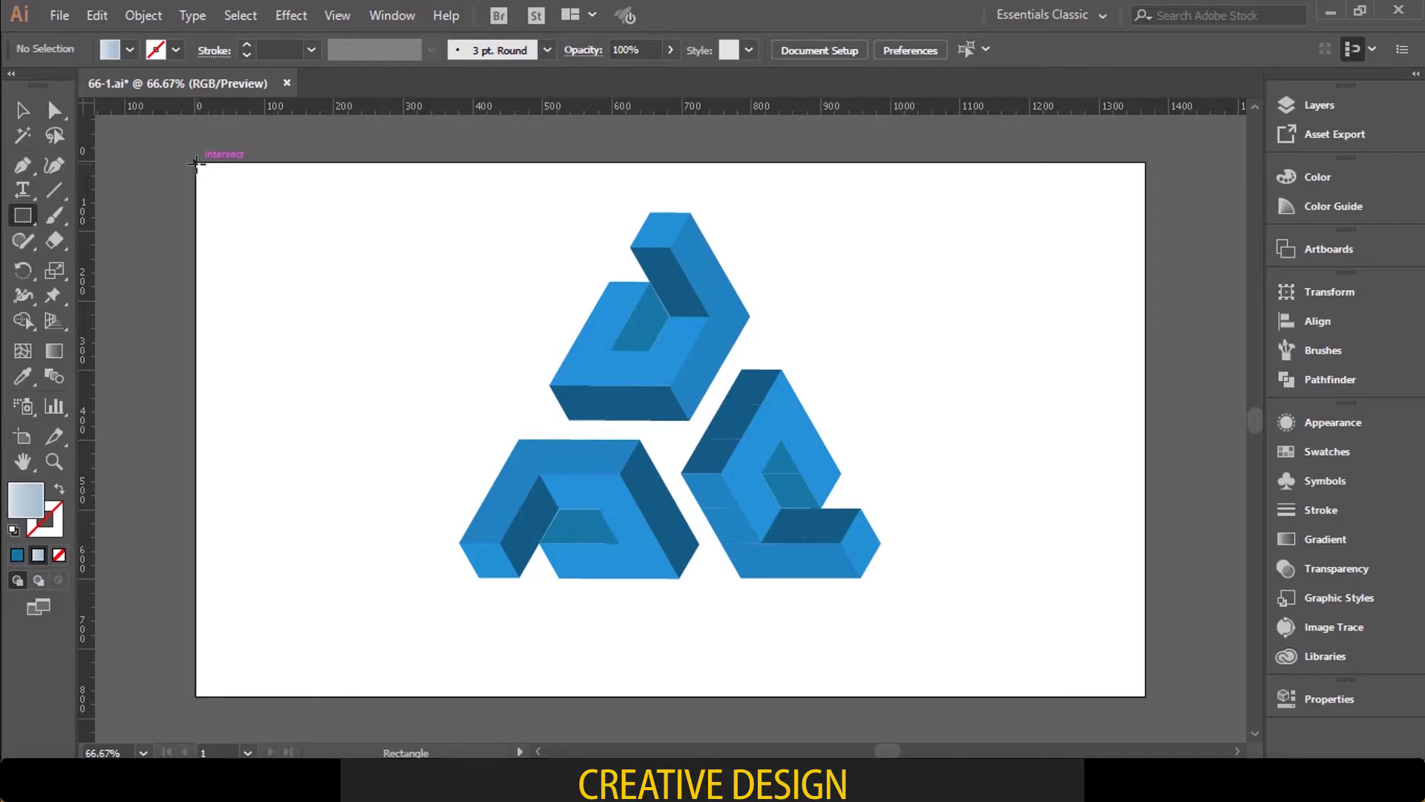
drag(196, 163, 1145, 695)
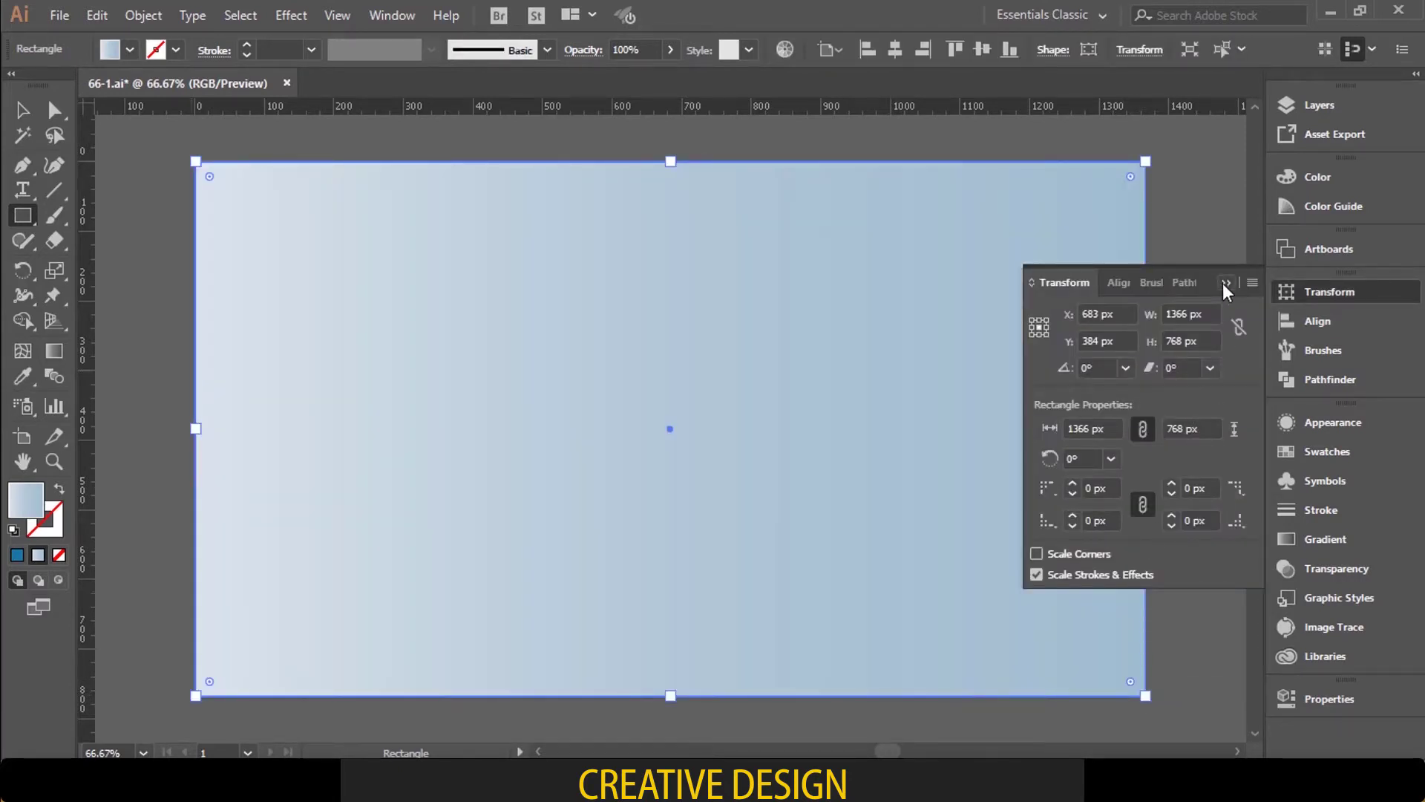
click(1226, 283)
click(23, 111)
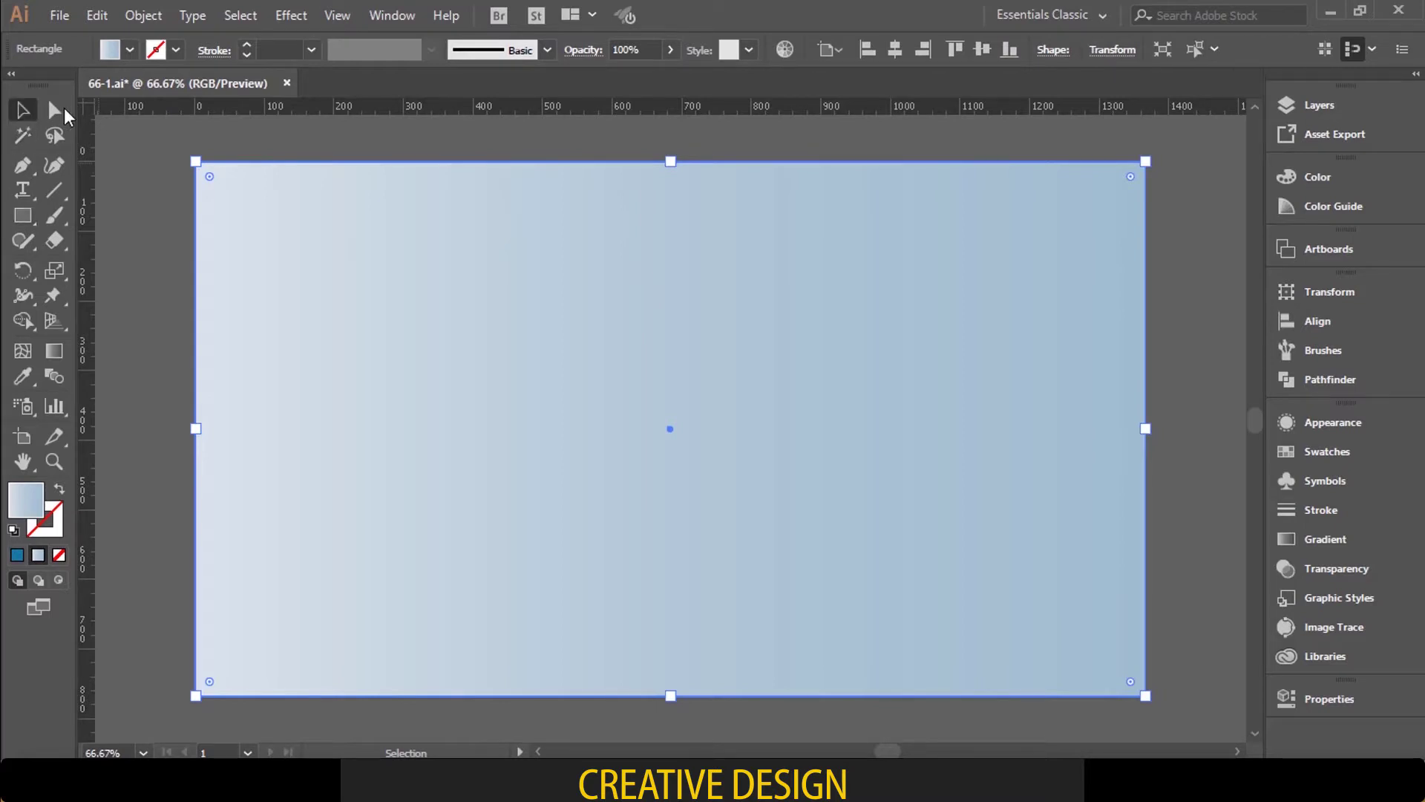
click(403, 145)
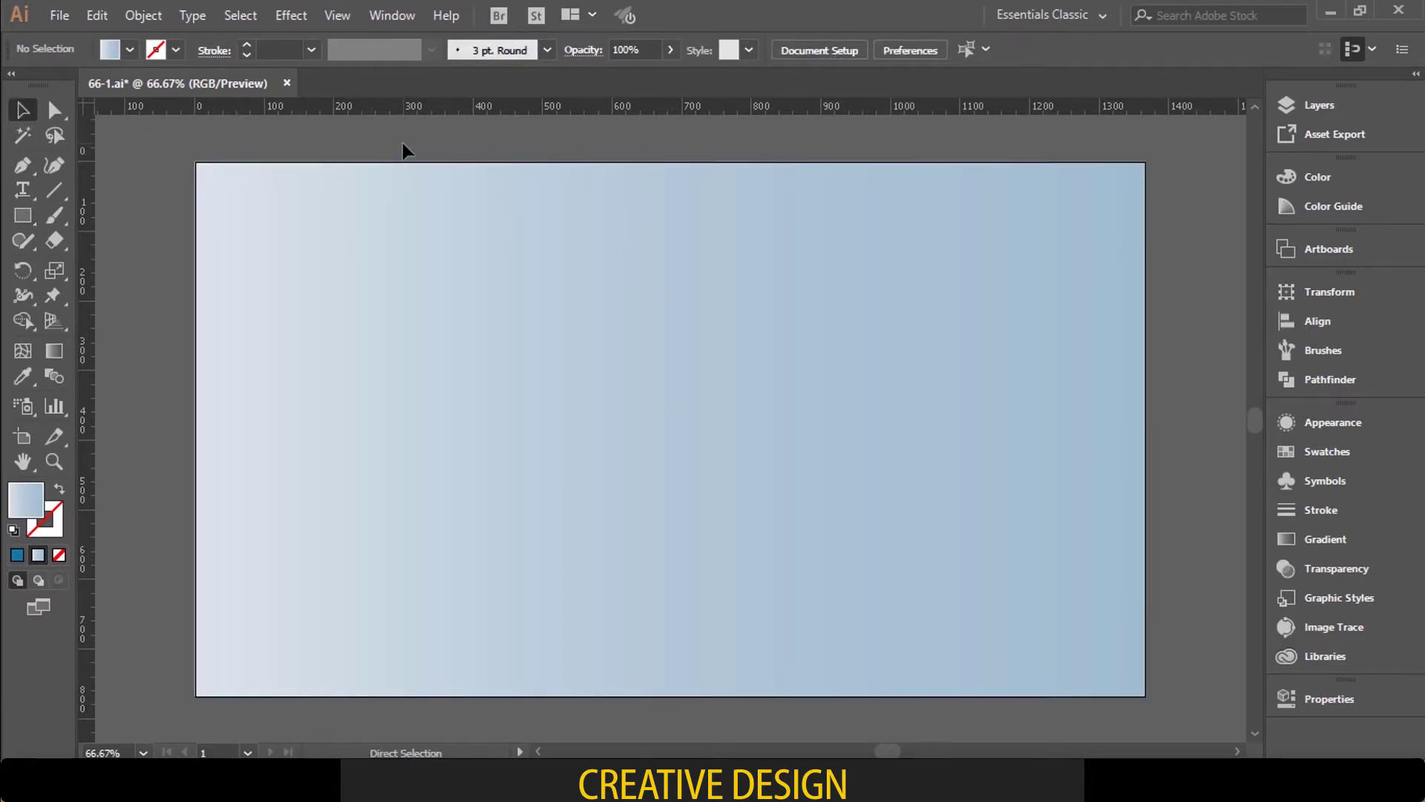
Step: Send the background rectangle to the back, behind the three-block design
click(431, 167)
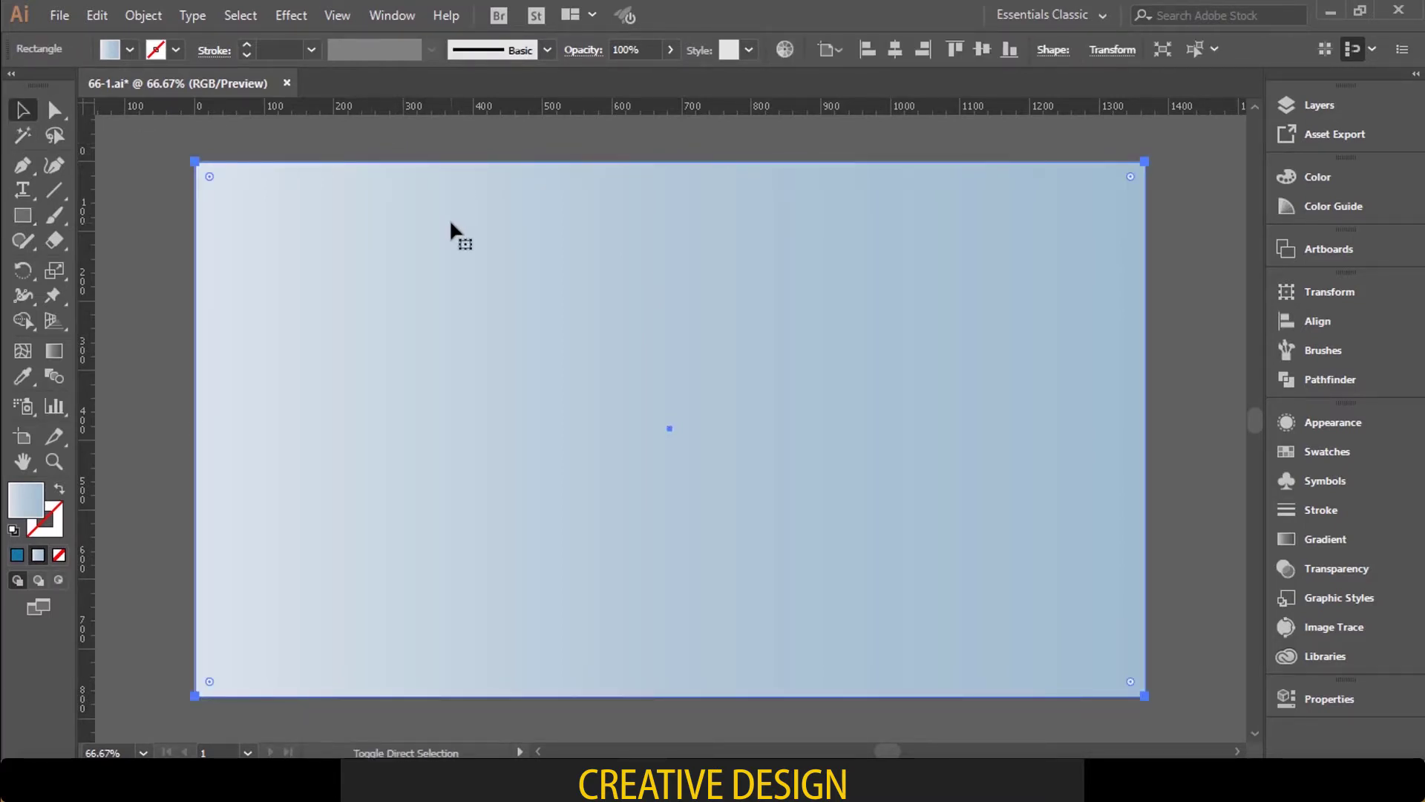
key(ctrl+shift+bracketleft)
click(1176, 325)
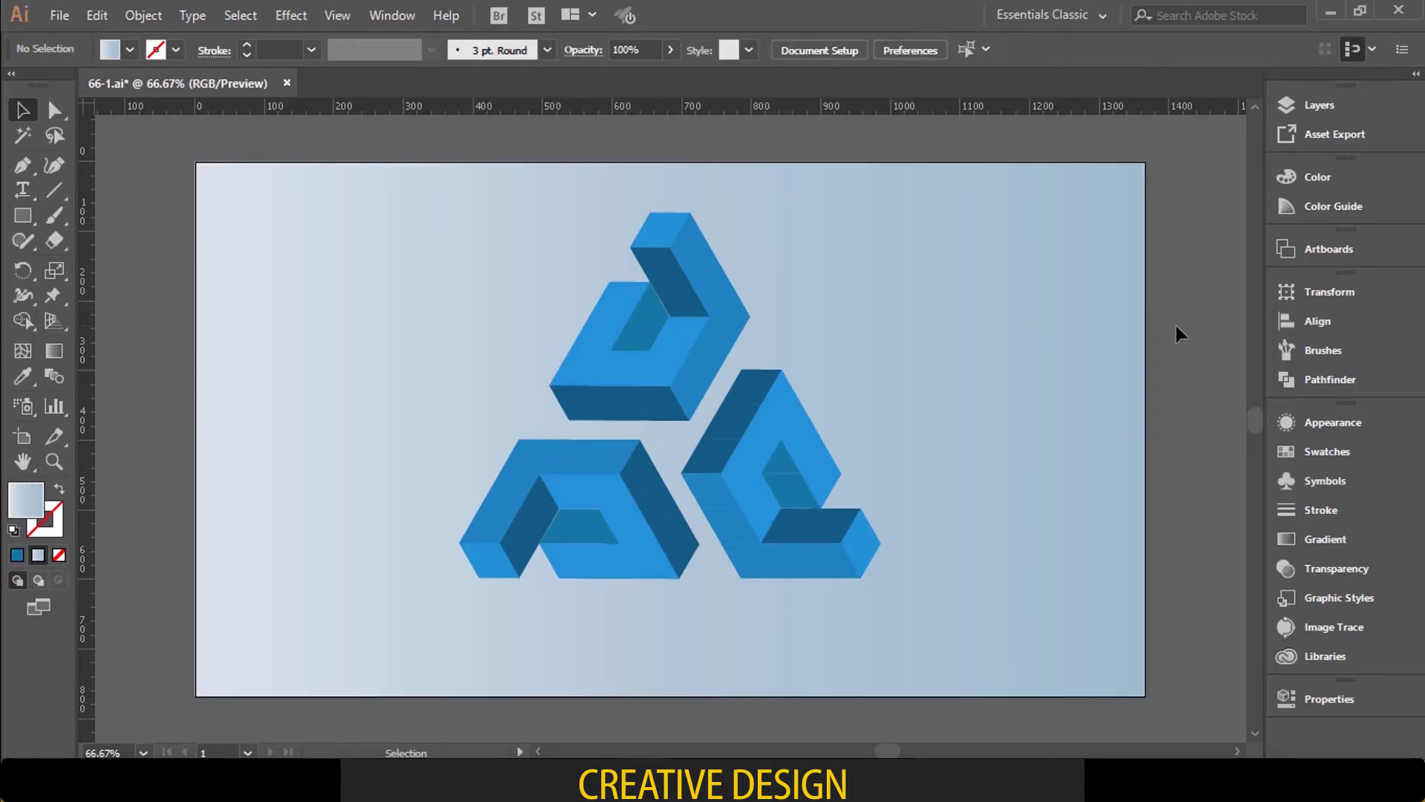
Step: Remove the middle color stop from the background rectangle's gradient and change the gradient type to Radial
click(1032, 356)
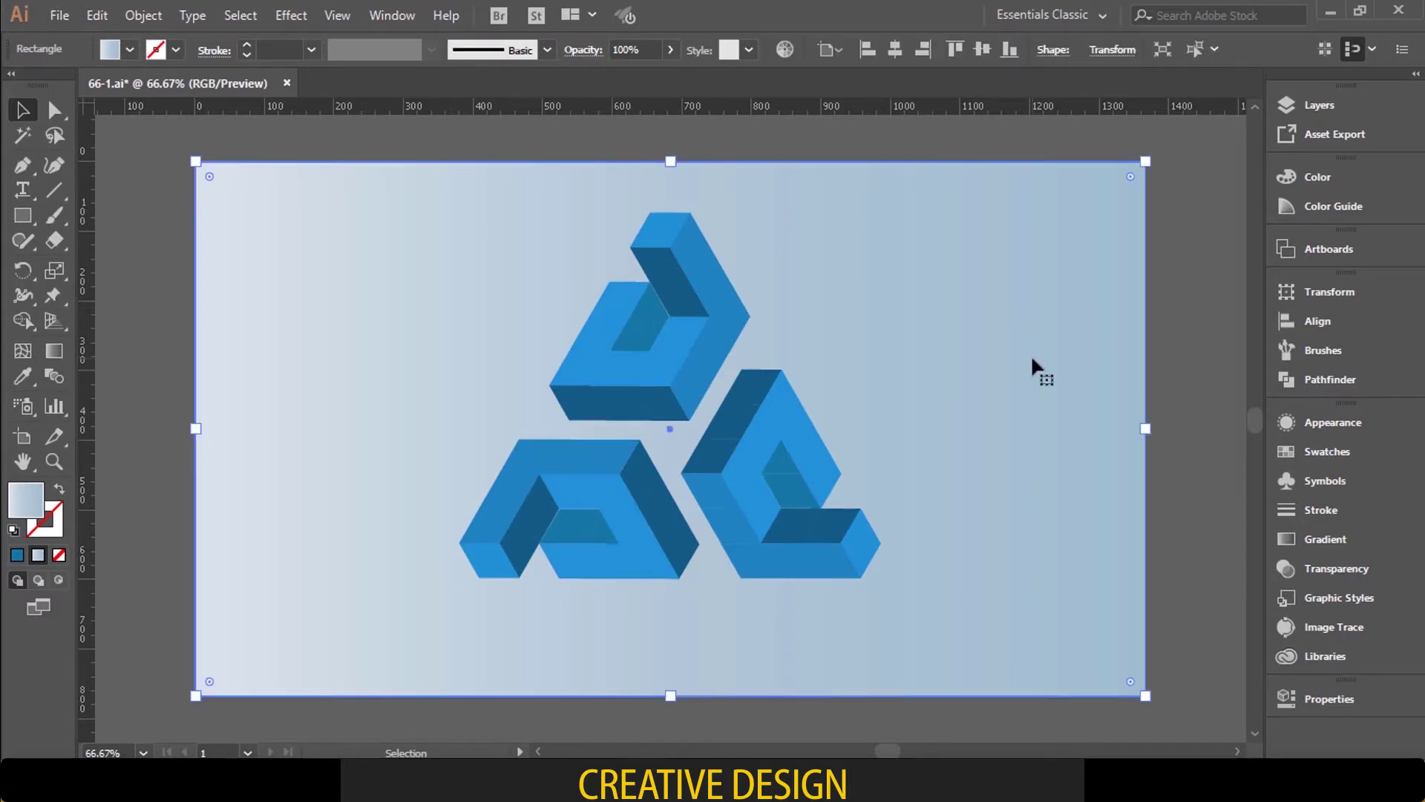
click(1333, 540)
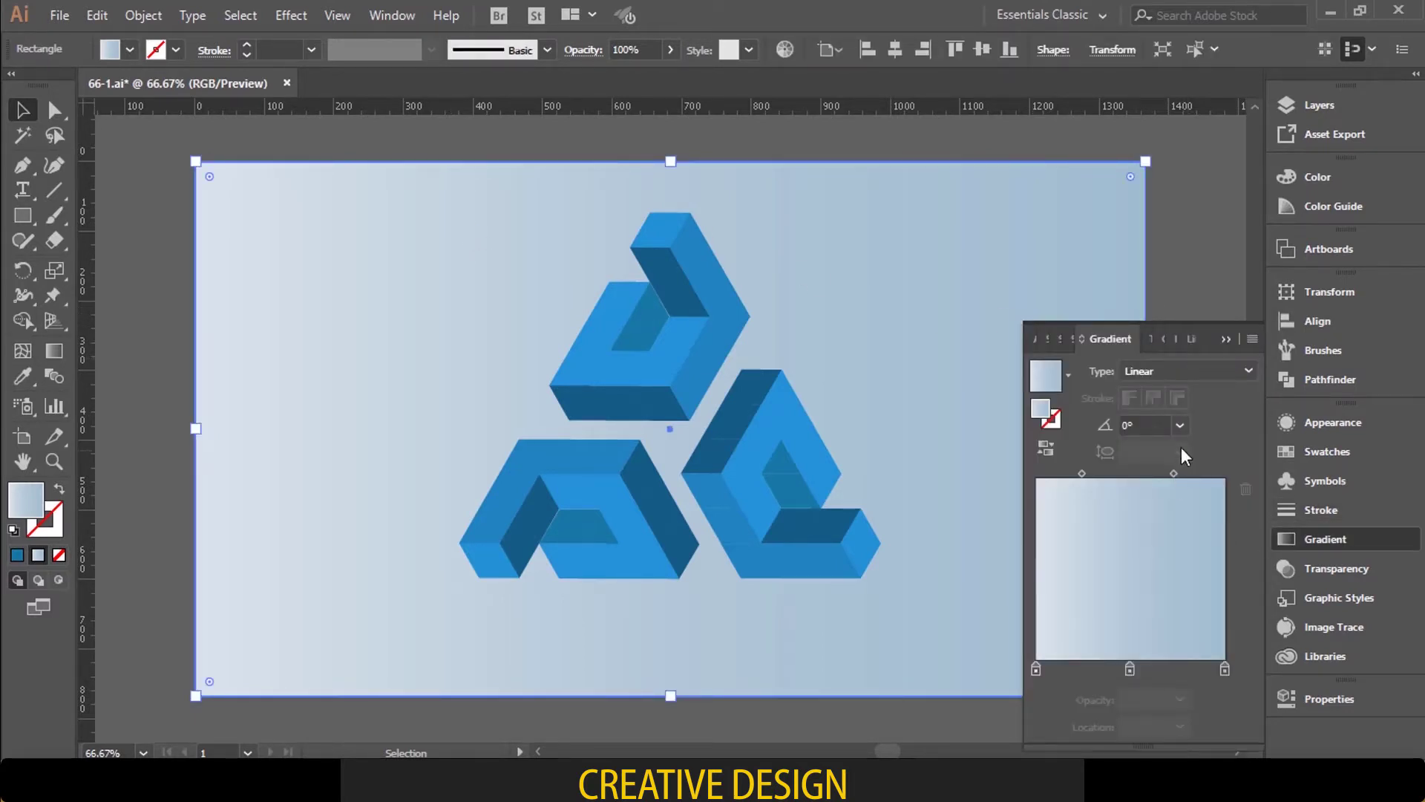
drag(1132, 669, 1150, 724)
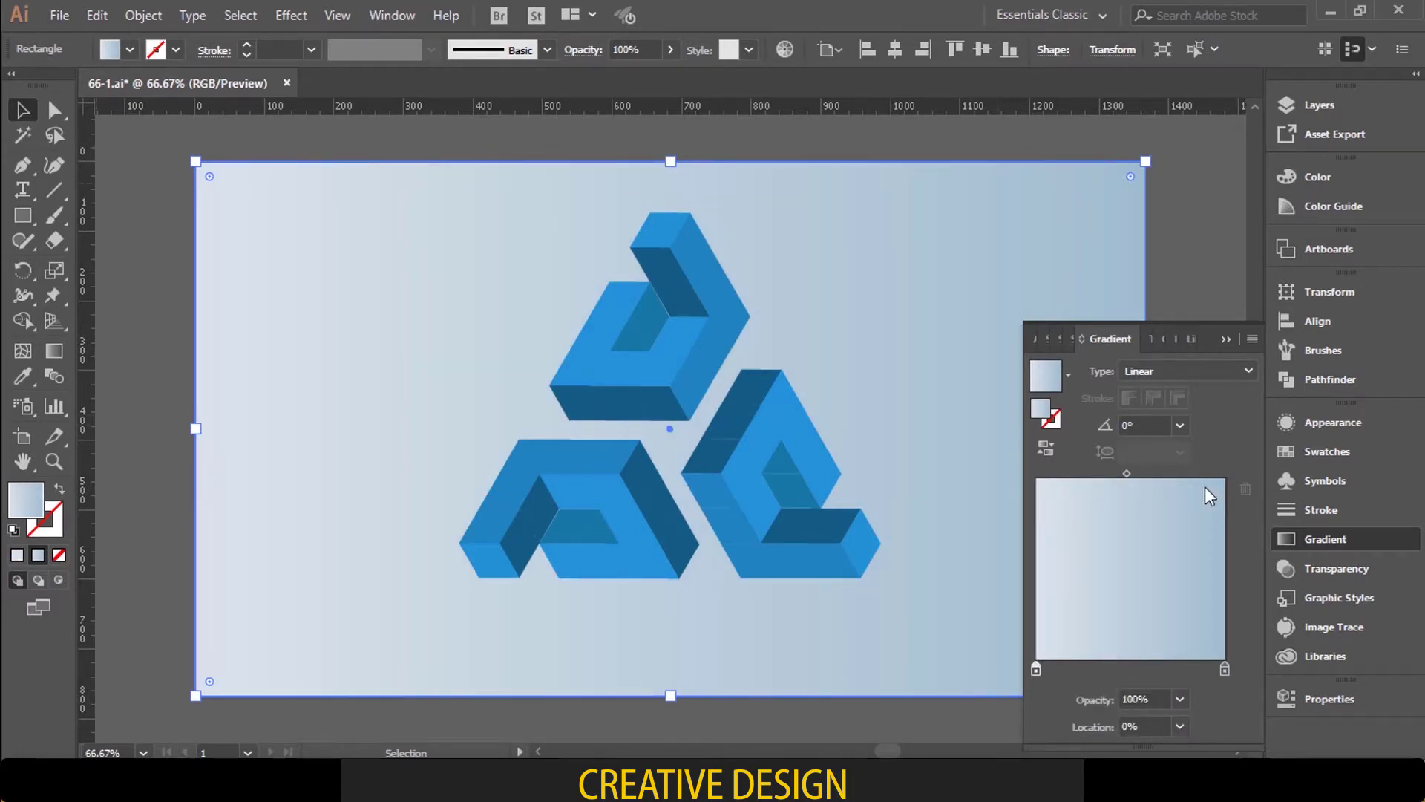
click(1195, 370)
click(1180, 417)
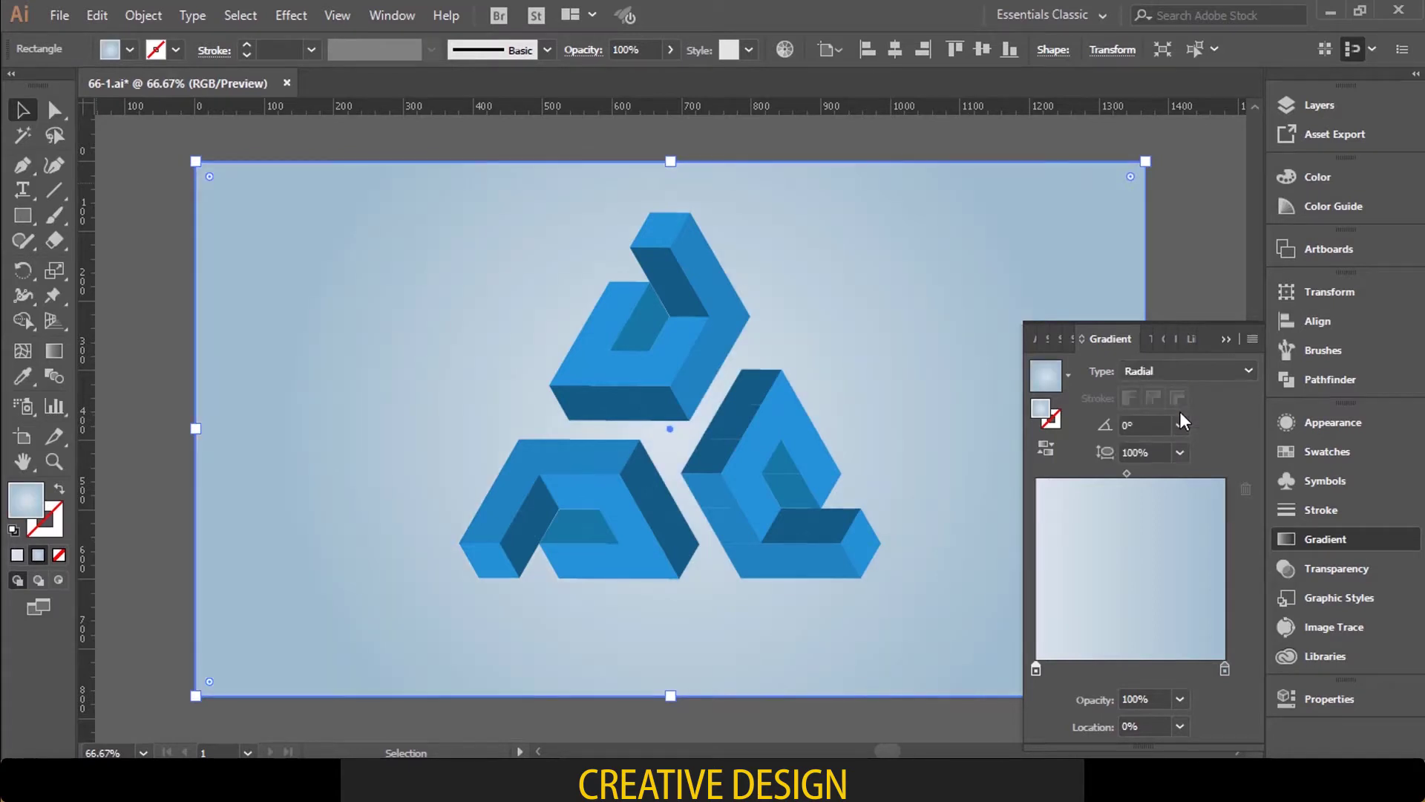
click(1229, 338)
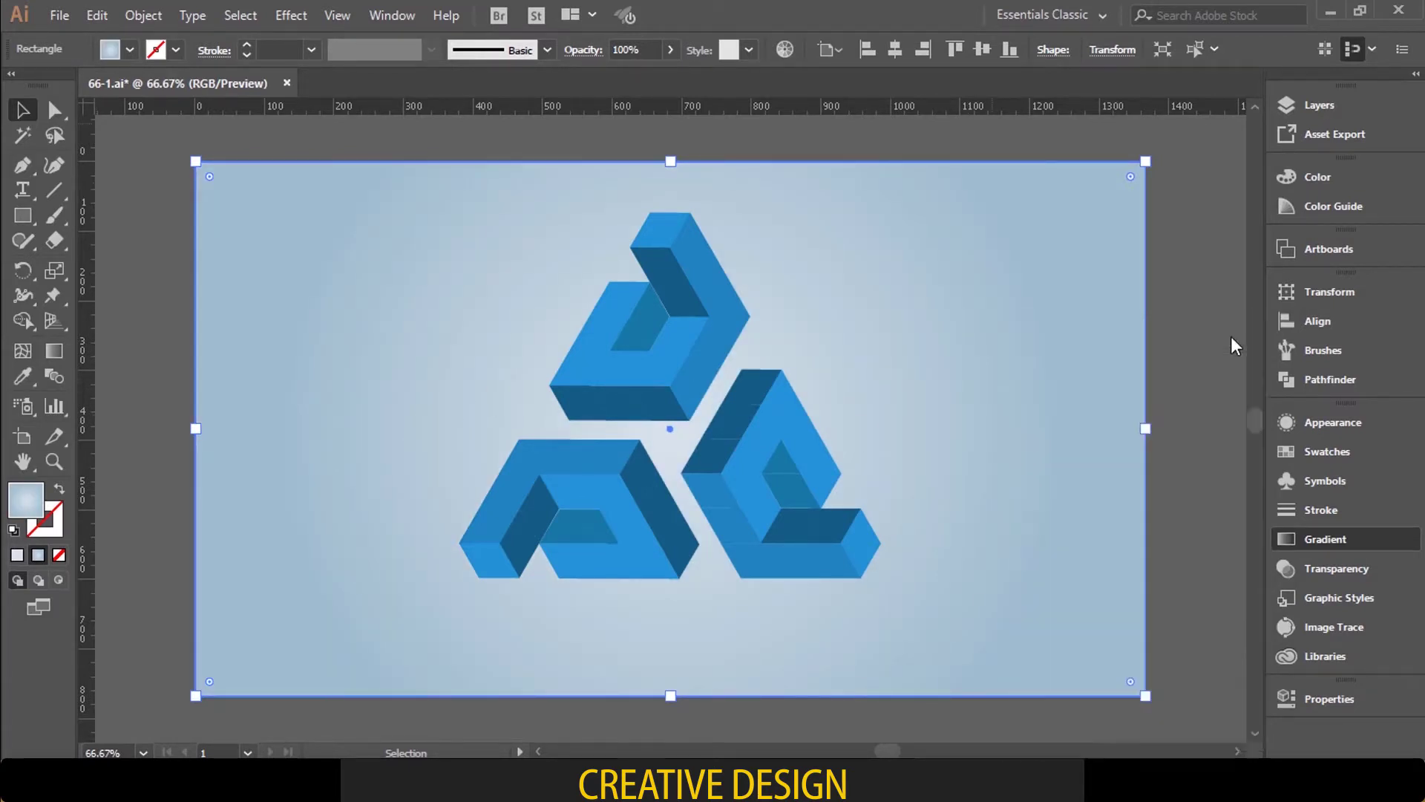
Step: Enlarge the background's radial gradient so its edge reaches almost to the rectangle's sides
click(1086, 355)
click(1086, 366)
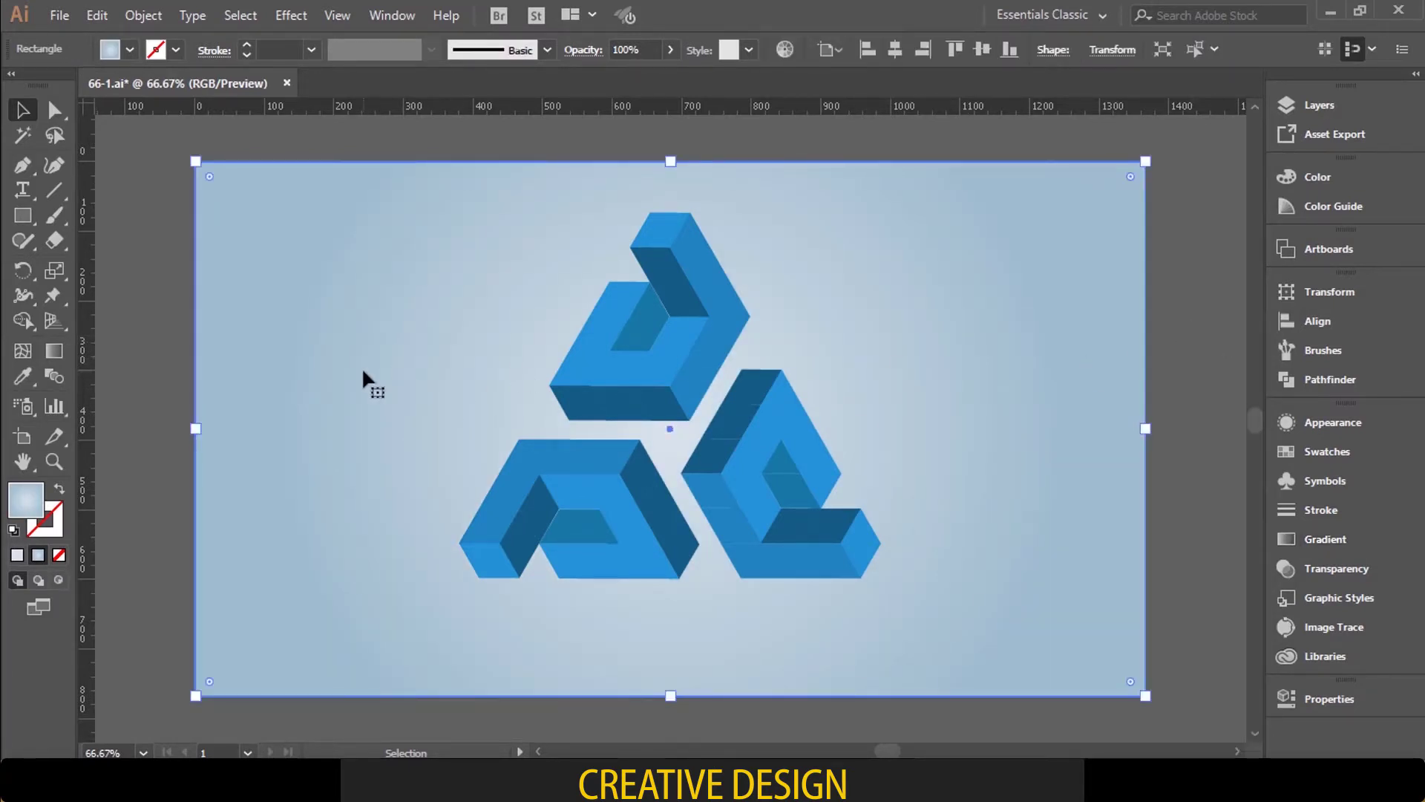
click(54, 351)
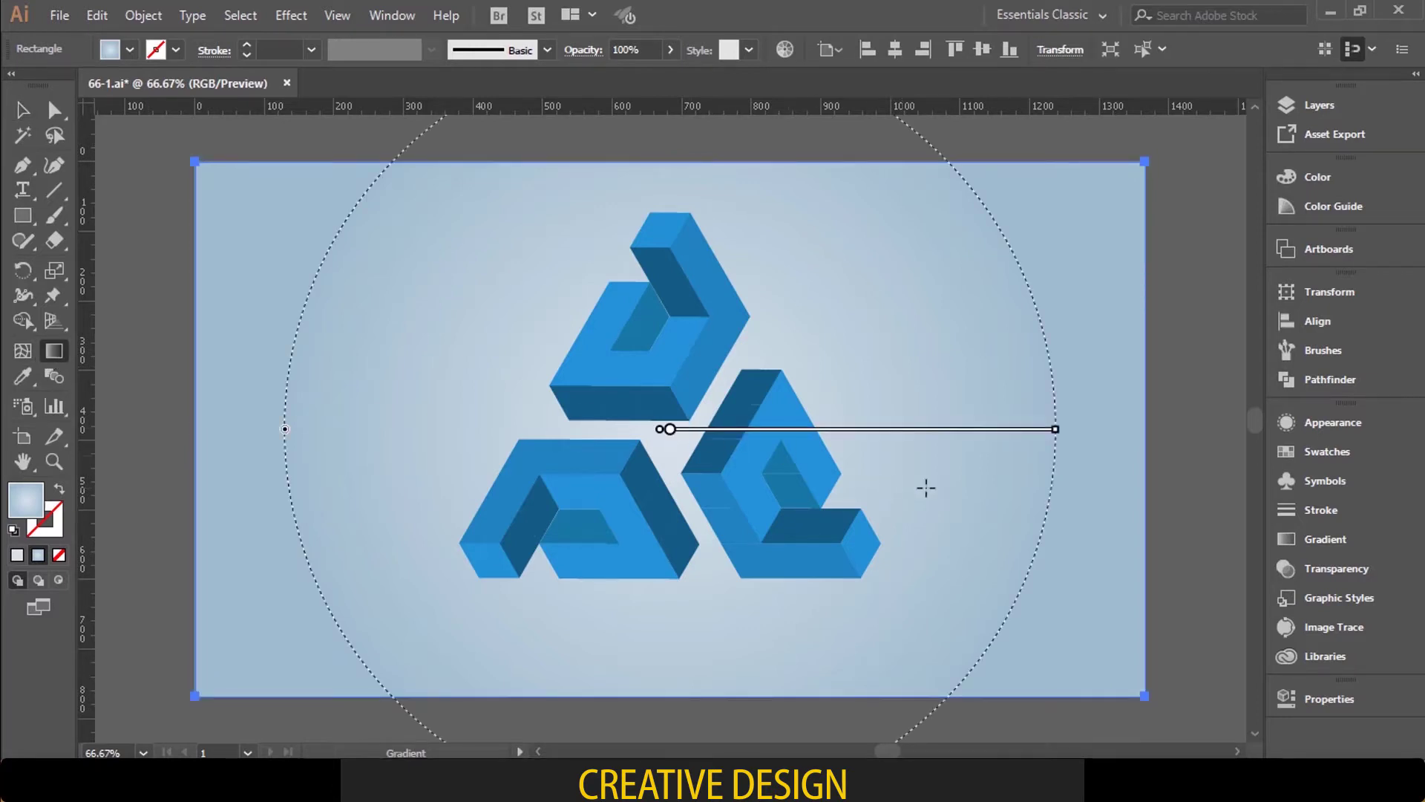
drag(1061, 431, 1121, 437)
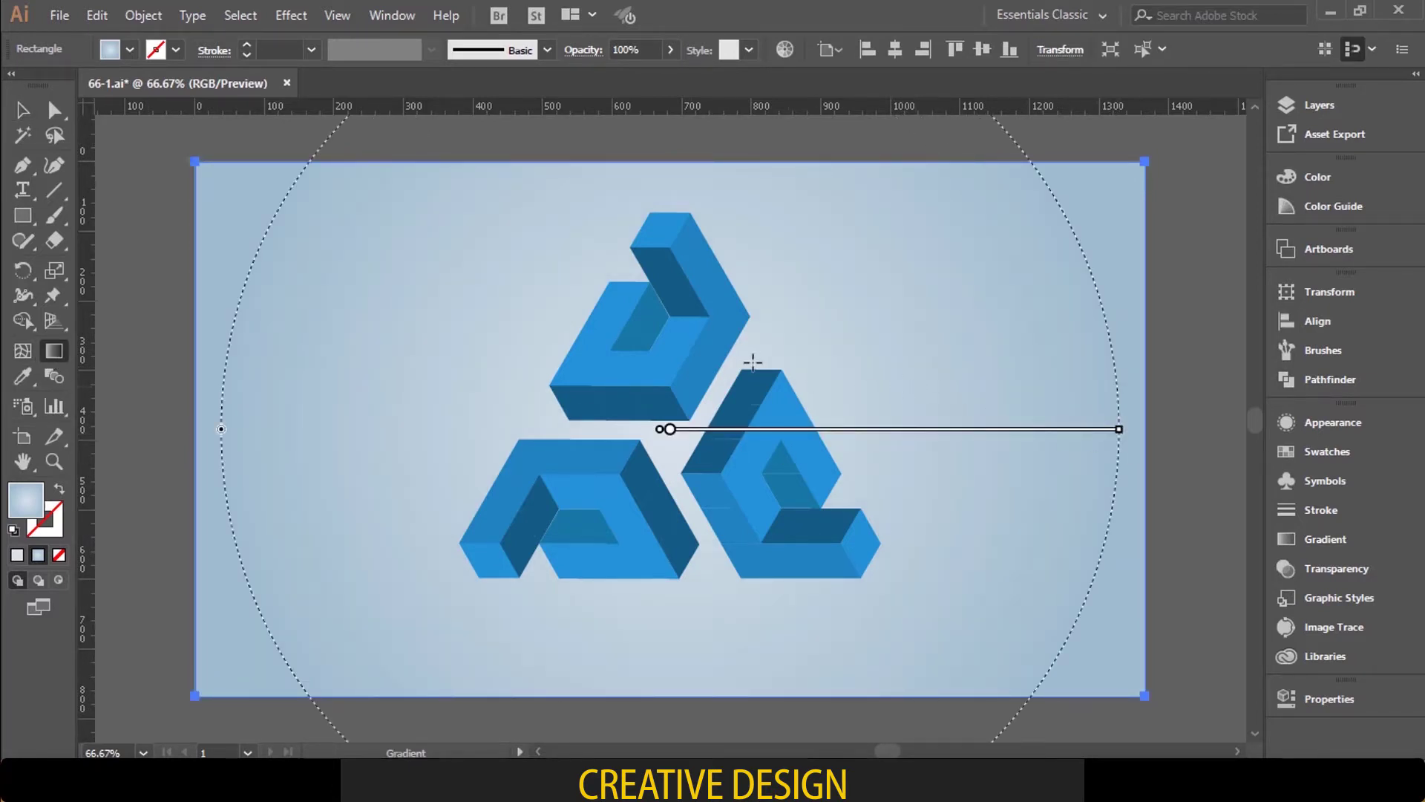
click(26, 117)
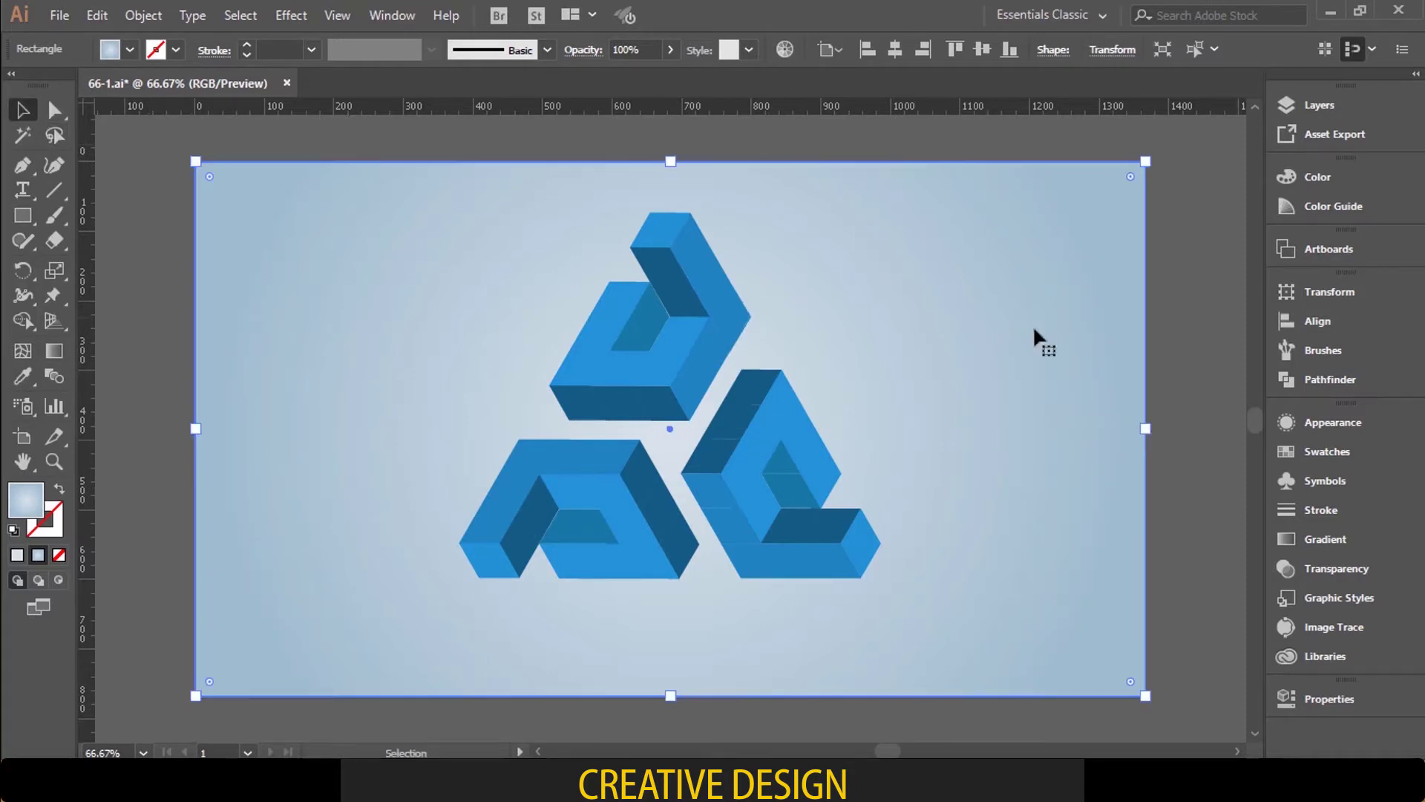
click(1183, 343)
Step: Scale the grouped design down proportionally about its center and align it vertically to the middle of the artboard
key(ctrl+minus)
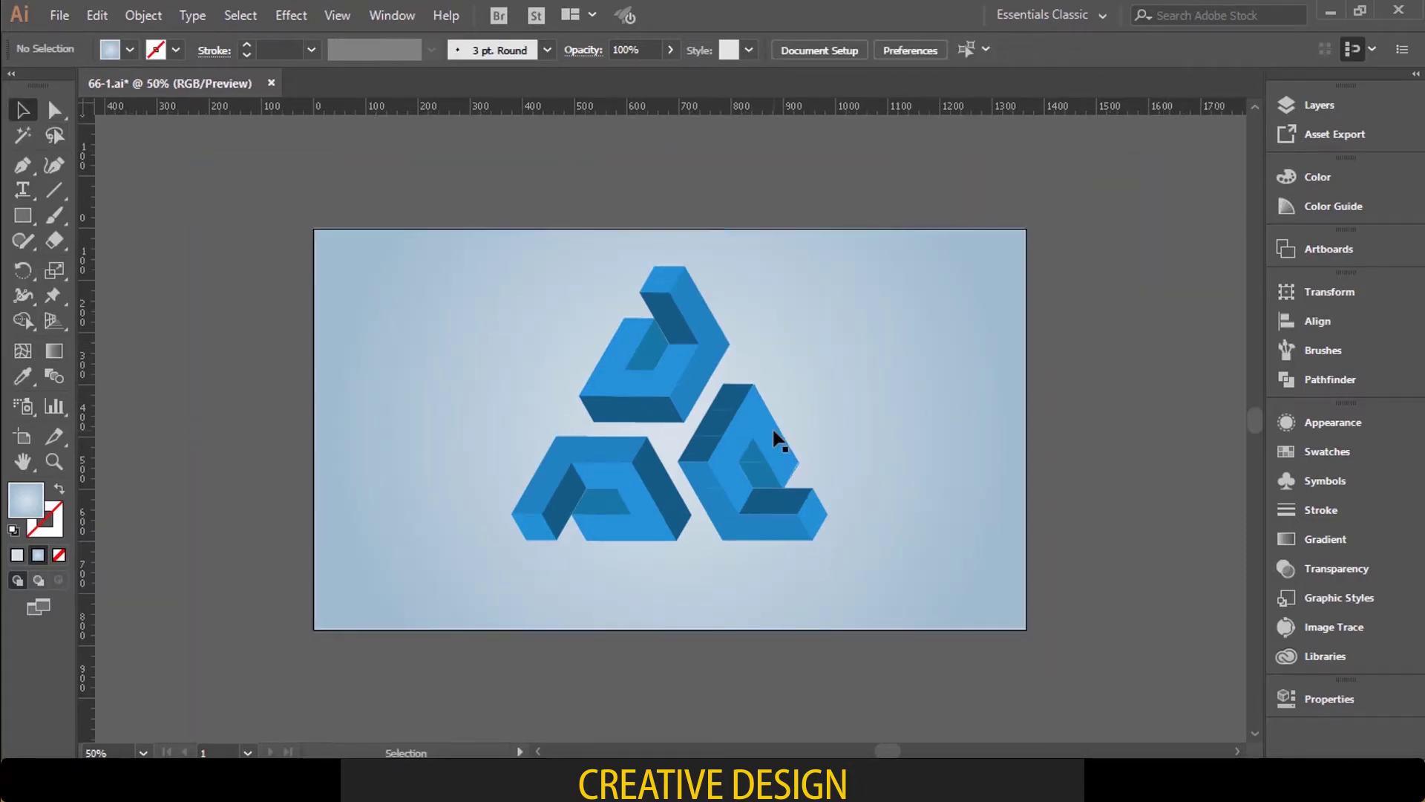
click(776, 438)
drag(831, 264, 817, 281)
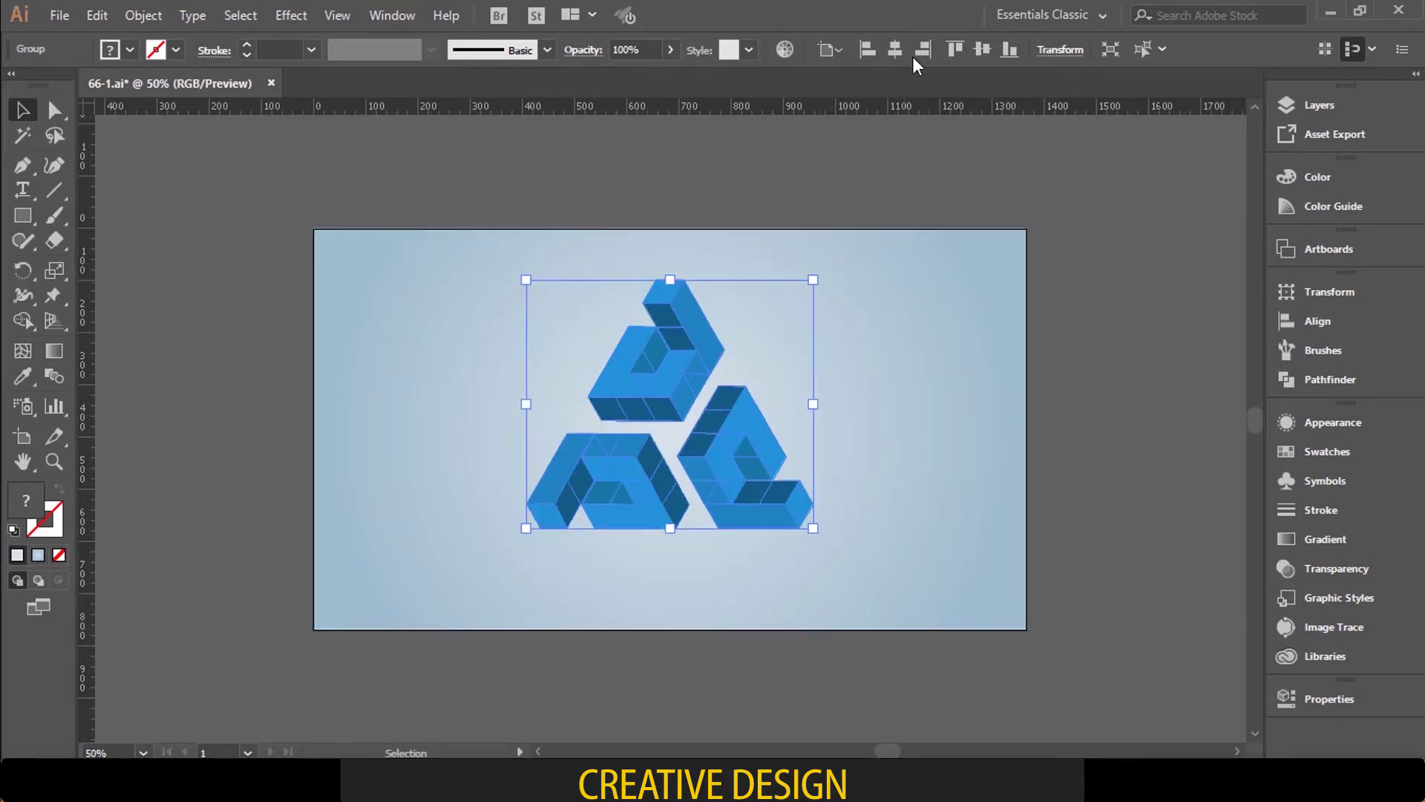
click(981, 50)
click(924, 176)
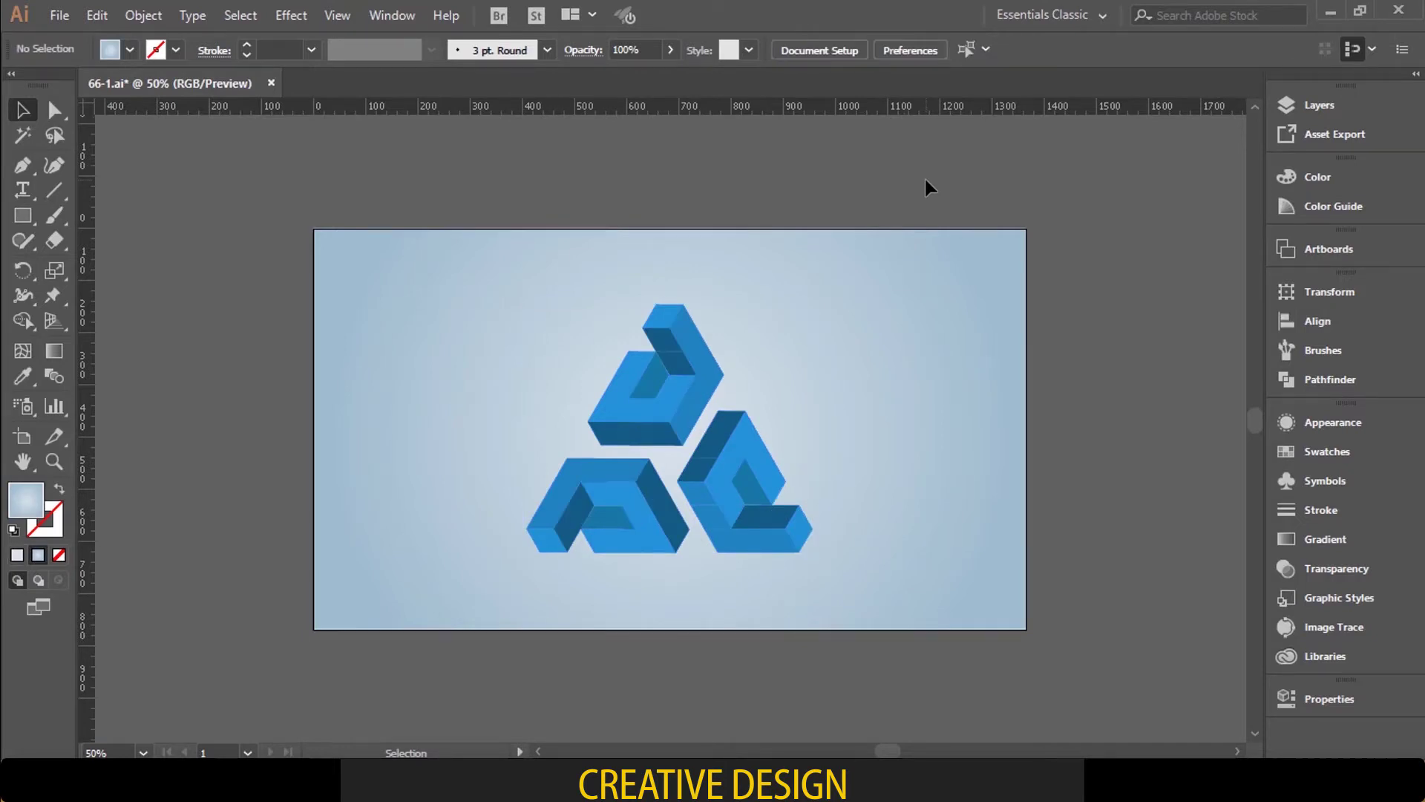
Step: Scale the grouped design down a little more, proportionally about its center
click(701, 431)
drag(807, 315, 802, 324)
key(ctrl+plus)
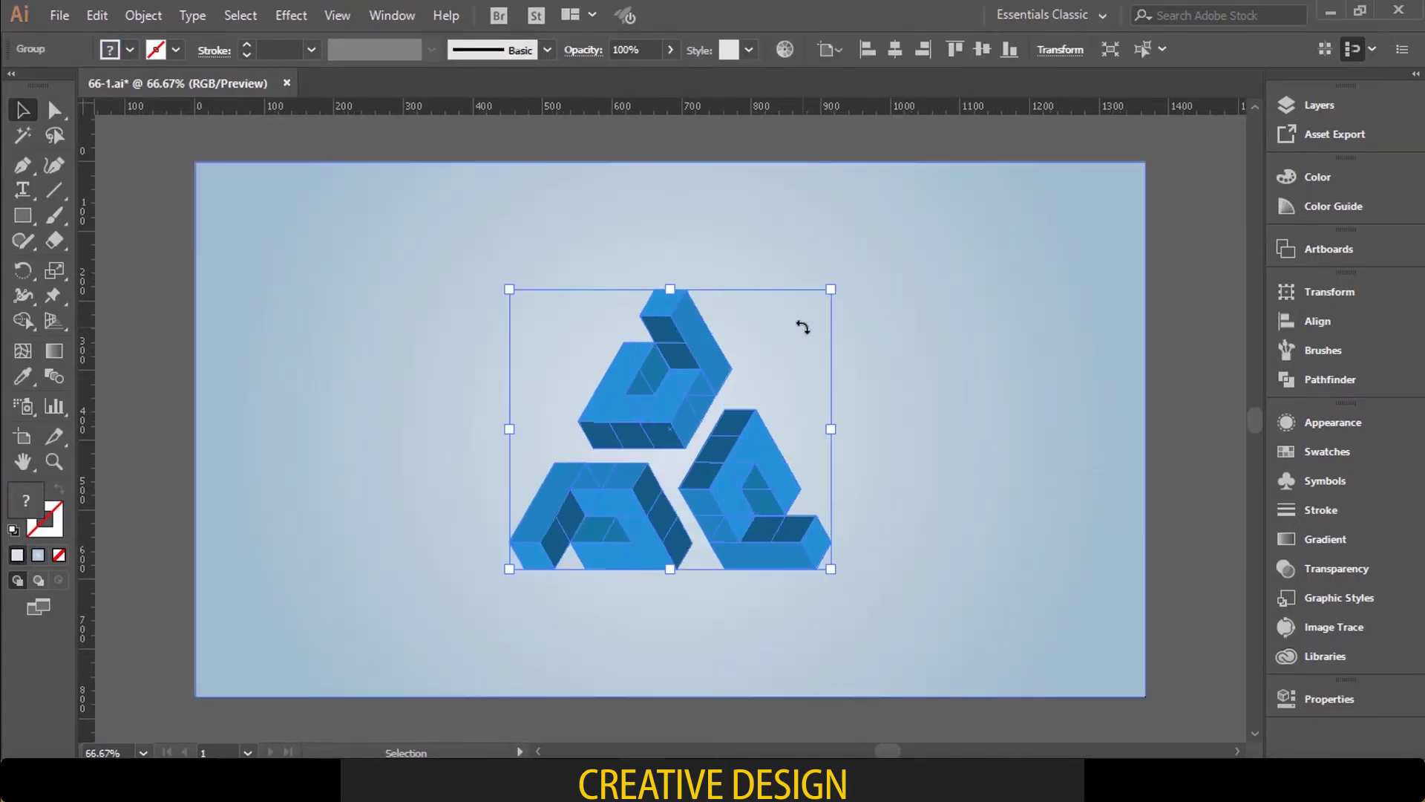
Step: Lock the background rectangle and move the grouped design straight up, slightly above the artboard's center
click(906, 312)
key(a)
key(ctrl+shift+a)
key(v)
drag(774, 465, 772, 400)
key(ctrl+shift+a)
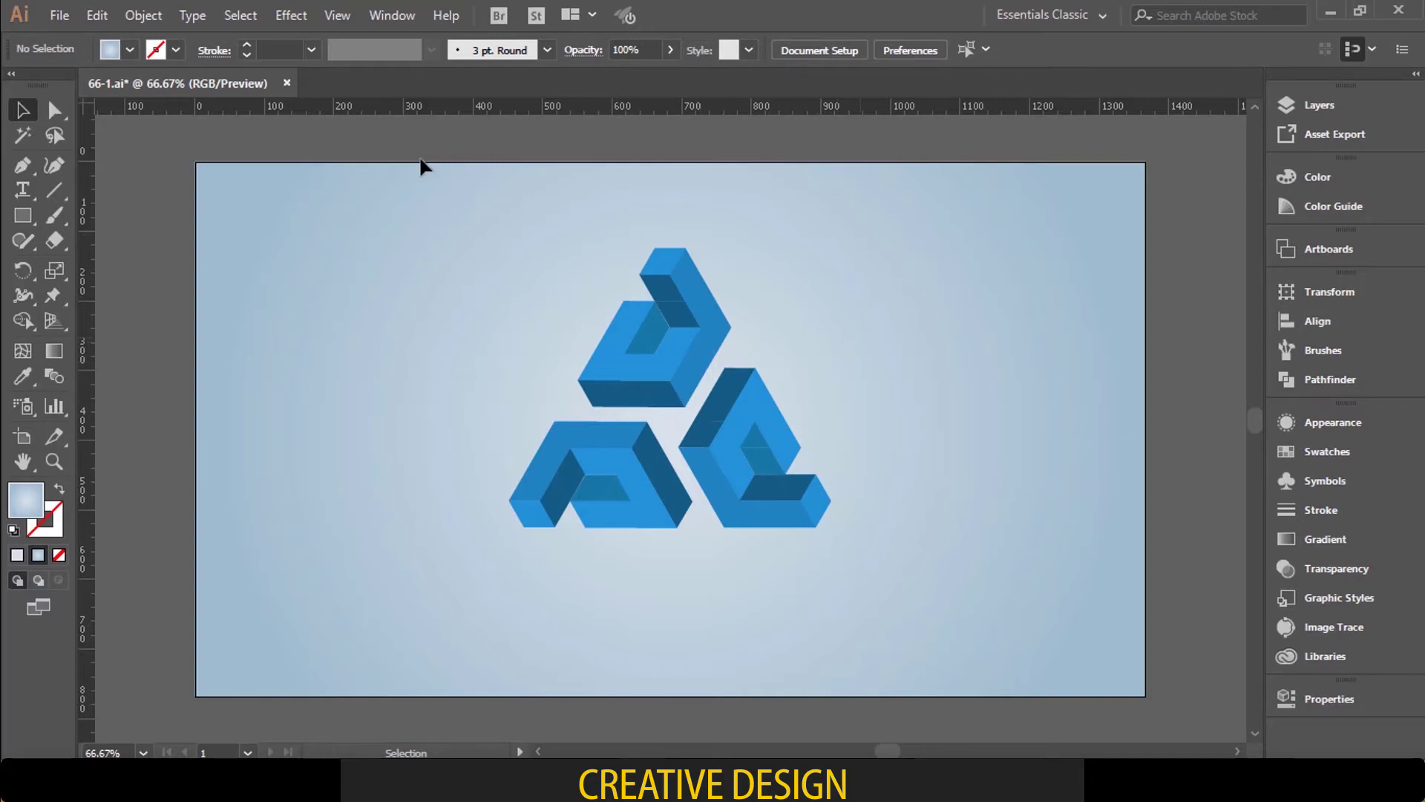
Step: Unlock the background rectangle and shift its radial gradient's center leftward, to the upper edge of the lower-left block
click(141, 15)
click(245, 136)
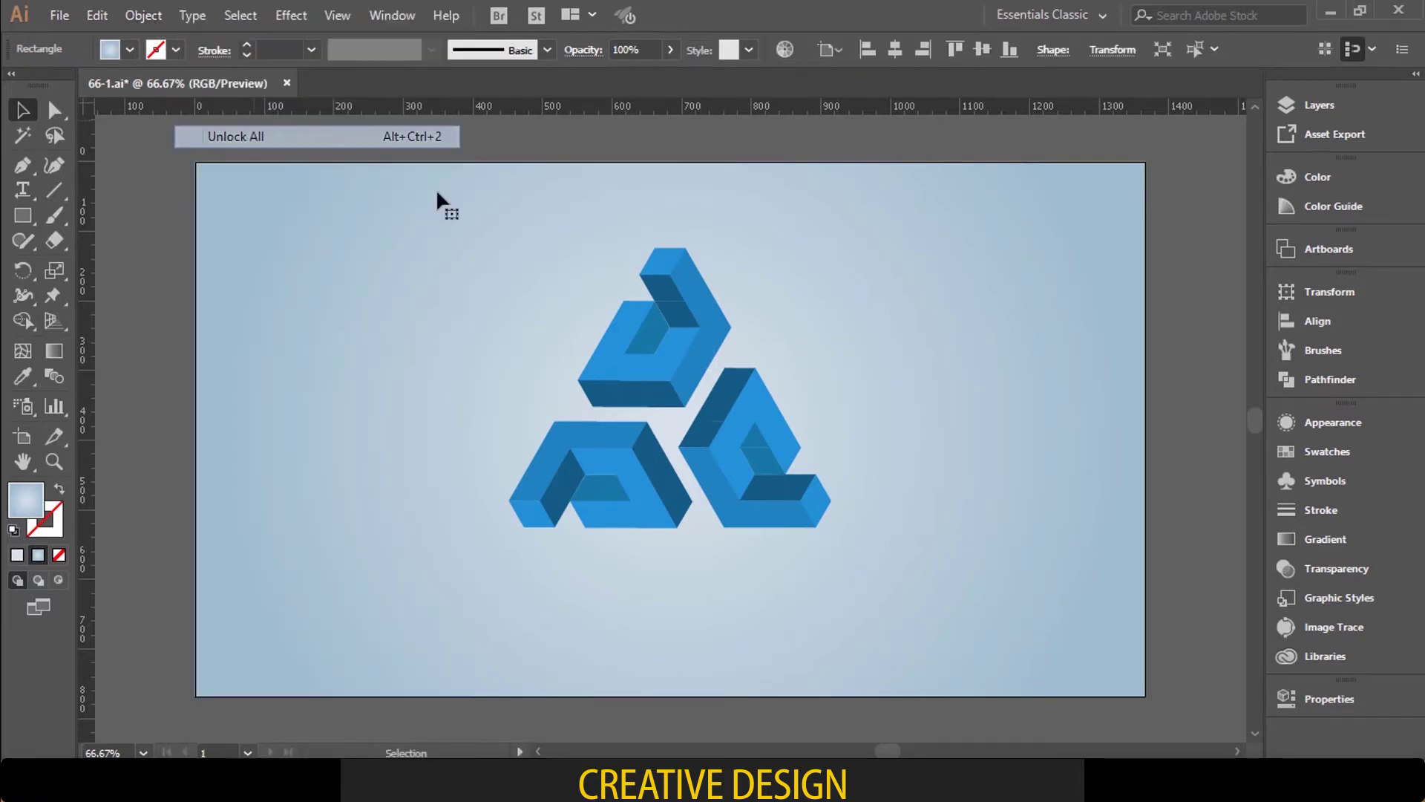
click(54, 351)
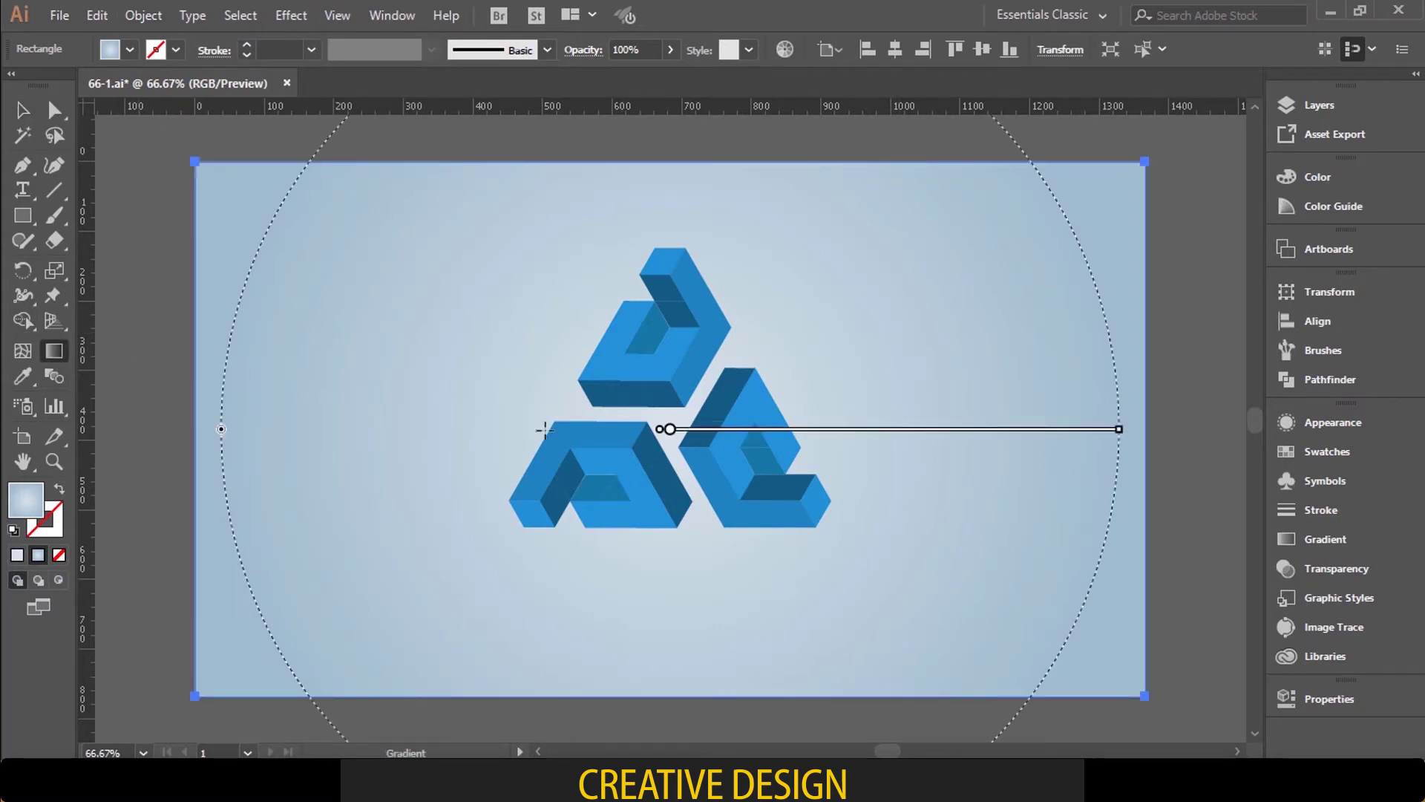
drag(657, 438, 554, 430)
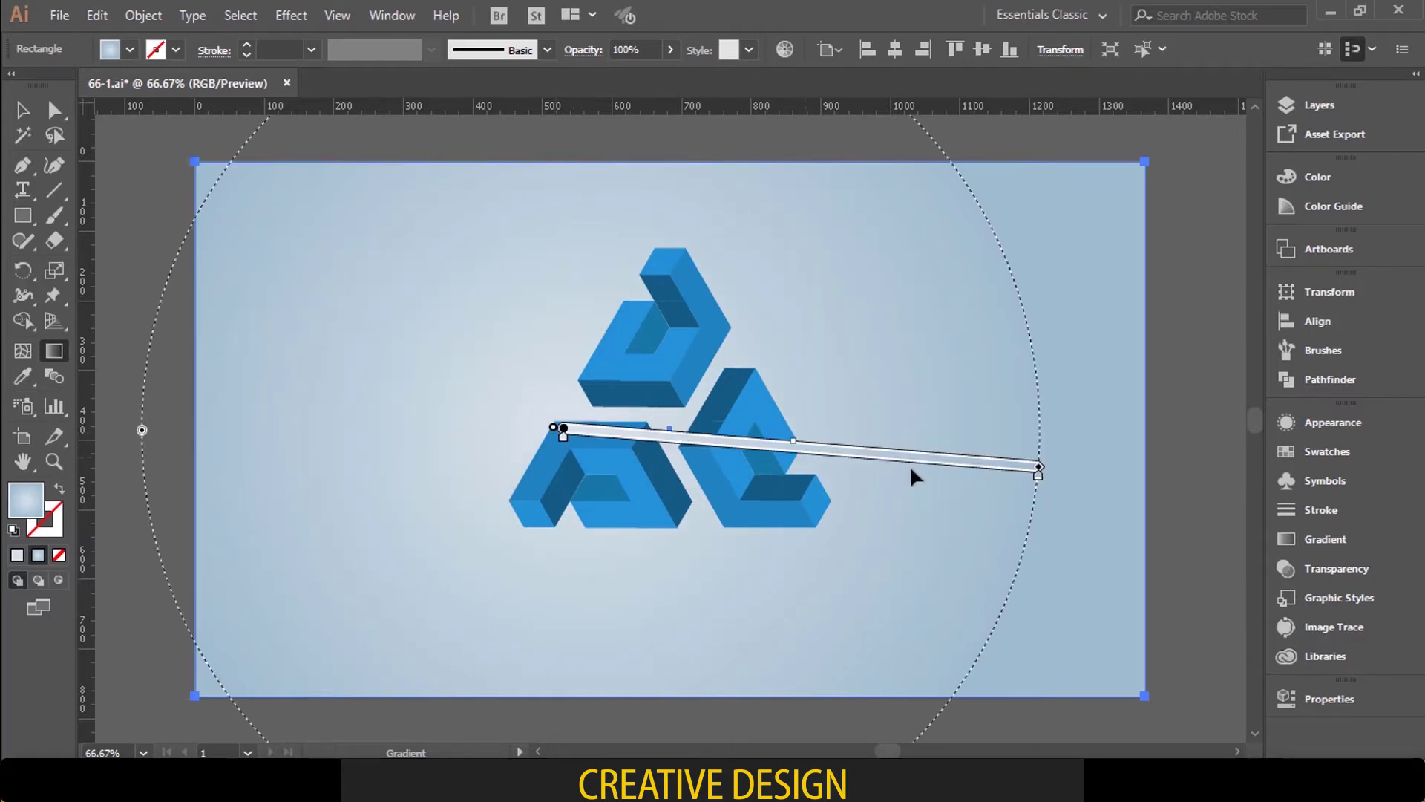
Step: Rotate the background's gradient to run nearly straight up and move its center between the two lower blocks, near their base
drag(1045, 463, 627, 104)
scroll(587, 330, down, 4)
scroll(586, 330, down, 4)
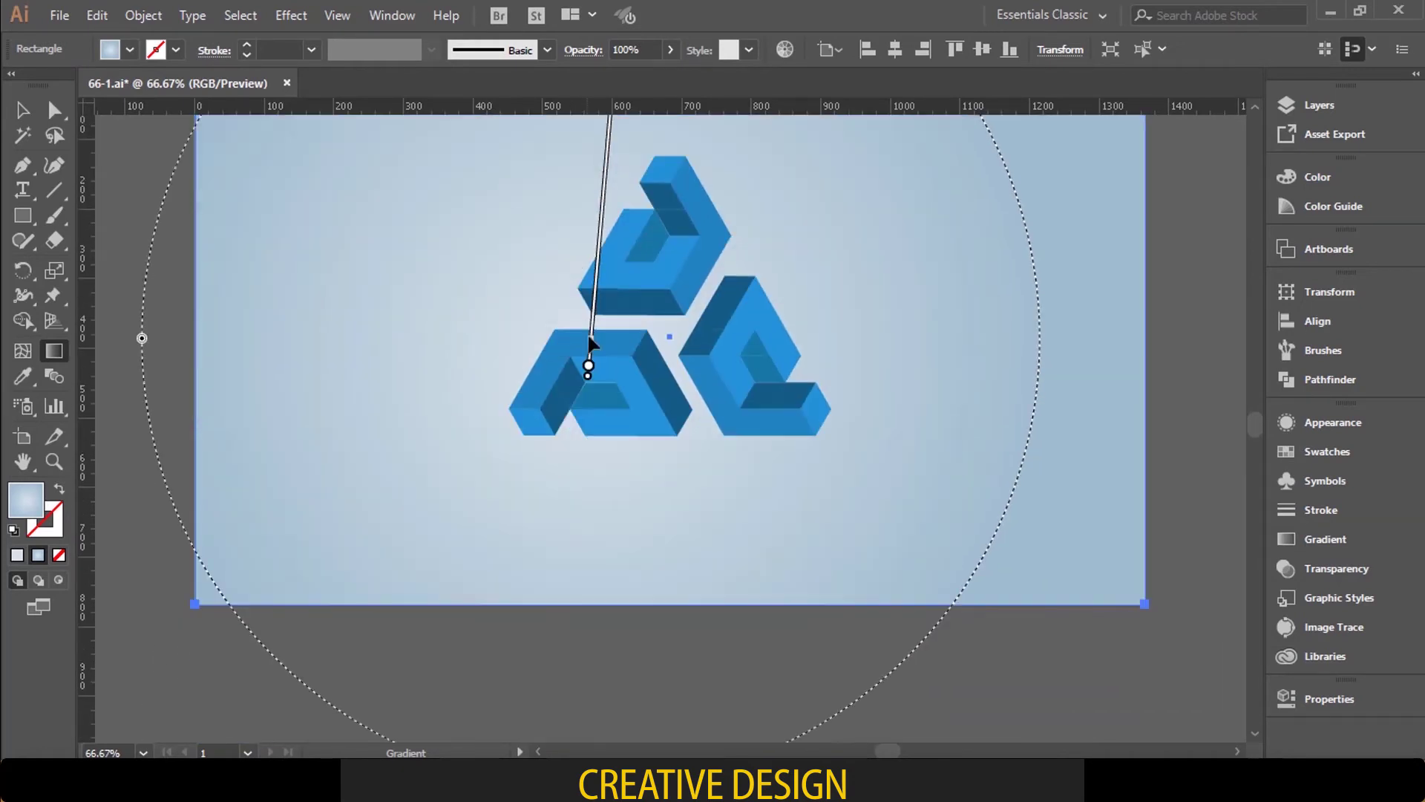
scroll(704, 548, up, 2)
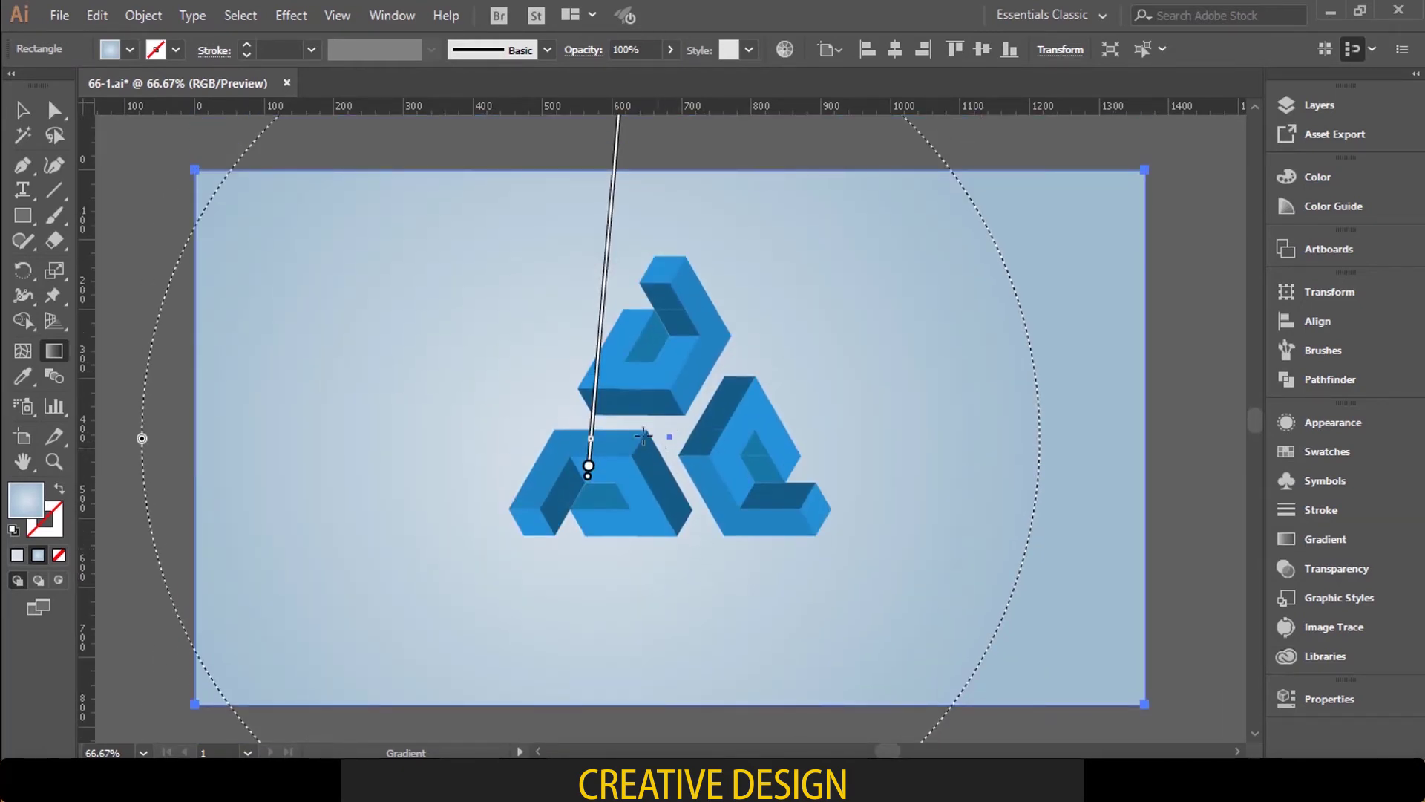
mouse_move(594, 399)
mouse_move(594, 405)
mouse_down()
mouse_move(662, 380)
mouse_move(665, 320)
mouse_move(670, 449)
mouse_up()
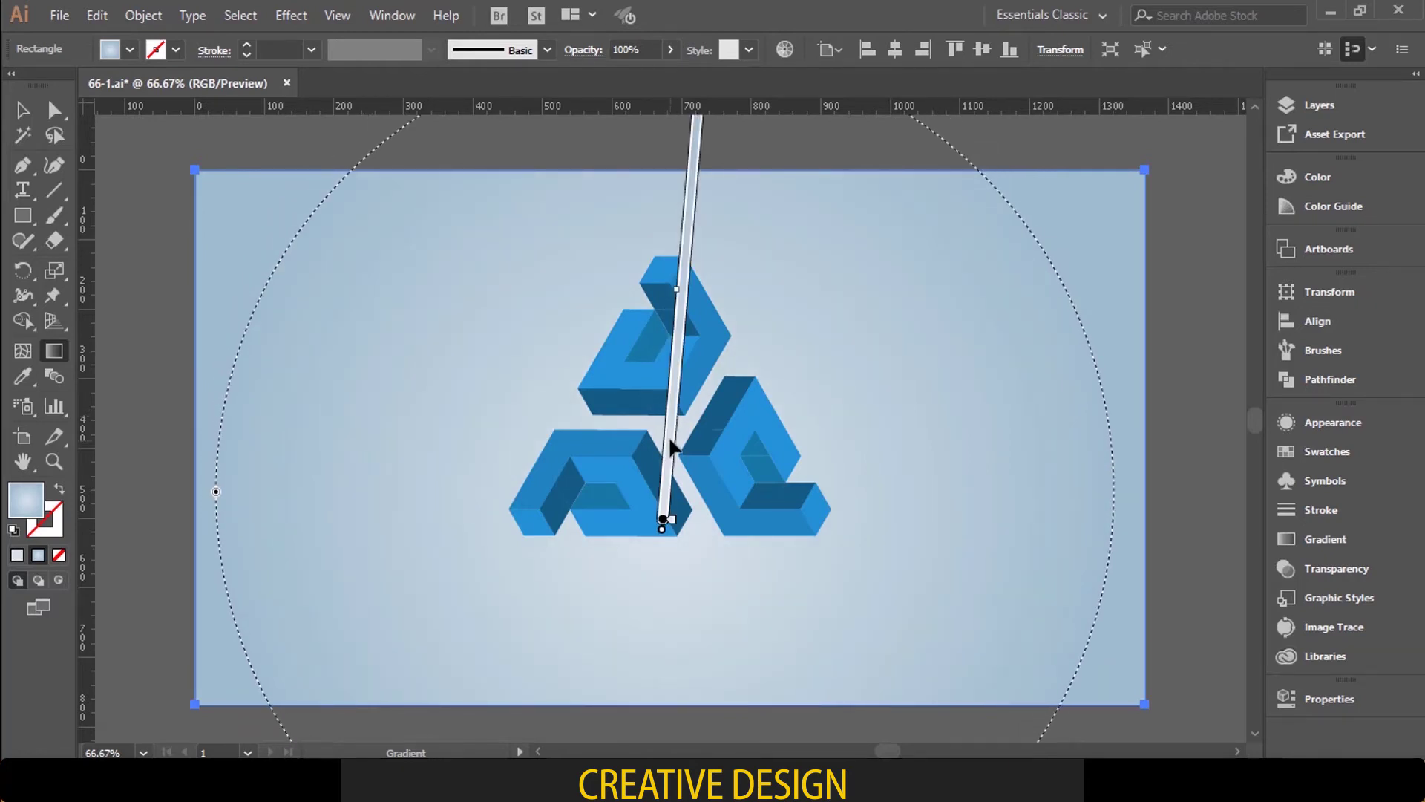
click(22, 110)
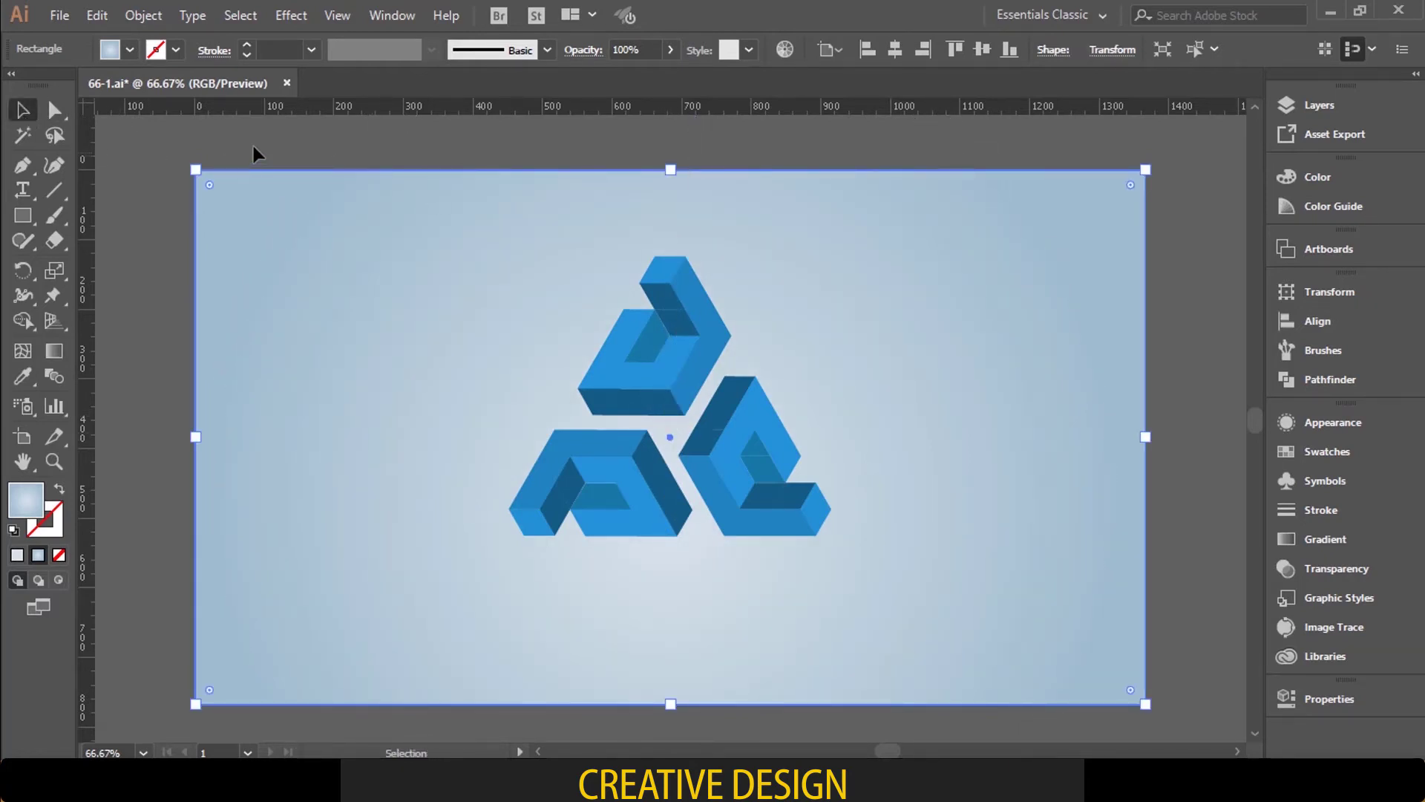
Step: Lock the background rectangle and nudge the grouped design slightly farther up the artboard
click(252, 147)
click(702, 322)
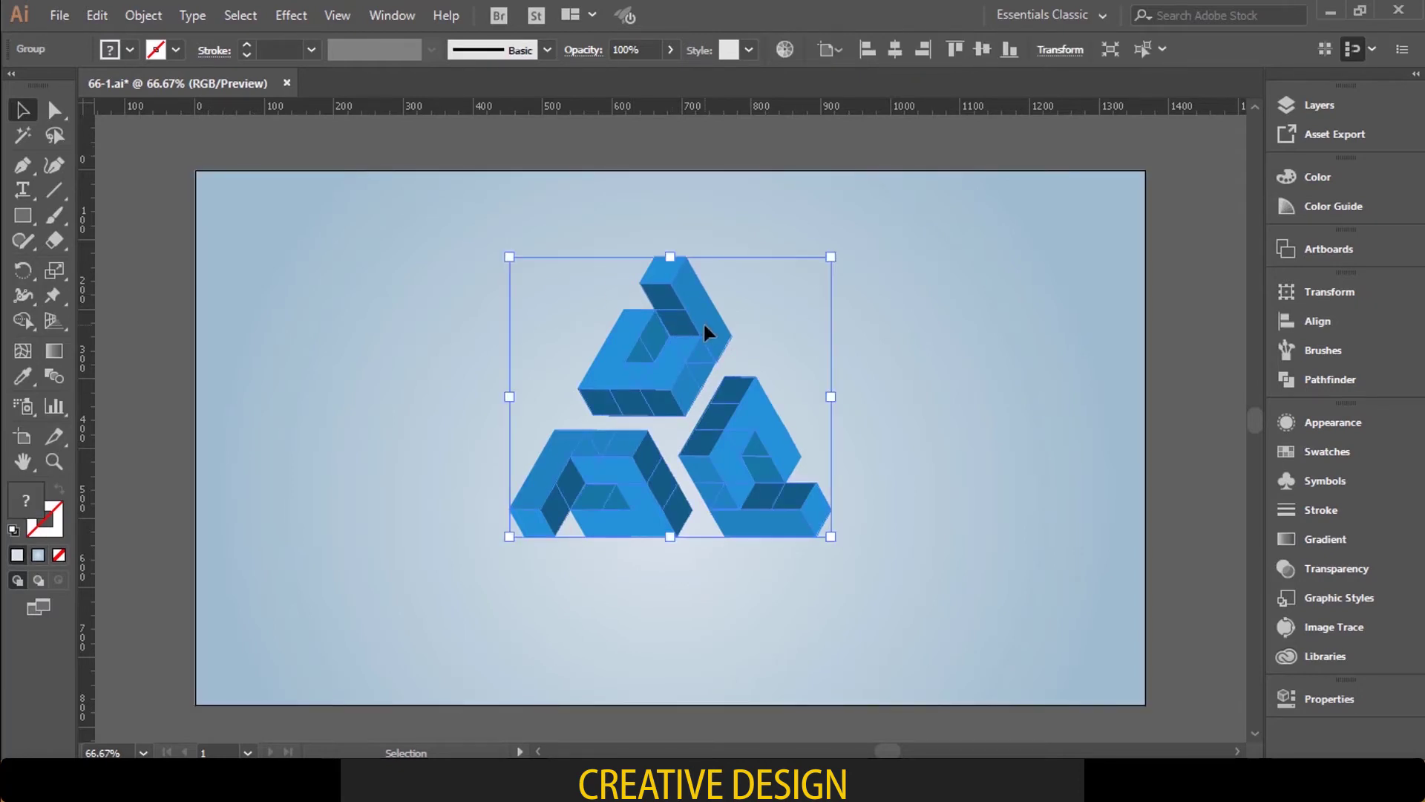
click(967, 328)
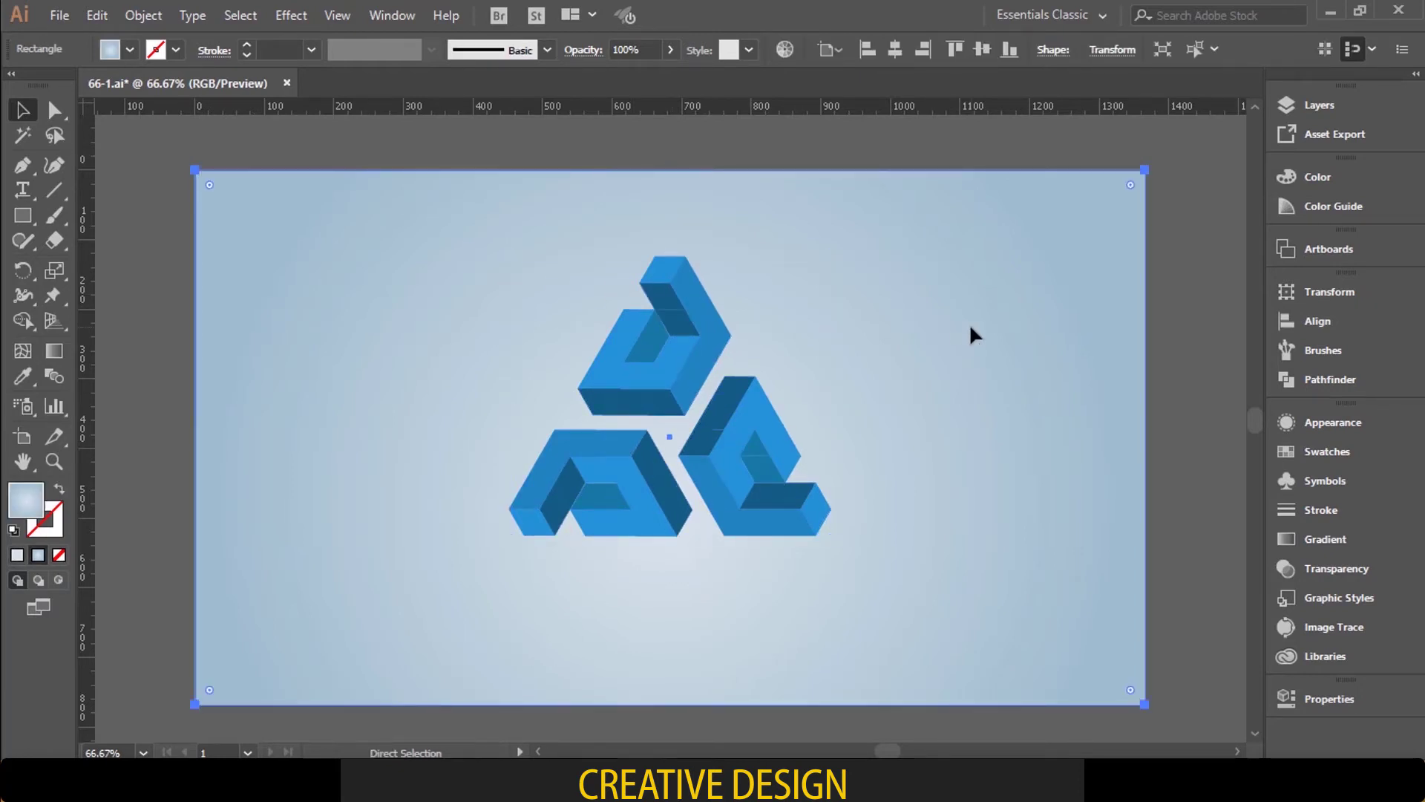
key(ctrl+2)
click(684, 389)
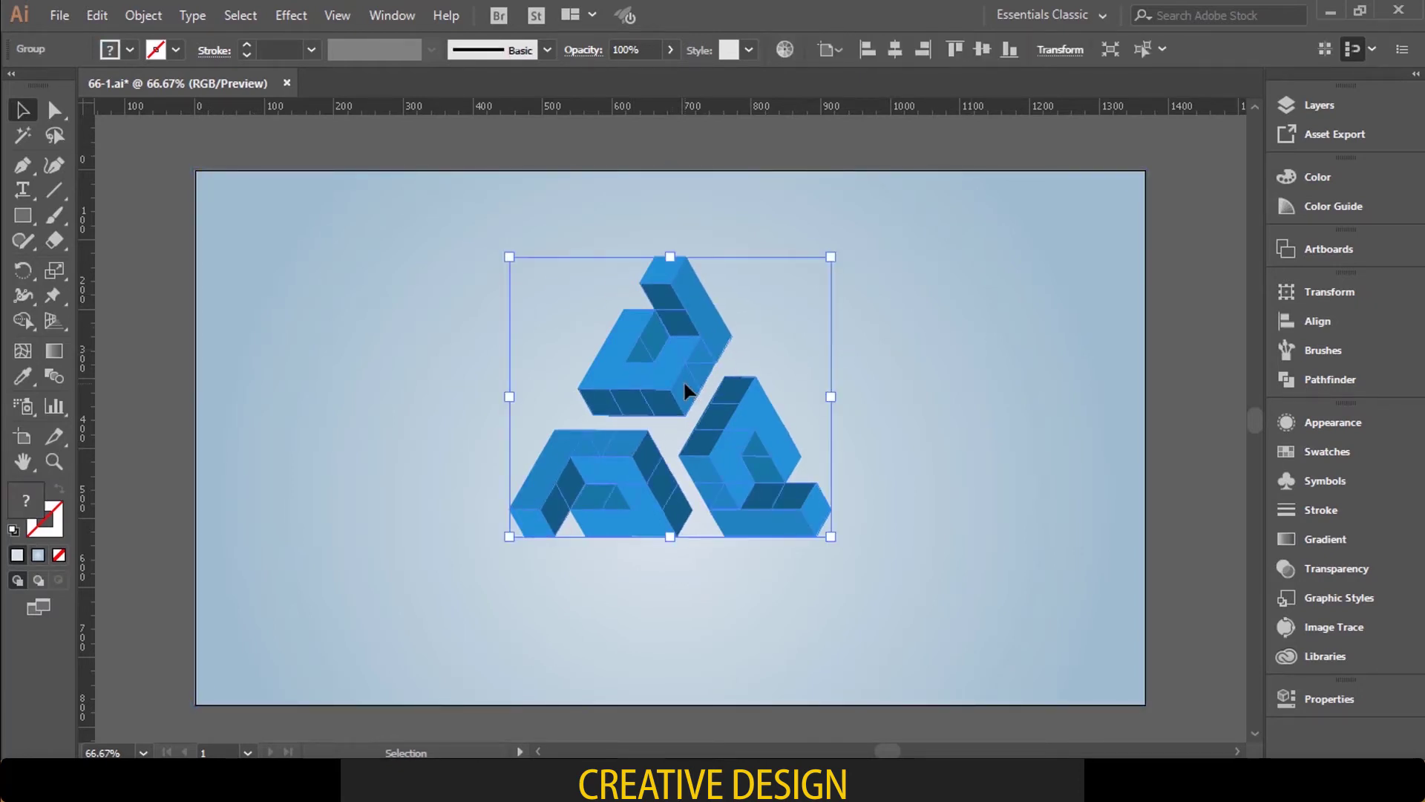
key(Up)
key(Up)
key(Up)
key(Up)
key(Up)
key(Up)
key(Up)
key(Up)
key(Up)
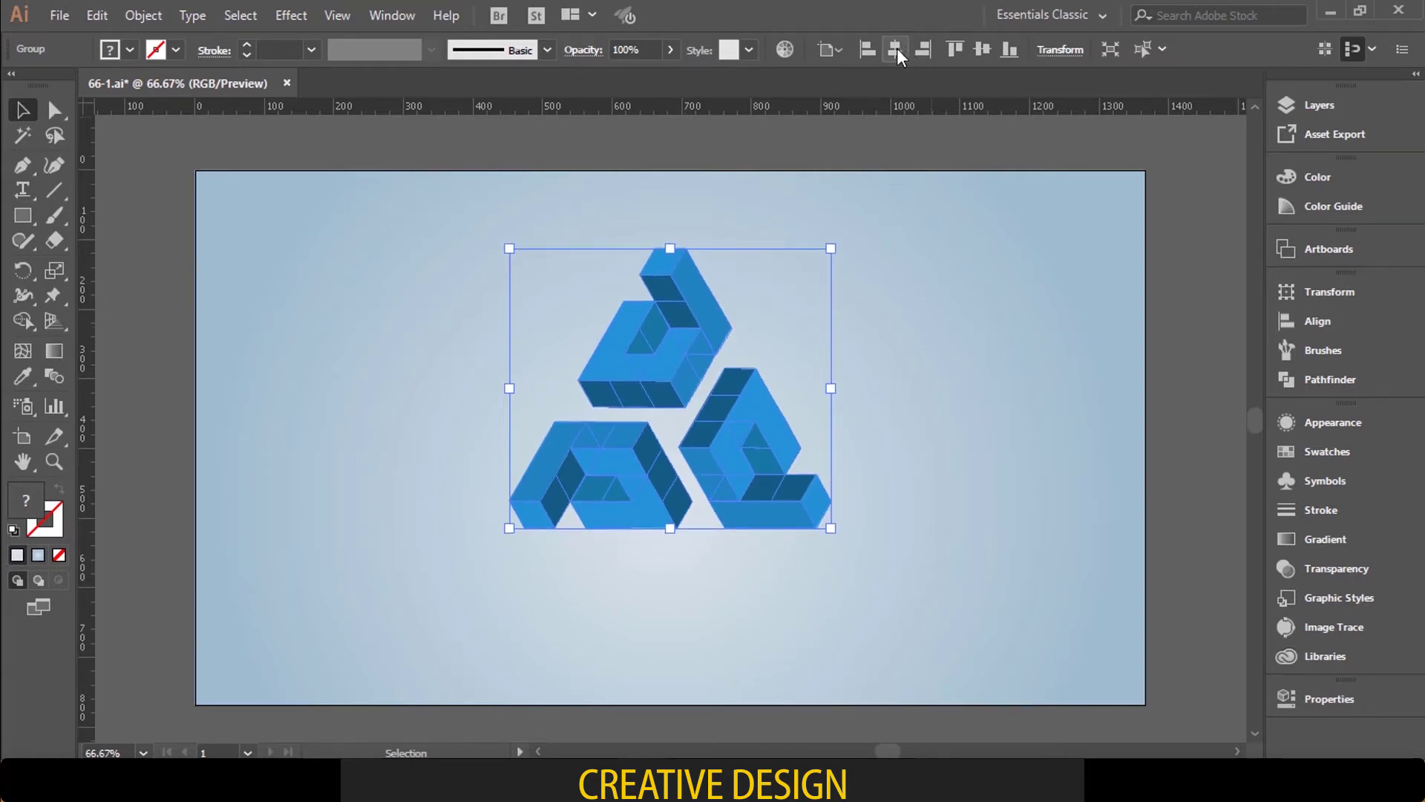
key(Up)
key(Up)
key(Up)
key(Up)
key(Up)
key(Up)
key(Up)
click(802, 207)
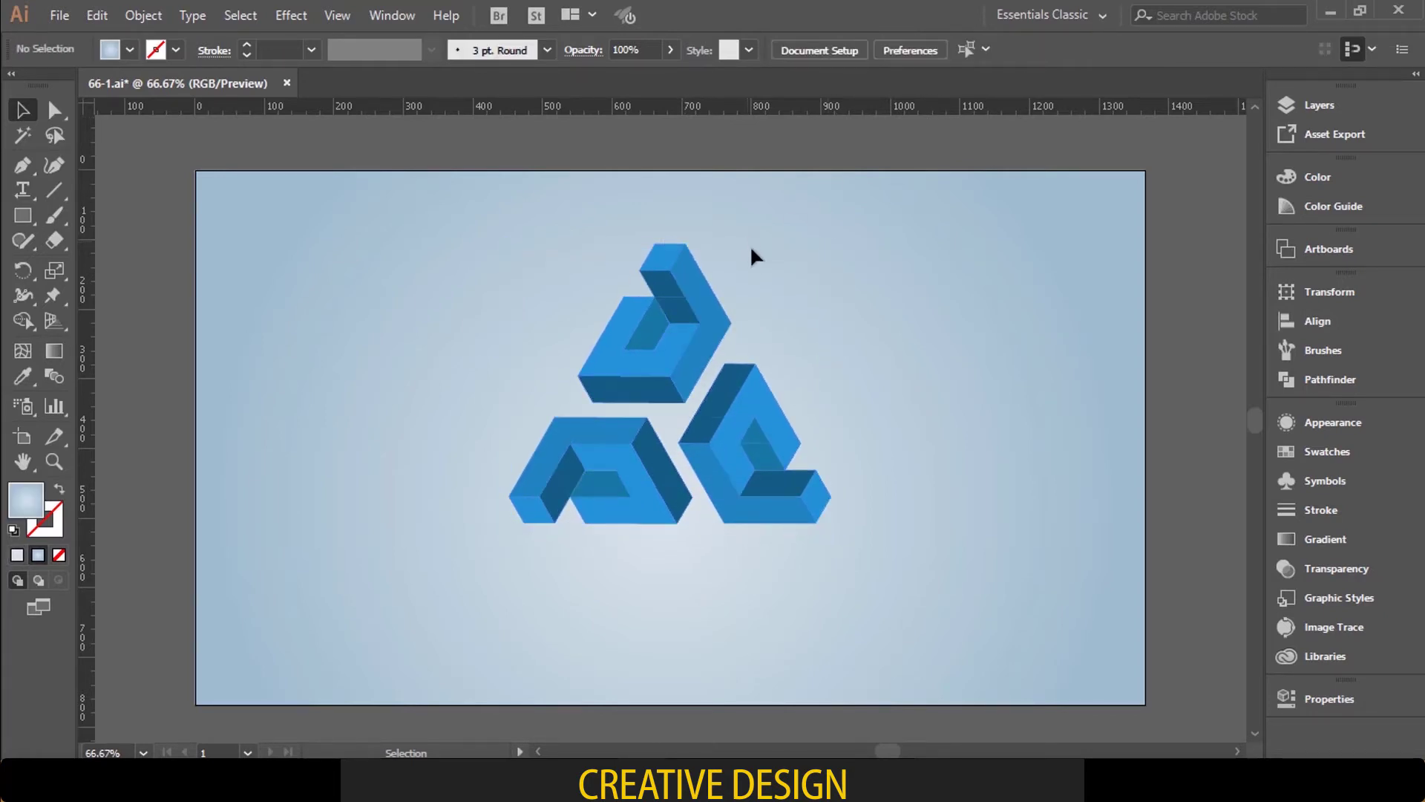
Step: Reflect a copy of the grouped design across a horizontal axis just below its base
click(698, 322)
drag(28, 270, 149, 295)
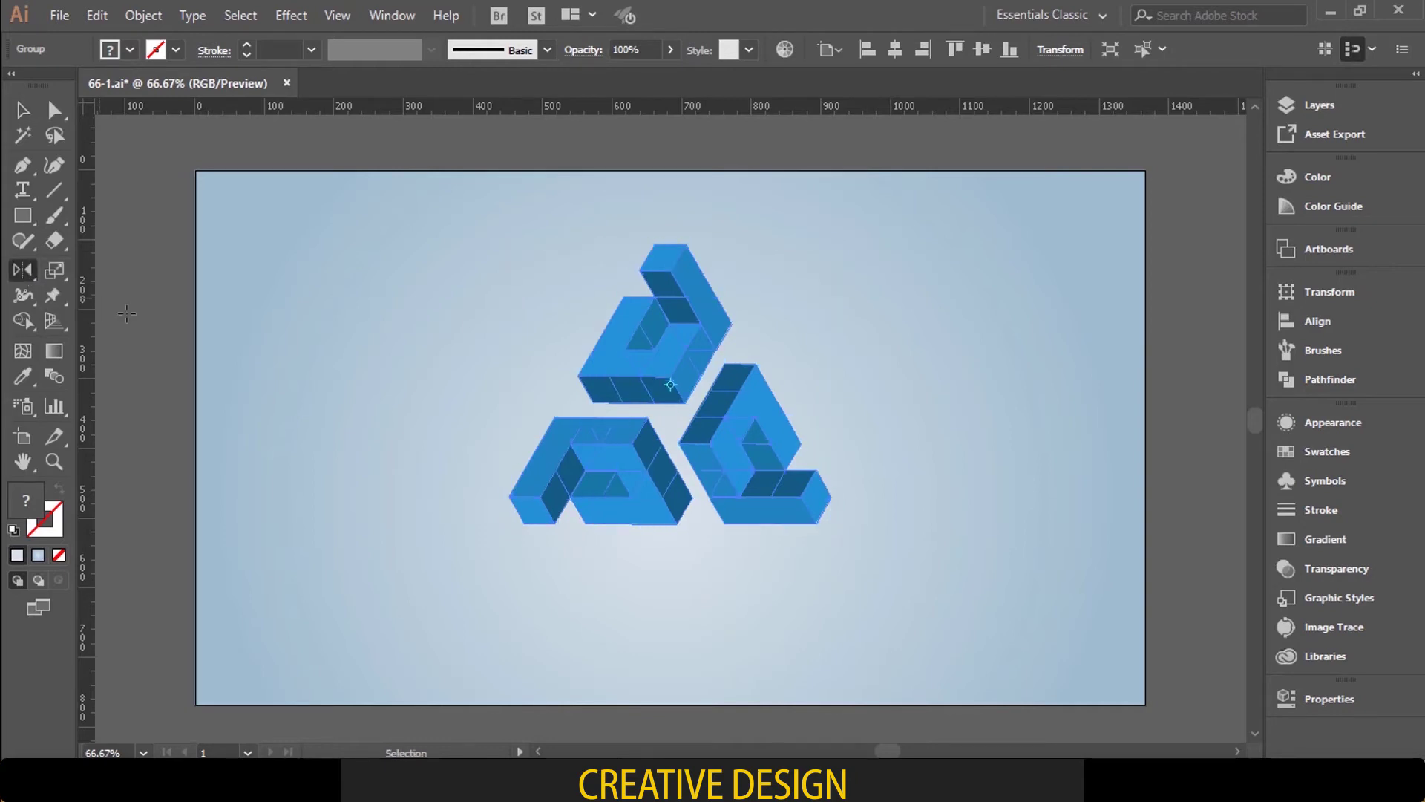
alt+click(674, 557)
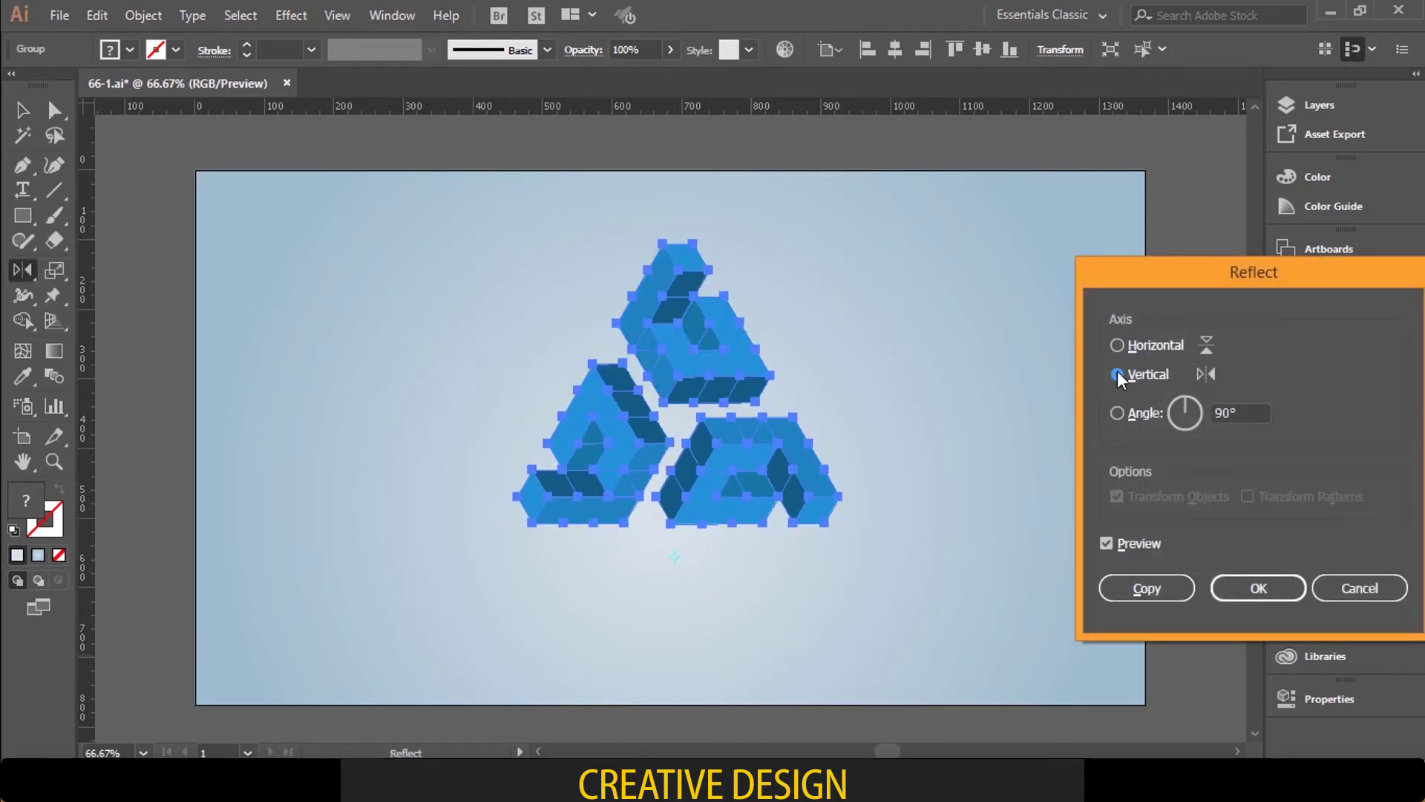
click(1120, 349)
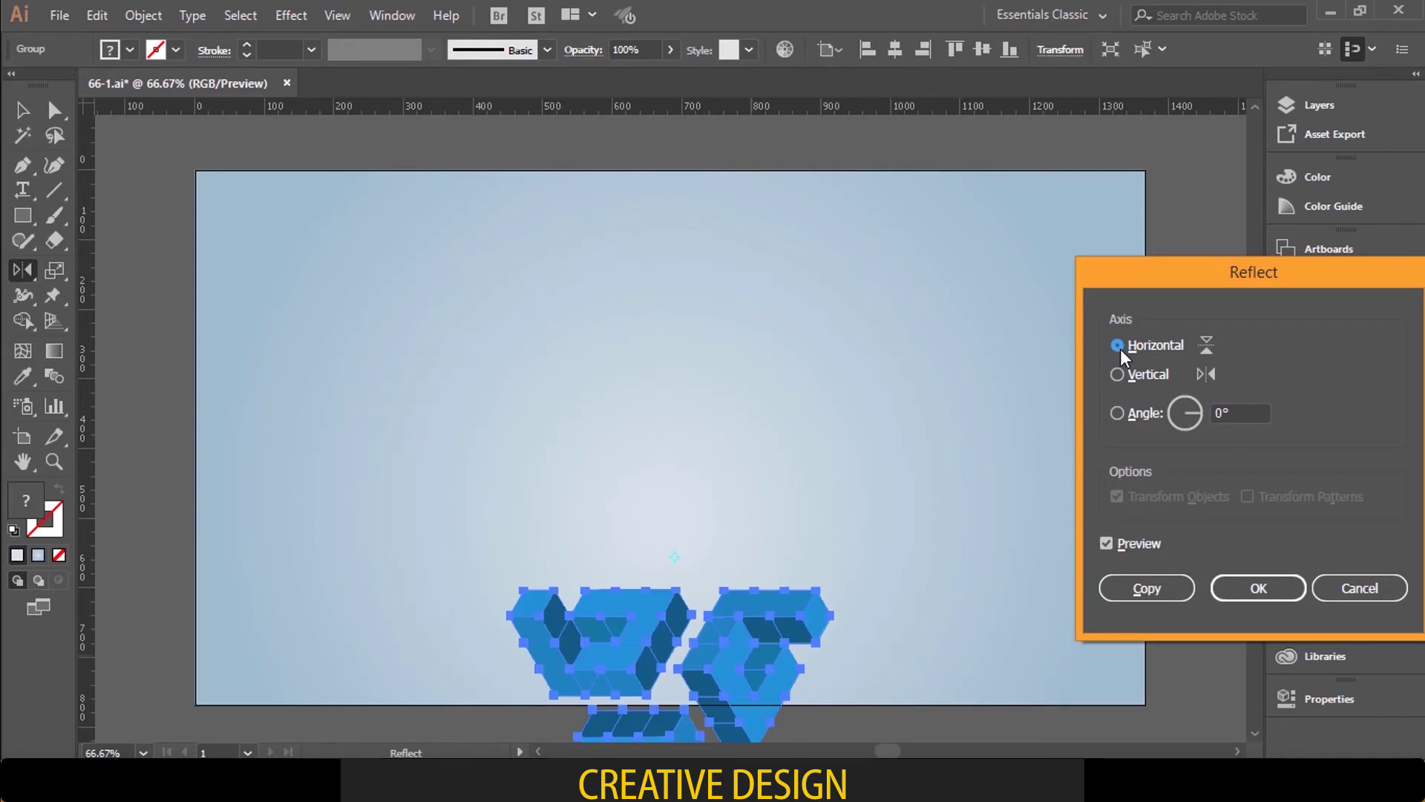
click(1165, 588)
Step: Move the mirrored copy straight up, leaving only a narrow gap beneath the original design
click(22, 109)
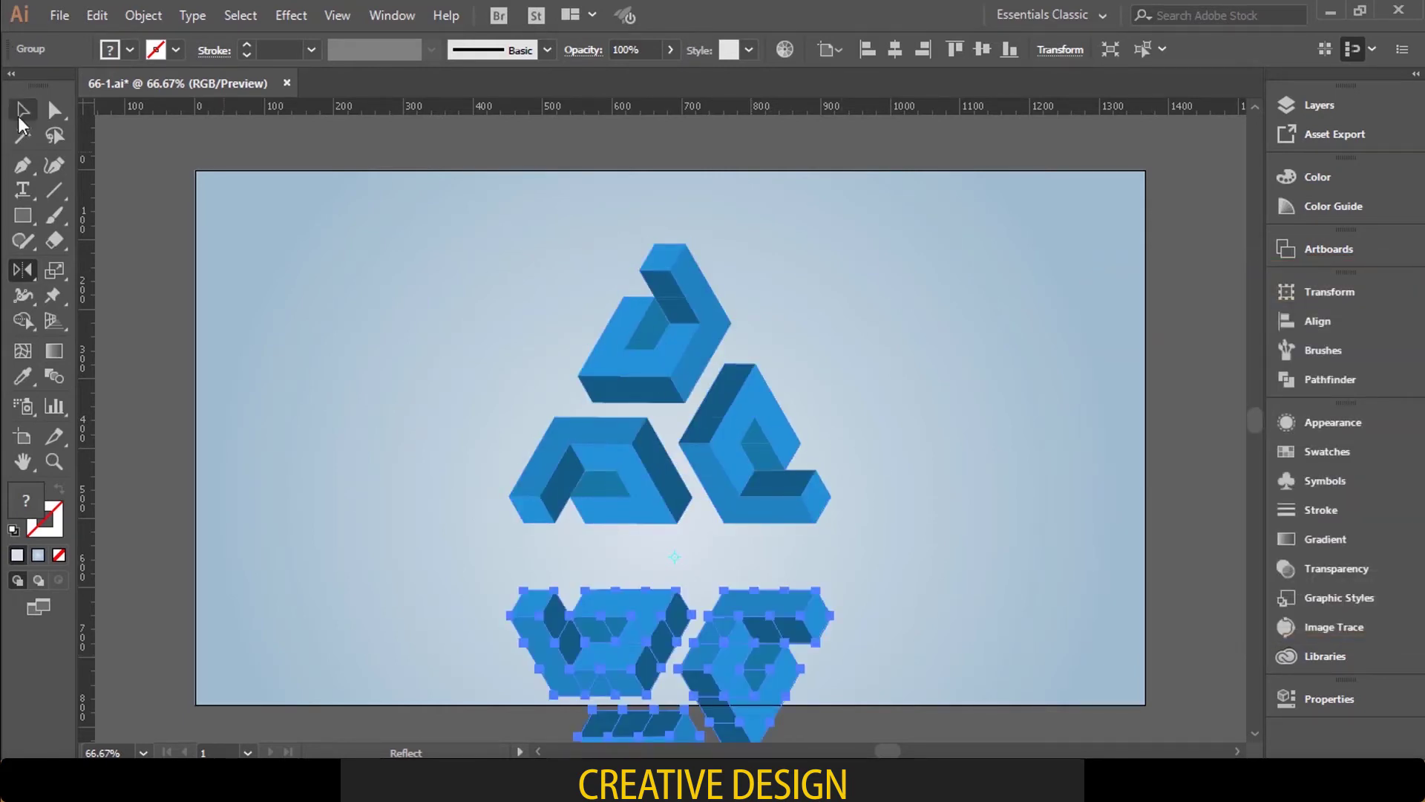
click(340, 254)
drag(682, 635, 682, 587)
click(924, 567)
Step: Draw a rectangle about 527 × 229 px with a linear white-to-black gradient fill over the mirrored copy, down to the artboard's lower edge
key(ctrl+1)
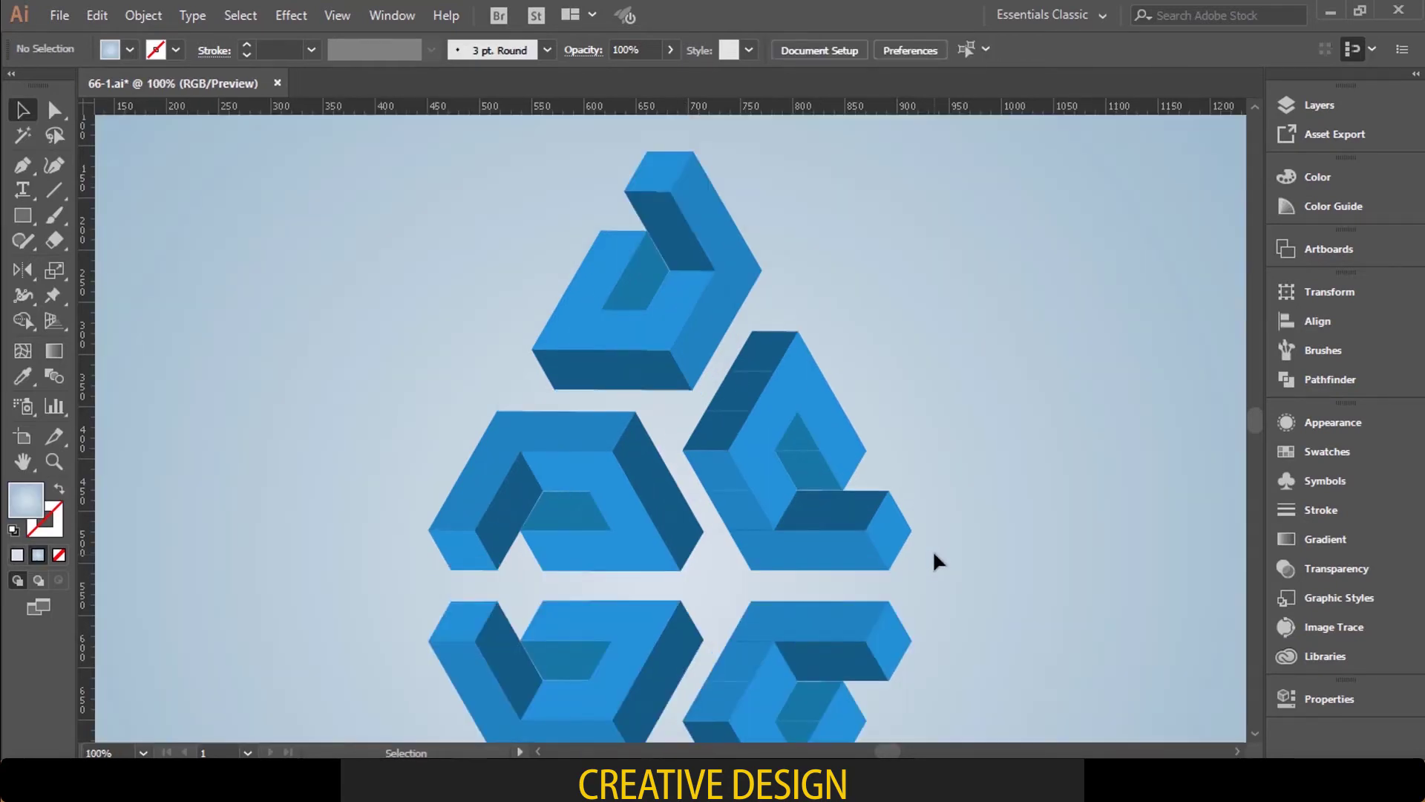
scroll(919, 540, down, 3)
click(697, 542)
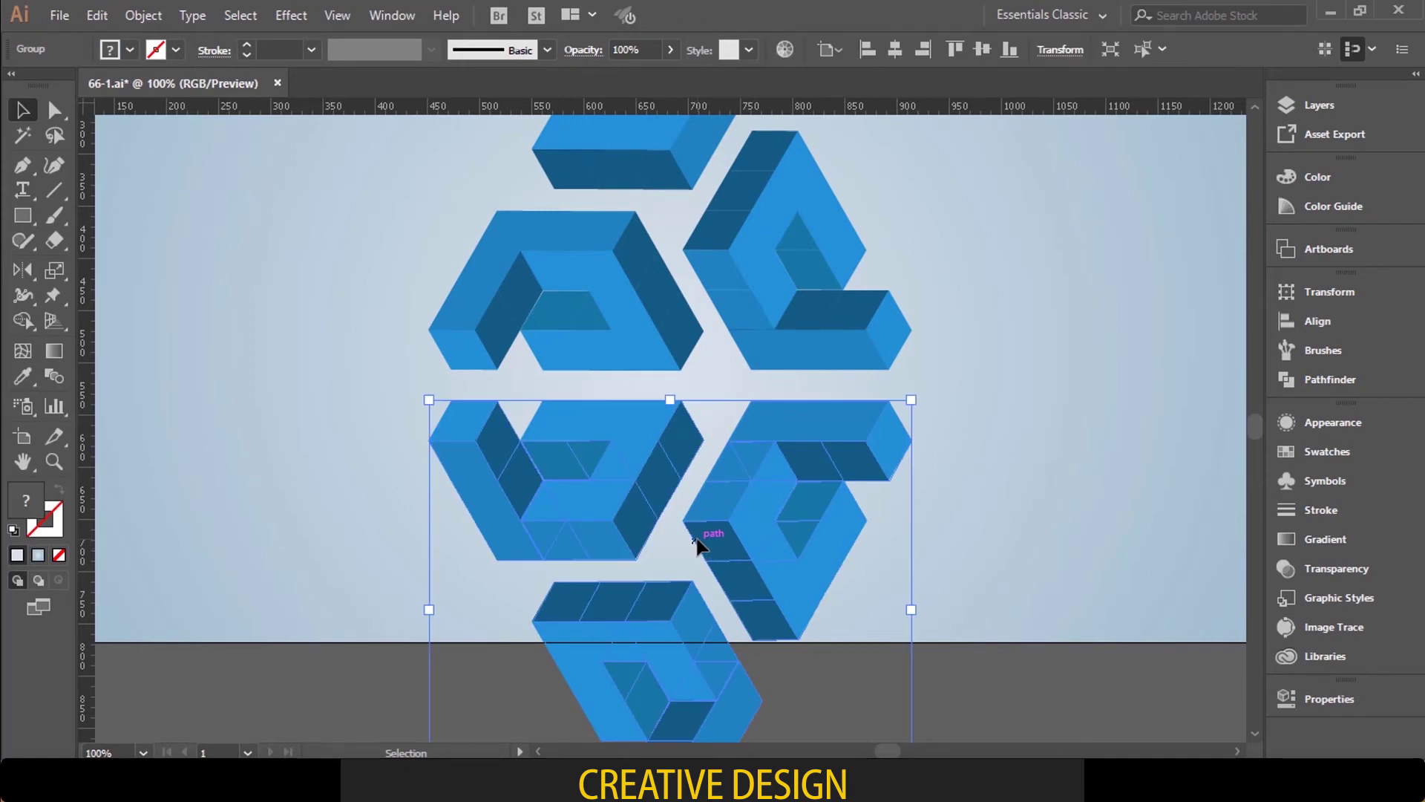
click(1218, 460)
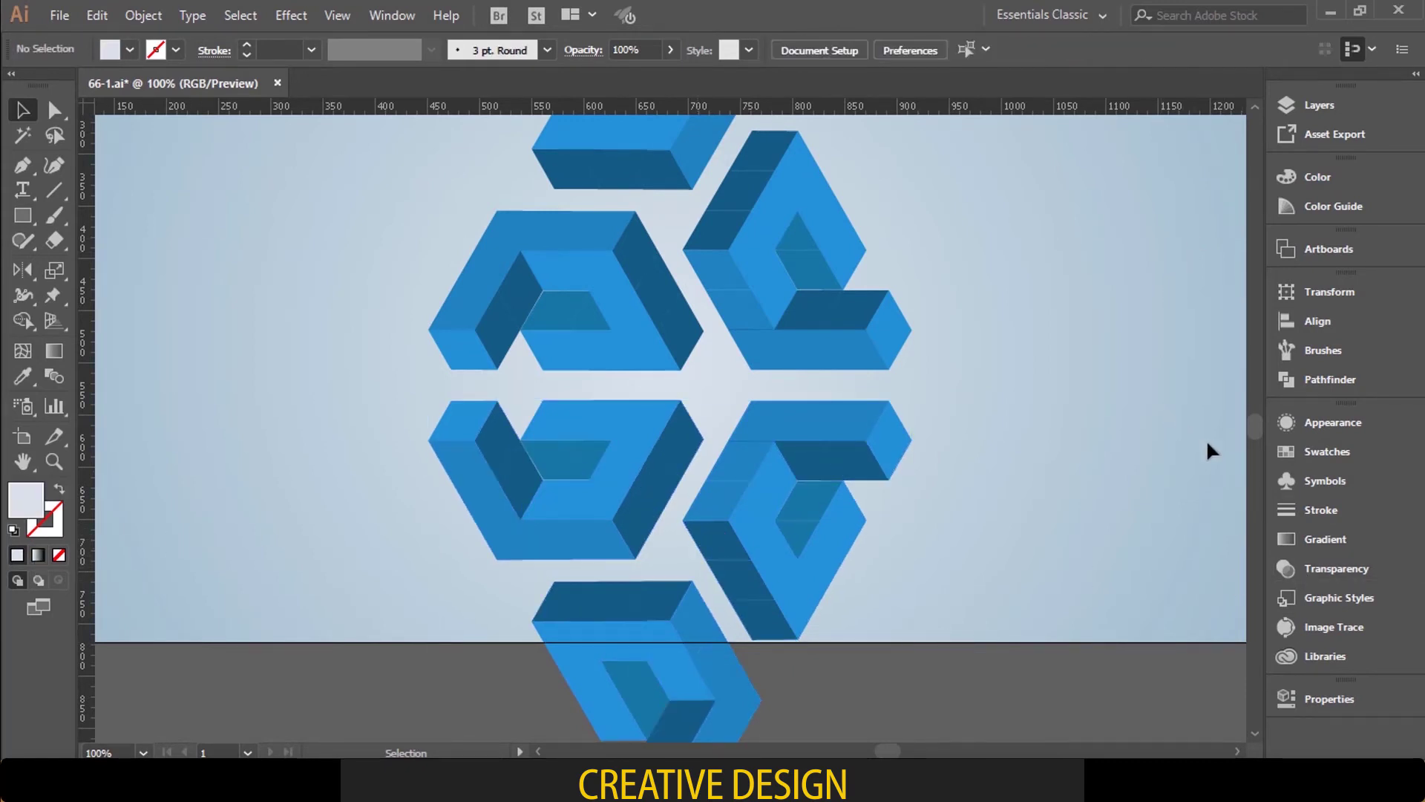
click(1325, 539)
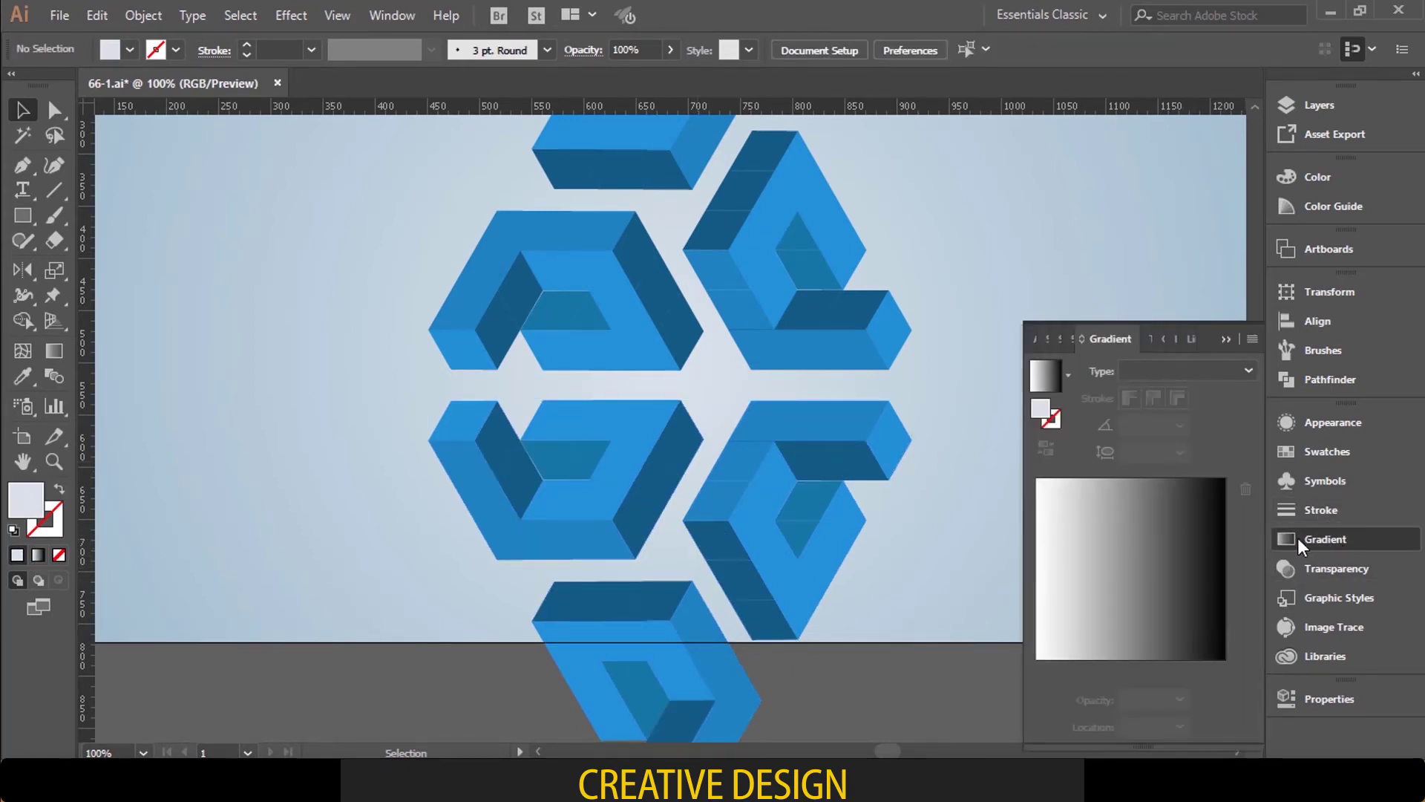
click(1203, 370)
click(1192, 393)
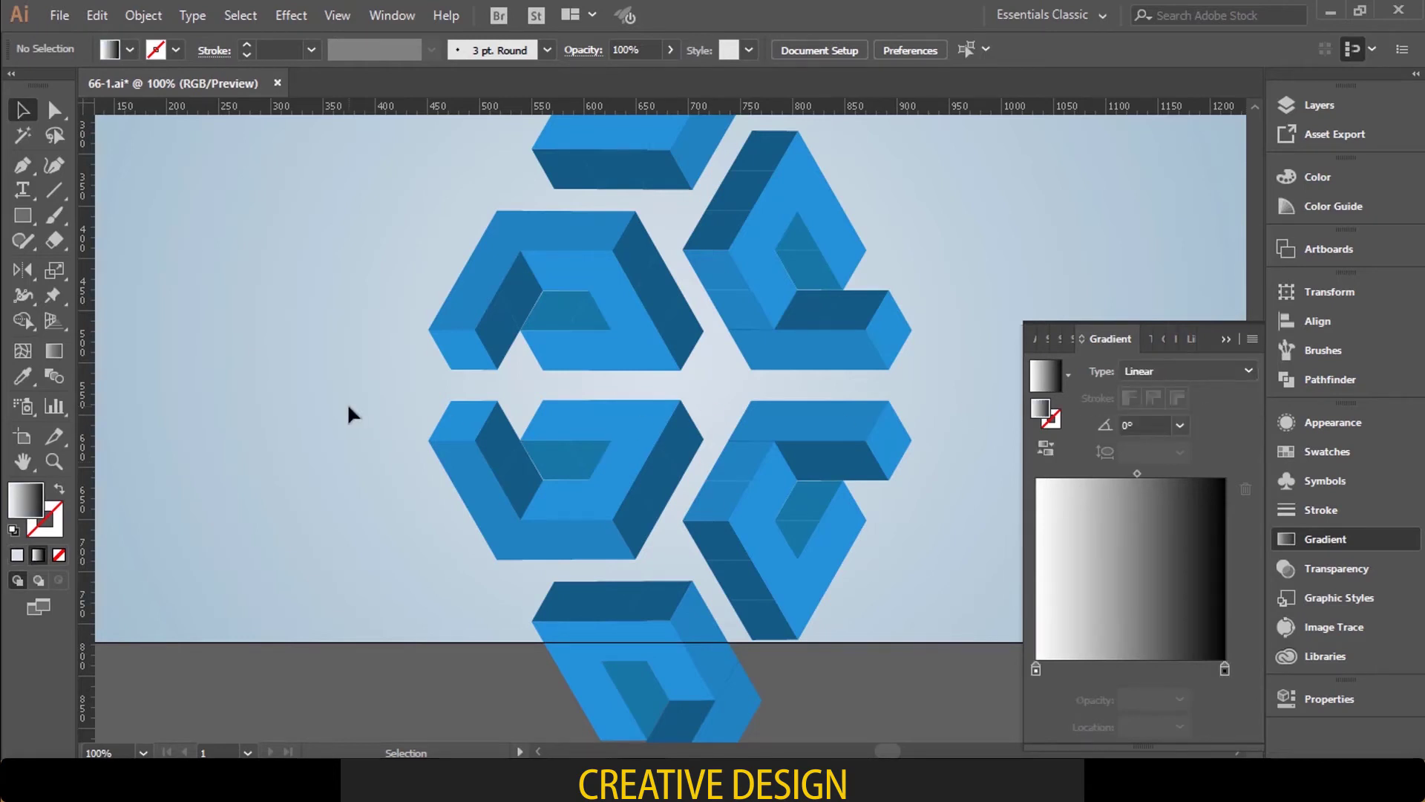
click(23, 216)
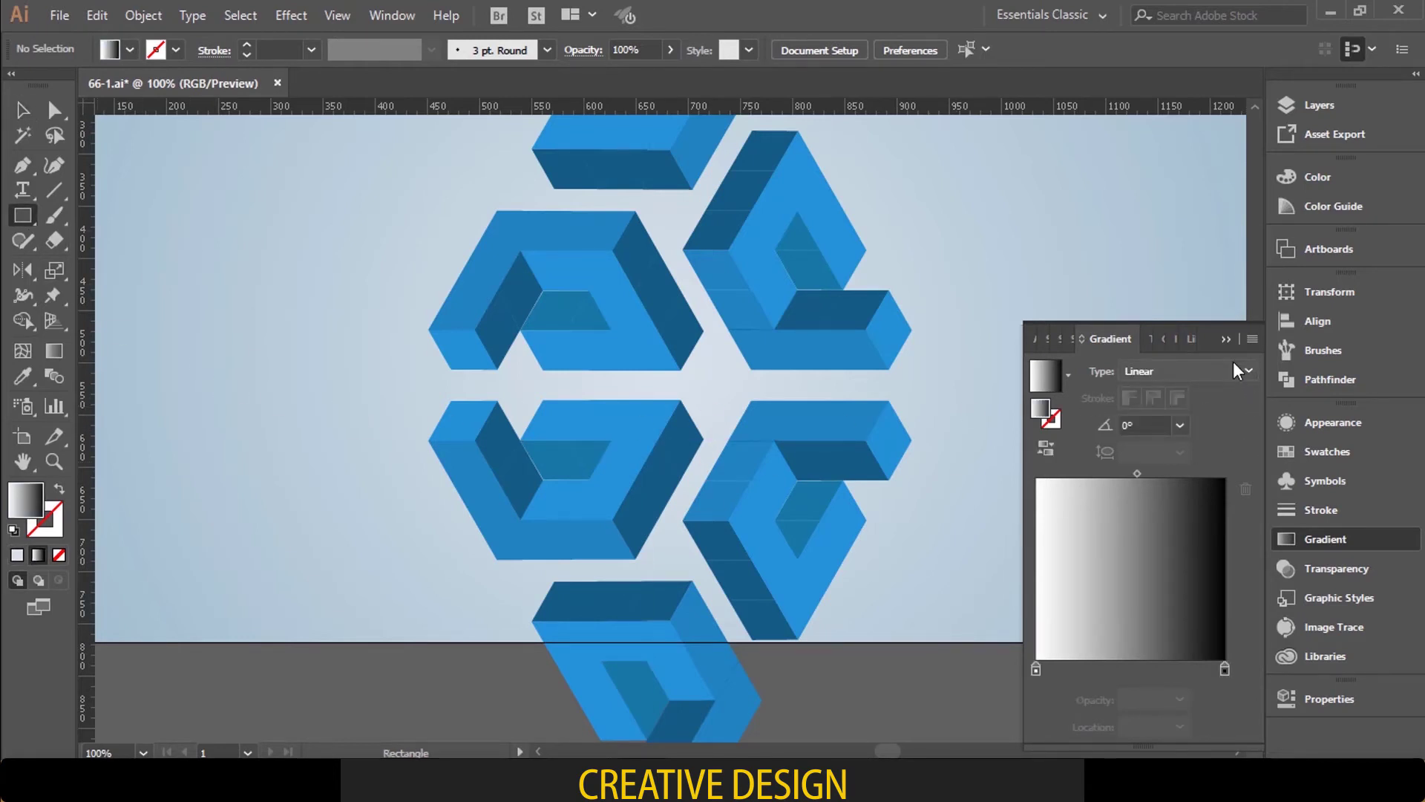
click(1228, 338)
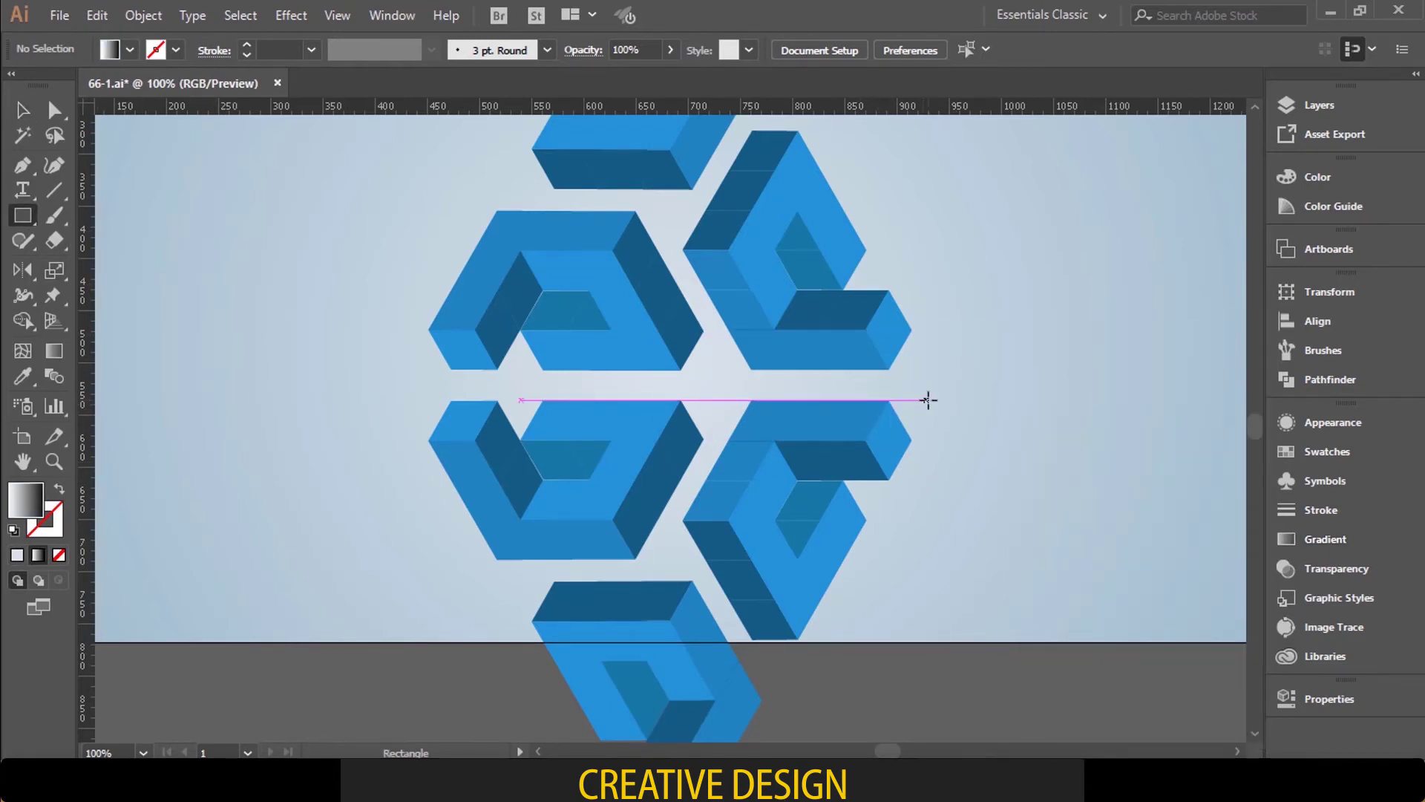
drag(948, 402, 398, 640)
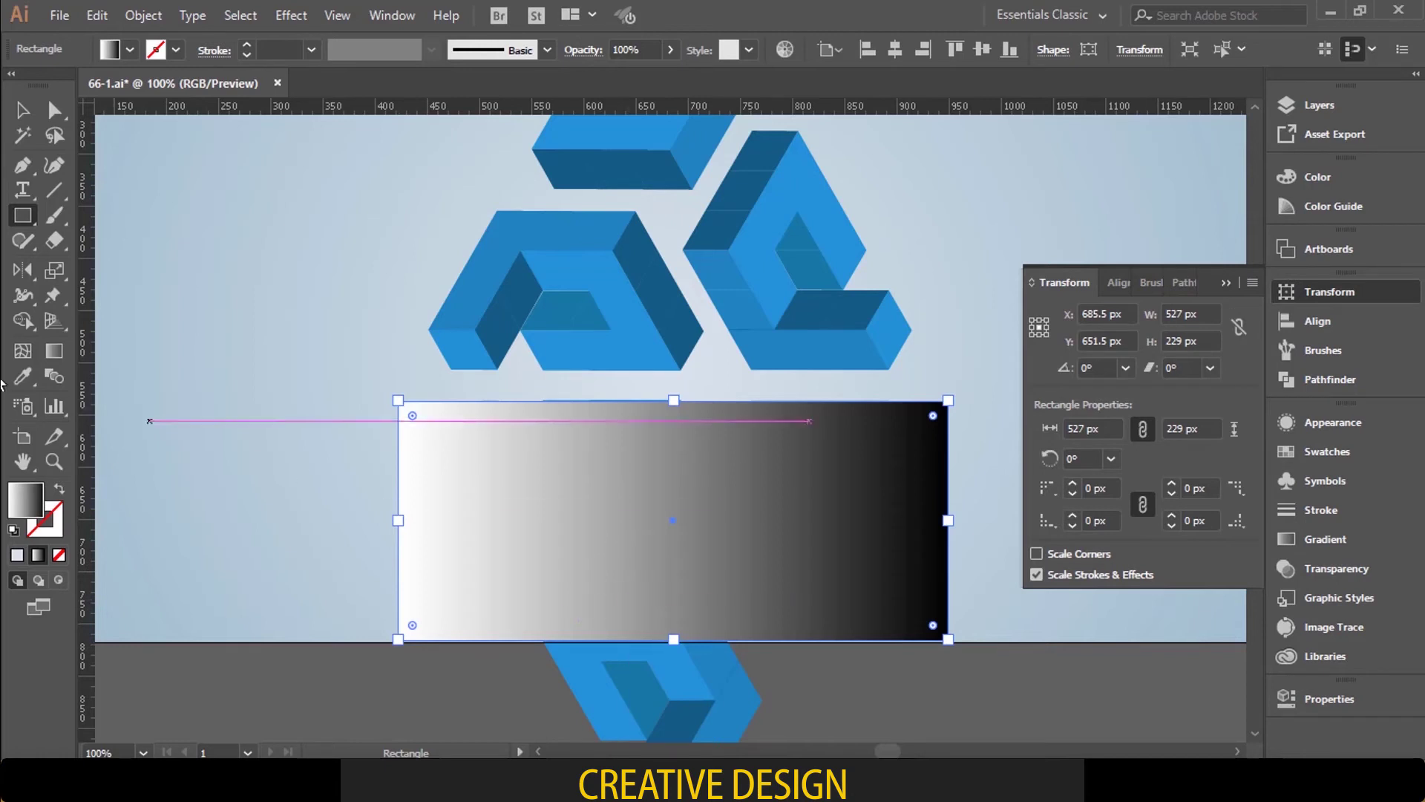
Step: Run the rectangle's gradient vertically, from white just below the rectangle to black just above it
click(52, 352)
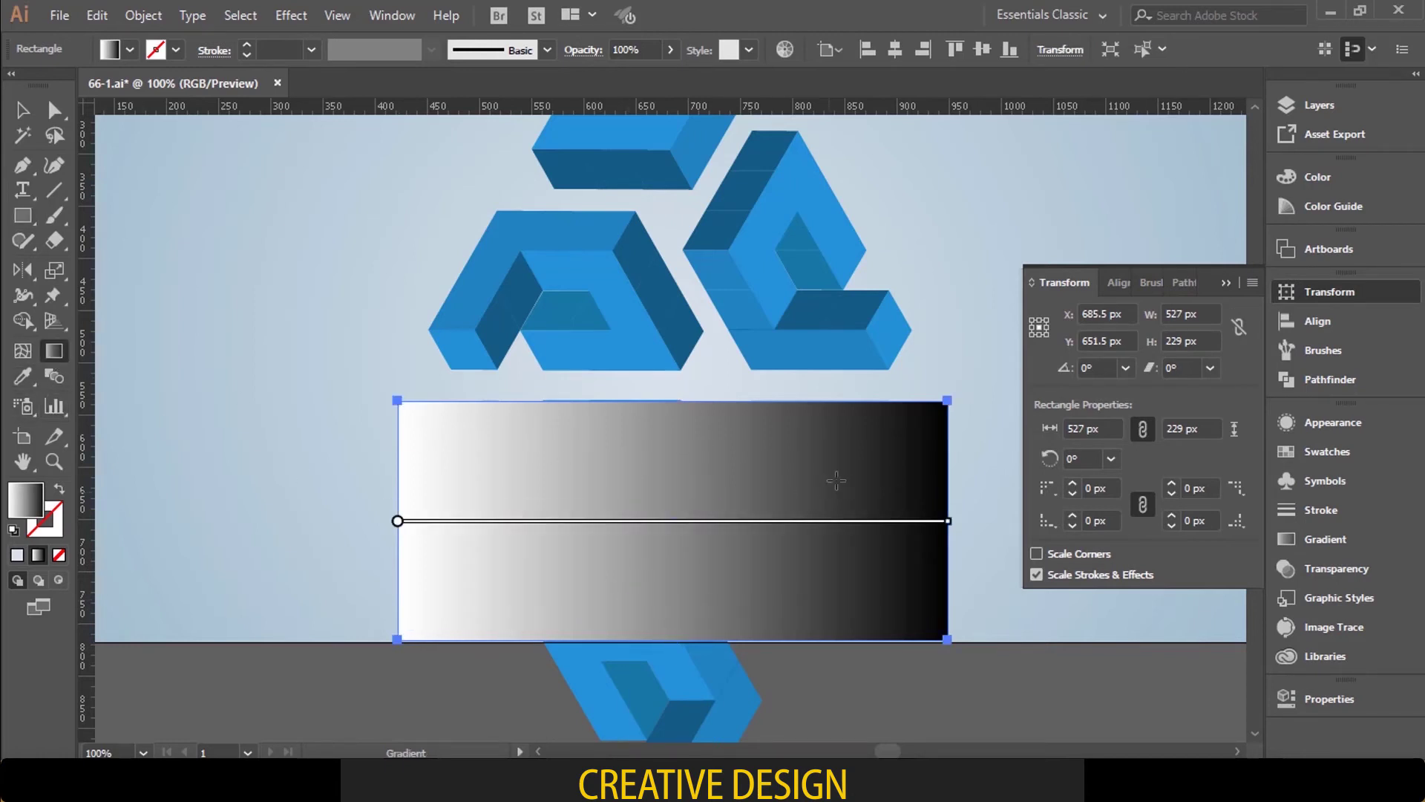
drag(701, 386, 672, 644)
drag(672, 694, 672, 366)
mouse_move(671, 501)
mouse_down()
mouse_move(684, 493)
mouse_move(674, 512)
mouse_up()
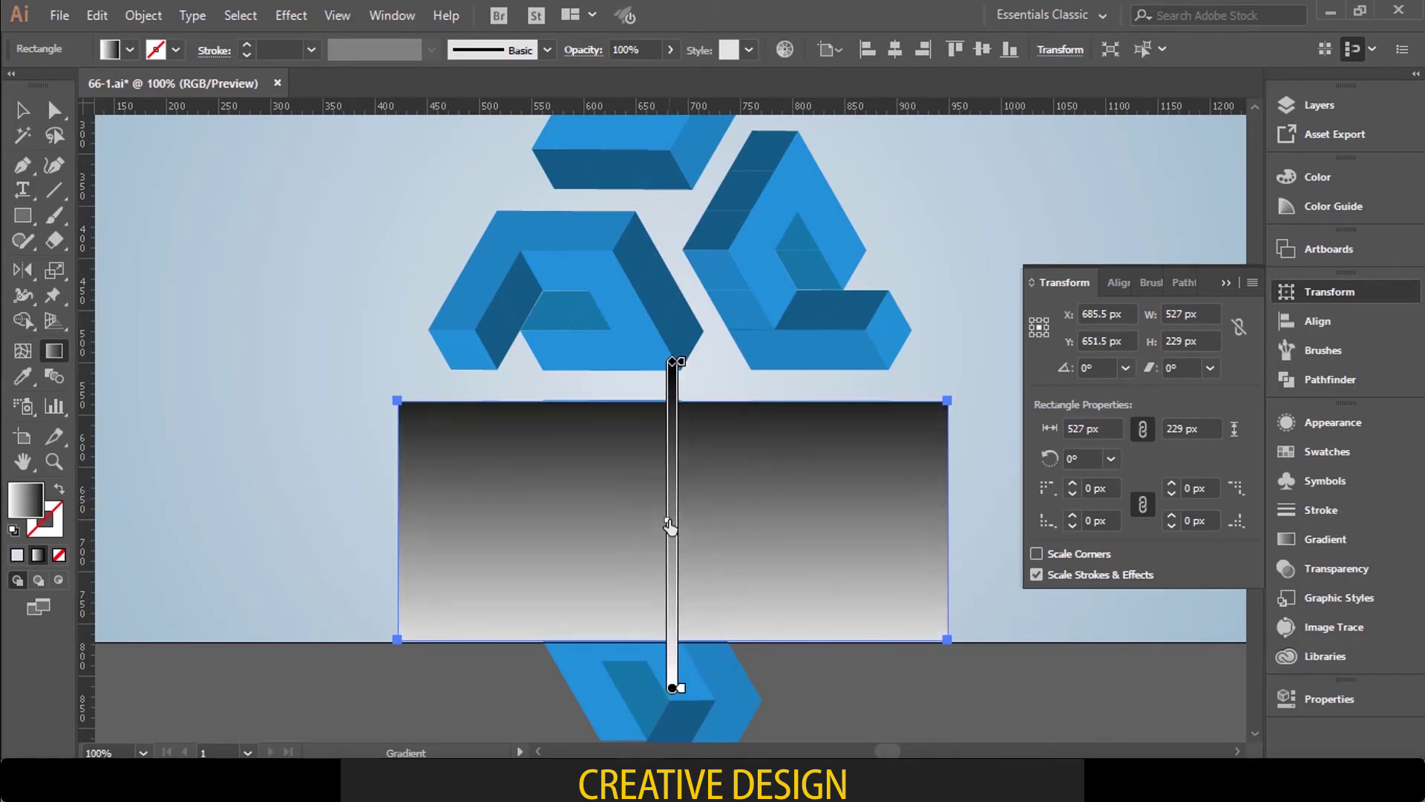
Step: Make an opacity mask from the gradient rectangle and the mirrored copy
click(22, 110)
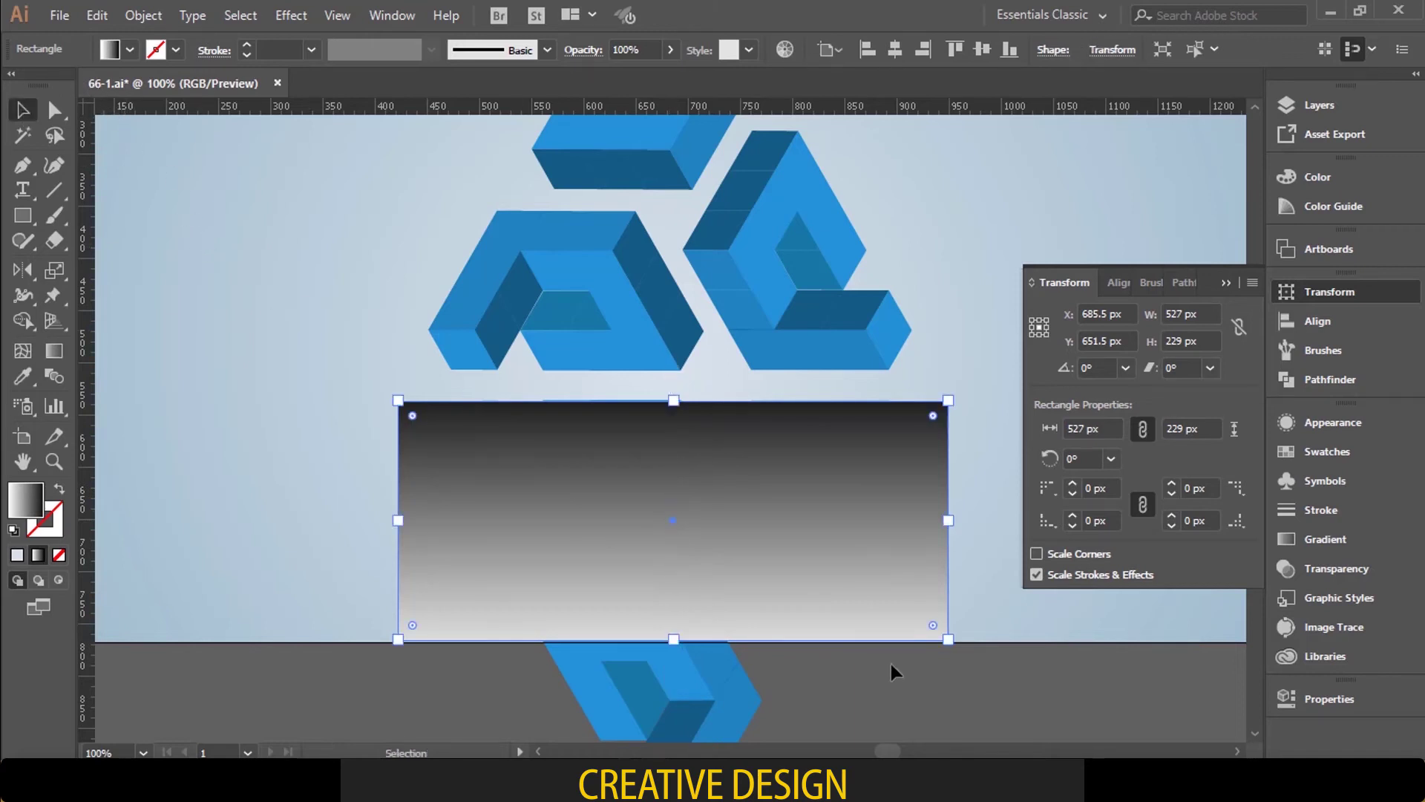
click(981, 658)
click(684, 714)
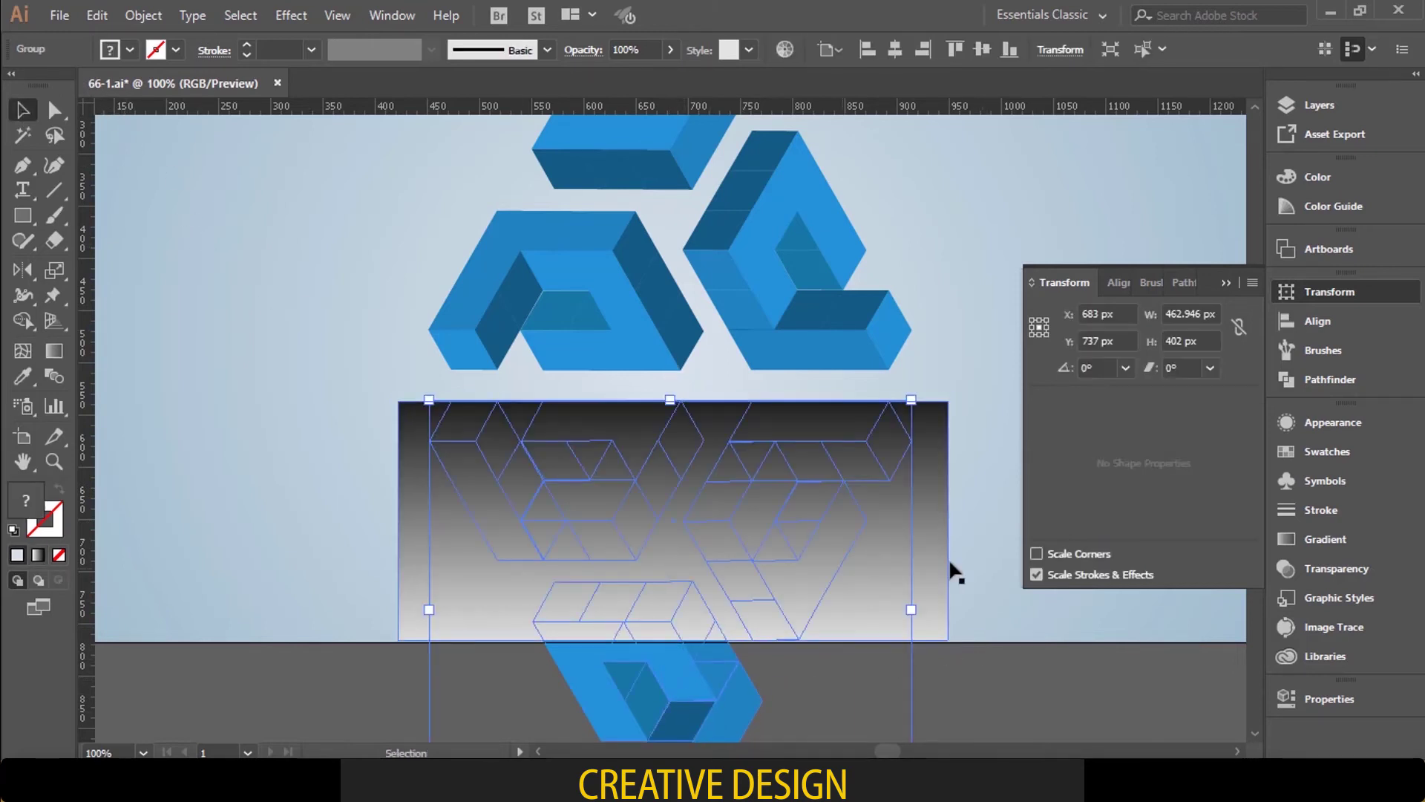
shift+click(939, 564)
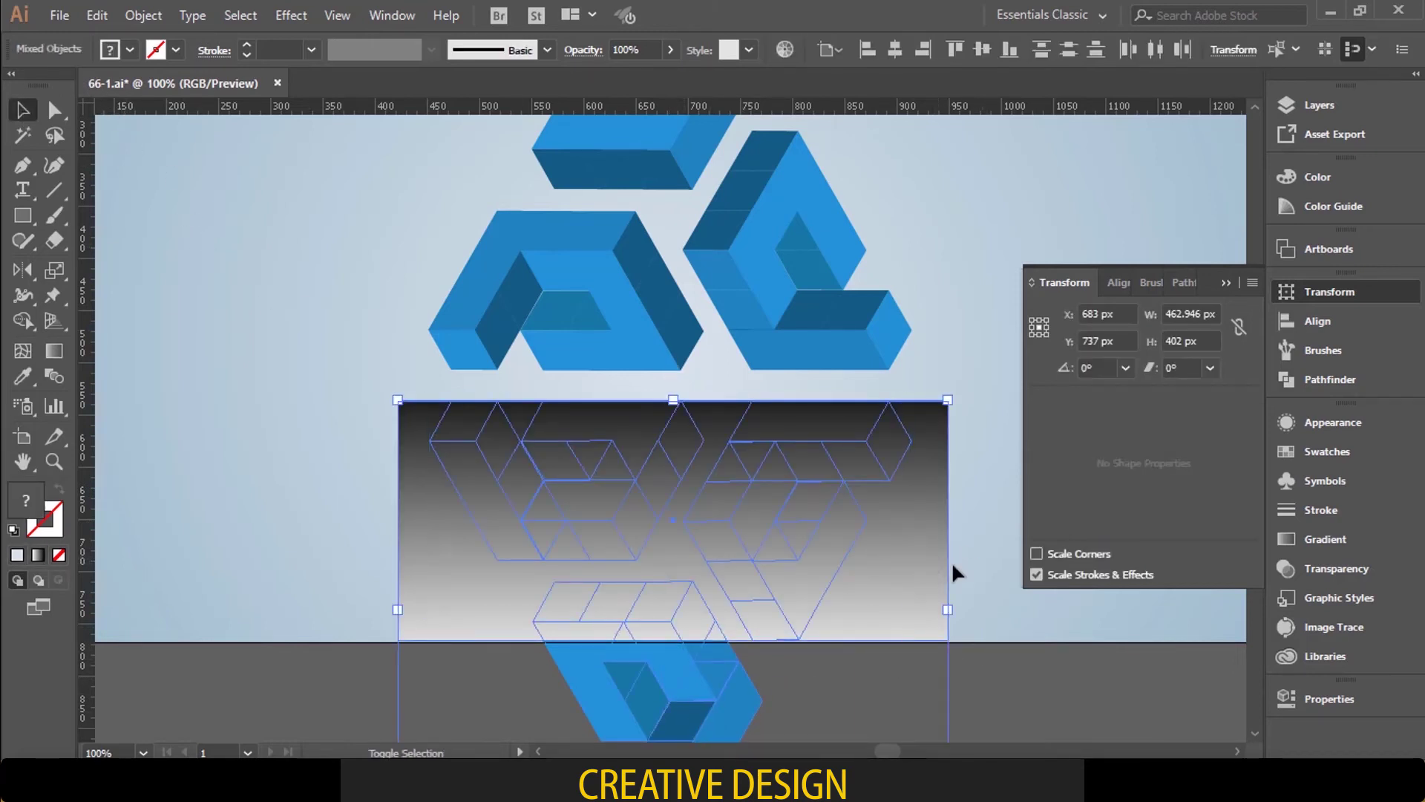
click(592, 52)
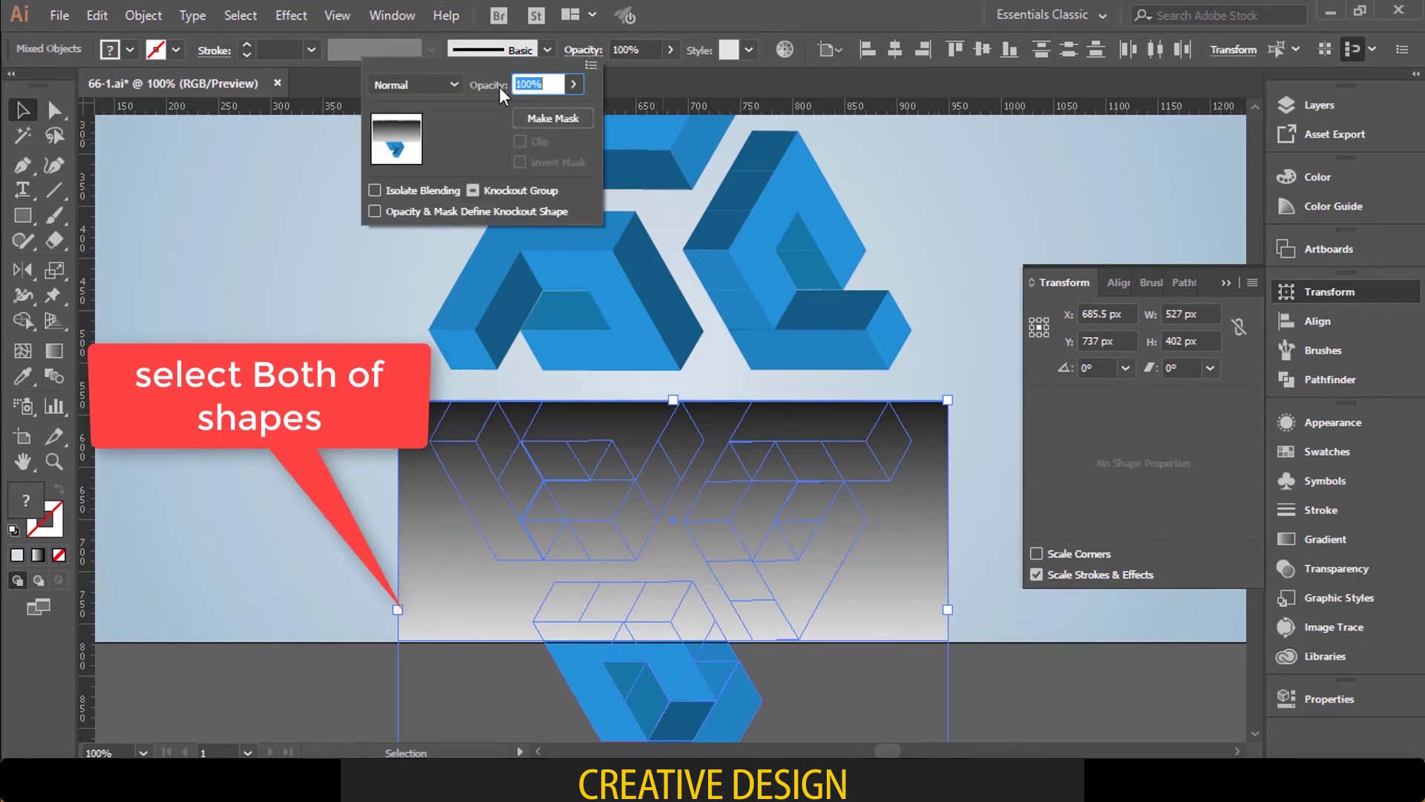
click(592, 66)
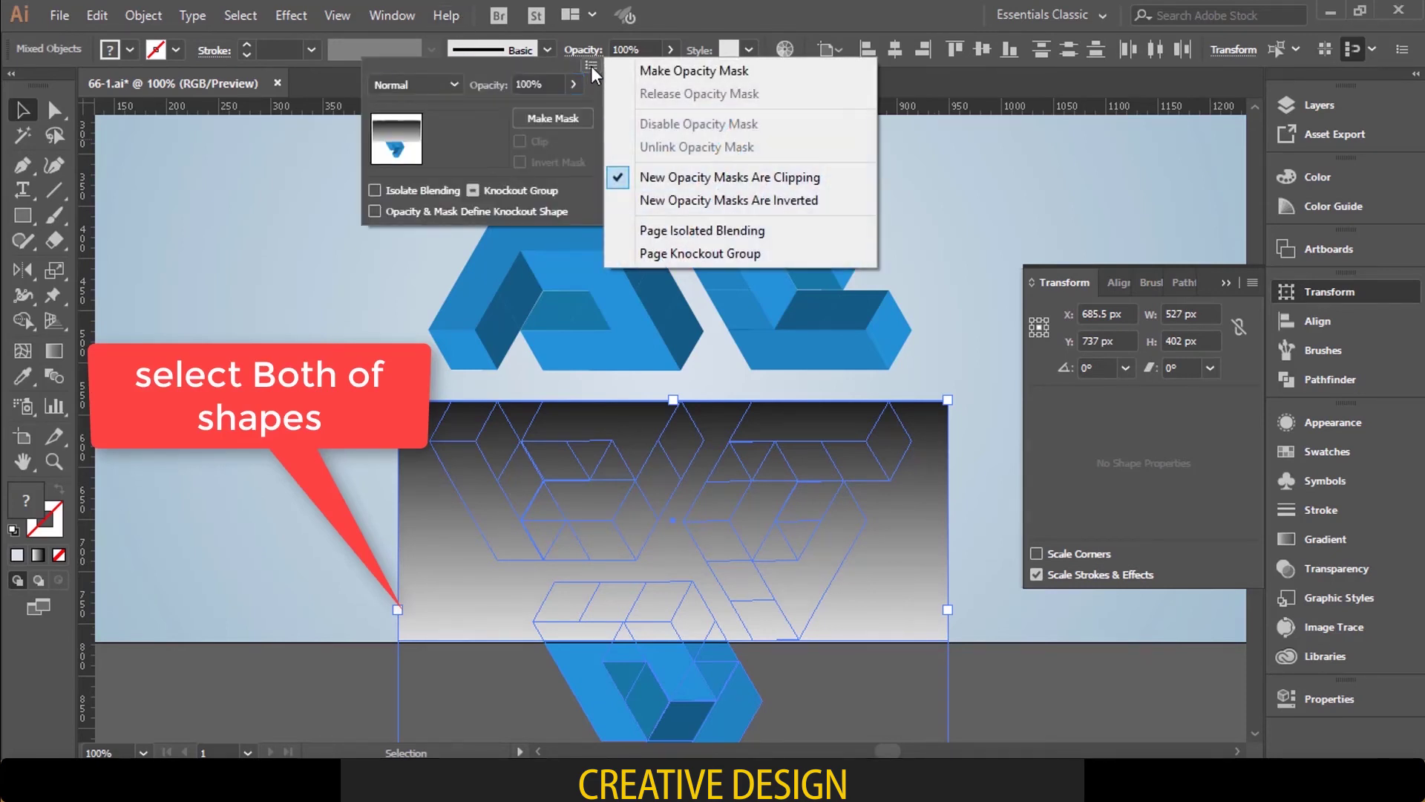
click(660, 69)
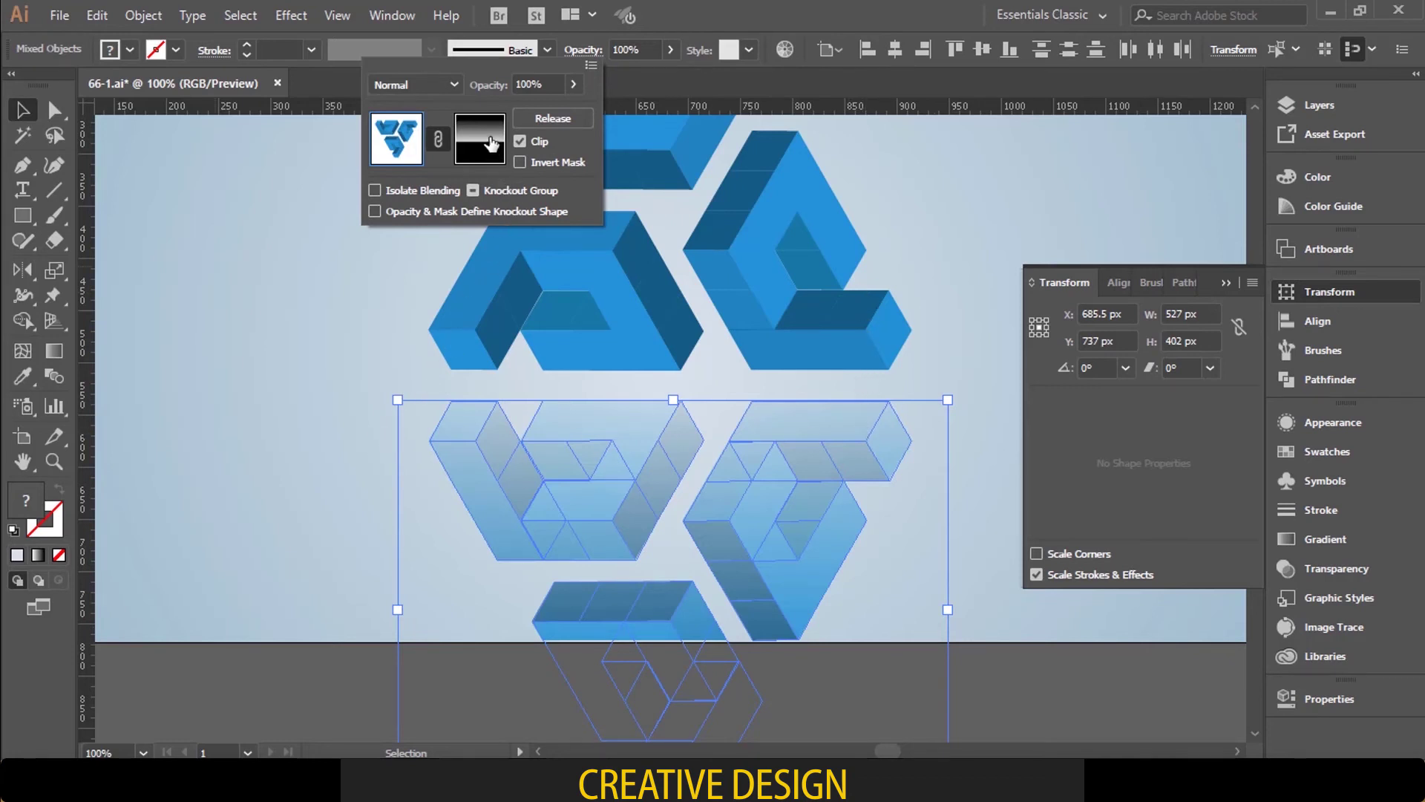
Step: Edit the opacity mask, tilting its rectangle's gradient to 64.4° and lowering it so the black end sits between the mirrored blocks
click(490, 152)
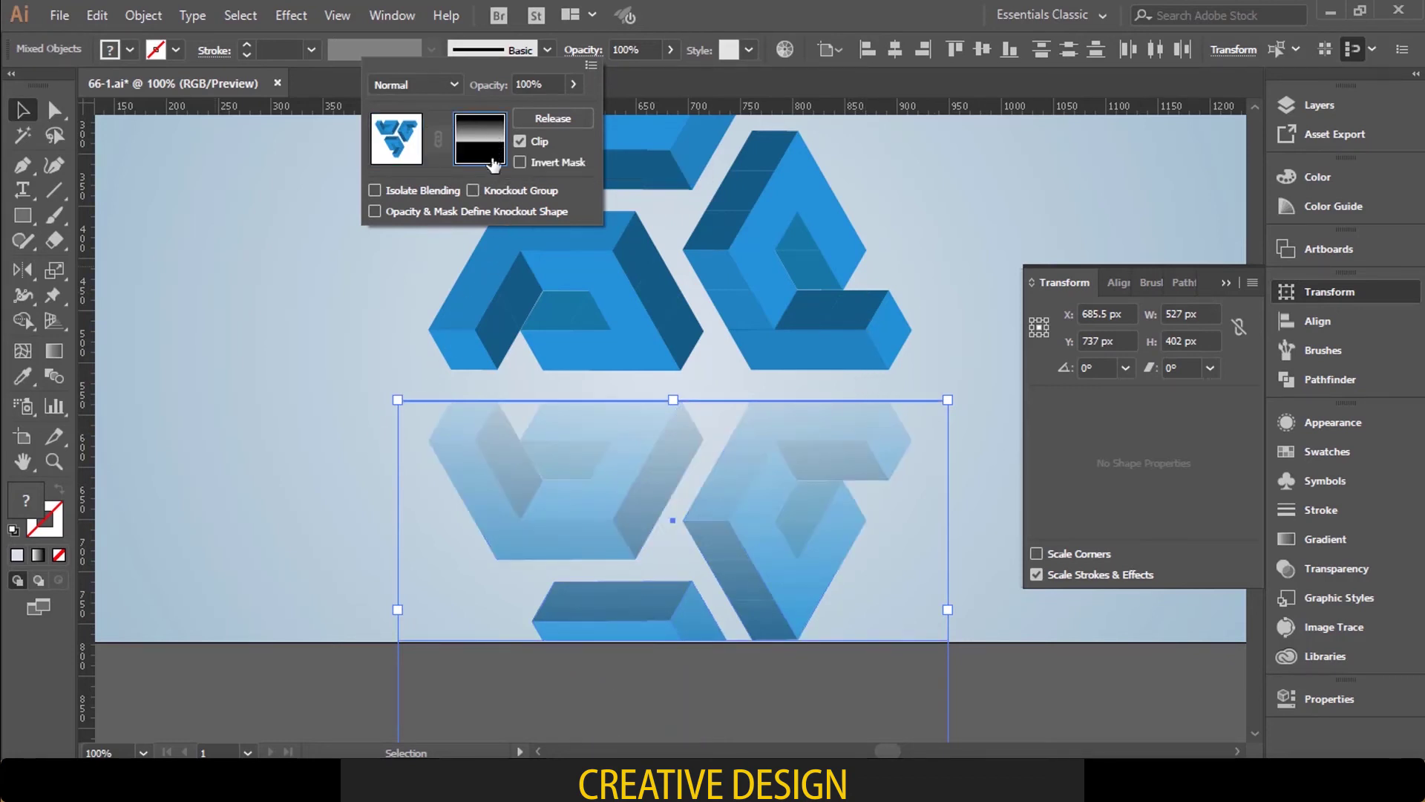
click(517, 505)
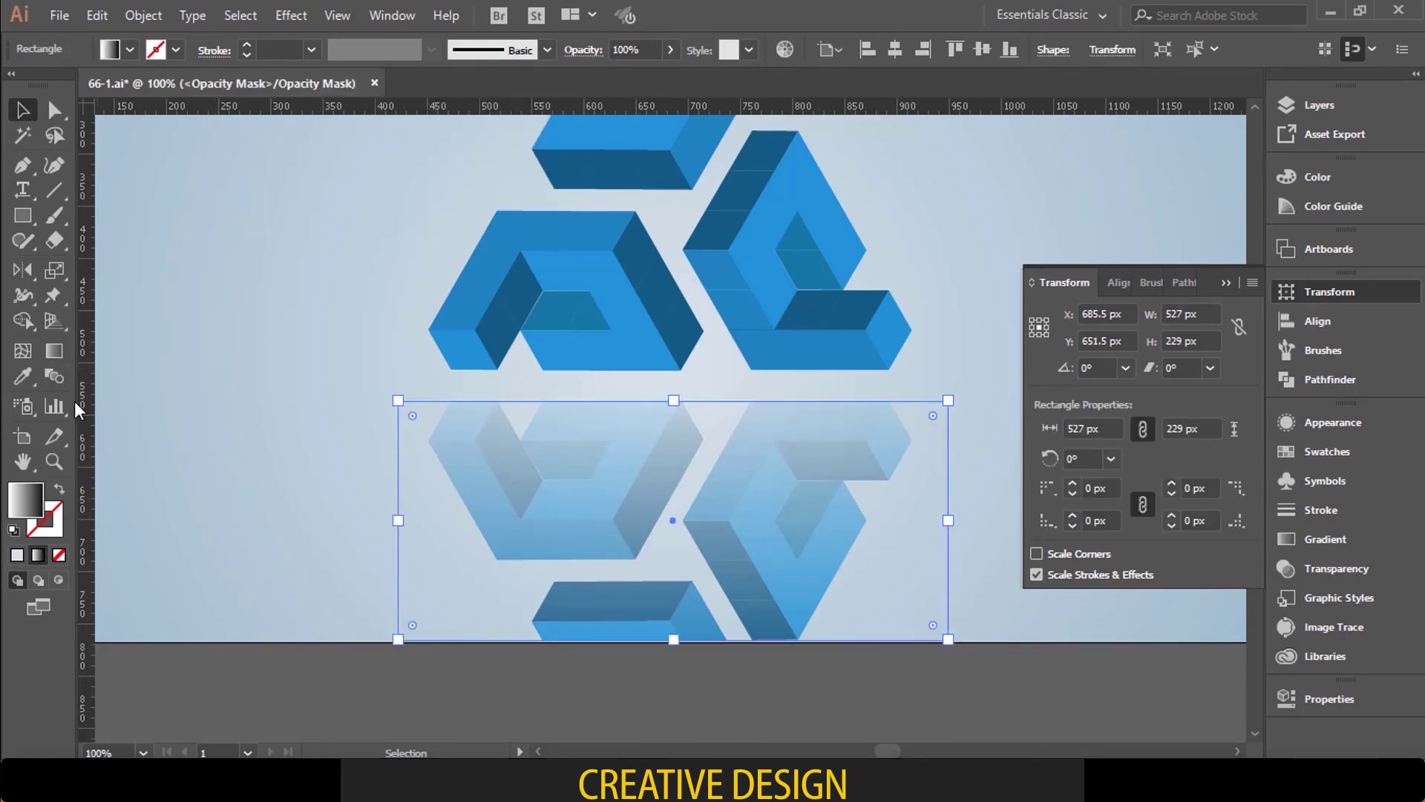
click(63, 353)
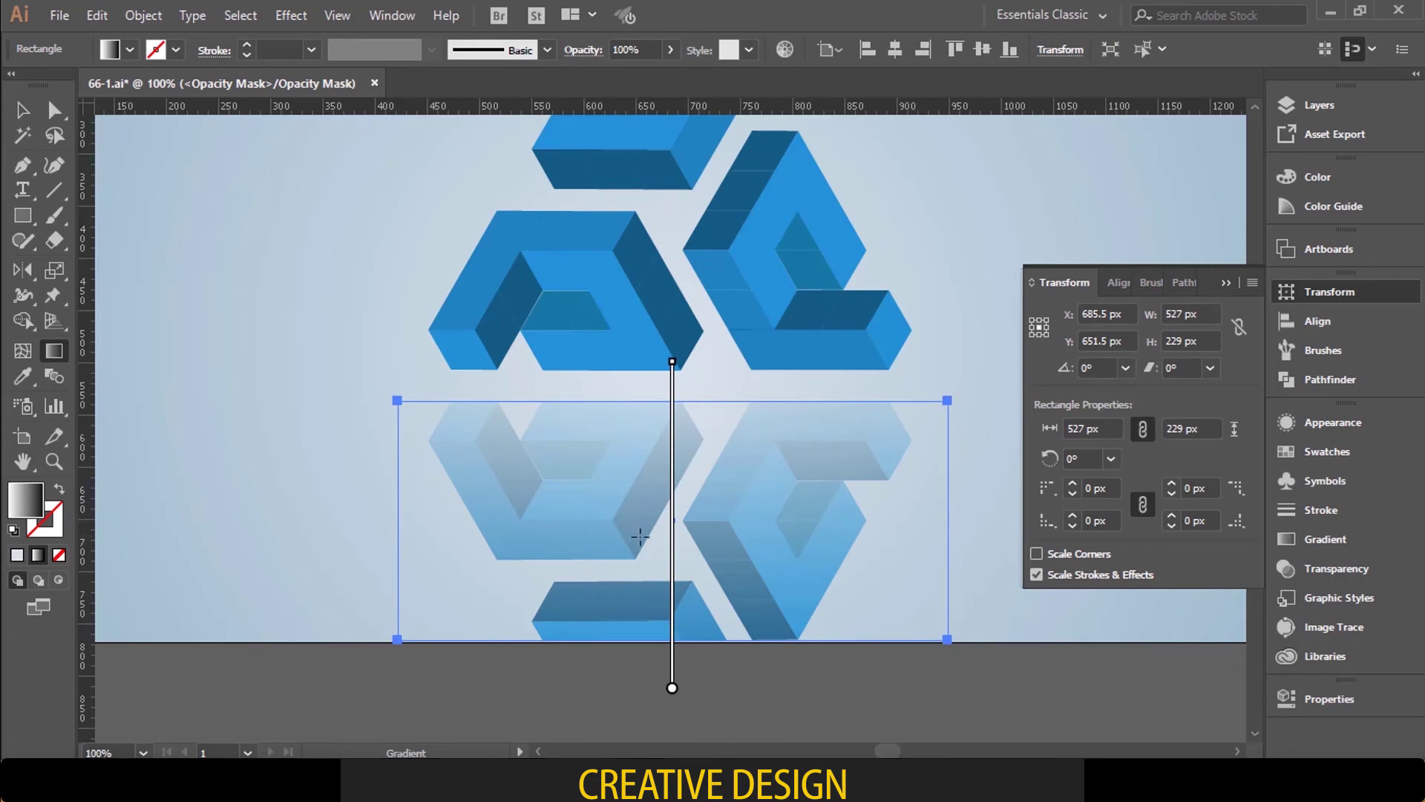
mouse_move(672, 562)
drag(671, 576, 675, 591)
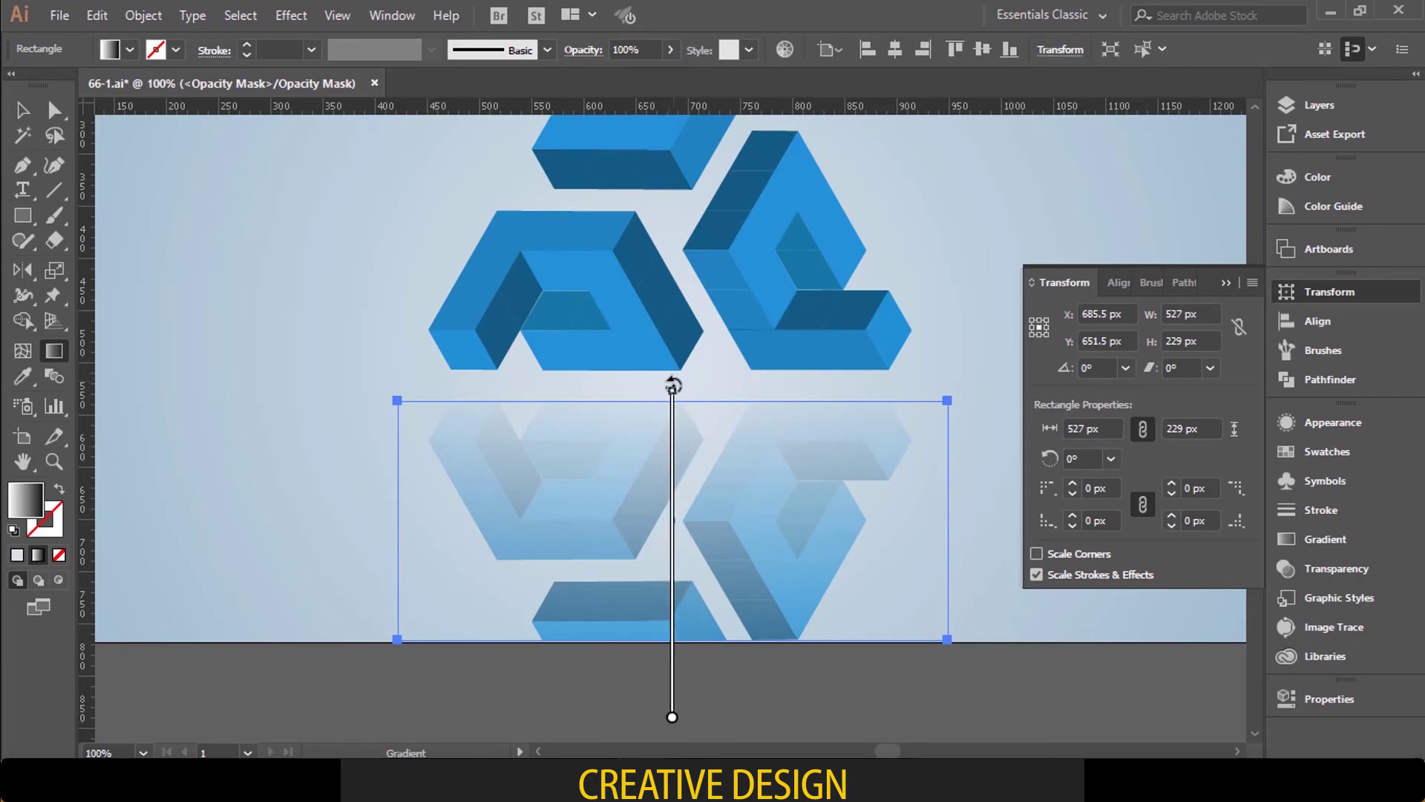
mouse_move(688, 388)
mouse_down()
mouse_move(804, 440)
mouse_move(796, 455)
mouse_up()
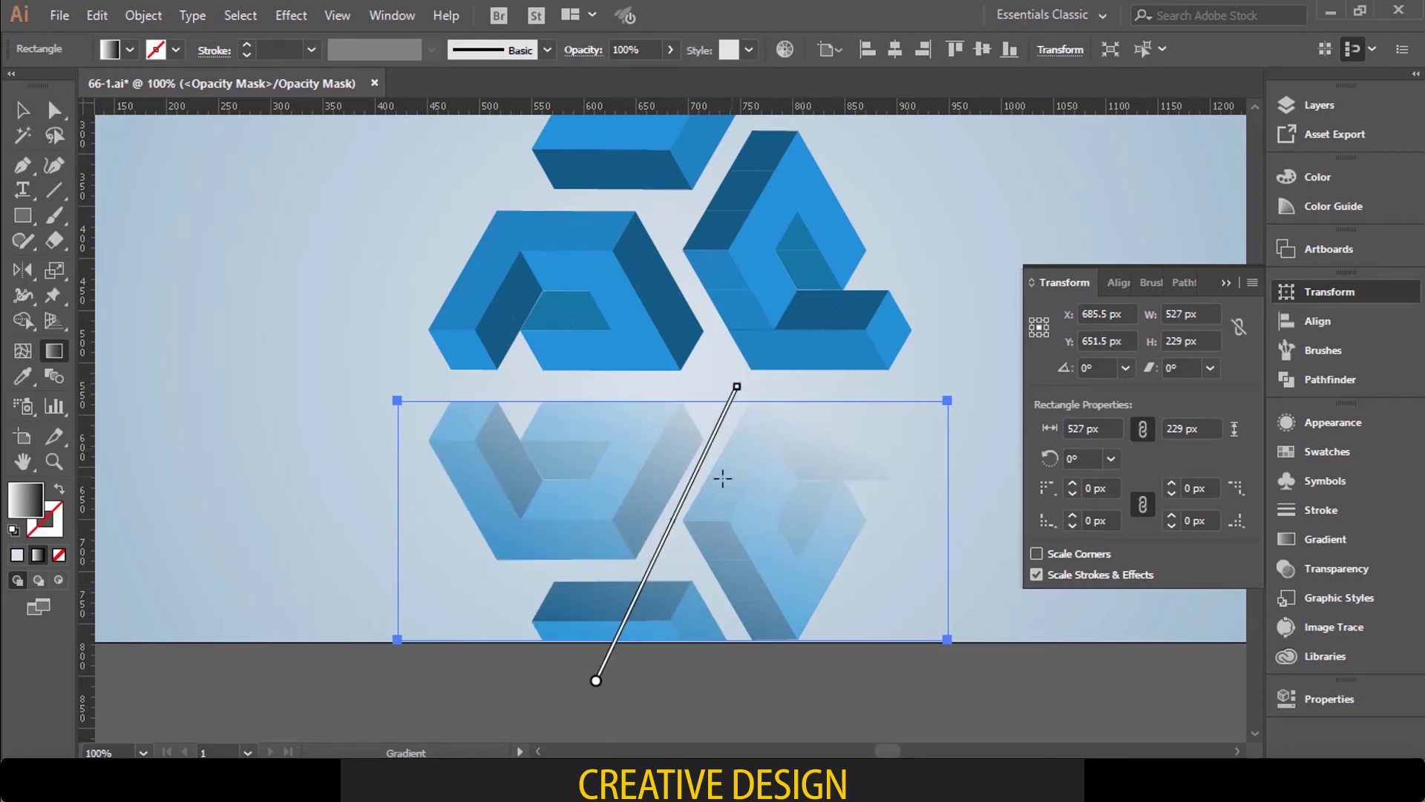
drag(688, 488, 579, 511)
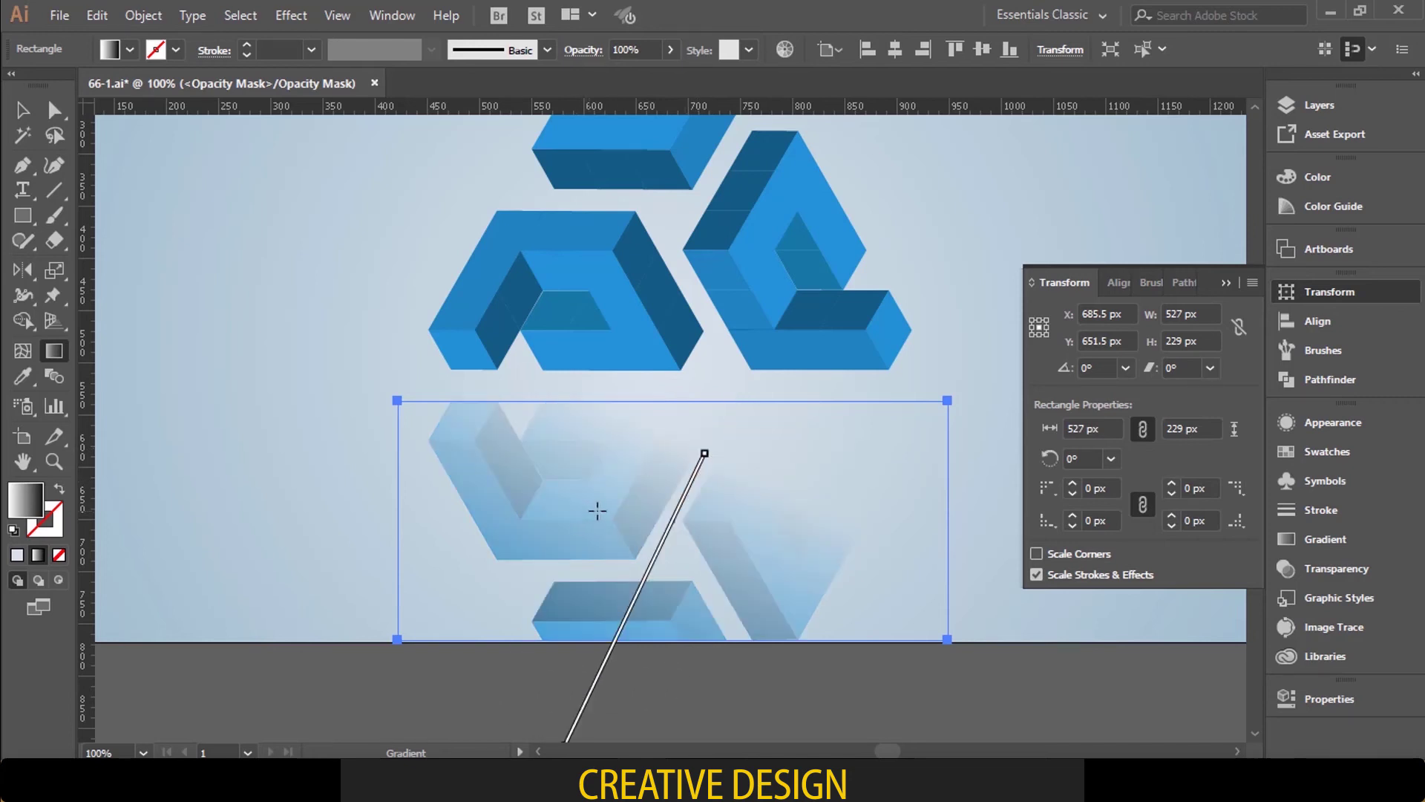
Step: Shift the mask gradient up along its axis while it is reversed, and reverse it back to white-to-black
click(1307, 541)
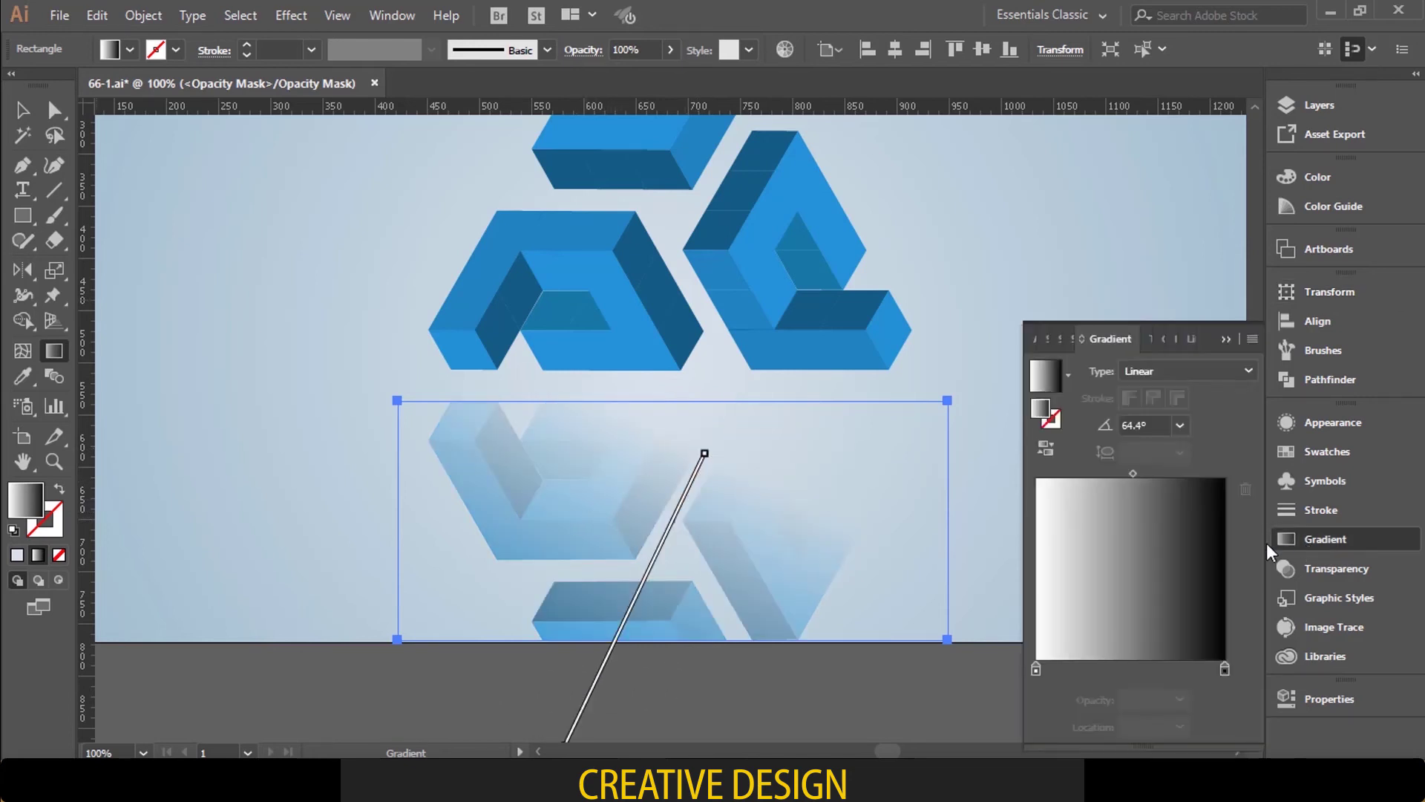
click(1045, 447)
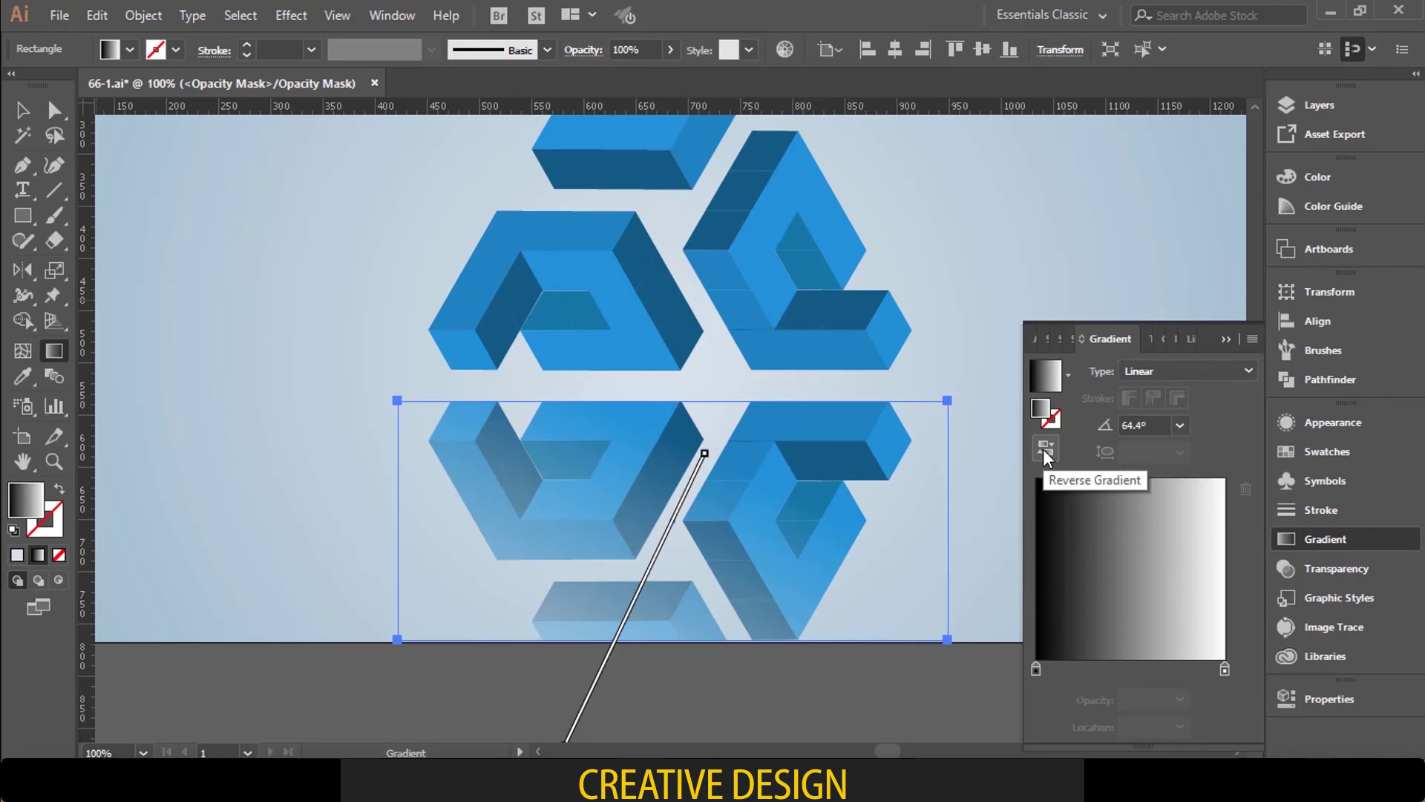
mouse_move(667, 526)
mouse_down()
mouse_move(698, 463)
mouse_move(792, 436)
mouse_up()
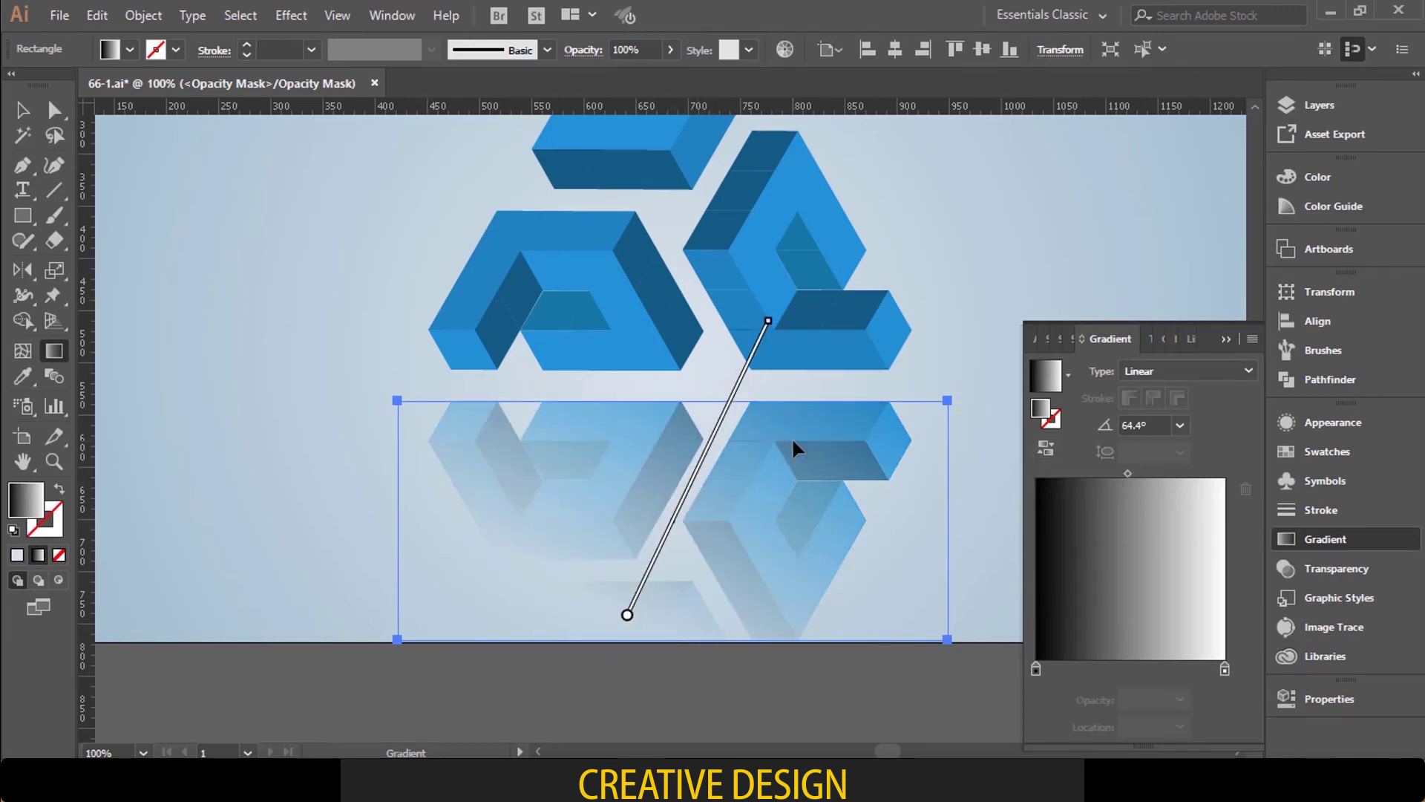
click(1045, 448)
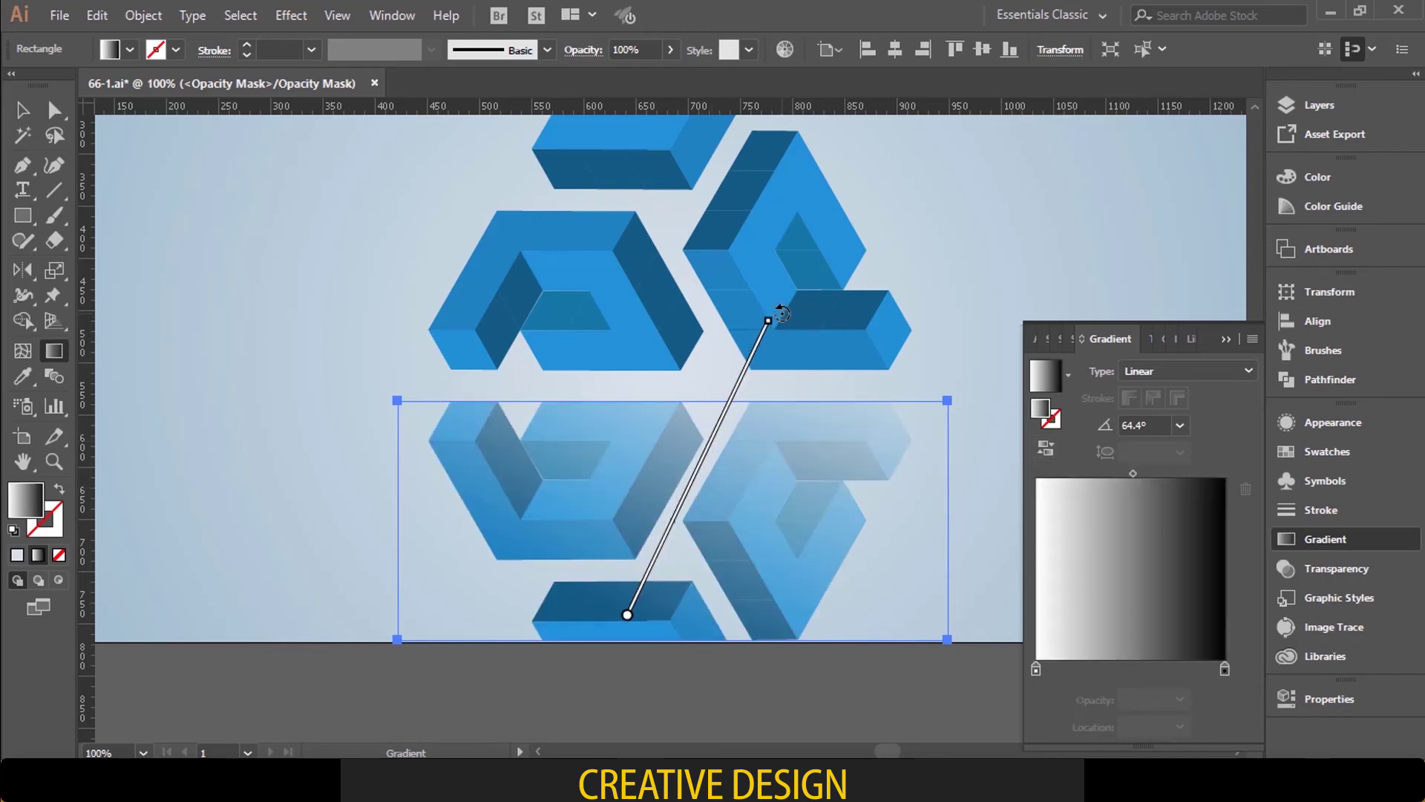
Step: Rotate the mask gradient to 87.8°, with its black end above the reflection and its midpoint shifted towards the white end
drag(770, 314, 639, 291)
mouse_move(634, 405)
mouse_down()
mouse_move(676, 405)
mouse_move(677, 528)
mouse_up()
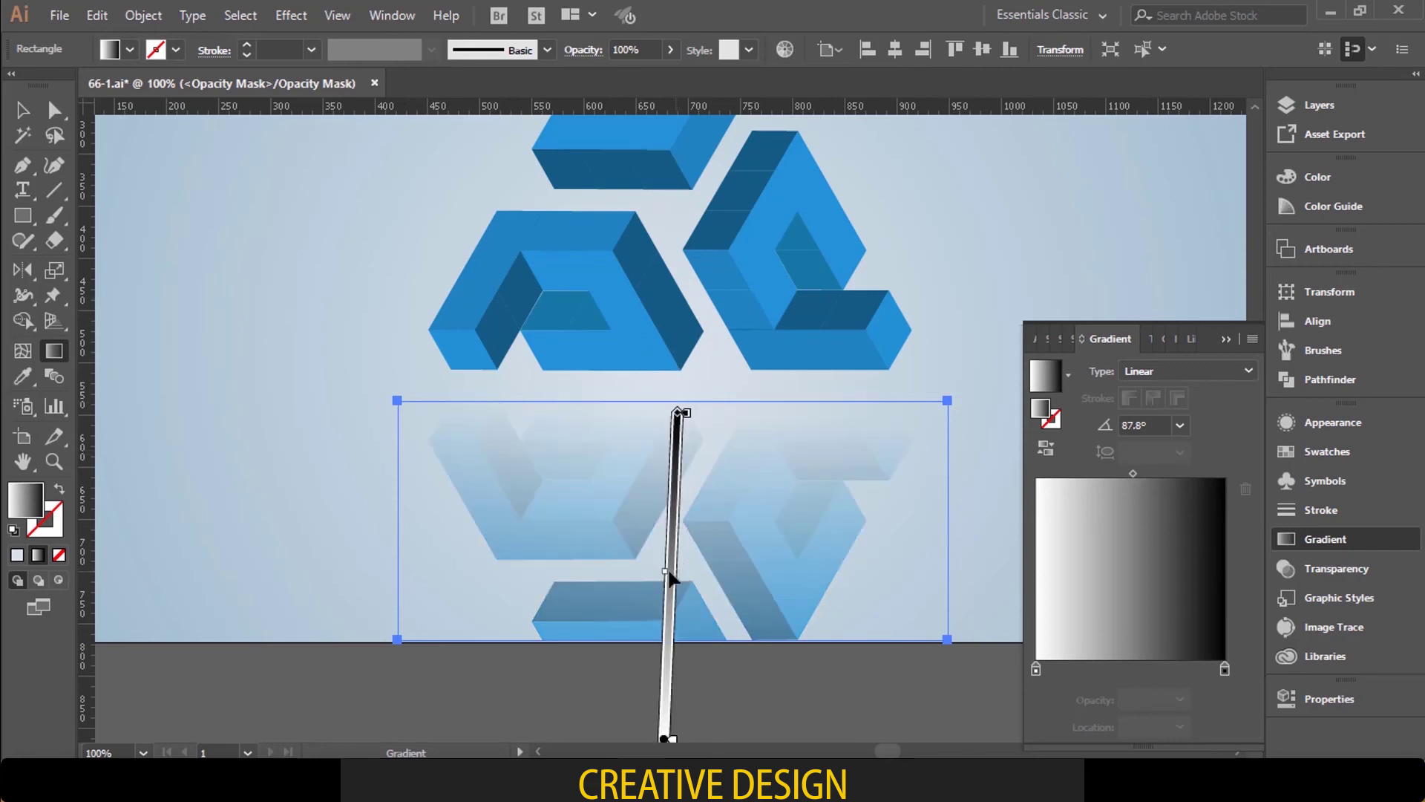
drag(664, 579, 664, 621)
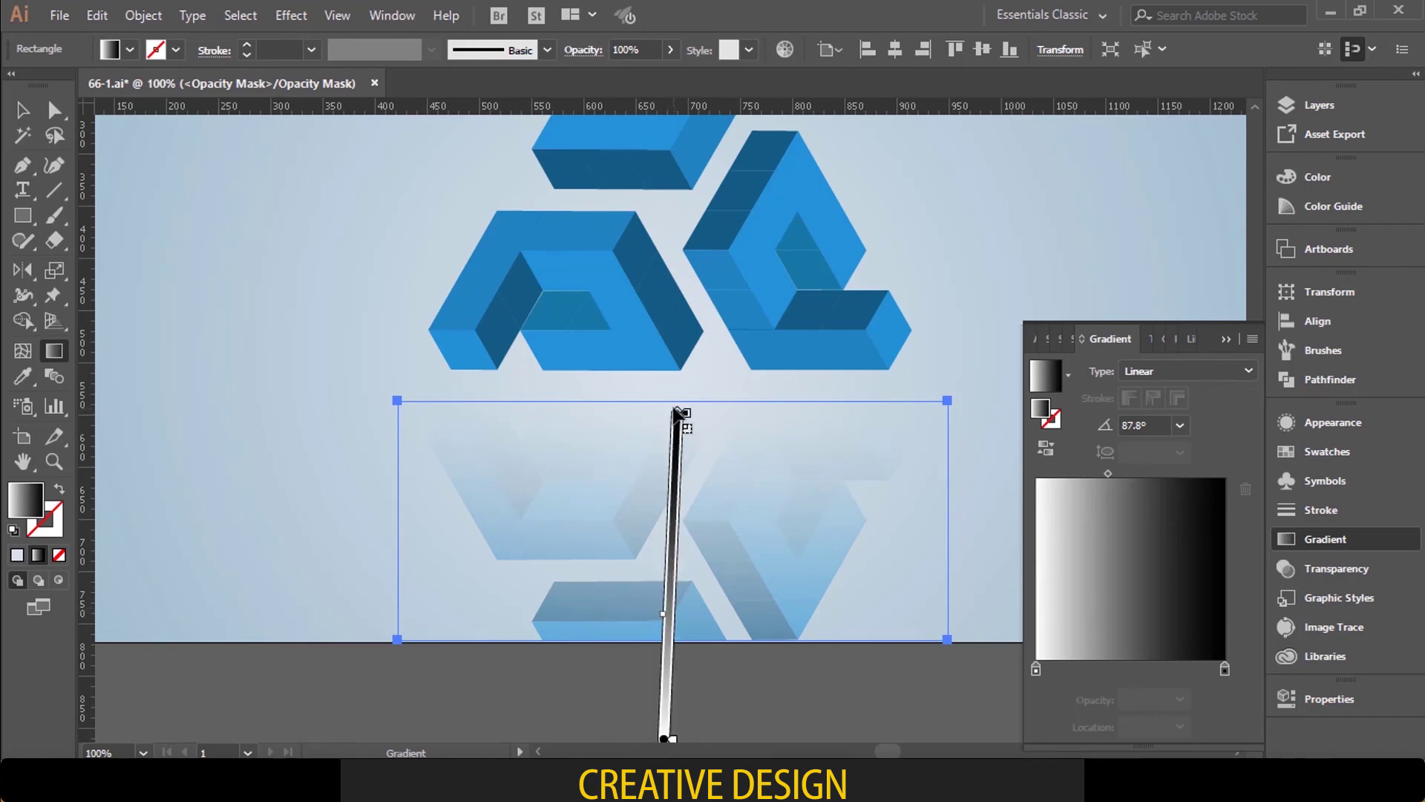
drag(677, 410, 687, 352)
drag(665, 593, 666, 598)
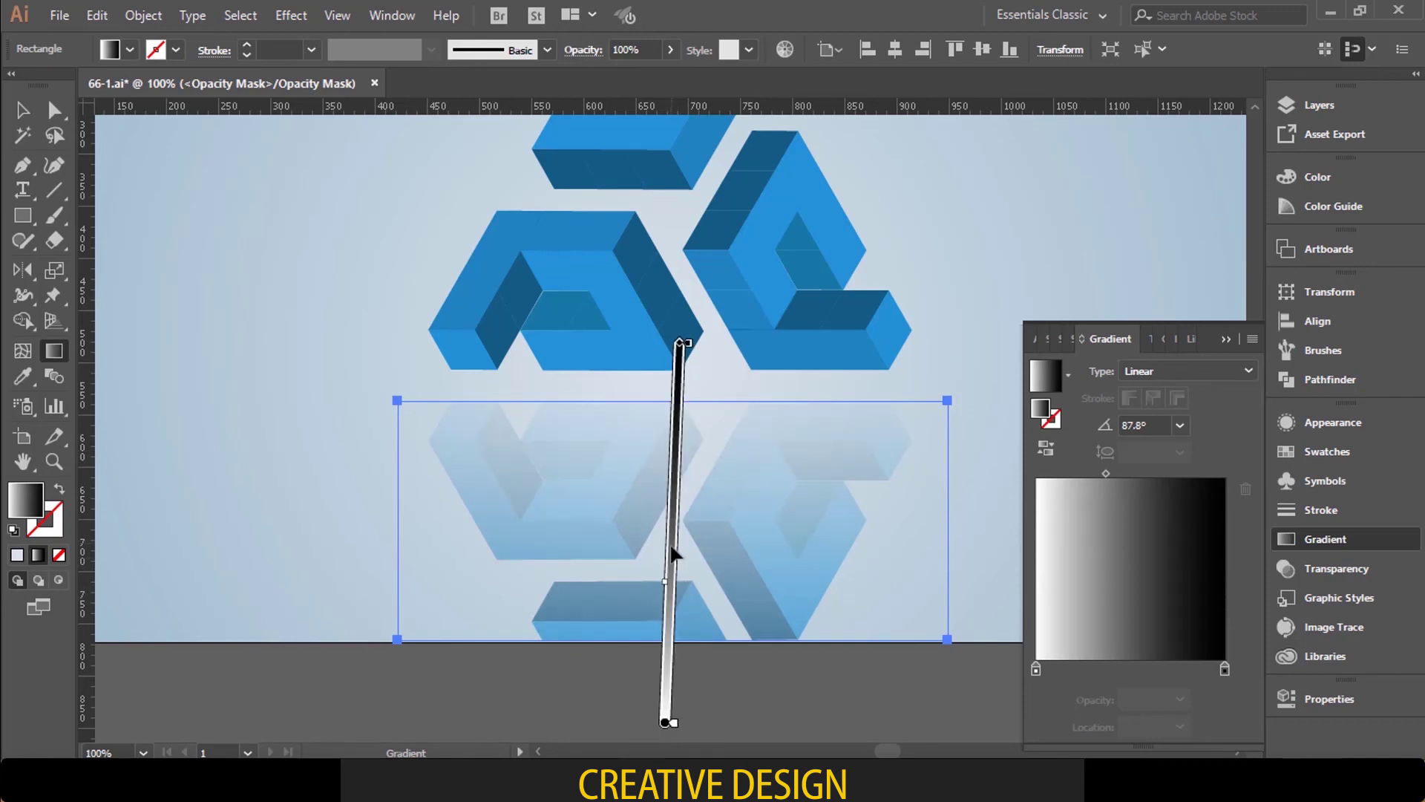
Step: Deselect the mask rectangle and close the gradient settings, leaving the whole artboard in view at 50%
click(23, 111)
click(223, 215)
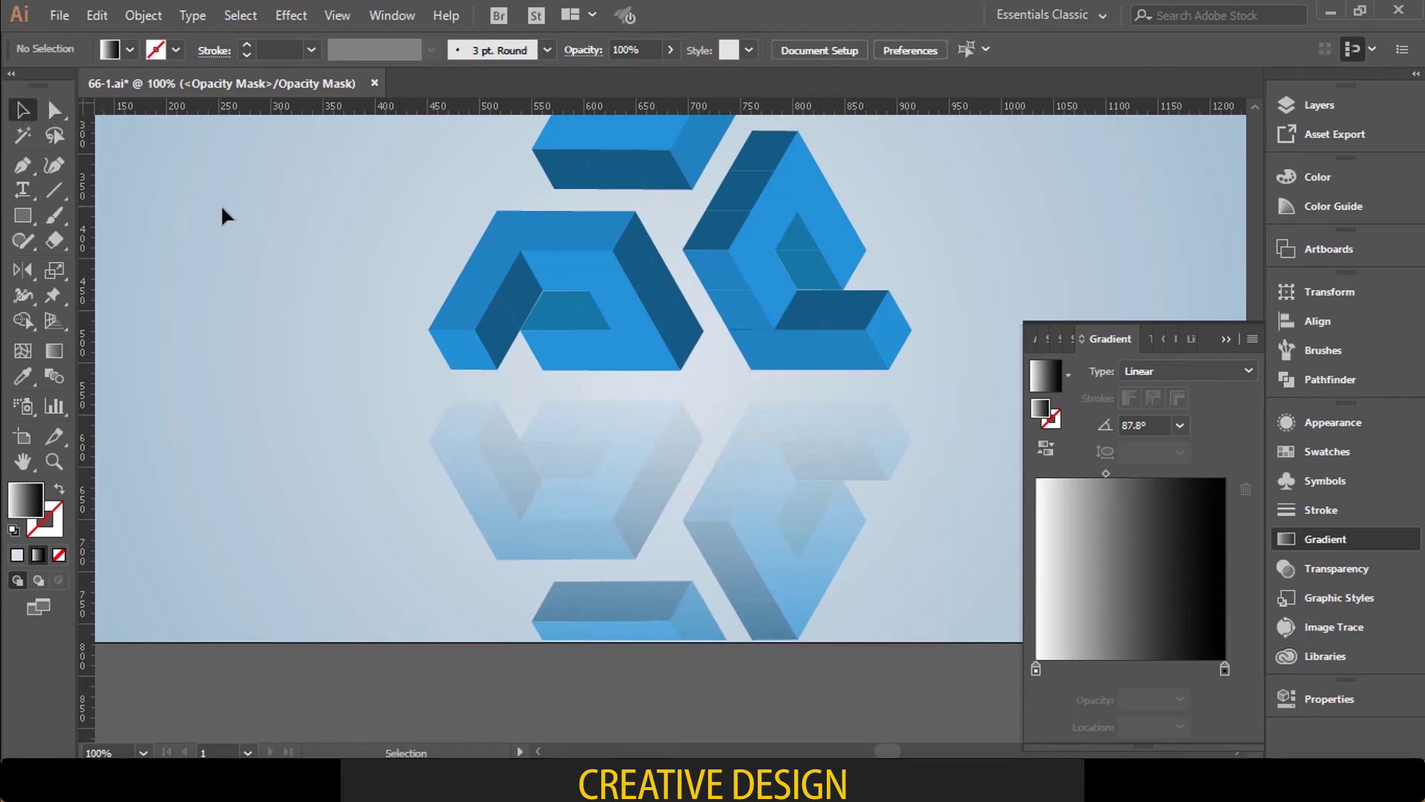
key(ctrl+minus)
key(ctrl+minus)
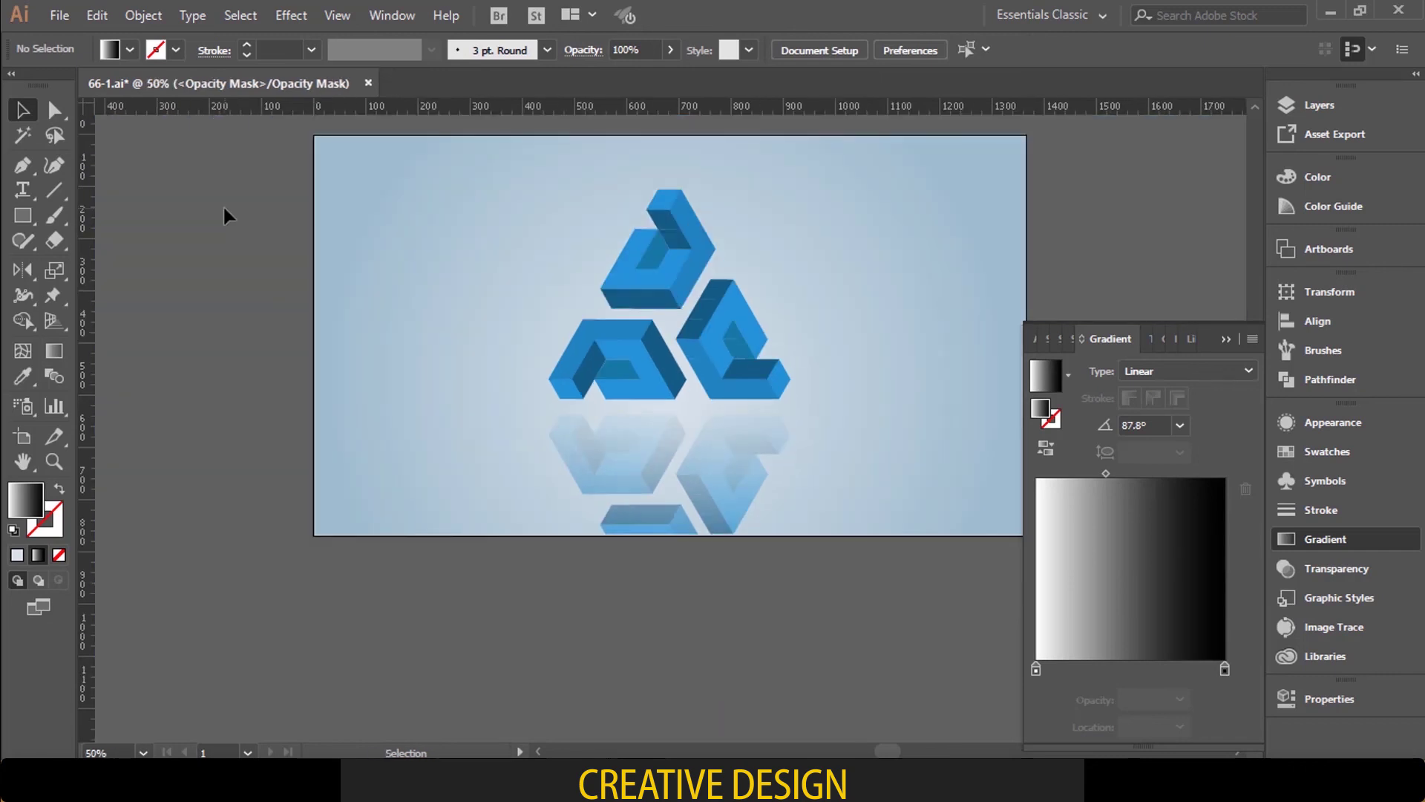
click(1209, 342)
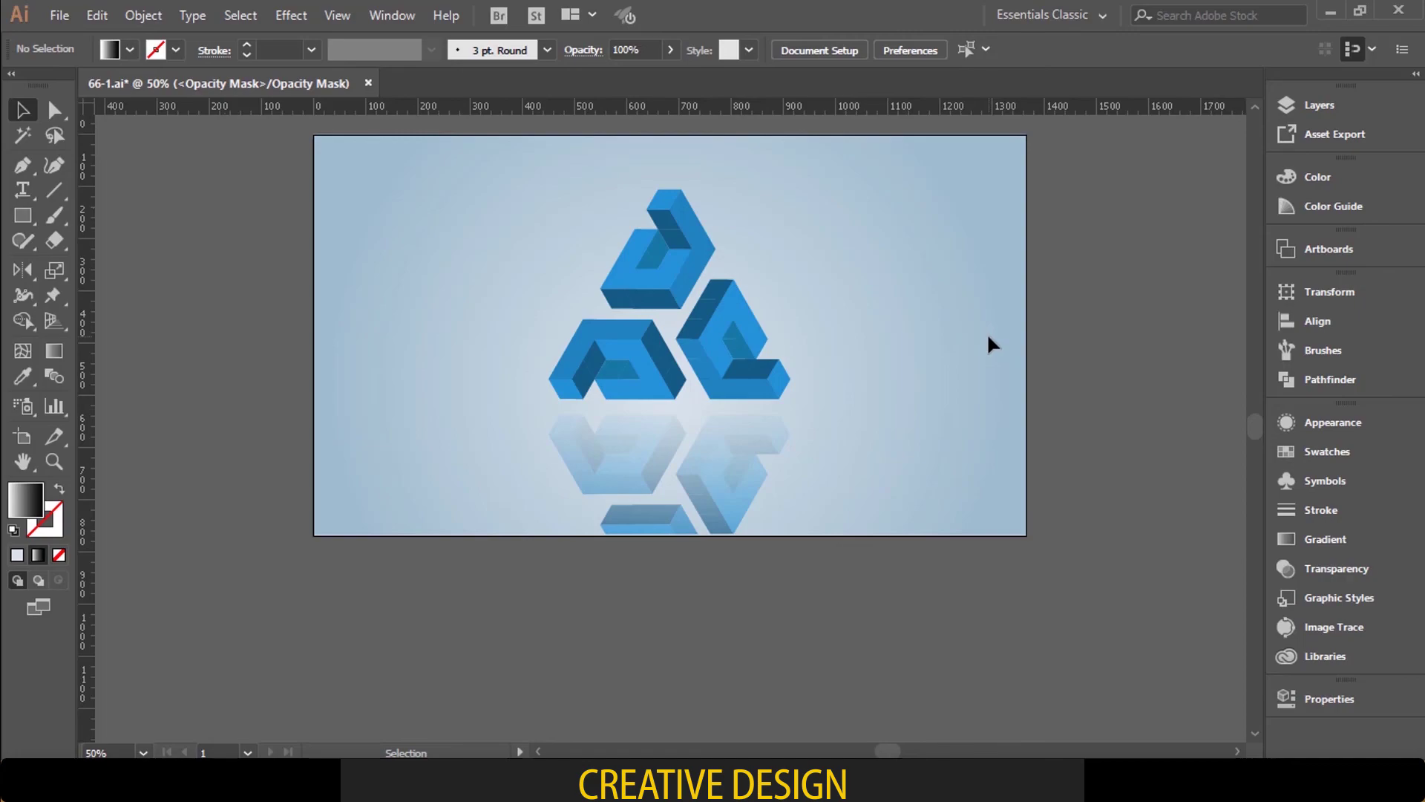